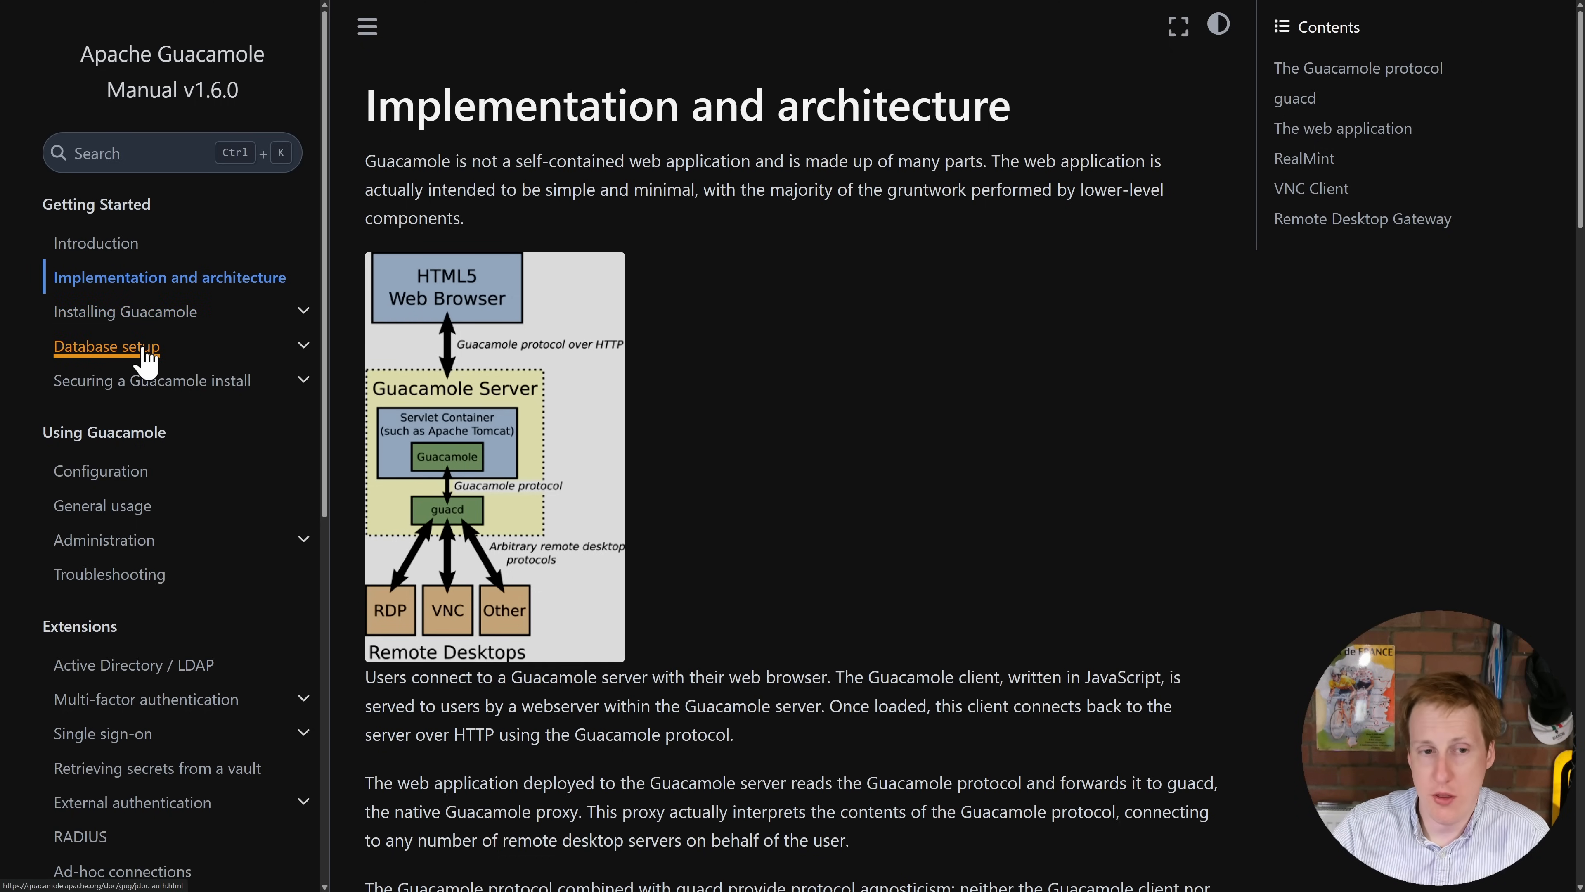
# Step: Open the manual's Database setup page and scroll through the MariaDB/MySQL, PostgreSQL and SQL Server options
pyautogui.click(146, 361)
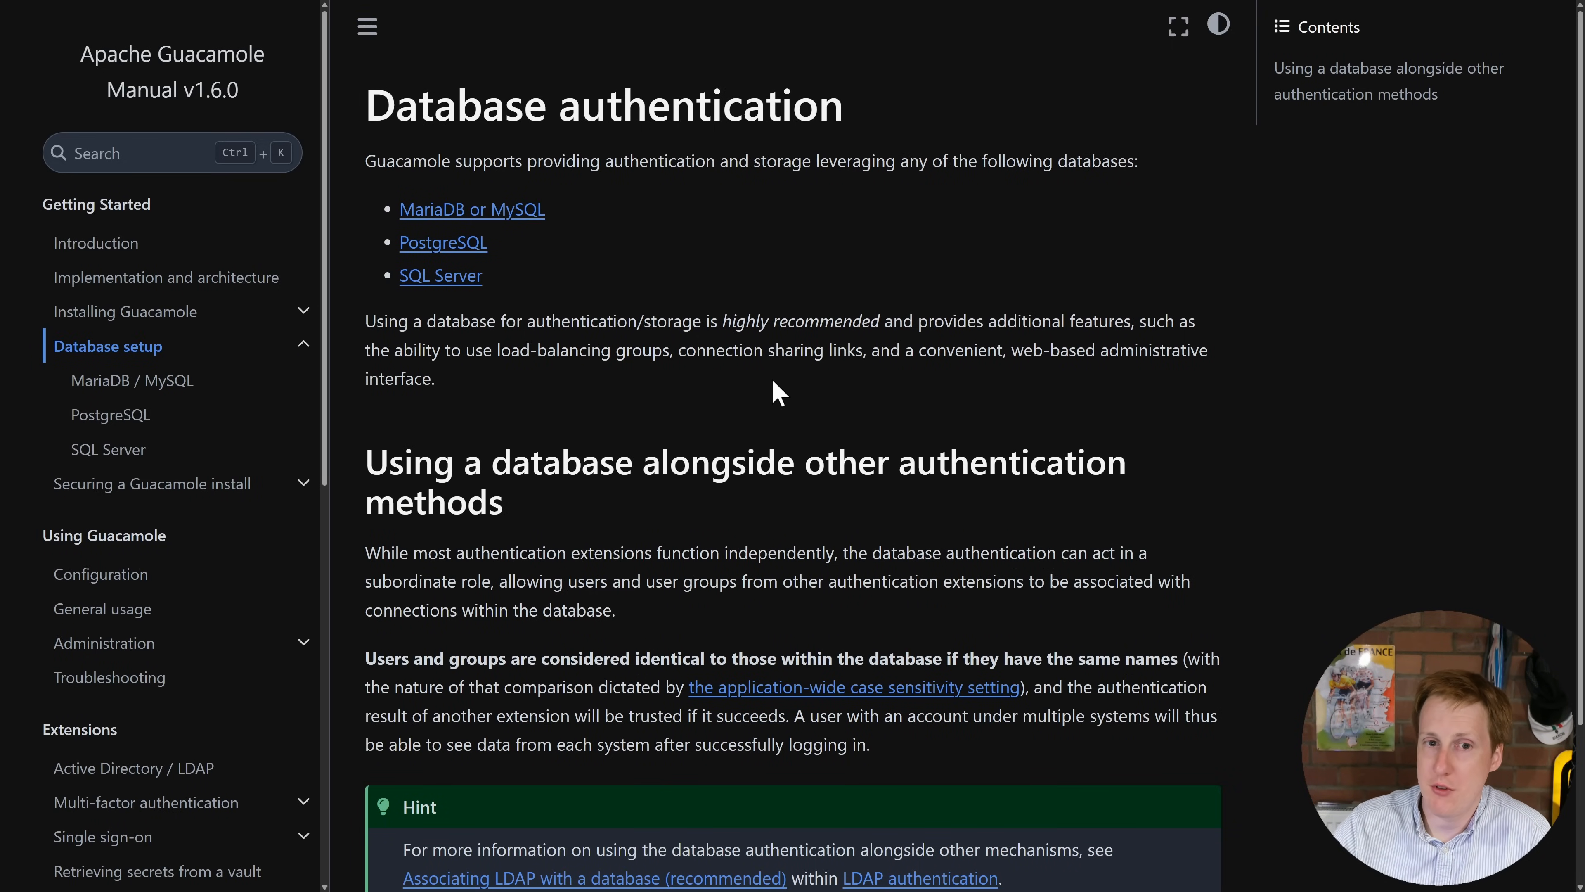
pyautogui.scroll(-3, 770, 377)
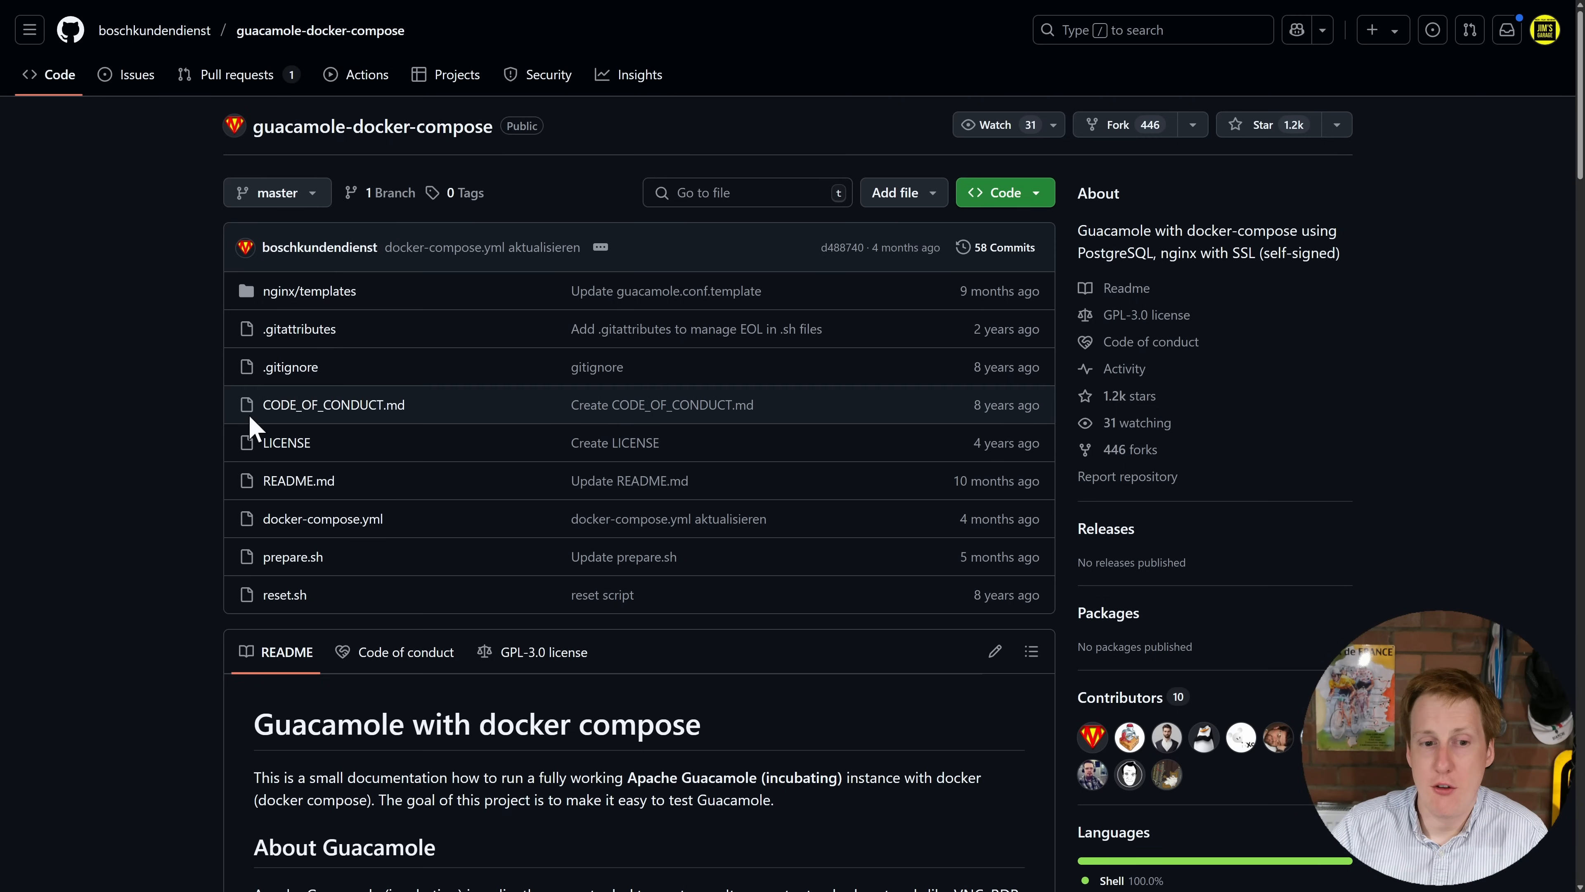
# Step: Open prepare.sh in the guacamole-docker-compose repository and highlight its certificate-creation lines 17–22
pyautogui.click(299, 558)
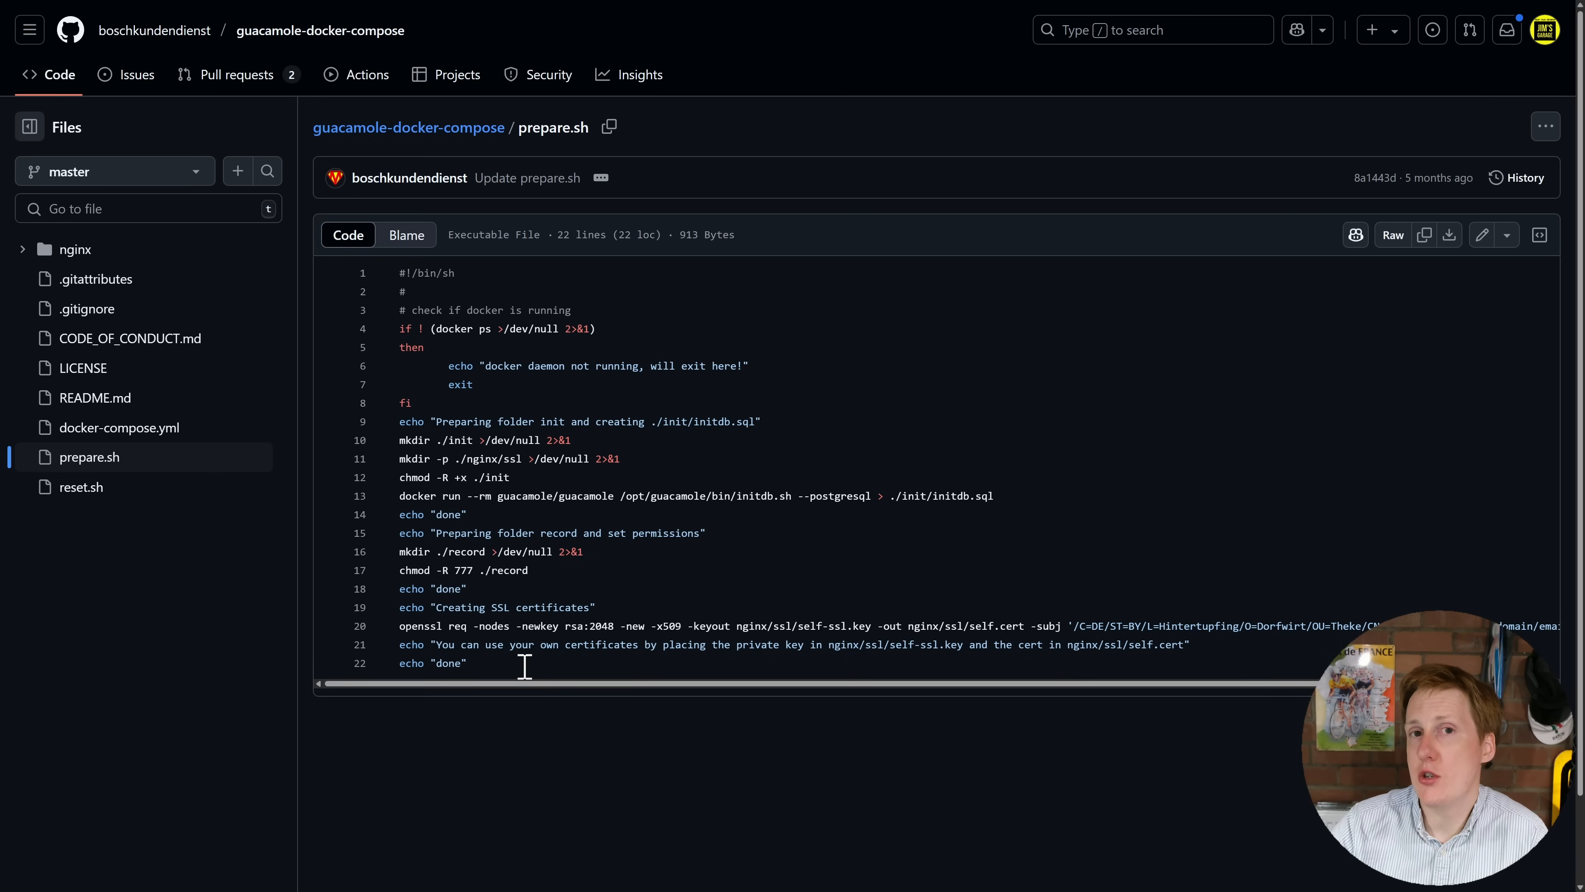
pyautogui.moveTo(524, 666); pyautogui.dragTo(401, 570)
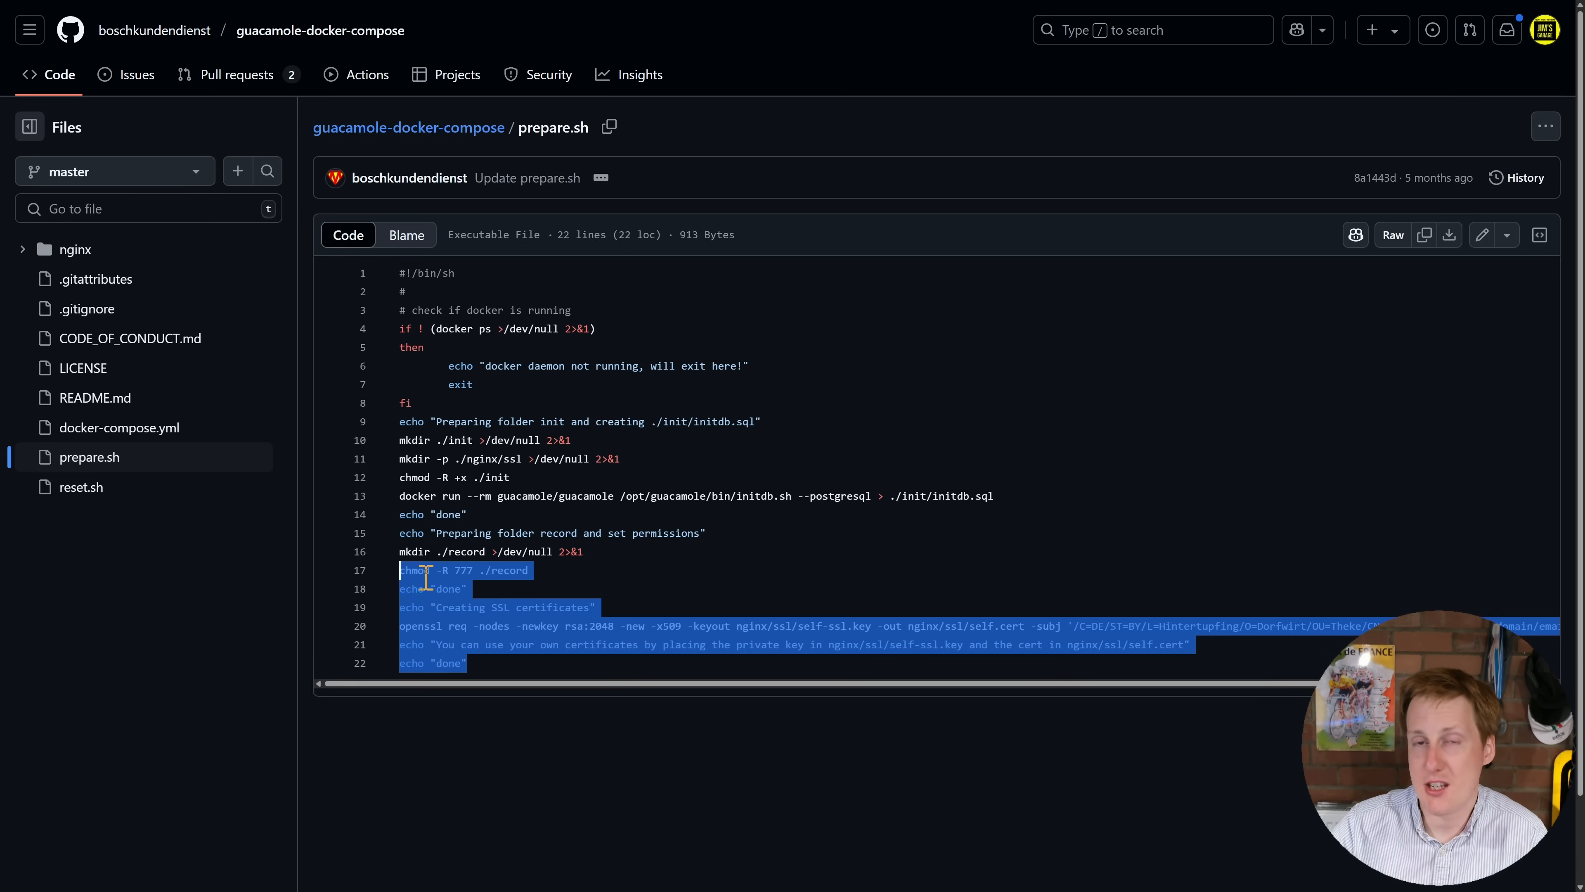
pyautogui.click(649, 584)
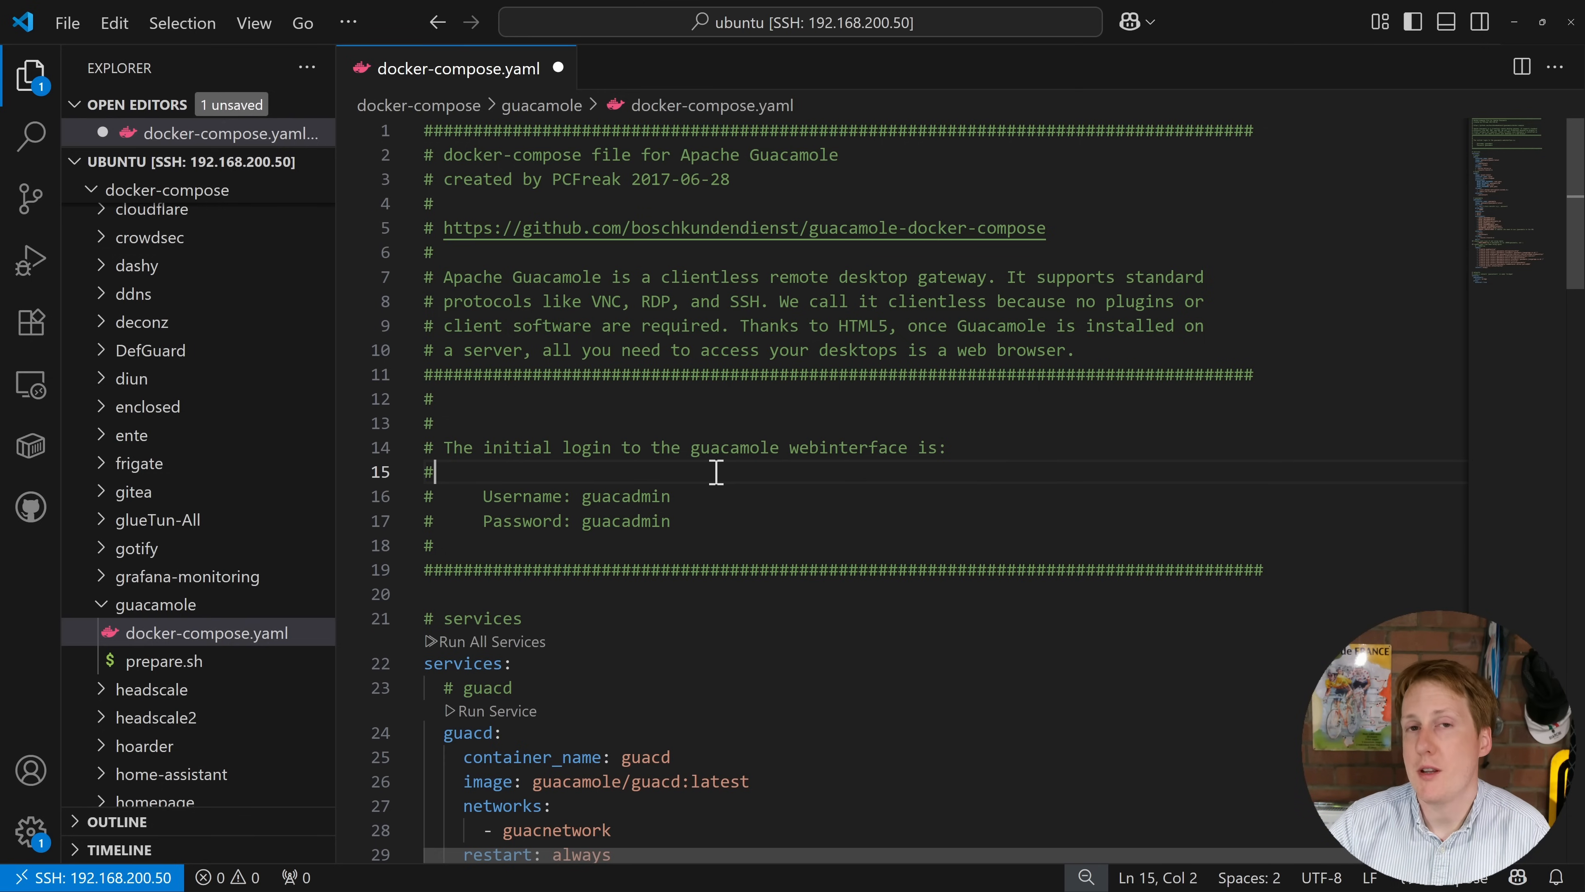
# Step: Open prepare.sh, then back in docker-compose.yaml highlight the mysql volume entries on lines 43–45
pyautogui.scroll(-2, 718, 475)
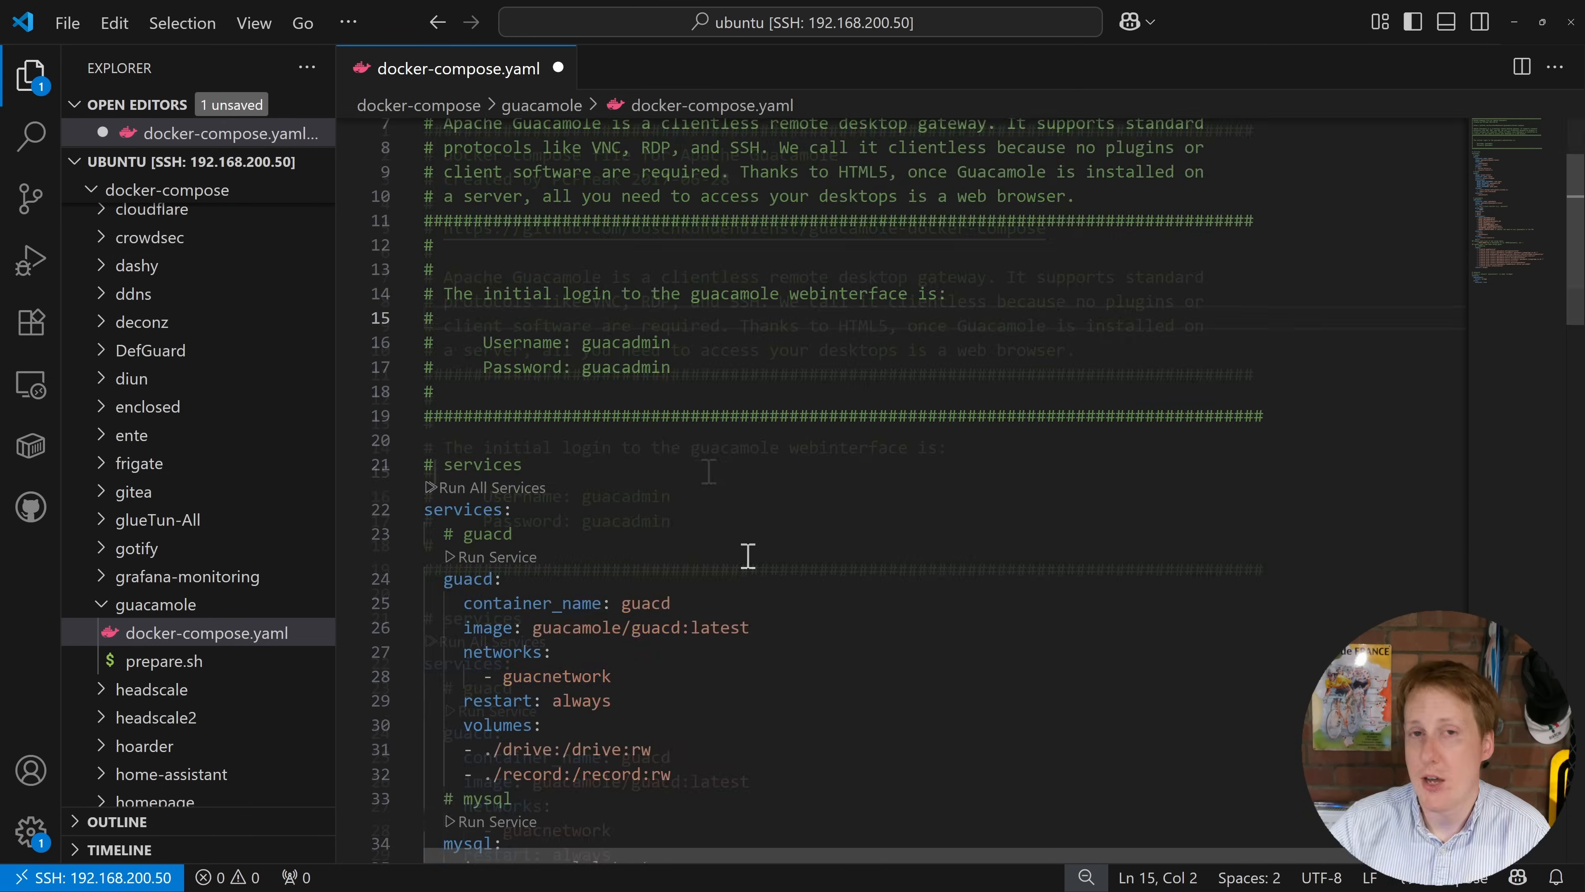
pyautogui.scroll(-2, 742, 561)
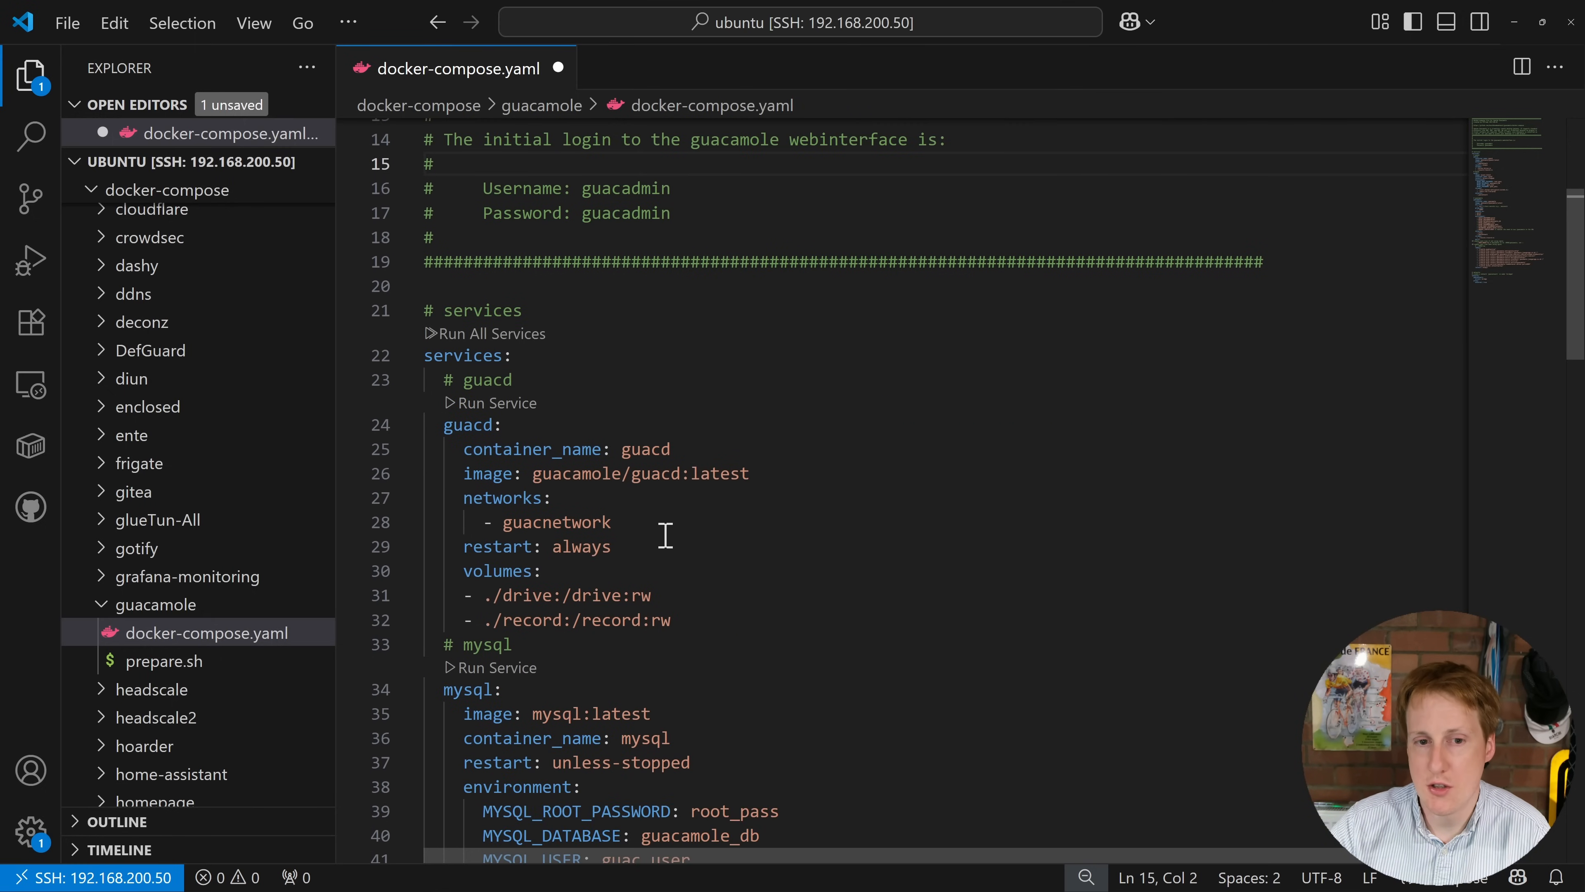
pyautogui.scroll(-3, 592, 557)
pyautogui.scroll(-5, 591, 558)
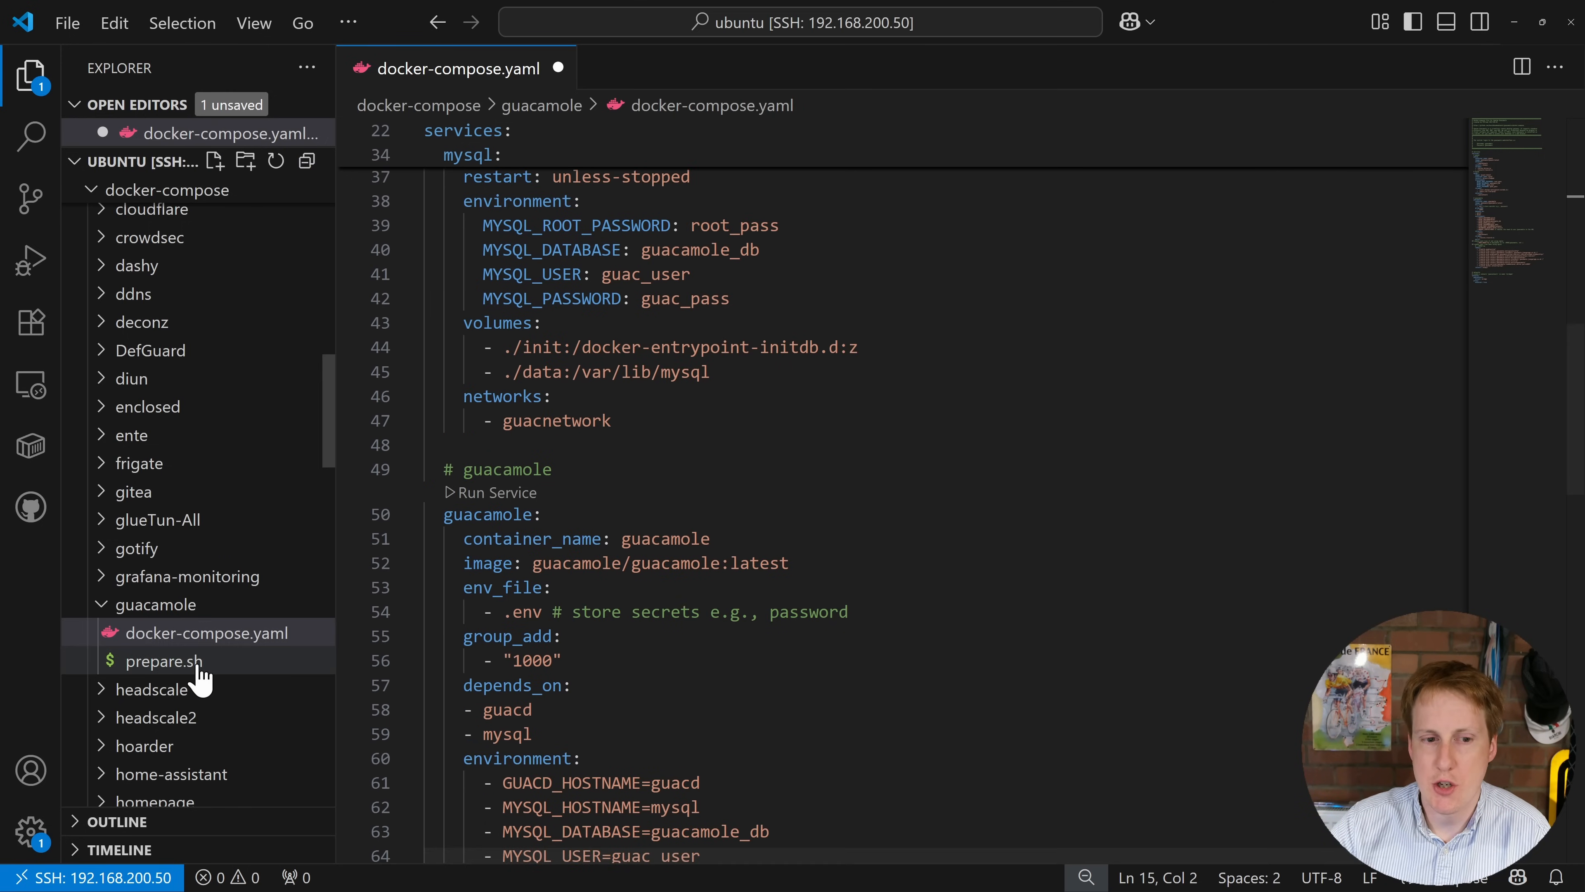
pyautogui.click(181, 660)
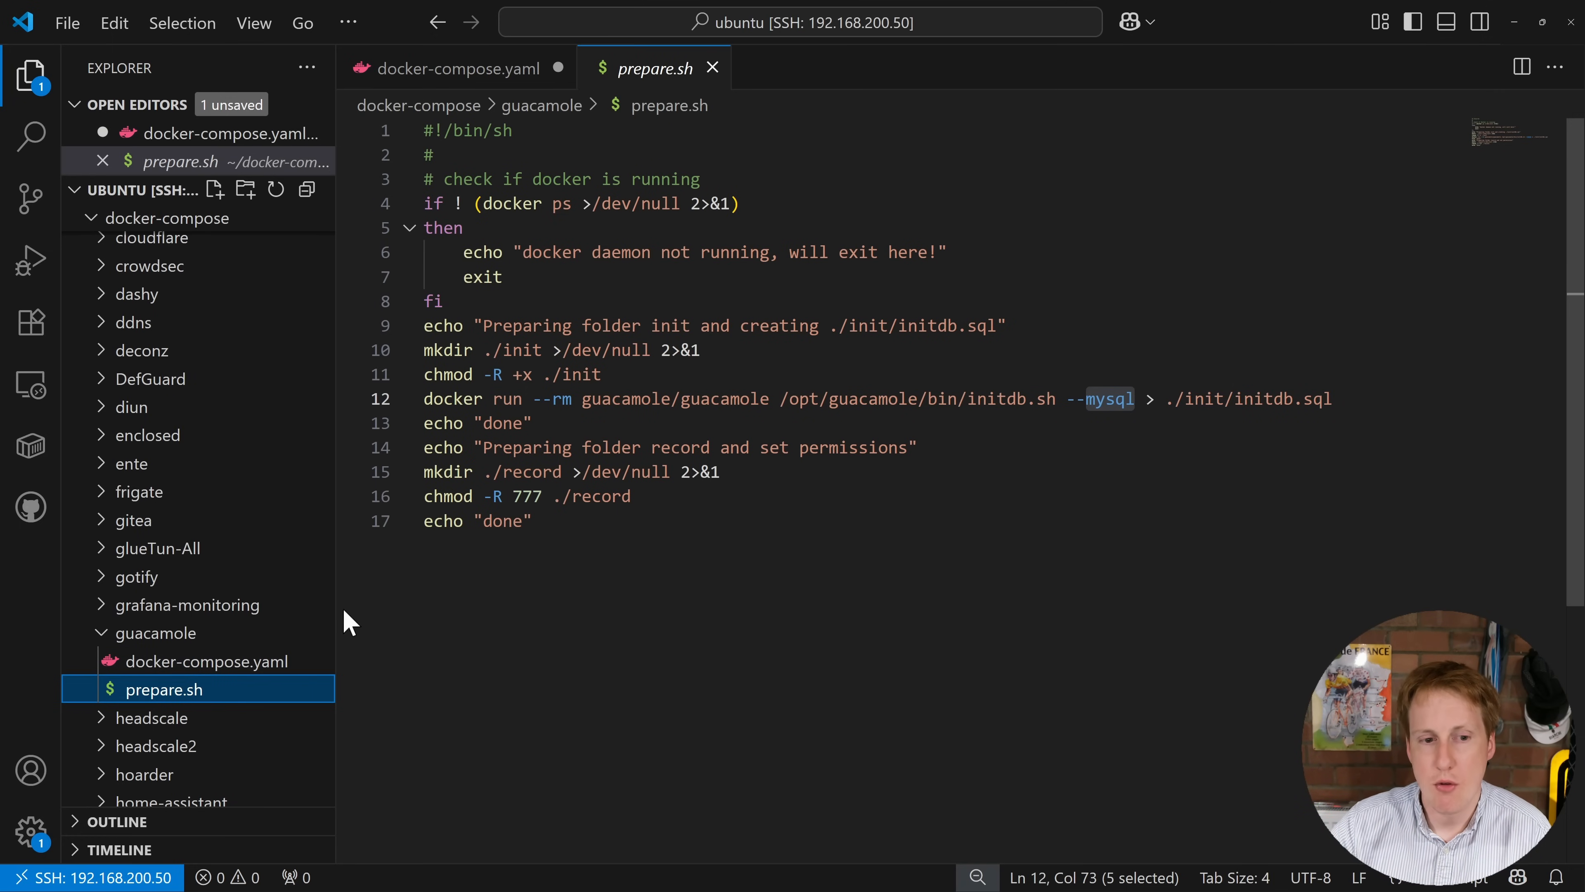
pyautogui.click(194, 663)
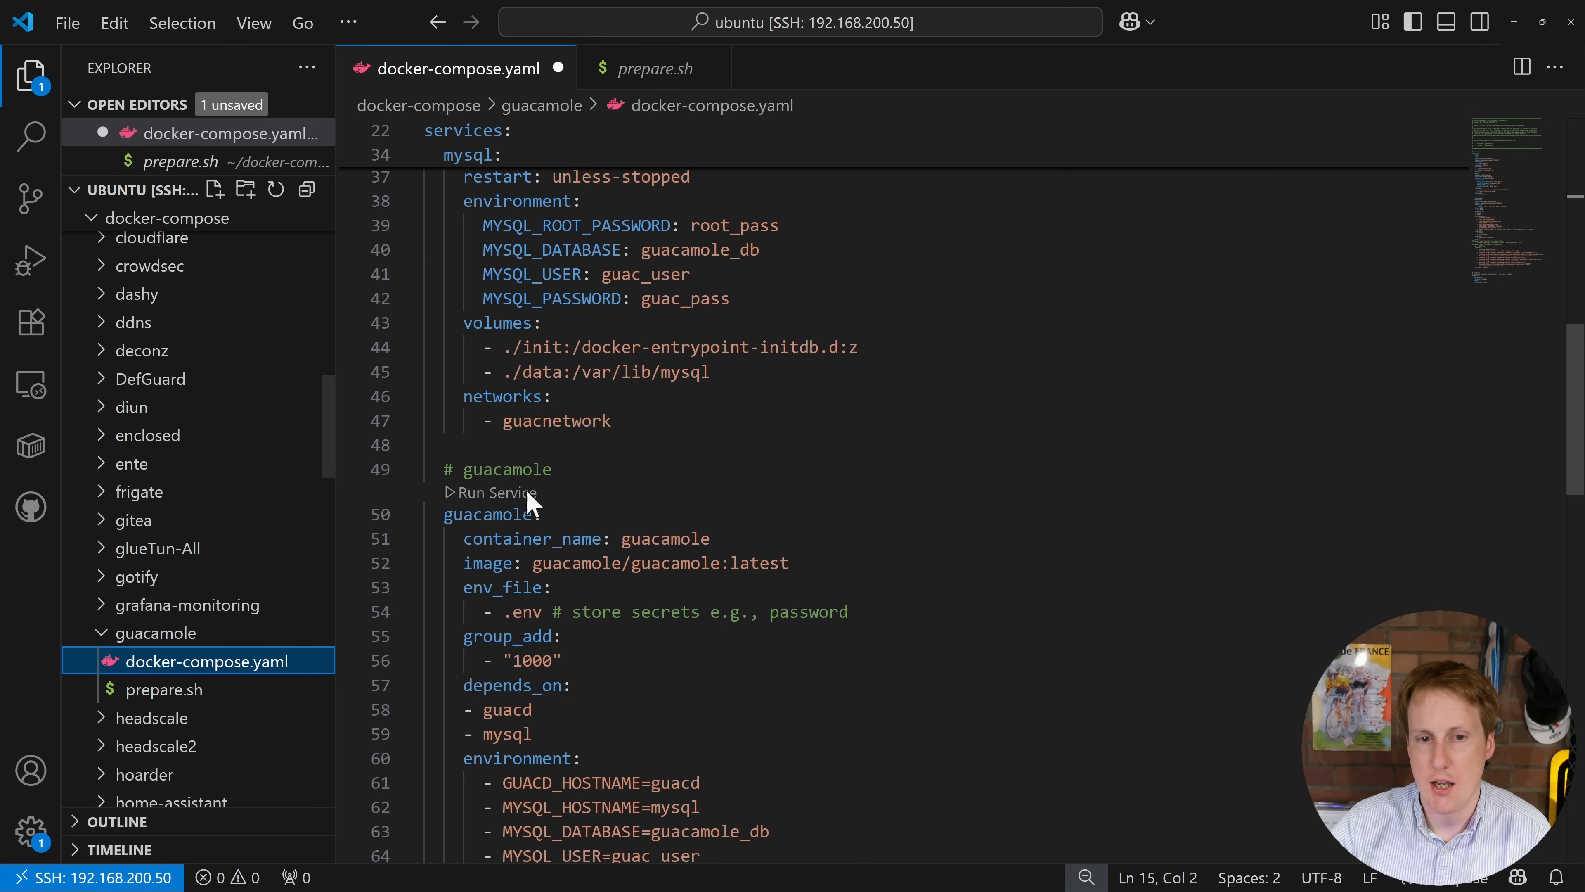
pyautogui.moveTo(493, 323); pyautogui.dragTo(730, 369)
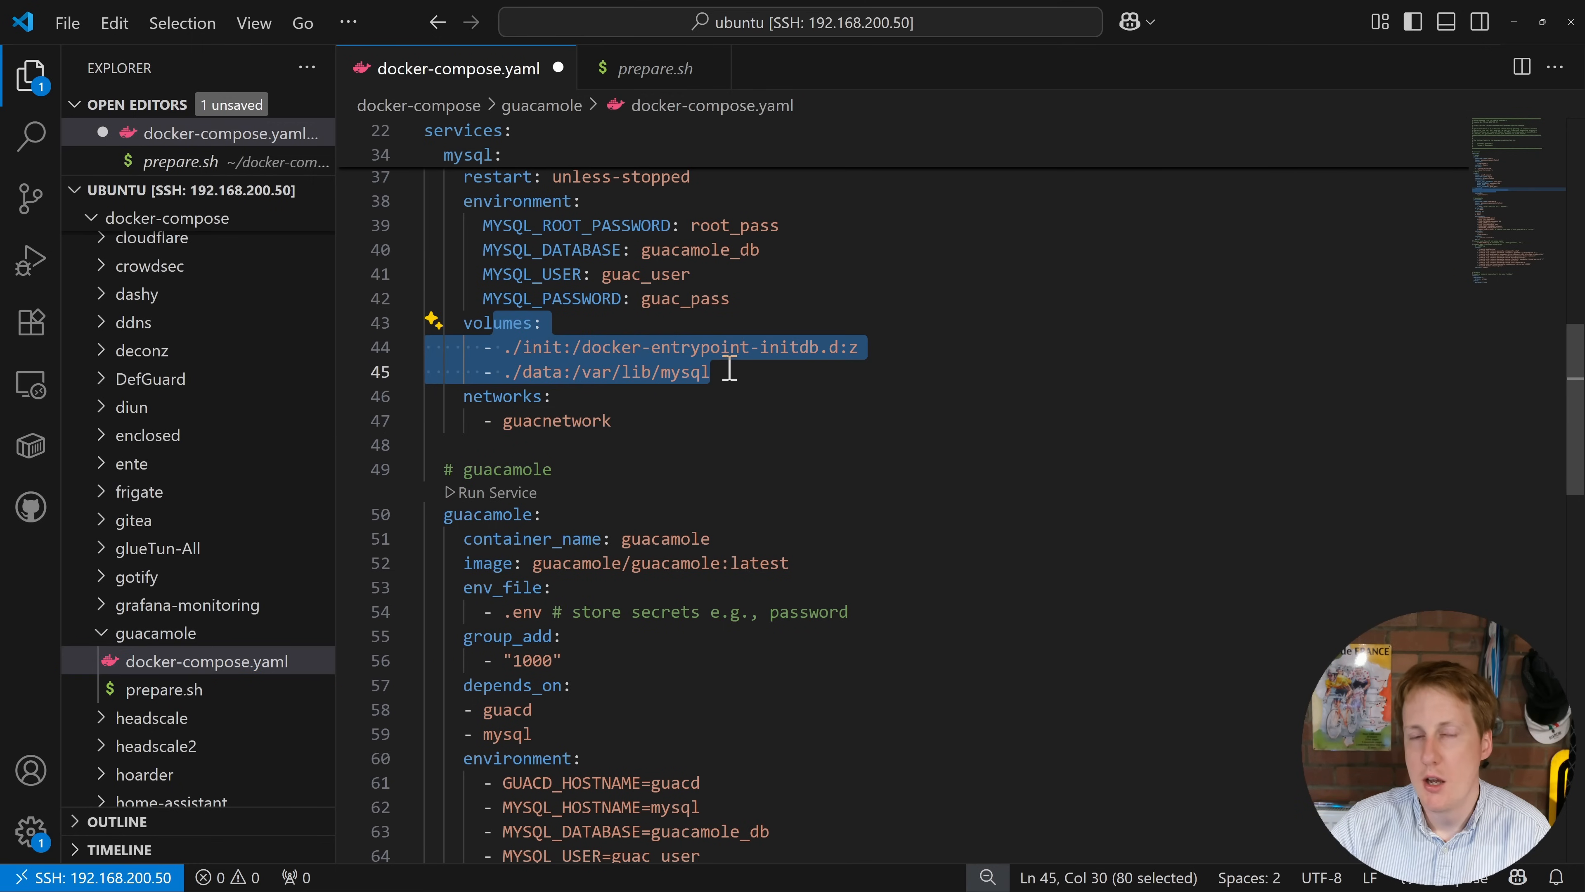
pyautogui.click(730, 370)
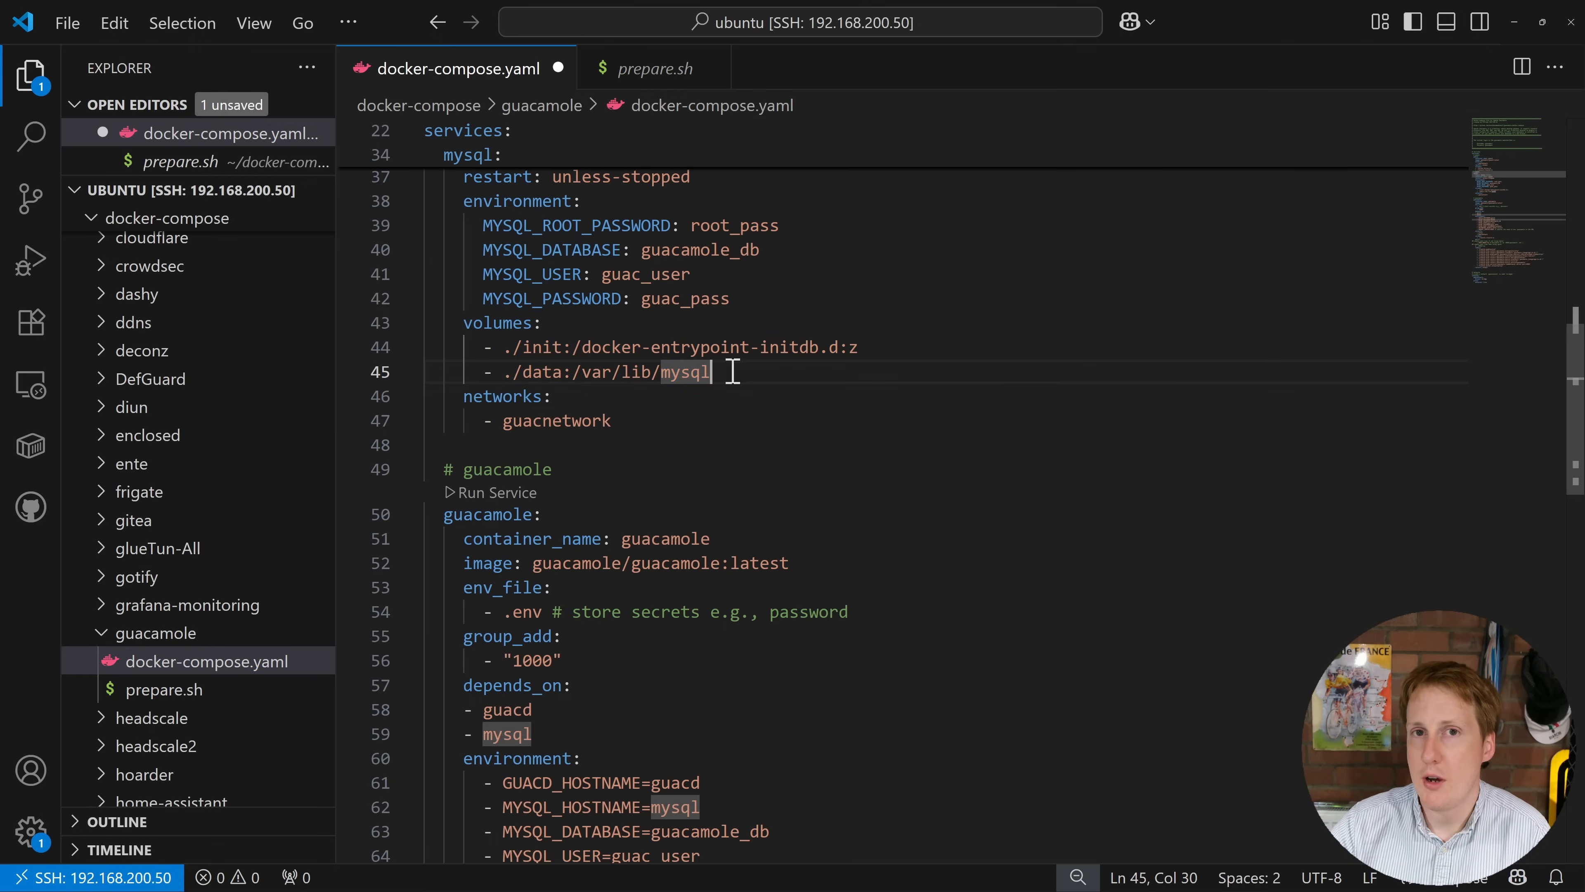
# Step: In prepare.sh, highlight the mkdir ./init, chmod and initdb.sh --mysql docker run commands
pyautogui.click(201, 693)
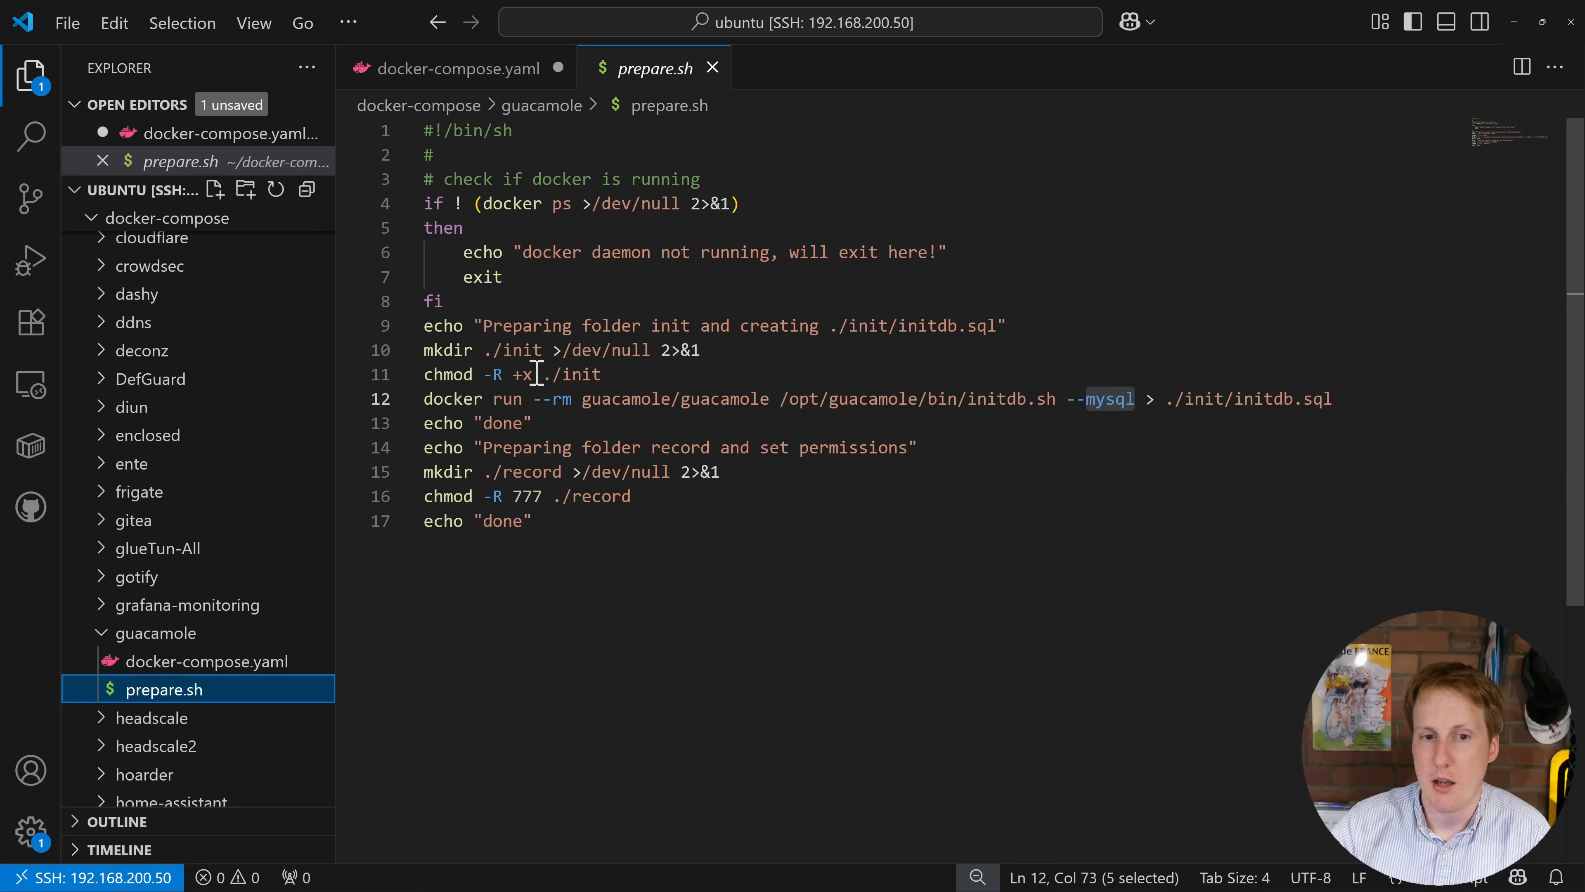
pyautogui.moveTo(424, 349); pyautogui.dragTo(626, 356)
pyautogui.moveTo(437, 374); pyautogui.dragTo(622, 374)
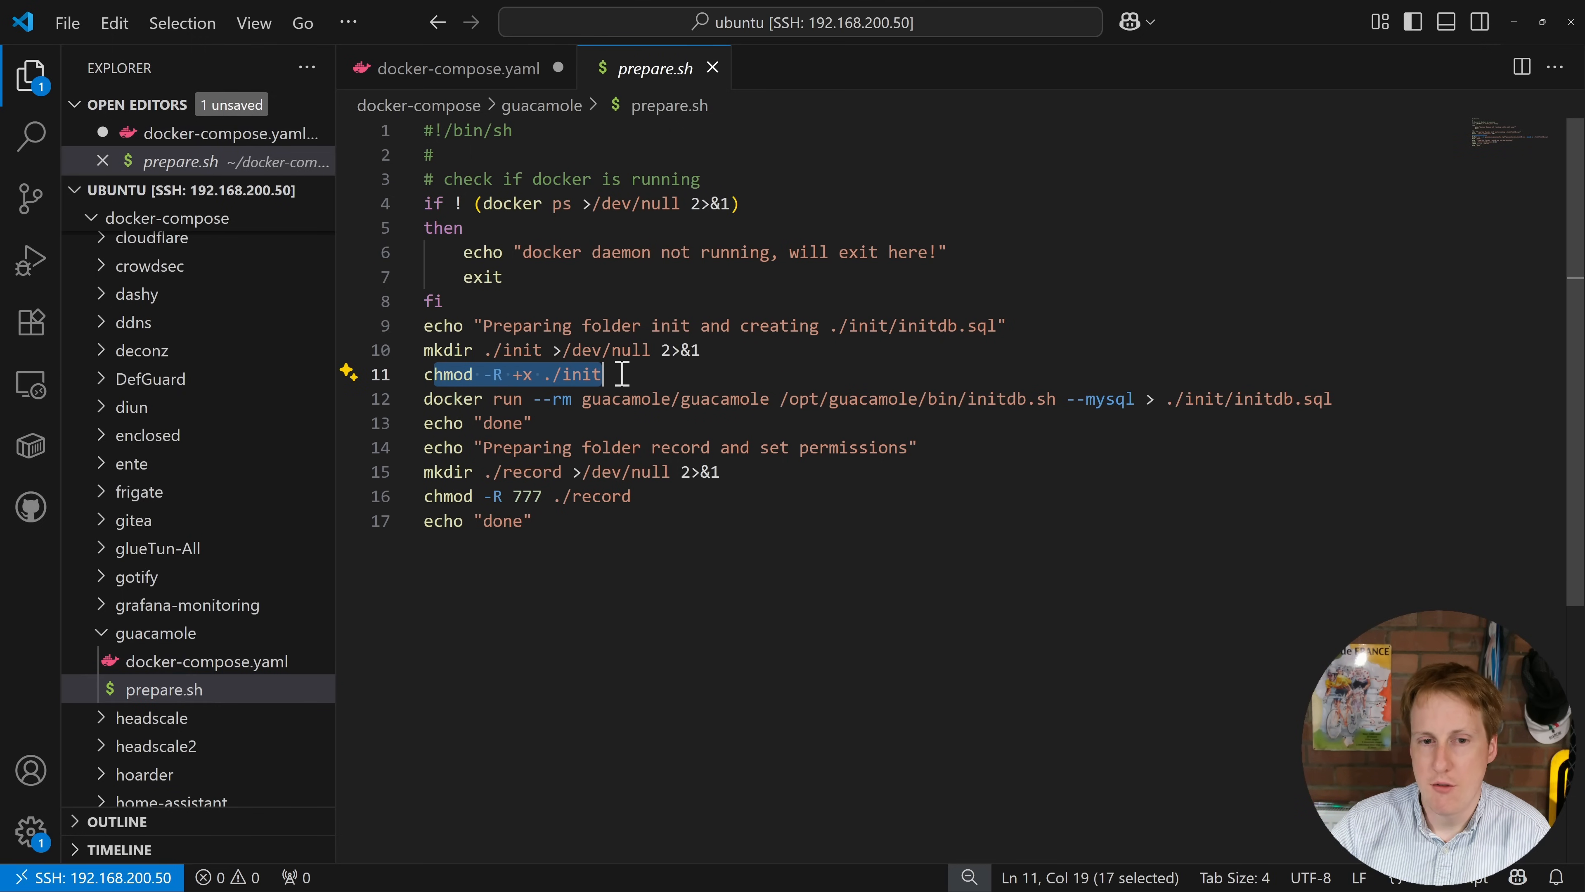
pyautogui.click(622, 399)
pyautogui.moveTo(425, 400); pyautogui.dragTo(1075, 401)
pyautogui.click(1121, 422)
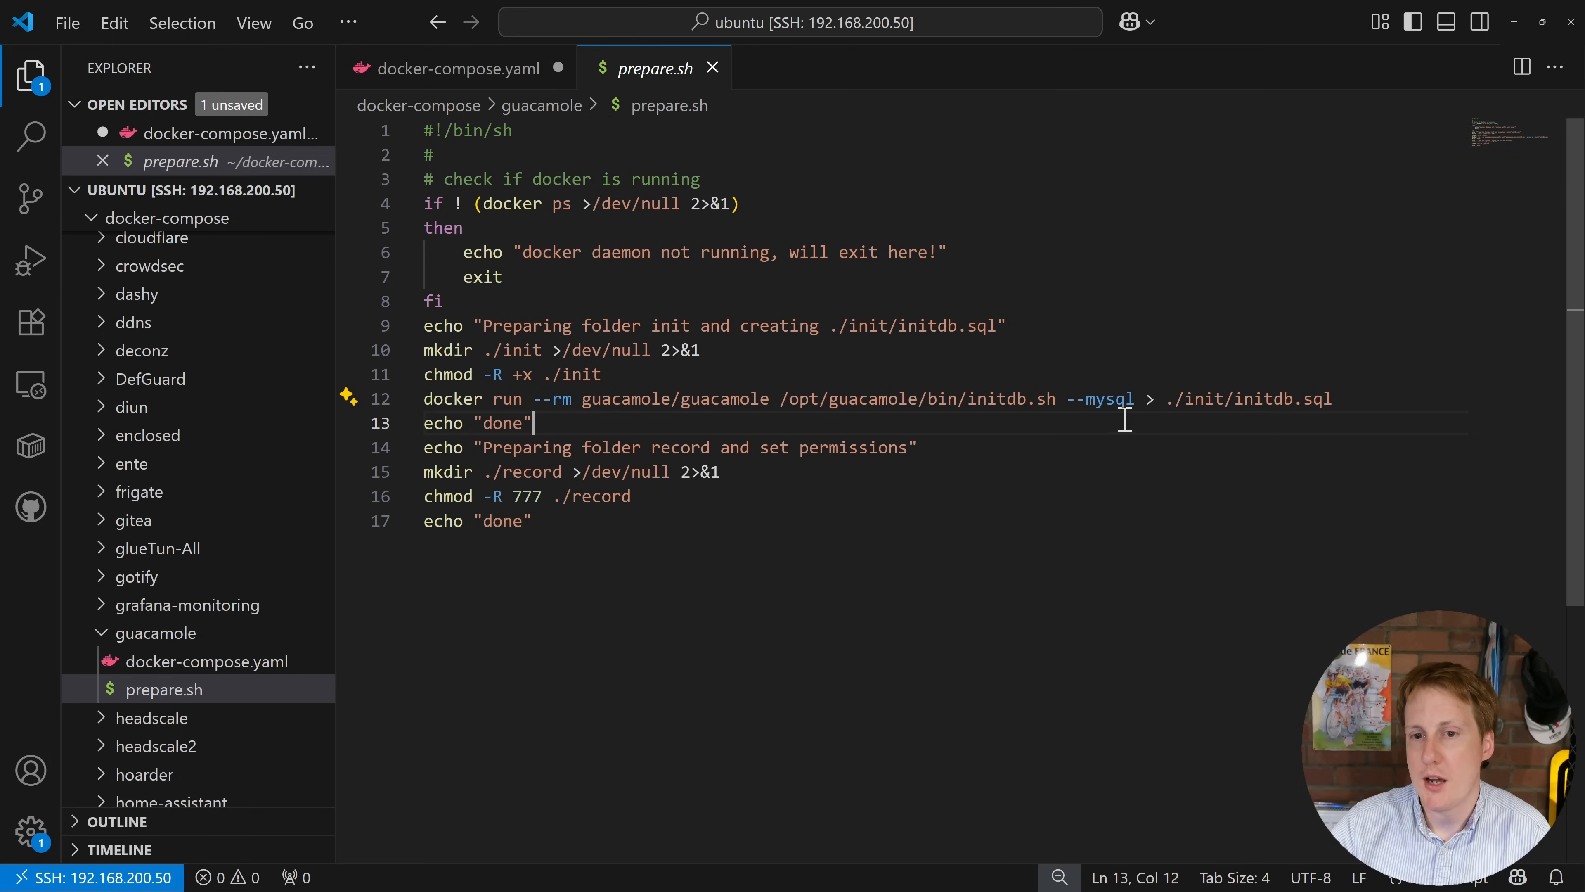
pyautogui.moveTo(1065, 400); pyautogui.dragTo(1135, 400)
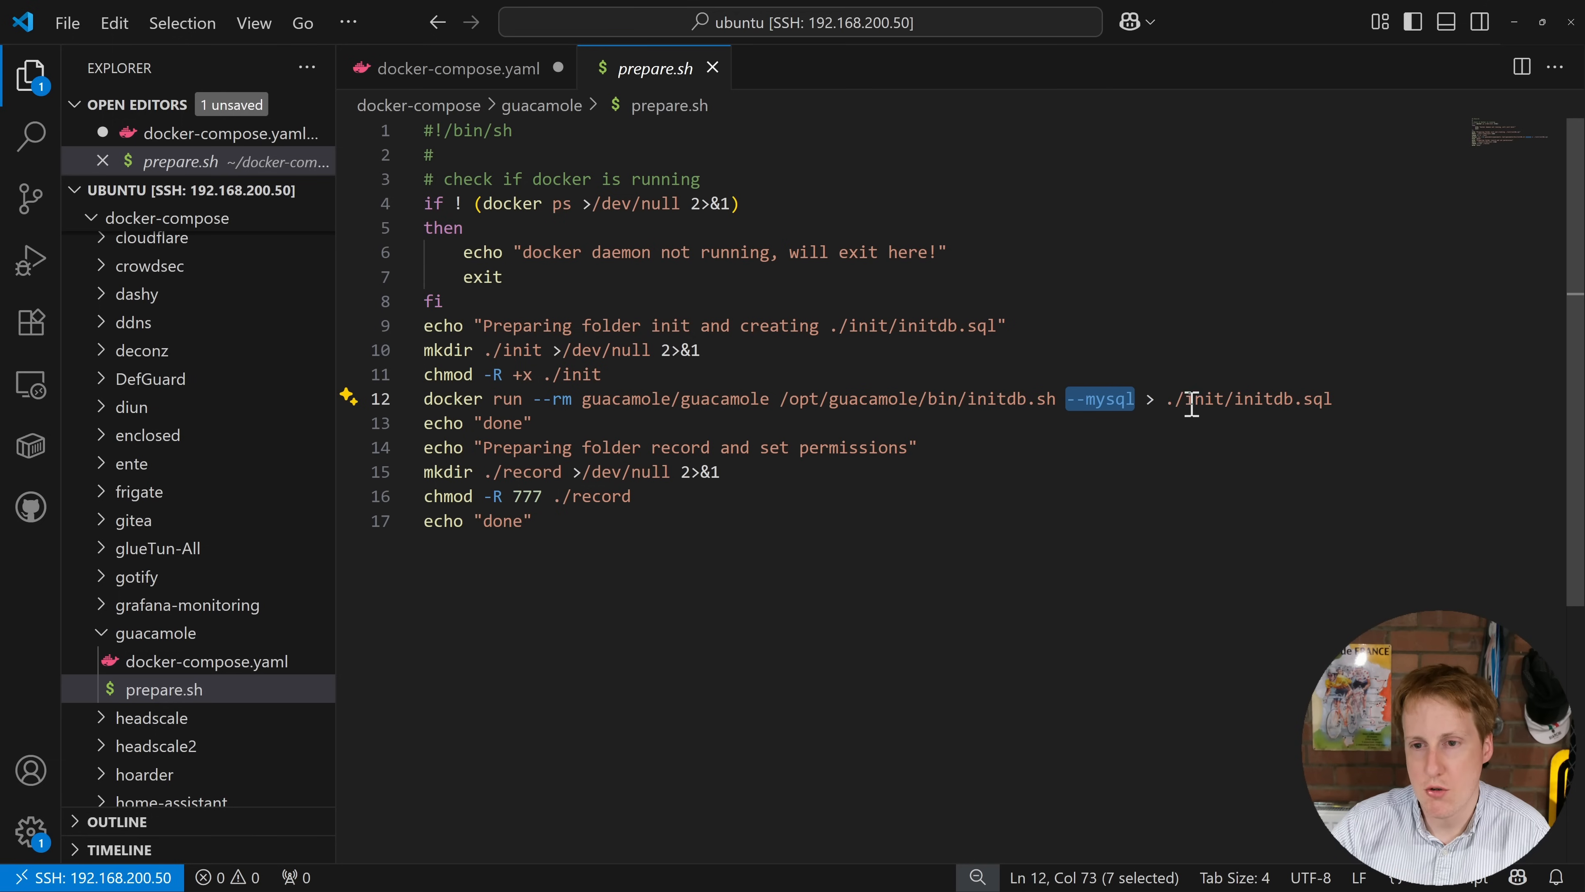
pyautogui.moveTo(1184, 400); pyautogui.dragTo(1324, 400)
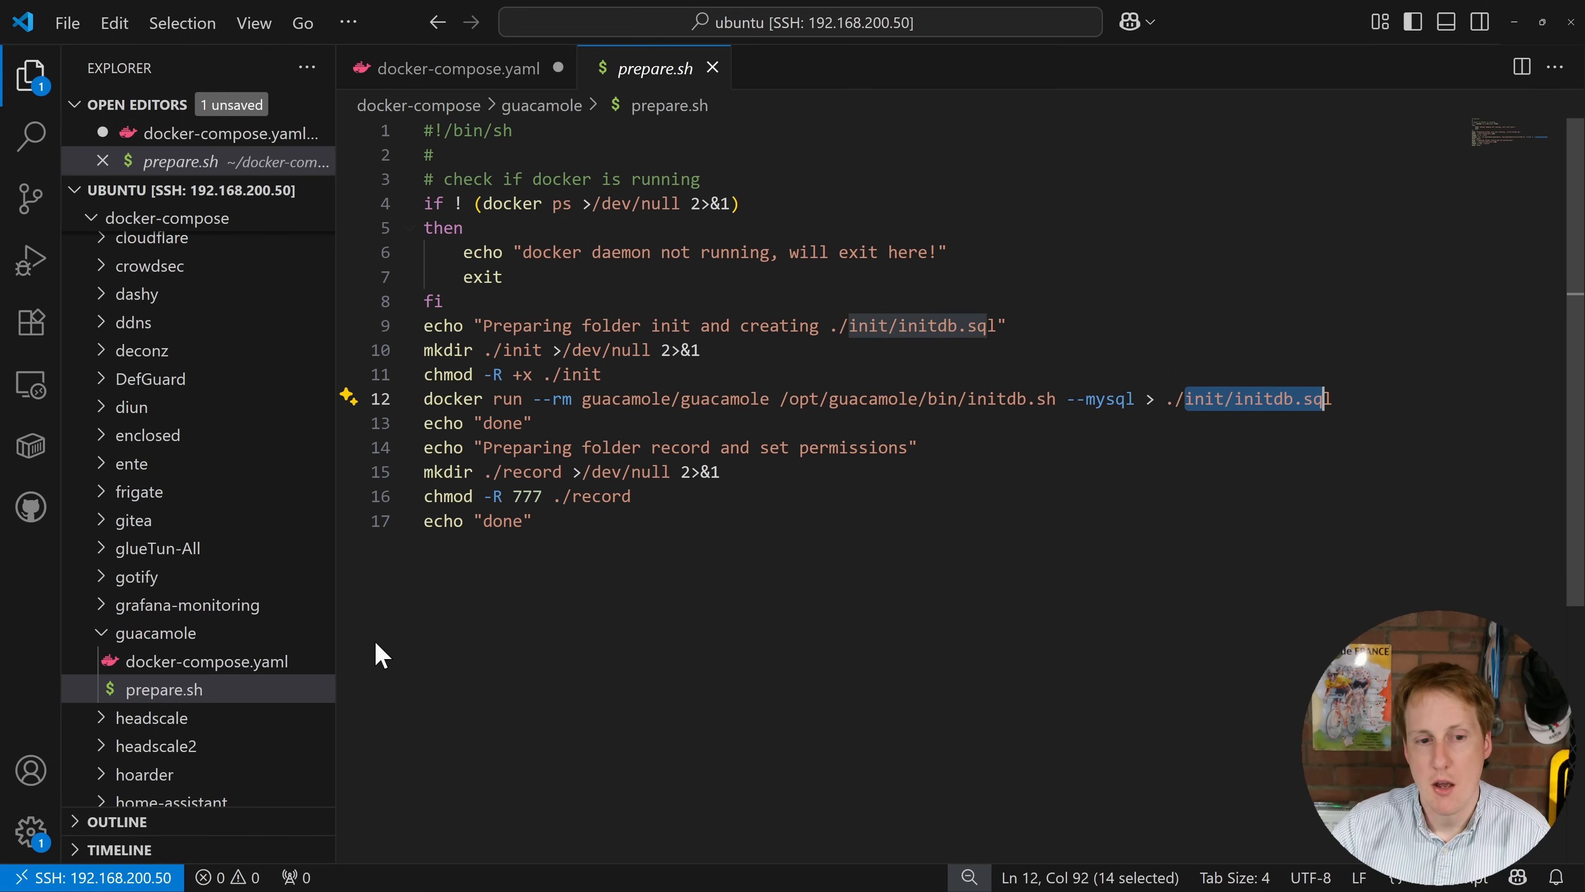
# Step: In docker-compose.yaml, highlight the ./init to /docker-entrypoint-initdb.d volume mapping
pyautogui.click(236, 675)
pyautogui.click(236, 662)
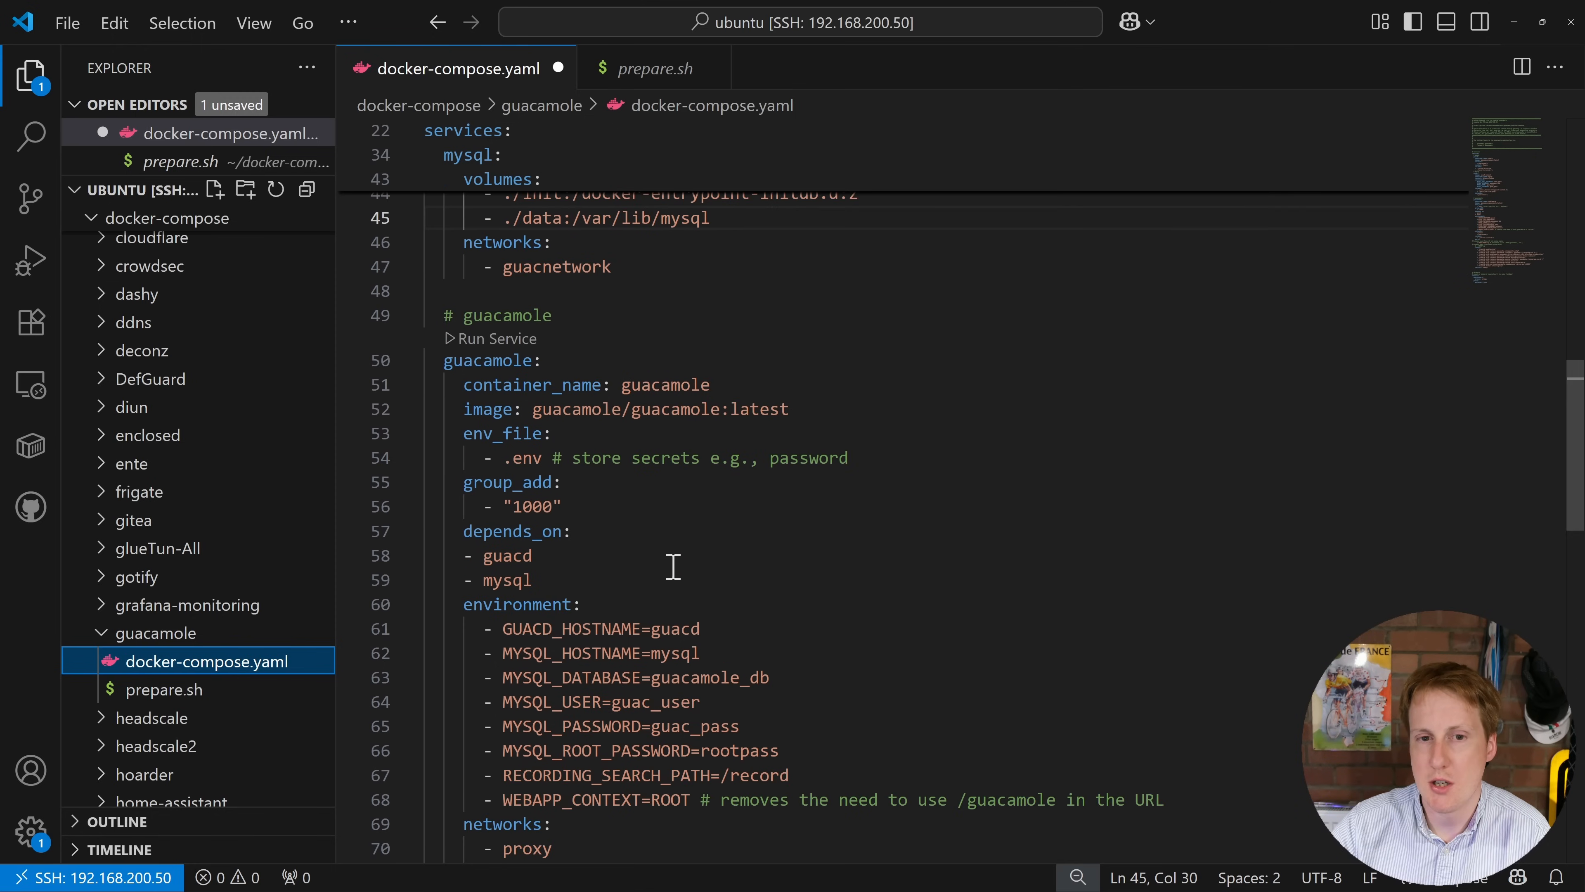
pyautogui.scroll(2, 661, 473)
pyautogui.moveTo(523, 347); pyautogui.dragTo(750, 347)
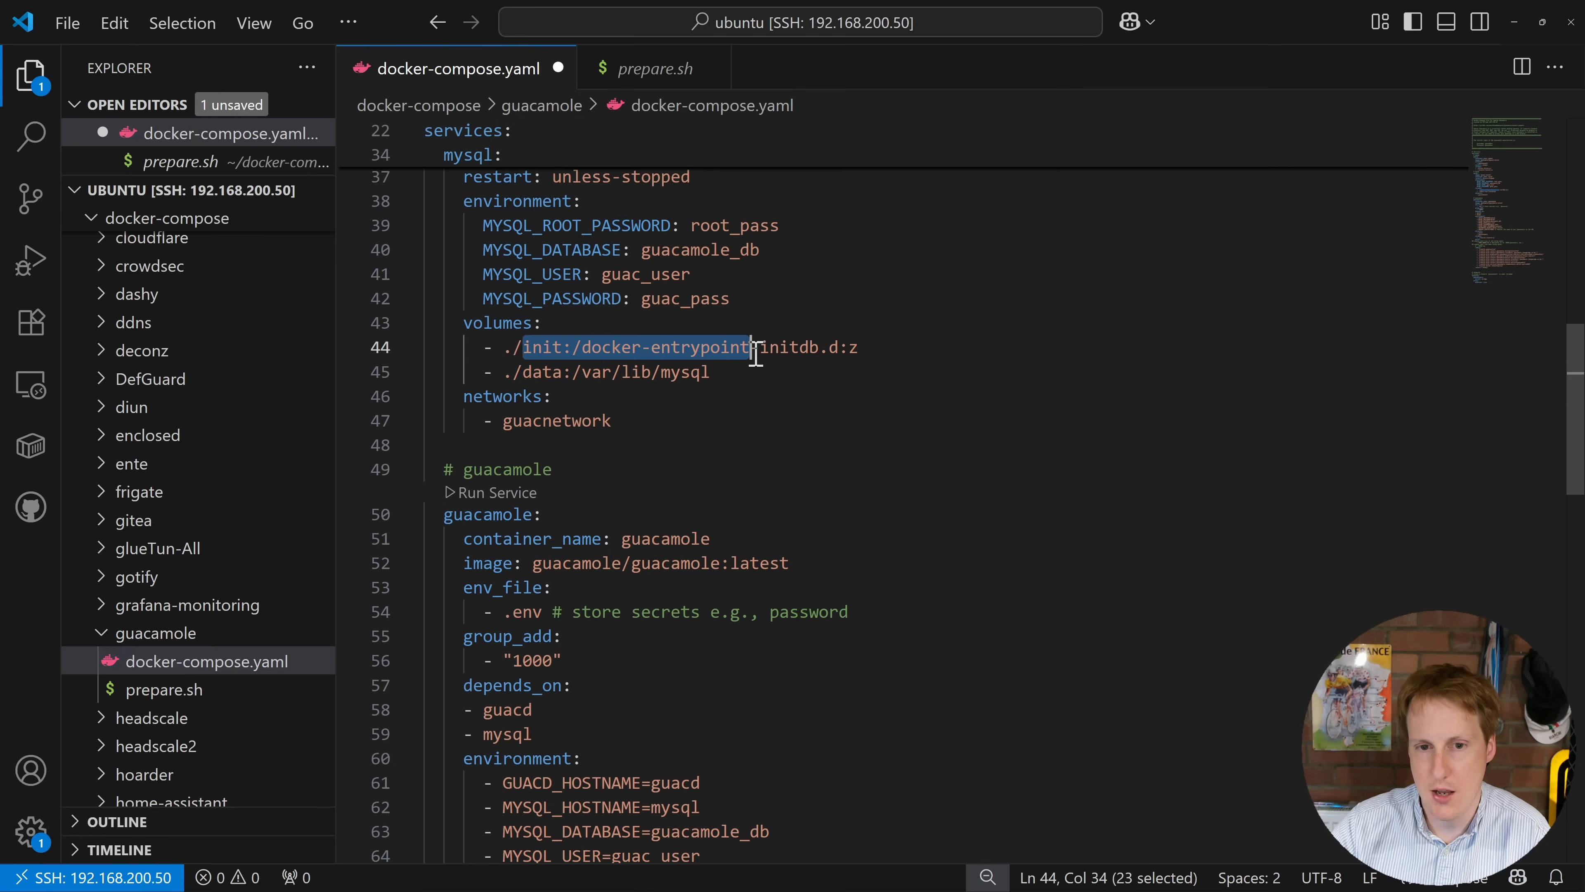
pyautogui.click(754, 378)
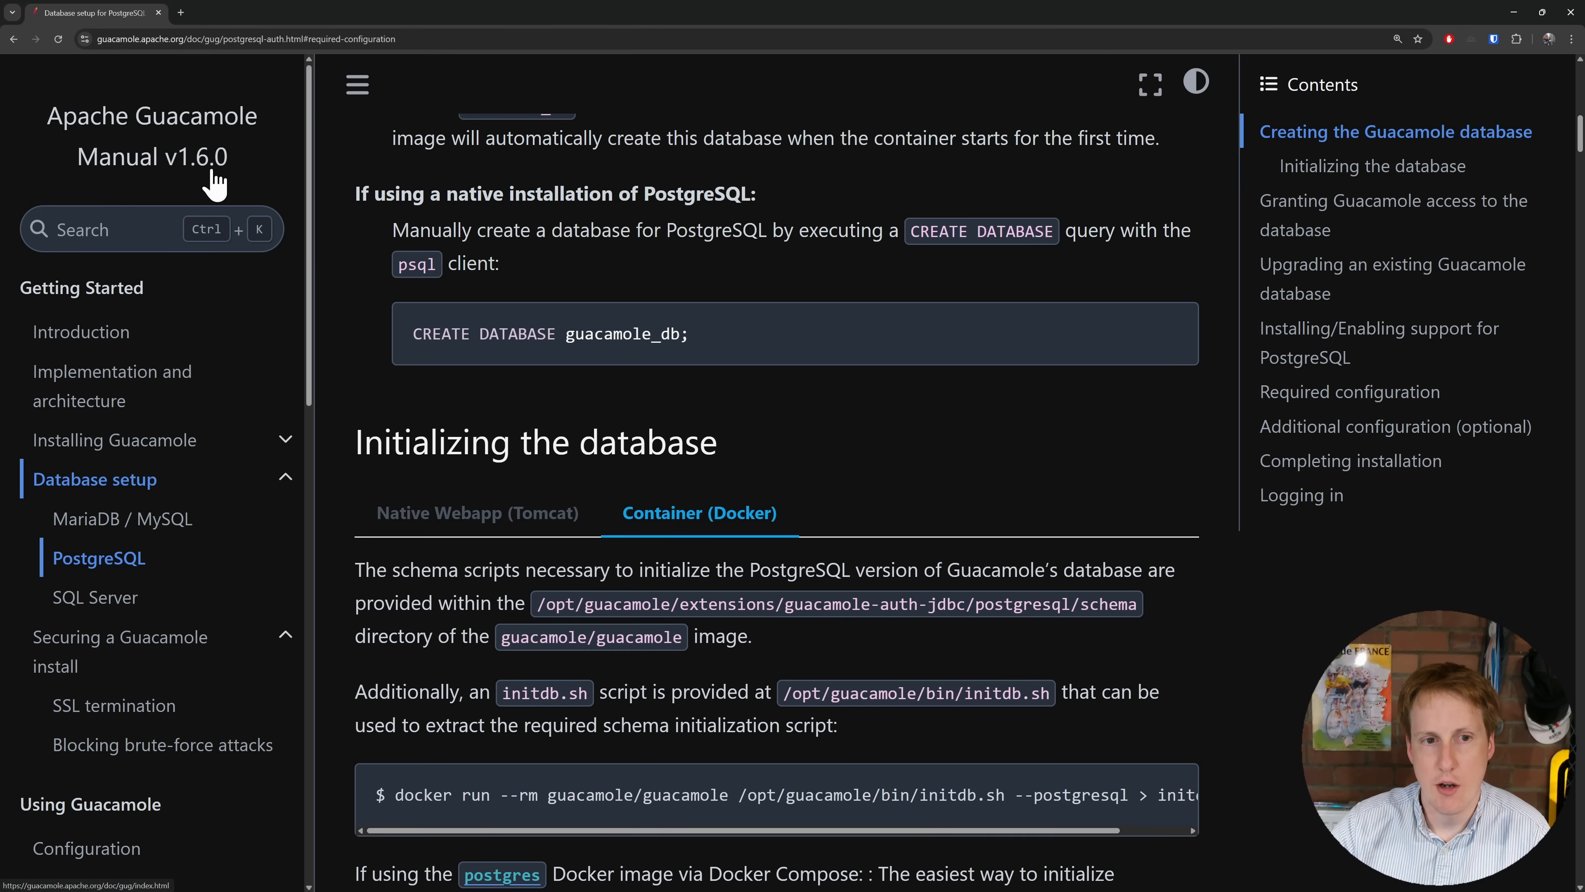
# Step: Scroll to 'Initializing the database' and read the full initdb.sh docker command
pyautogui.scroll(-5, 624, 425)
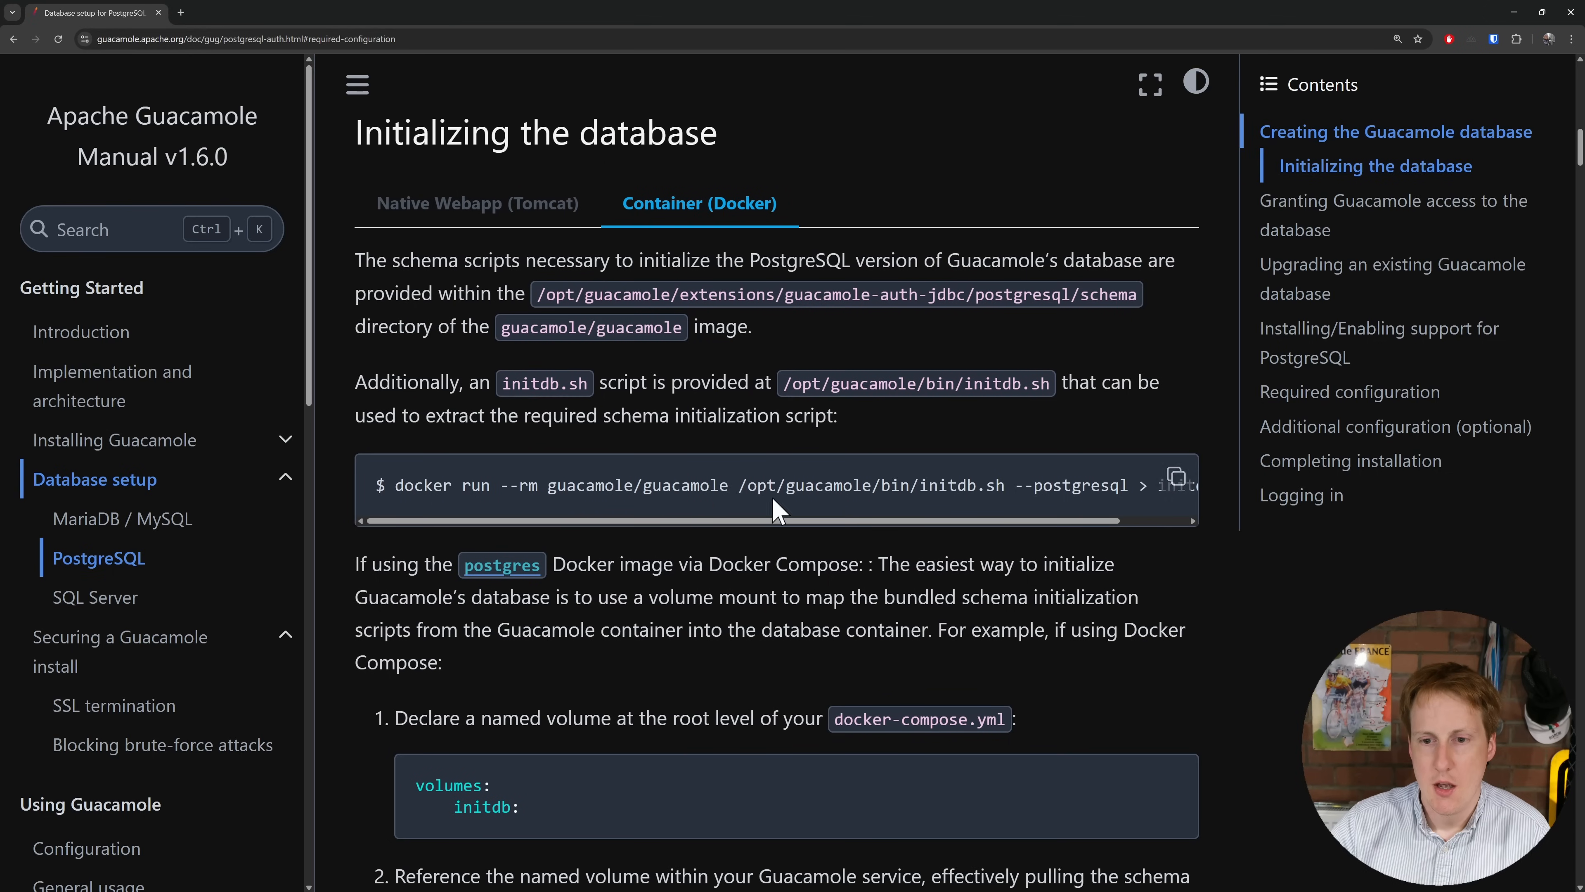
pyautogui.moveTo(609, 522); pyautogui.dragTo(738, 527)
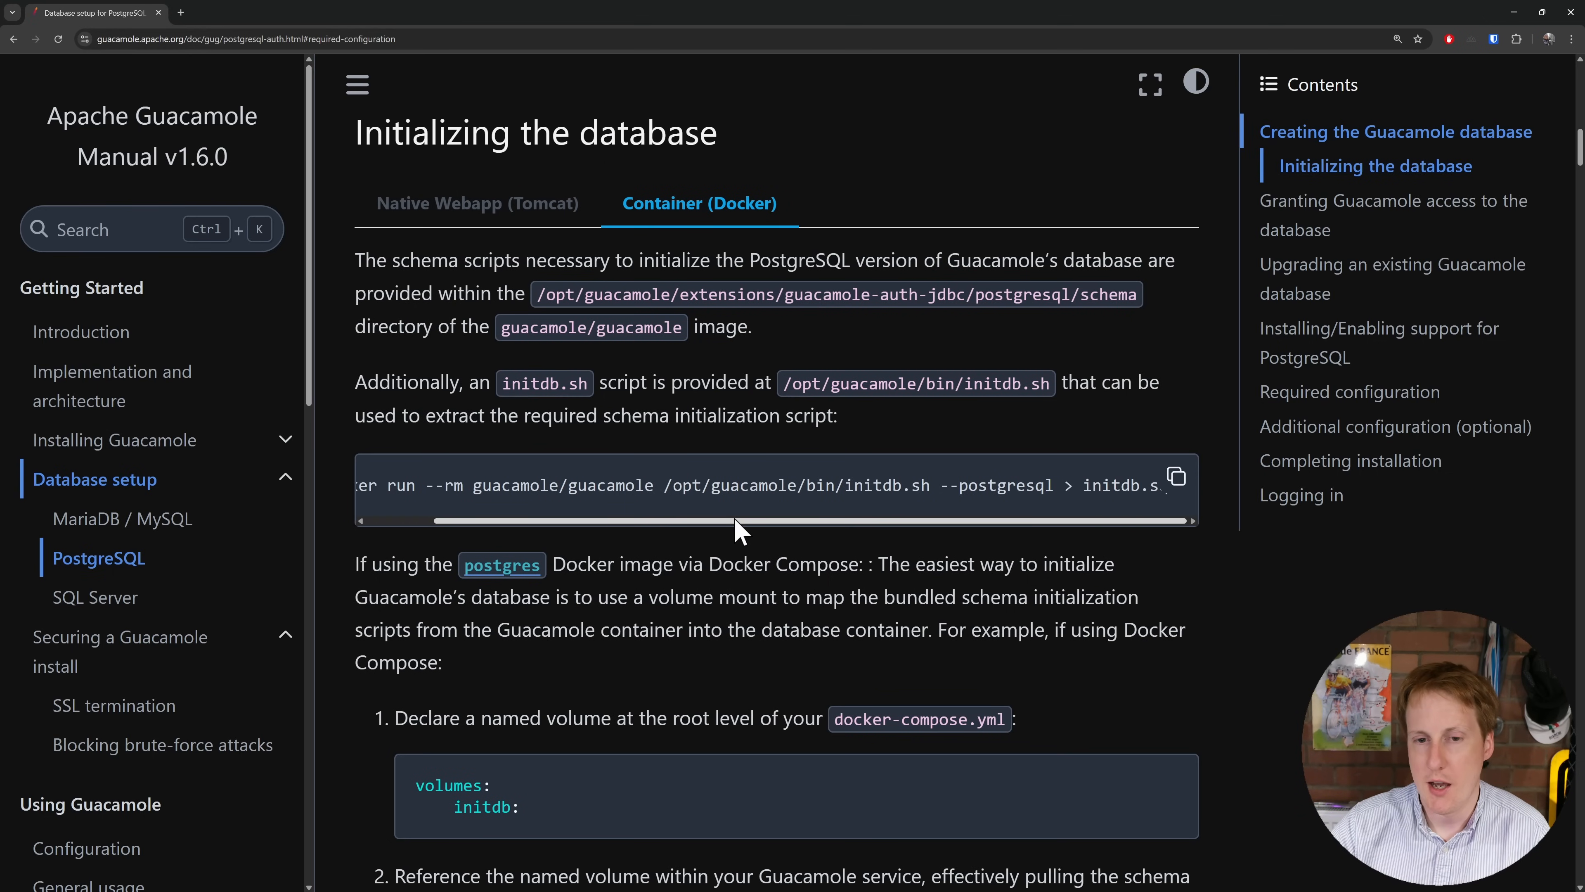
pyautogui.scroll(-6, 724, 565)
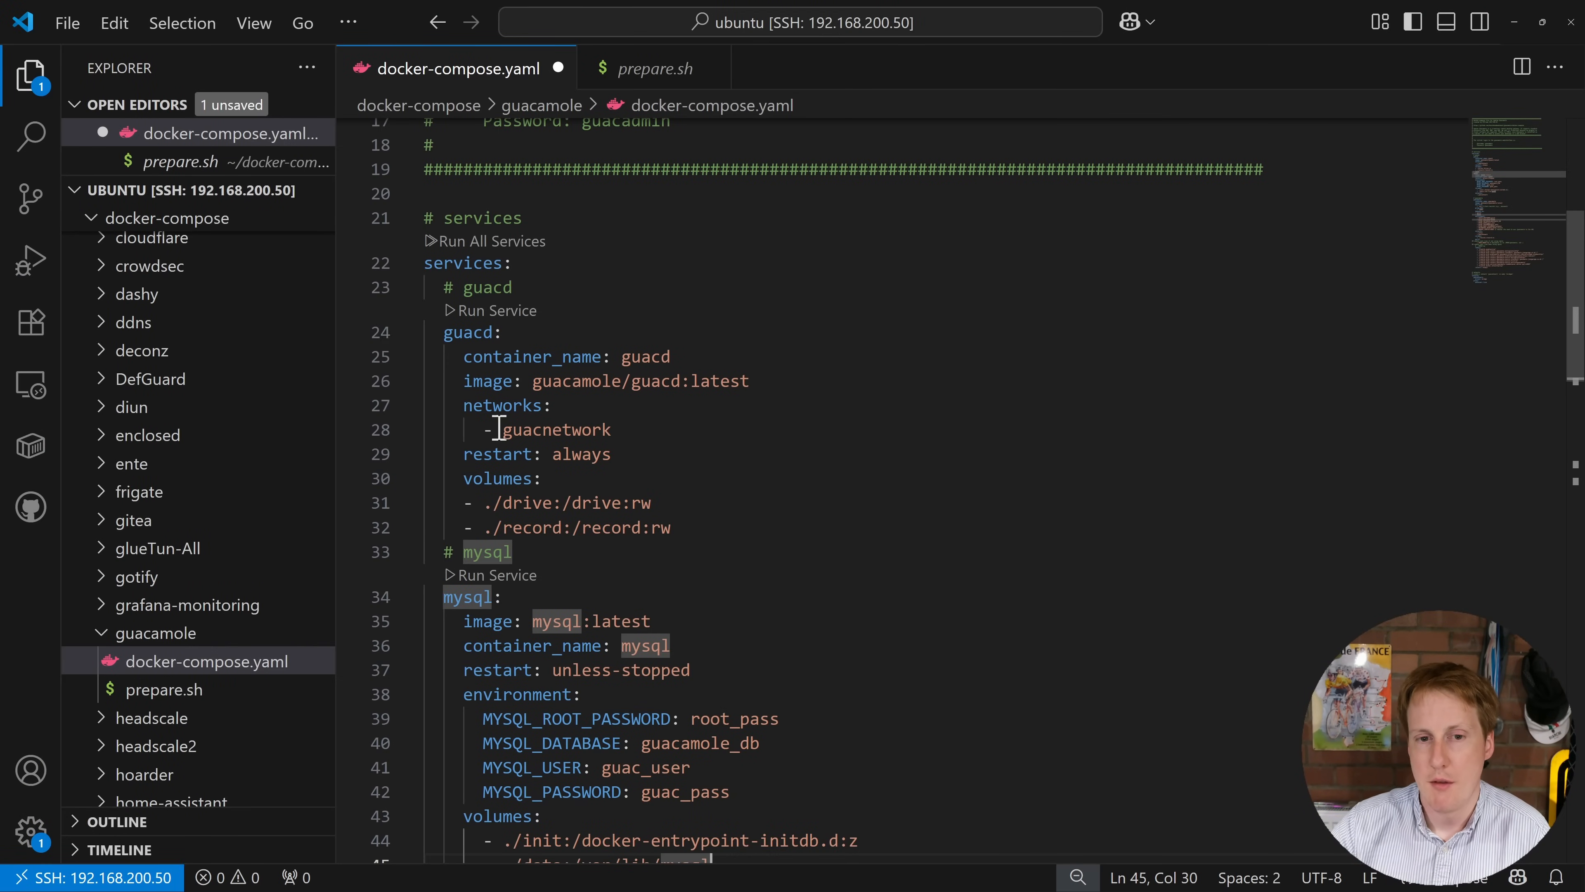
# Step: Review guacnetwork, the drive and record volumes, mysql environment variables and the init volume mapping
pyautogui.moveTo(504, 429); pyautogui.dragTo(618, 430)
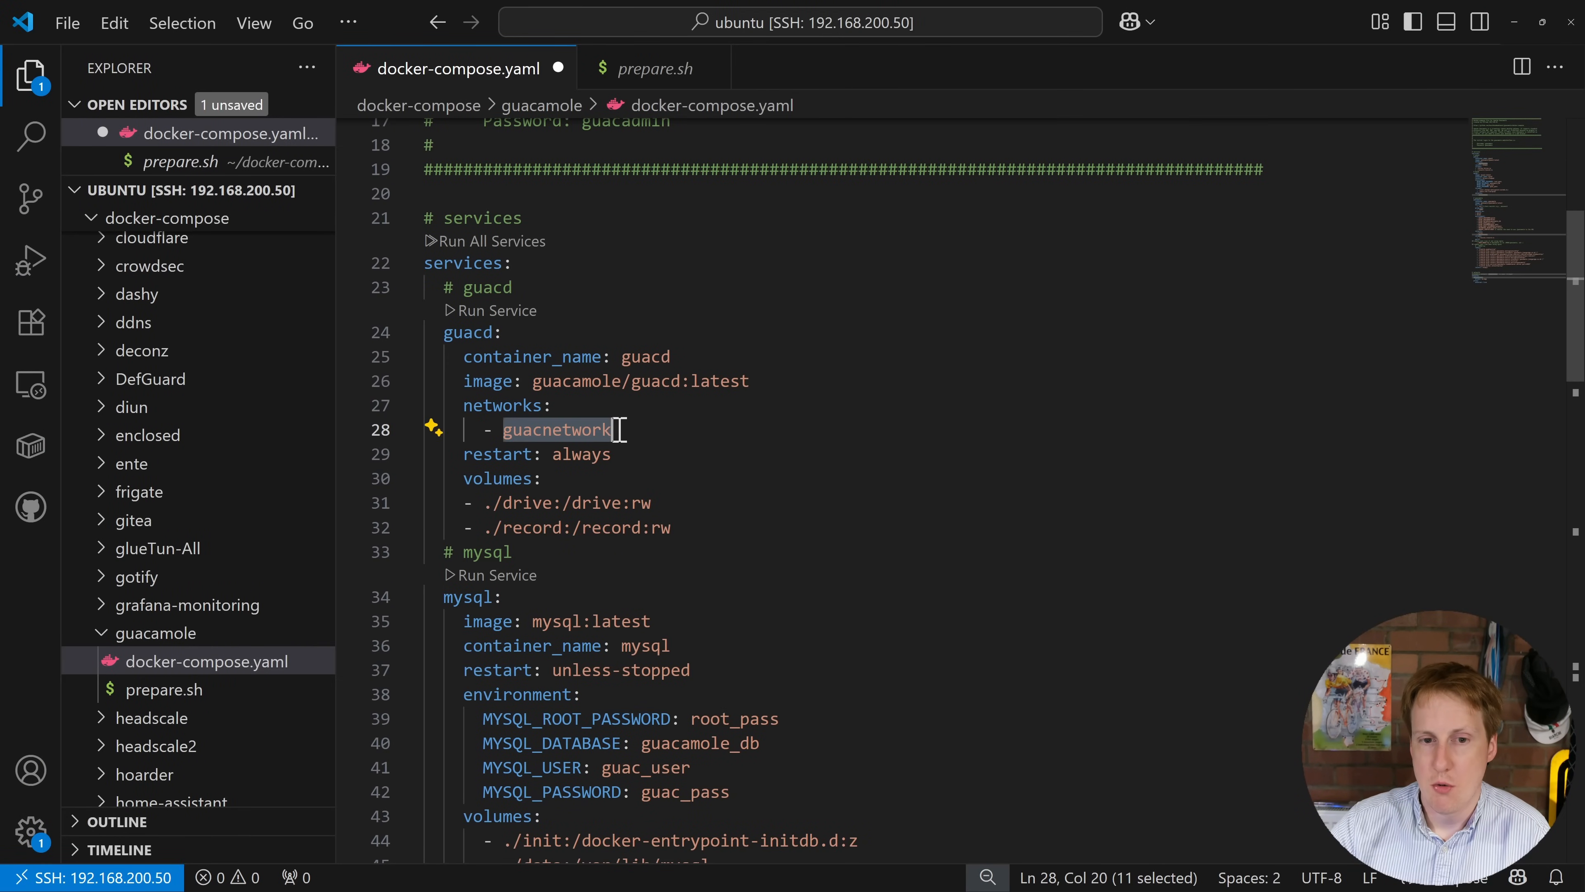
pyautogui.click(553, 503)
pyautogui.click(554, 527)
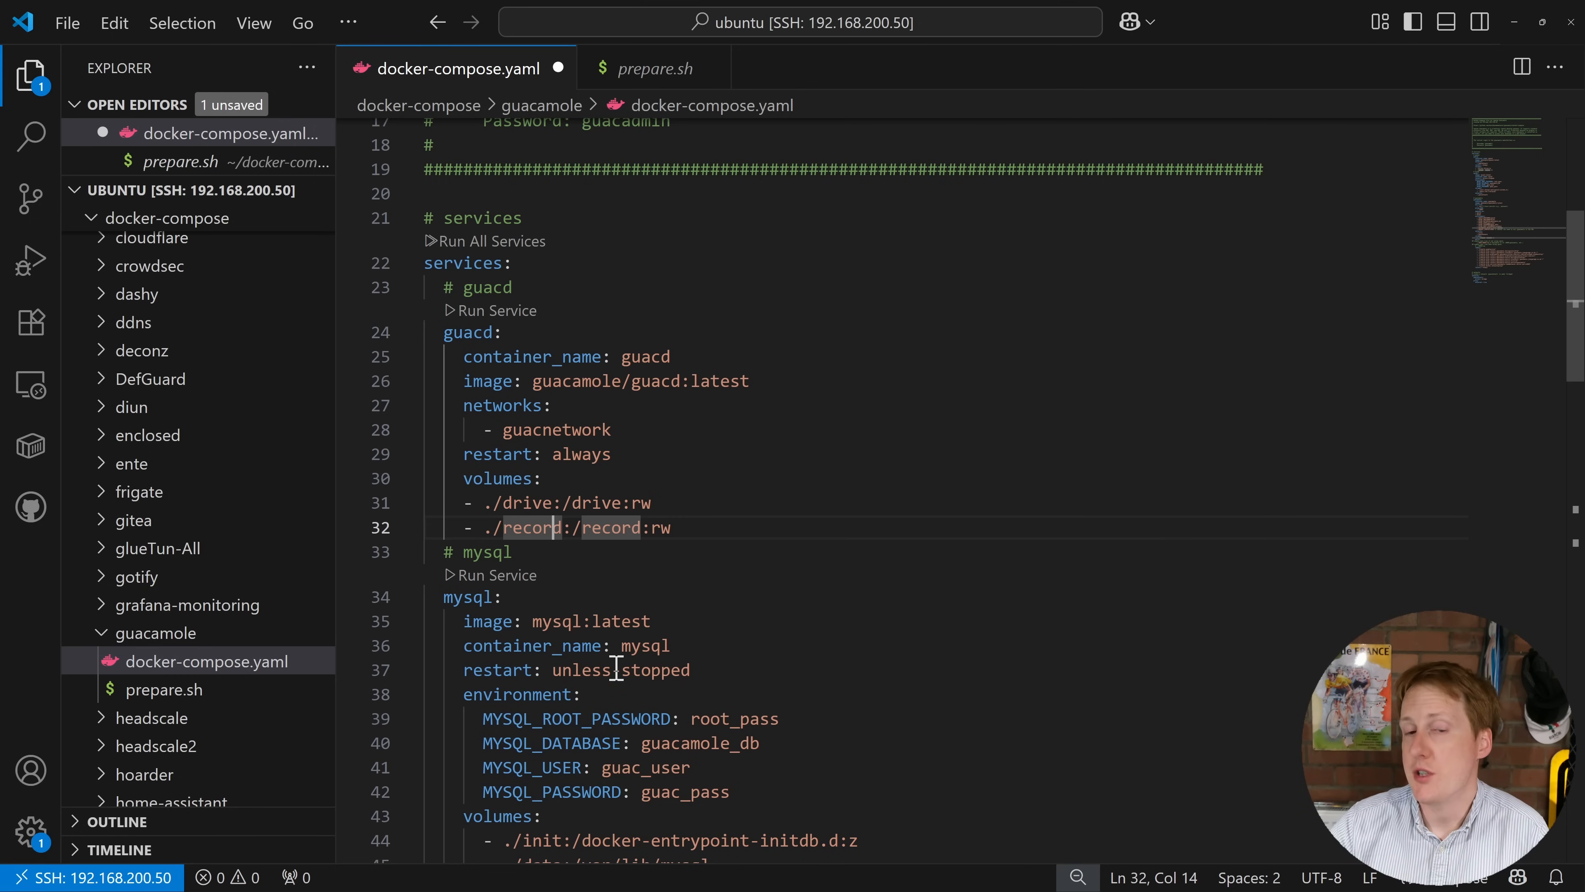
pyautogui.scroll(-3, 618, 674)
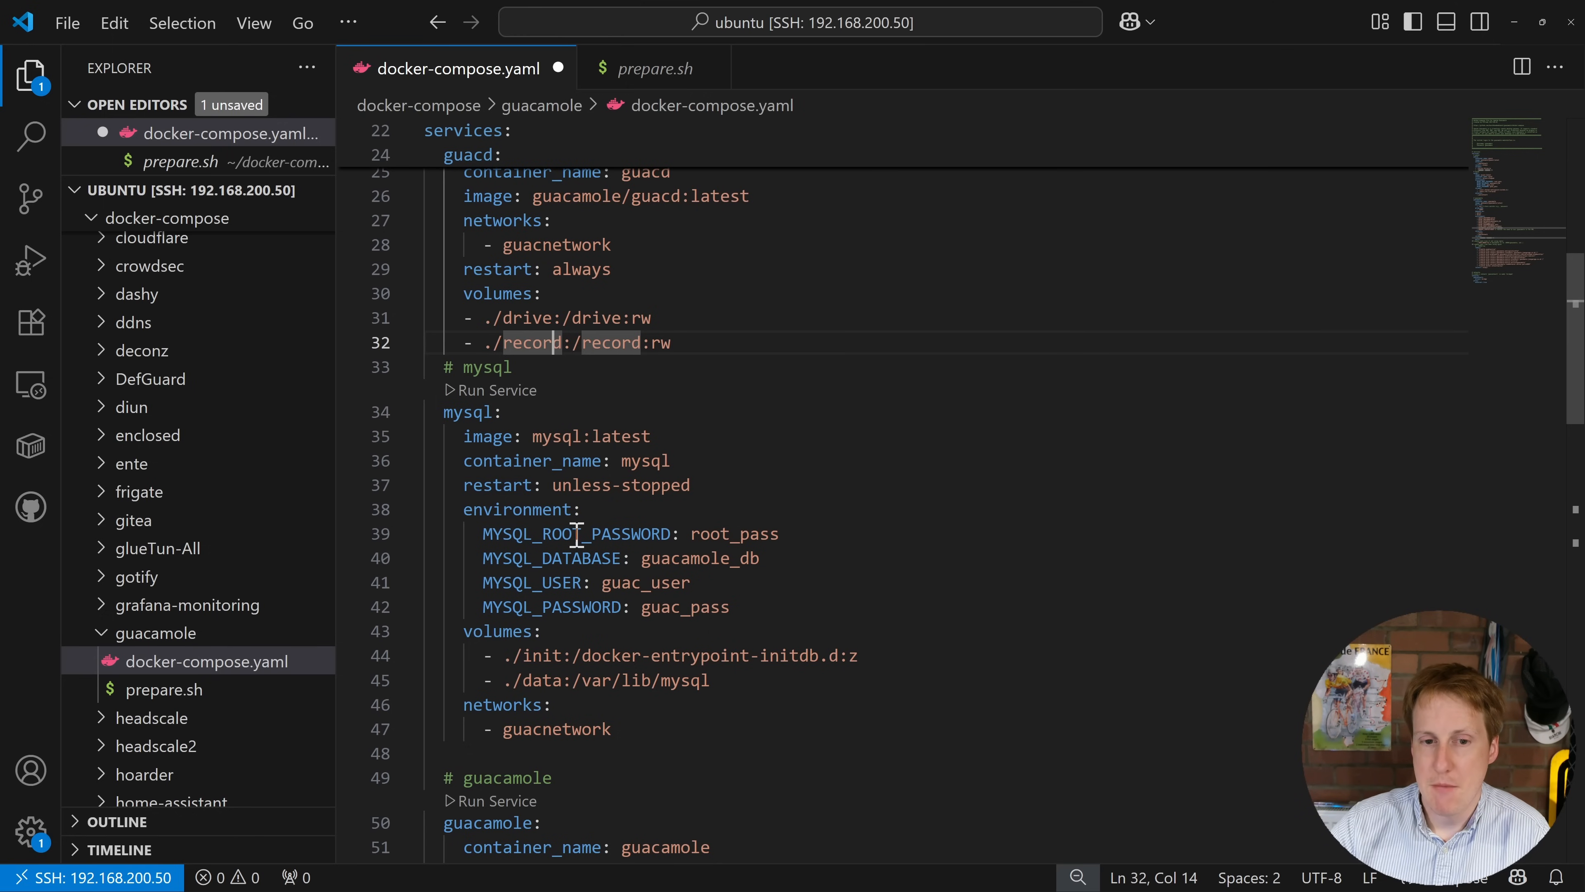
pyautogui.moveTo(484, 535); pyautogui.dragTo(760, 601)
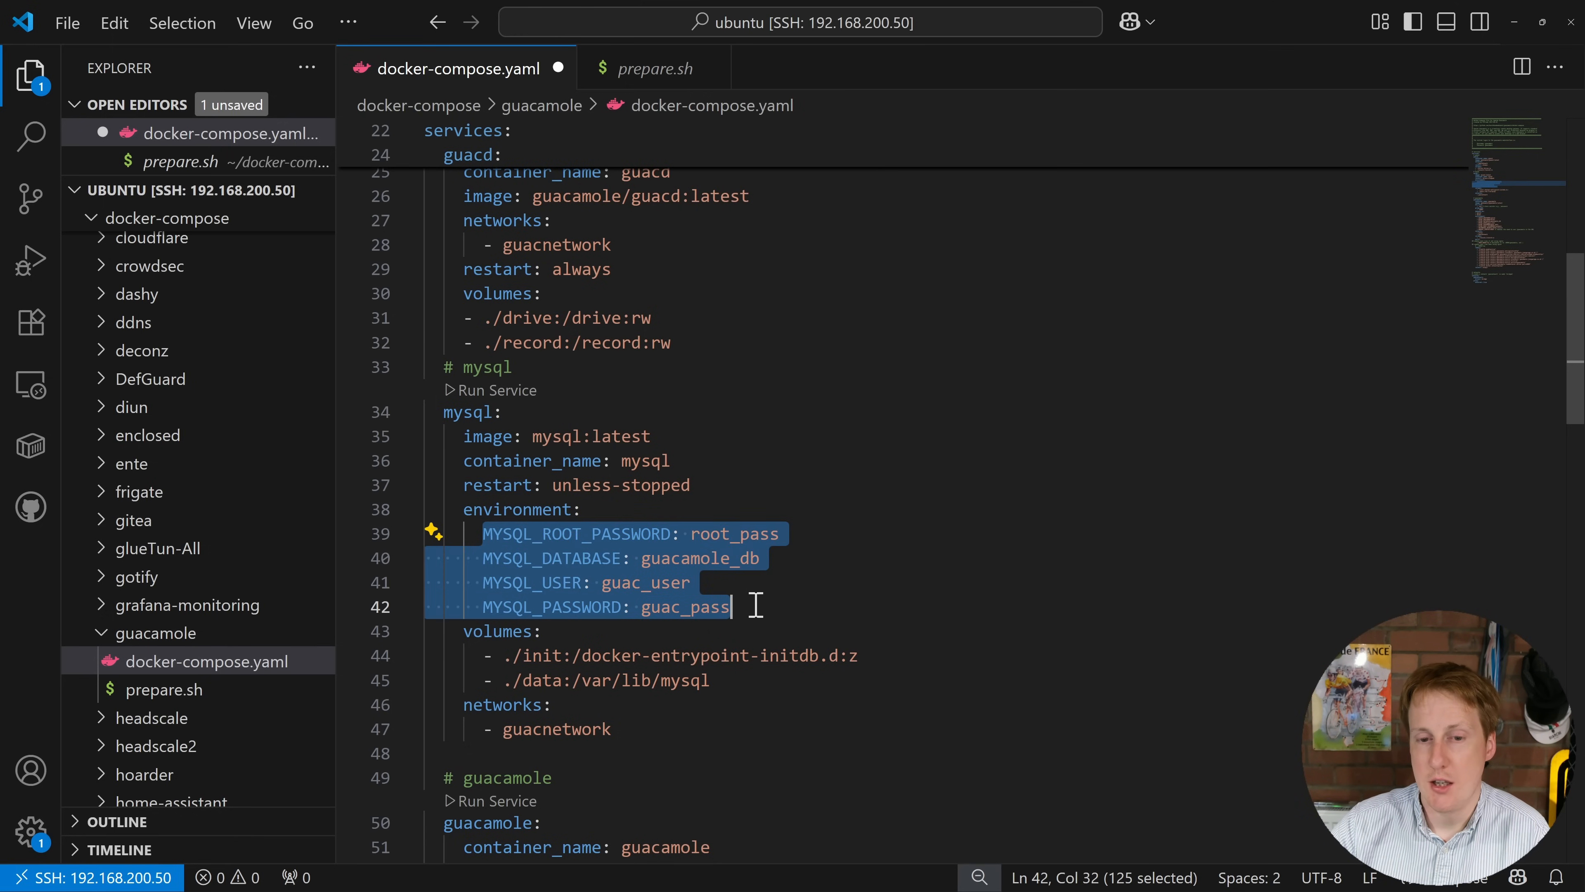
pyautogui.click(801, 583)
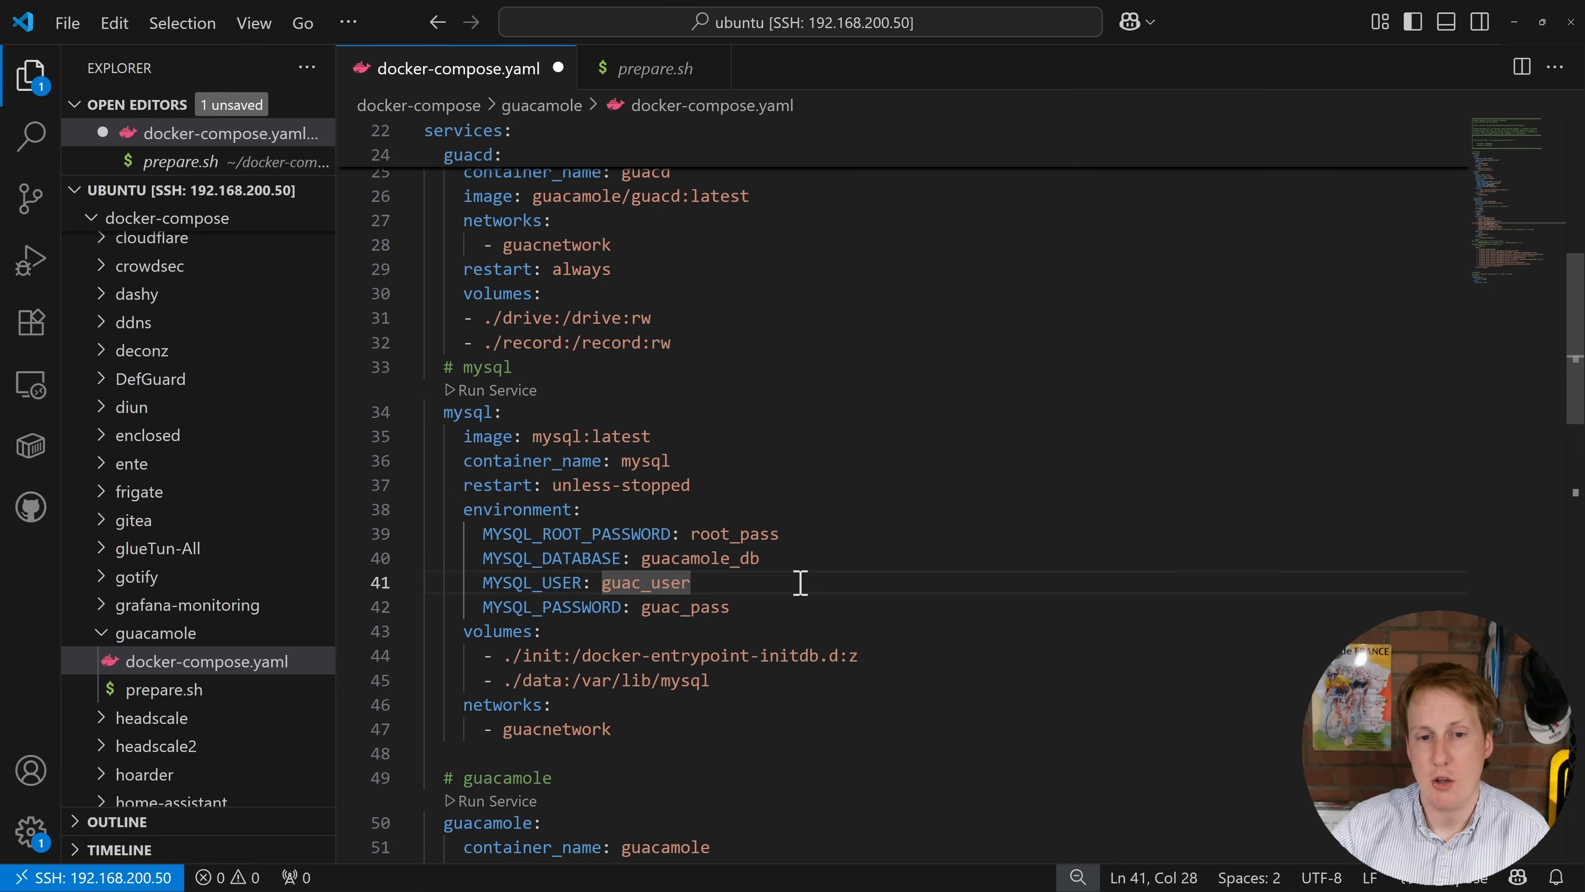
pyautogui.moveTo(892, 655); pyautogui.dragTo(503, 663)
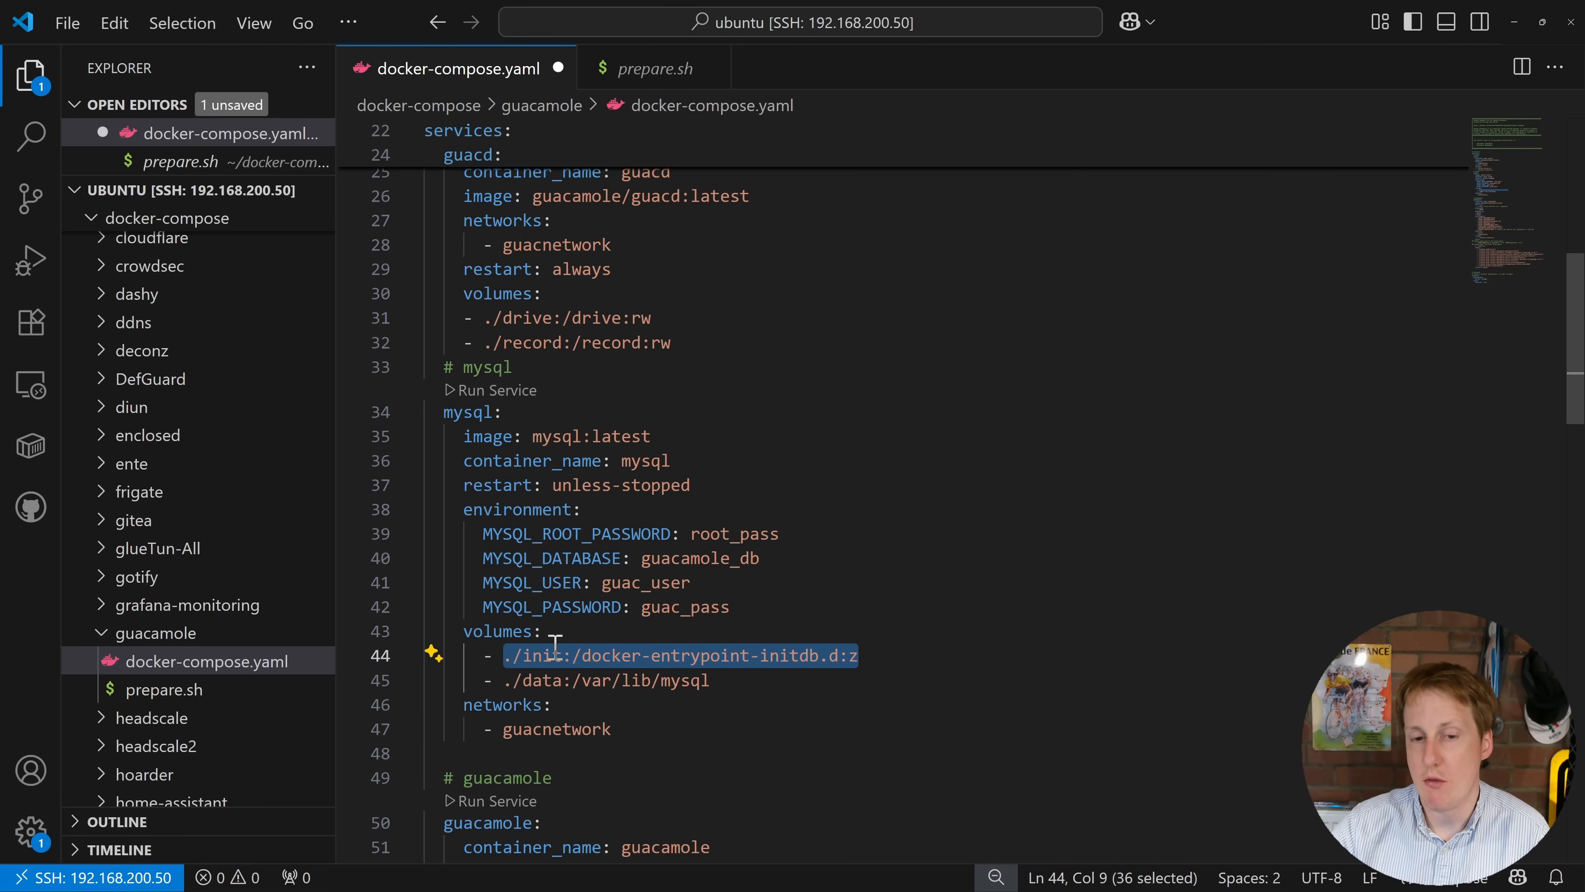
# Step: Scroll to the guacamole service and highlight its mysql entry under depends_on
pyautogui.scroll(-3, 609, 693)
pyautogui.scroll(-3, 617, 693)
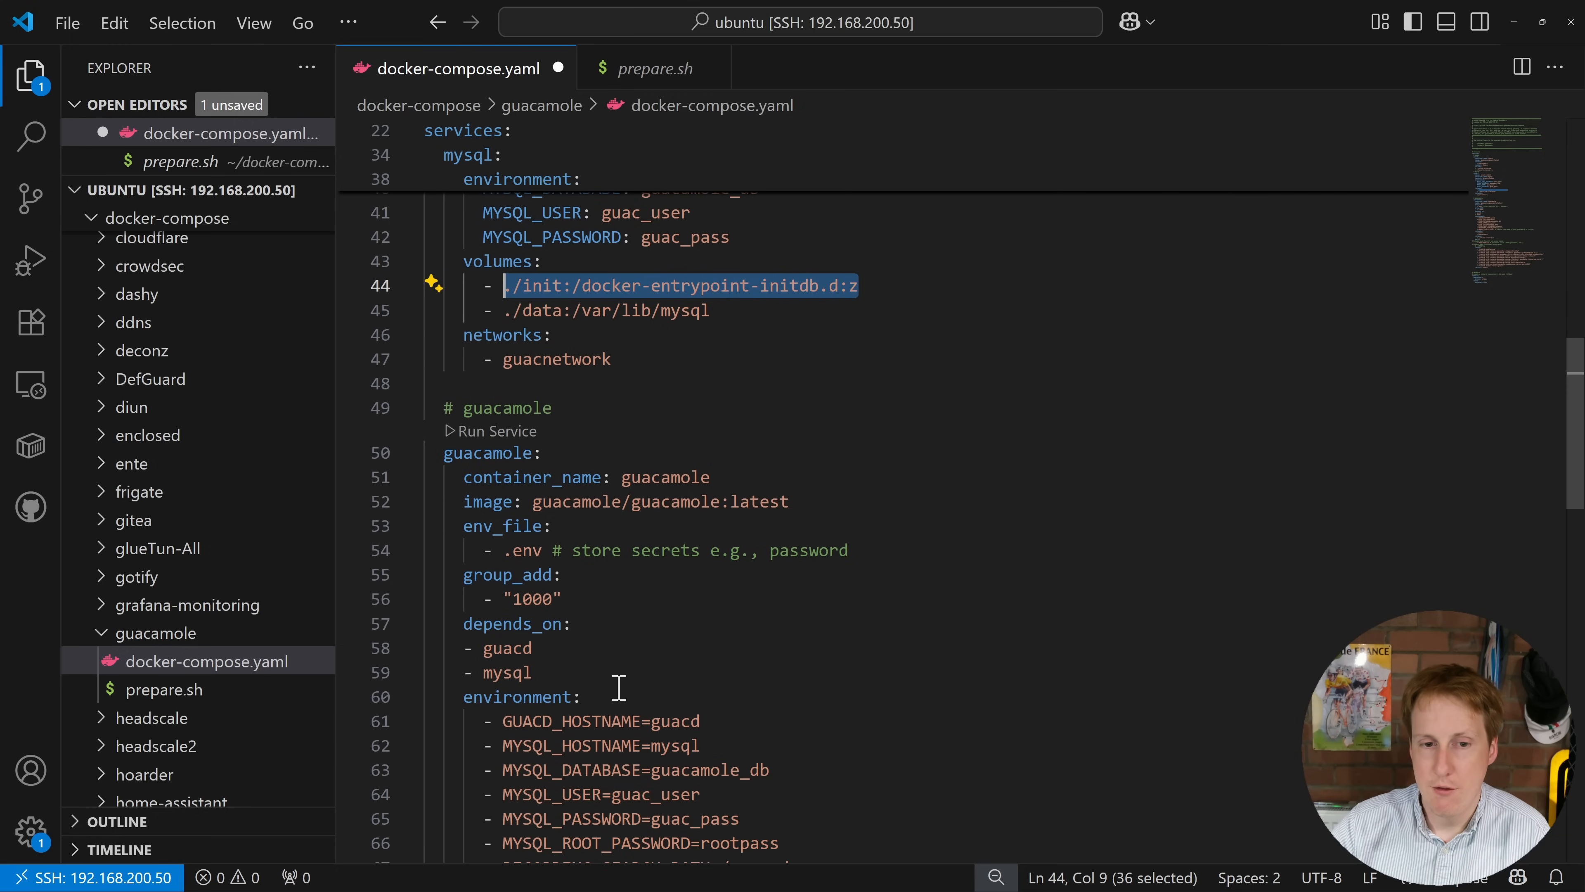
pyautogui.click(745, 627)
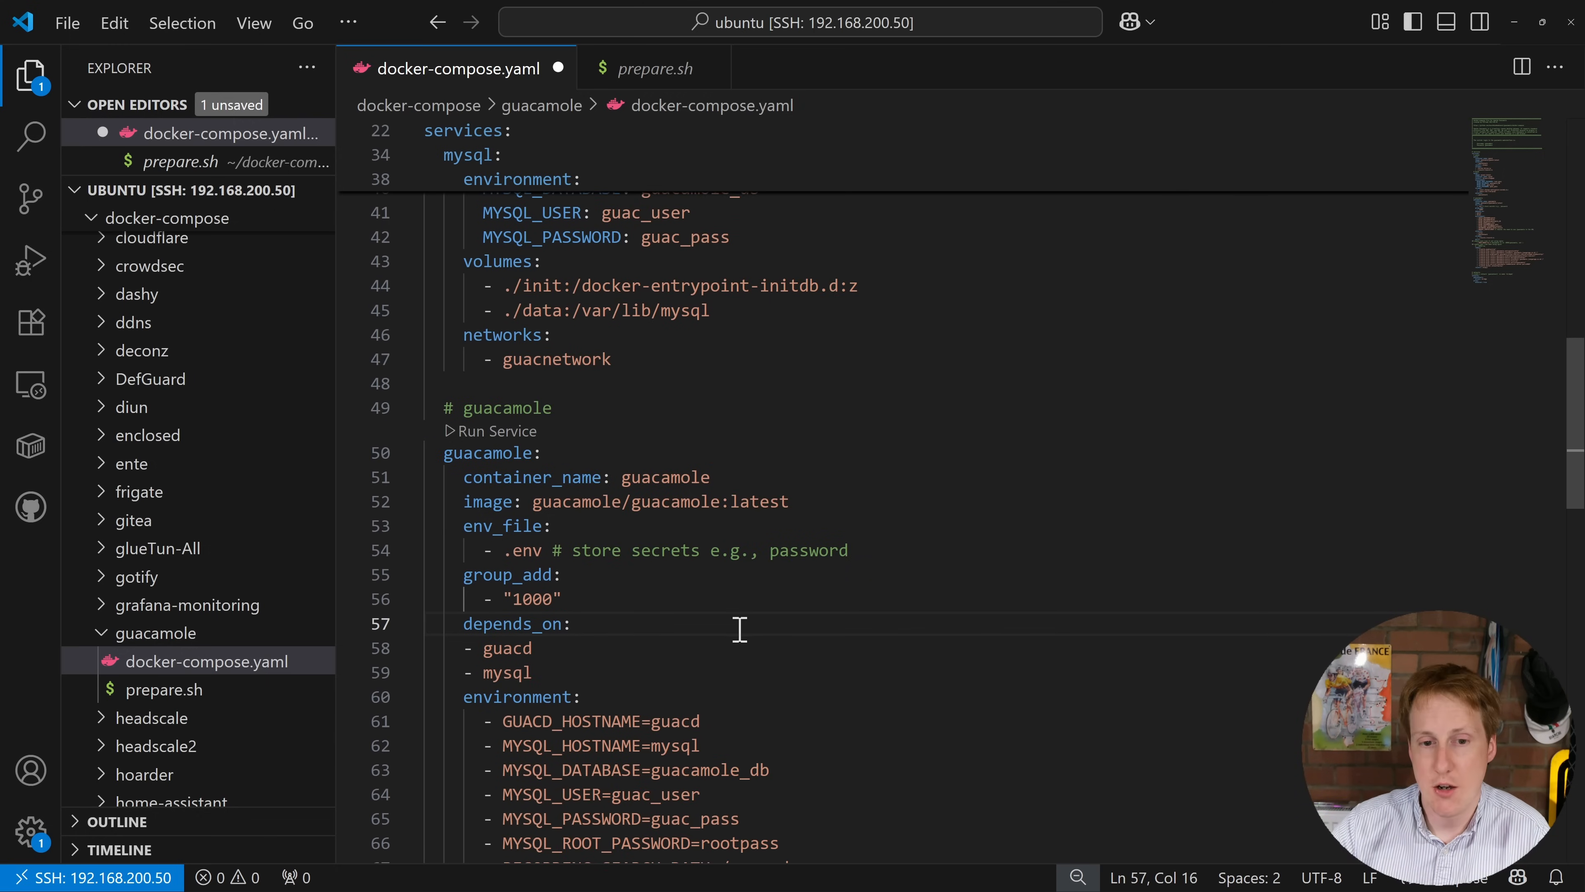
pyautogui.scroll(-1, 743, 627)
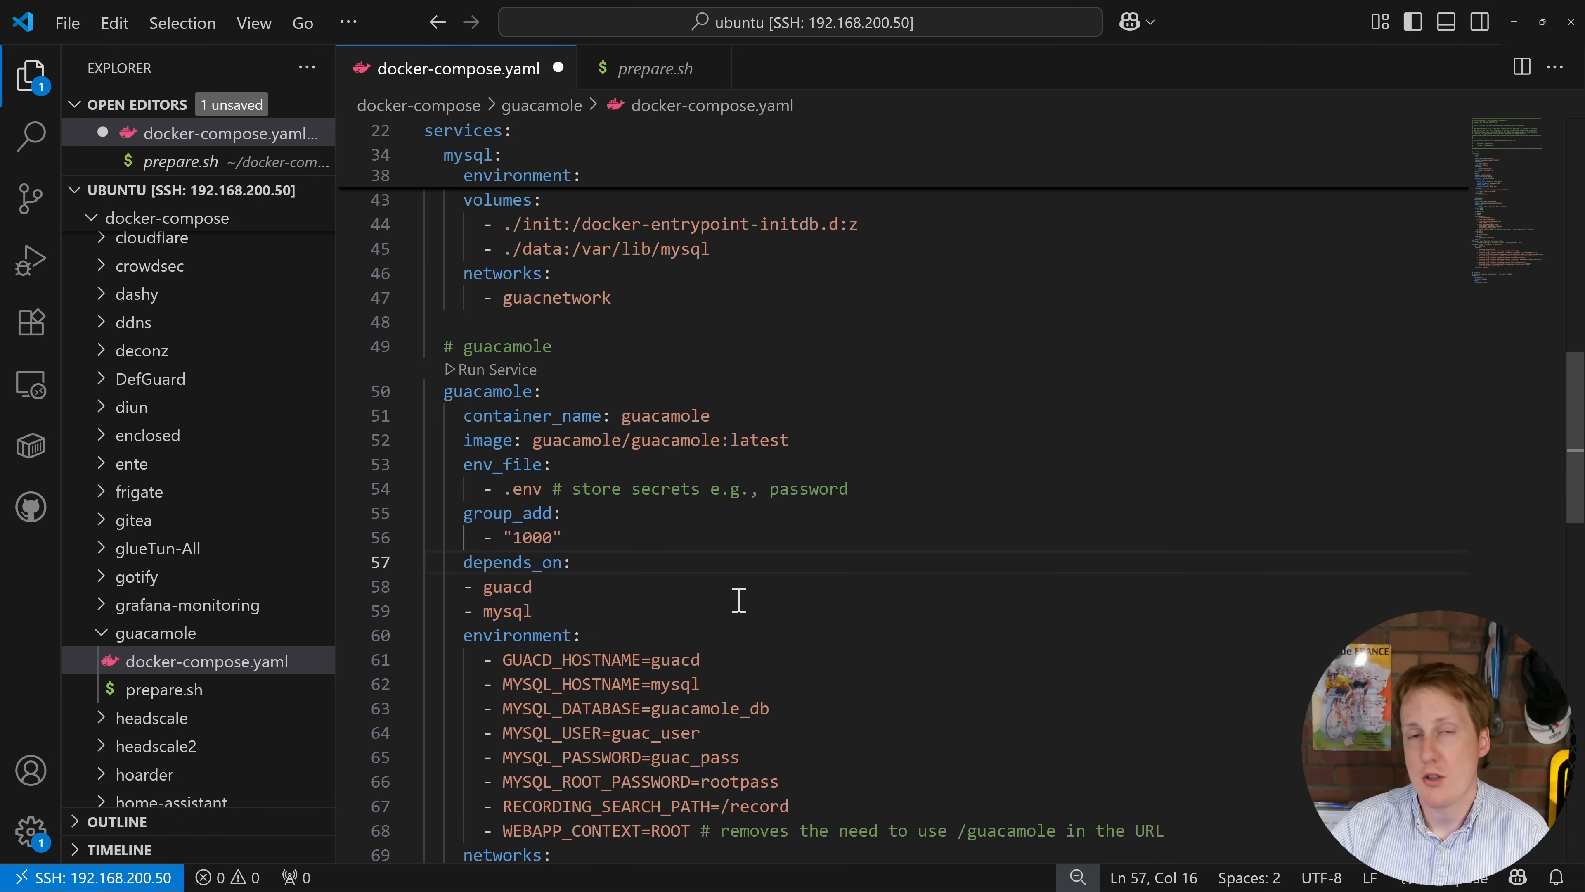
pyautogui.click(560, 612)
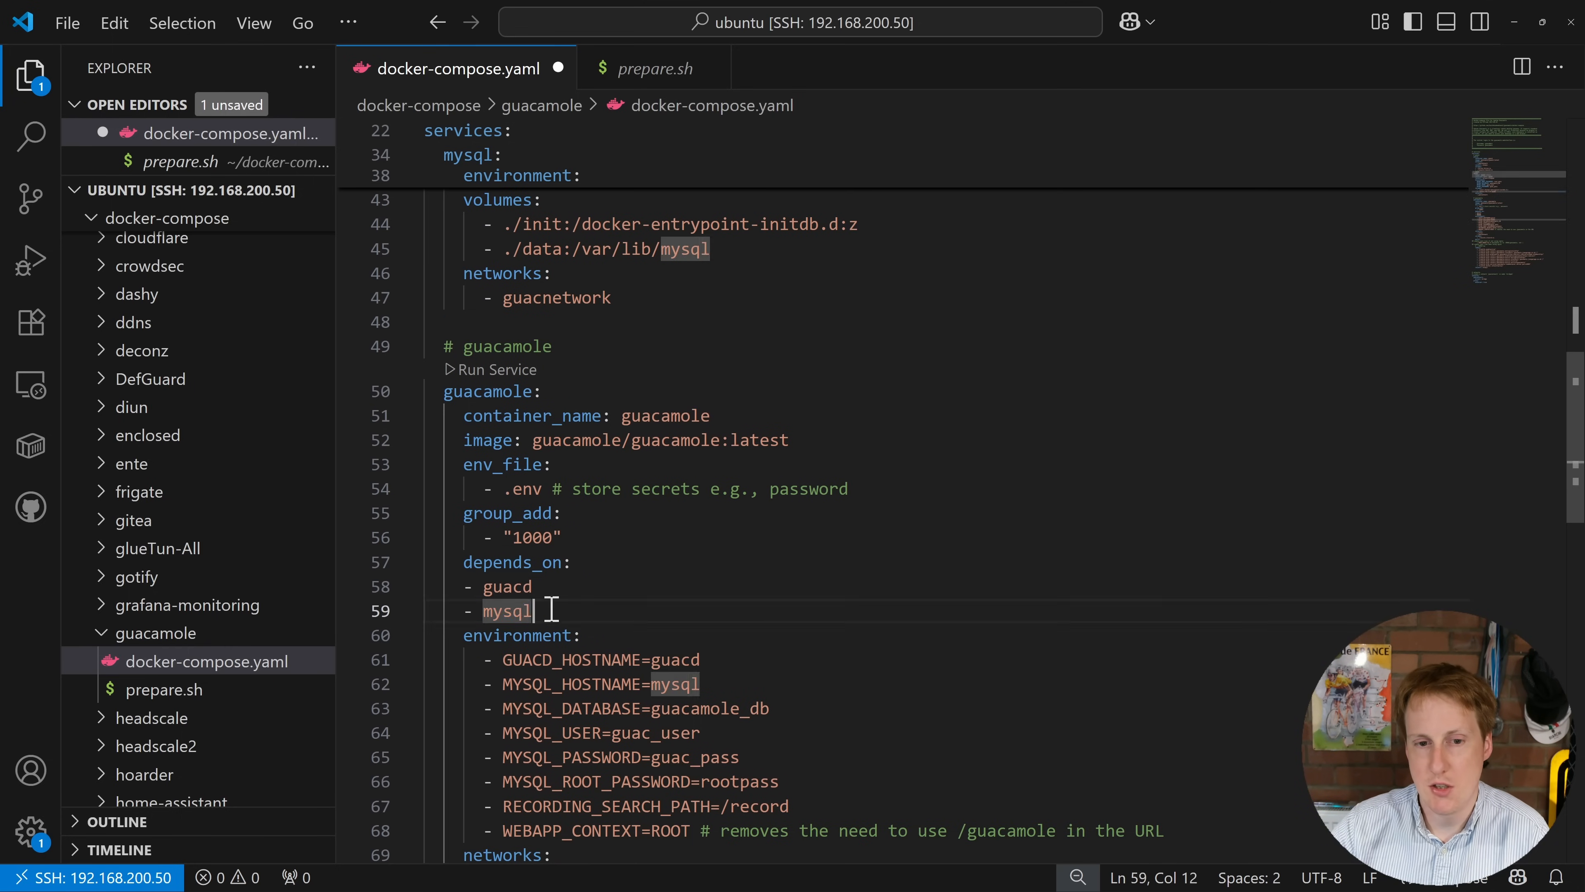
pyautogui.moveTo(560, 611); pyautogui.dragTo(493, 587)
# Step: Highlight the guacamole service's MySQL connection variables (guacamole_db, guac_user) and WEBAPP_CONTEXT /guacamole
pyautogui.scroll(-3, 685, 605)
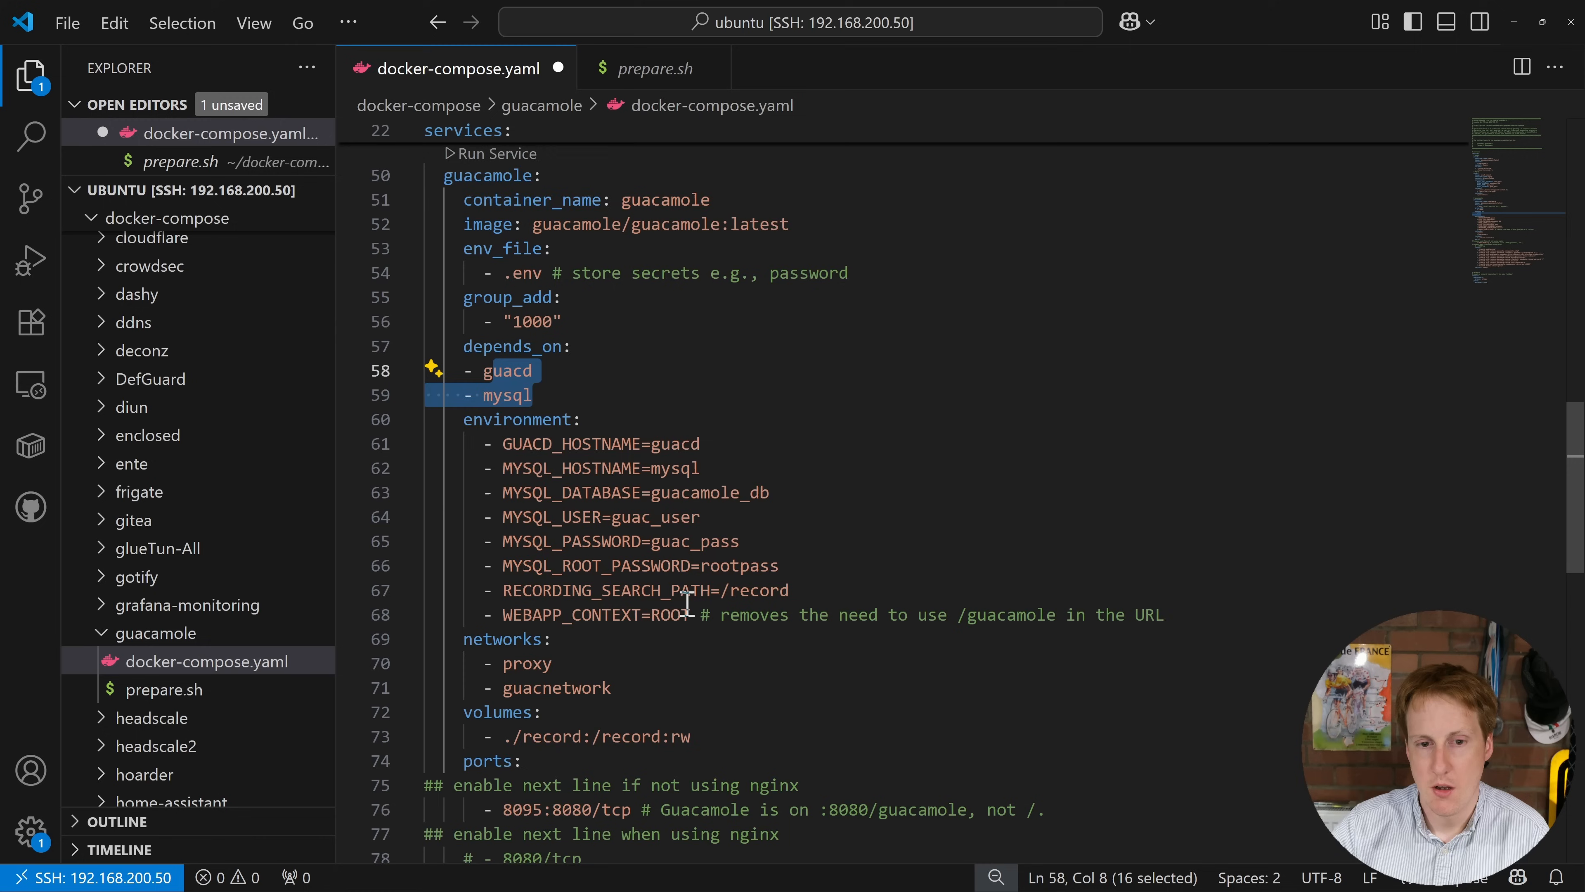
pyautogui.click(770, 461)
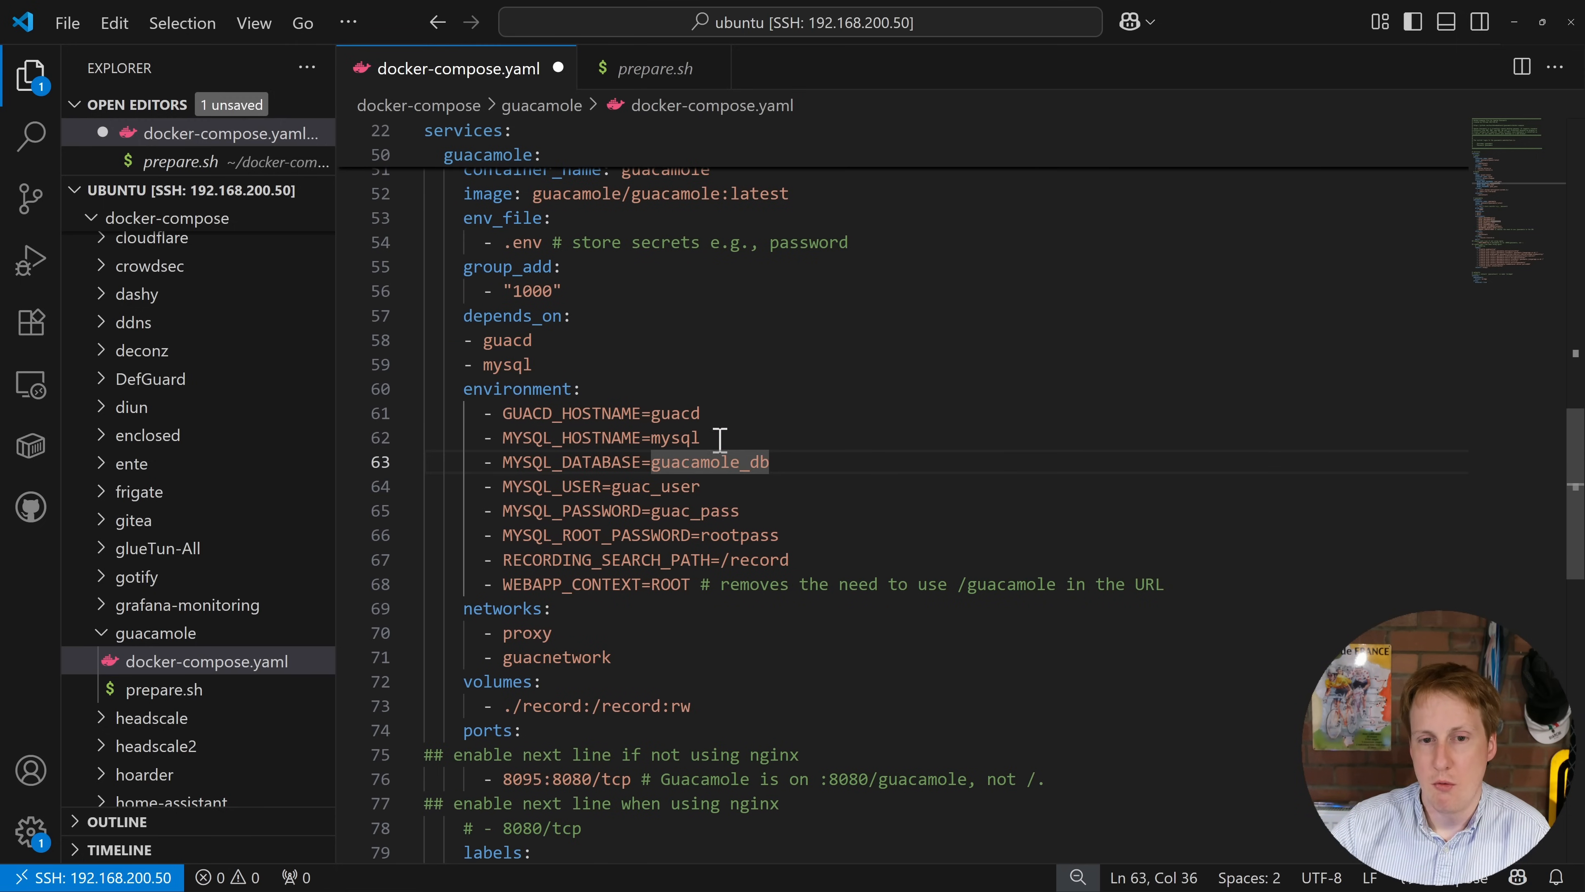
pyautogui.moveTo(504, 438); pyautogui.dragTo(780, 534)
pyautogui.click(863, 492)
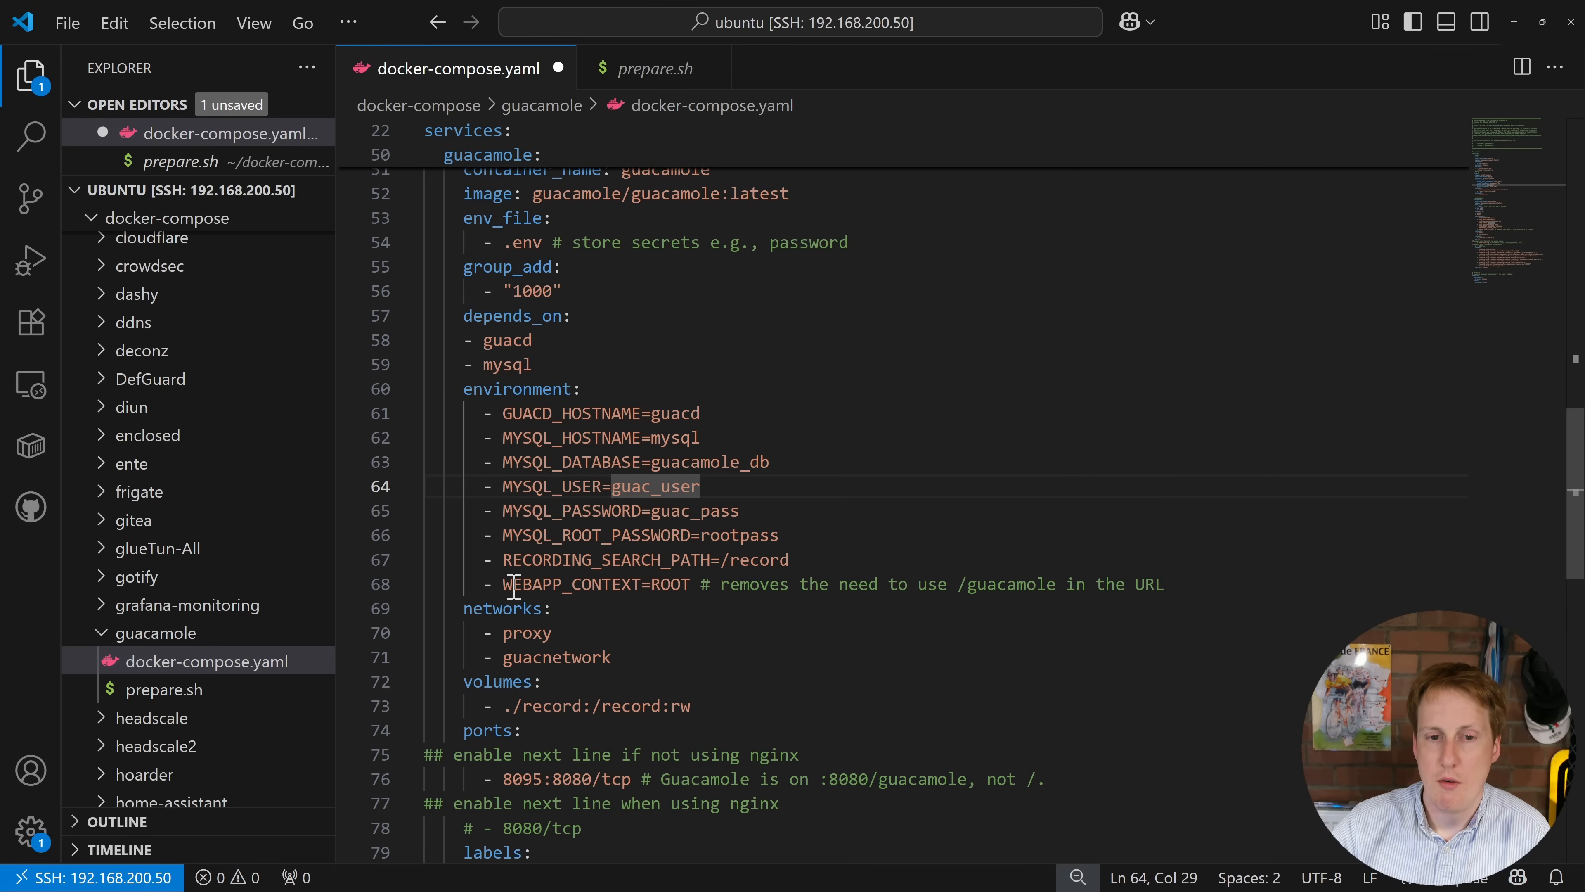
pyautogui.moveTo(507, 586); pyautogui.dragTo(676, 586)
pyautogui.click(711, 603)
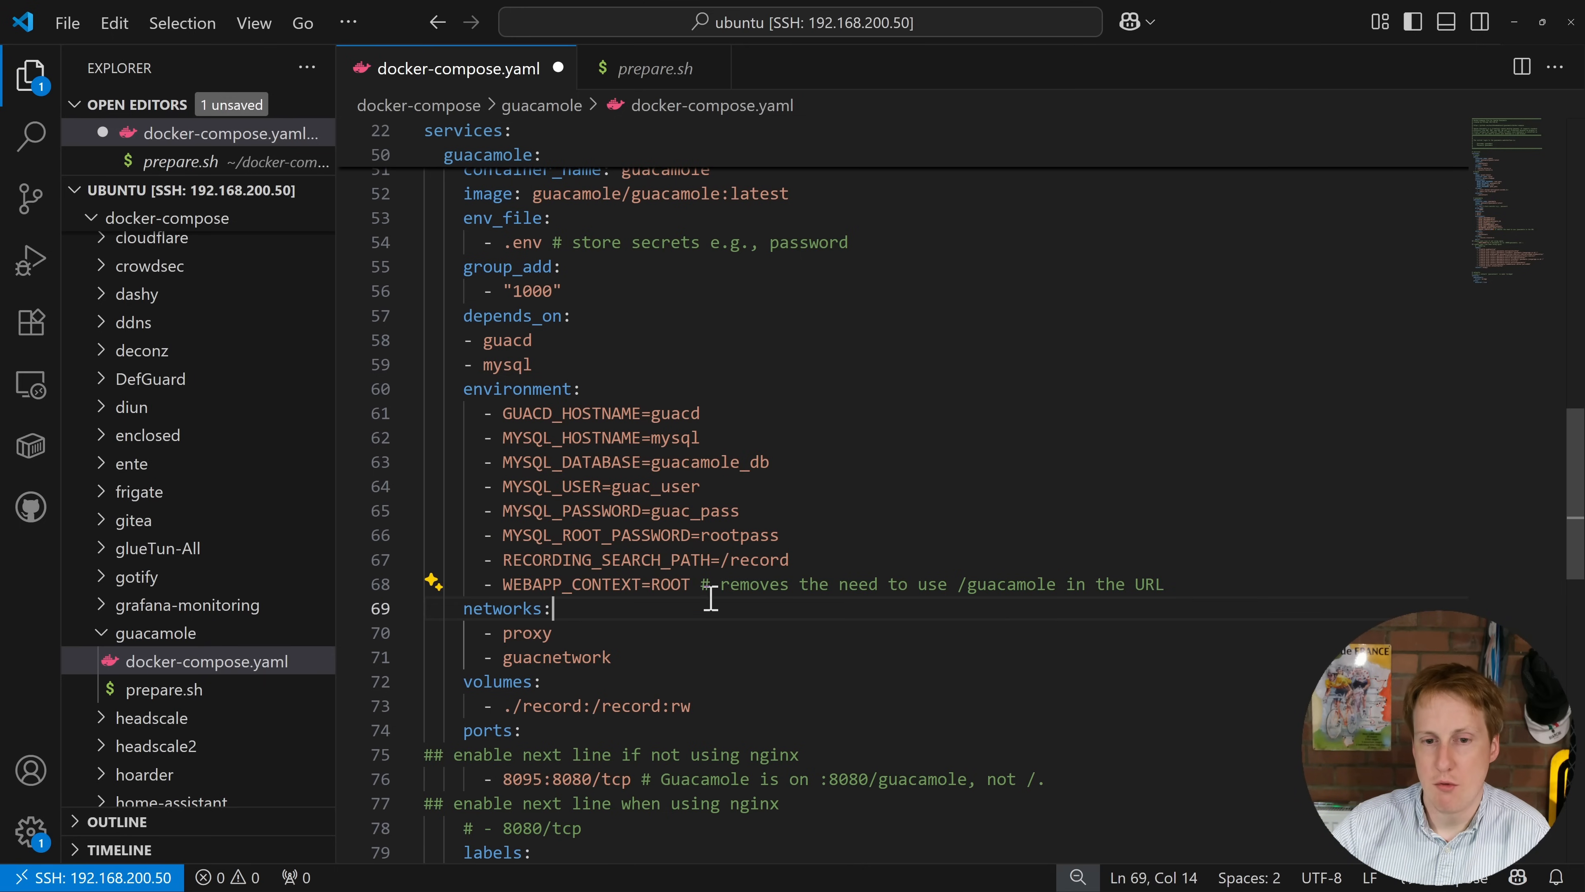
pyautogui.moveTo(938, 584); pyautogui.dragTo(997, 585)
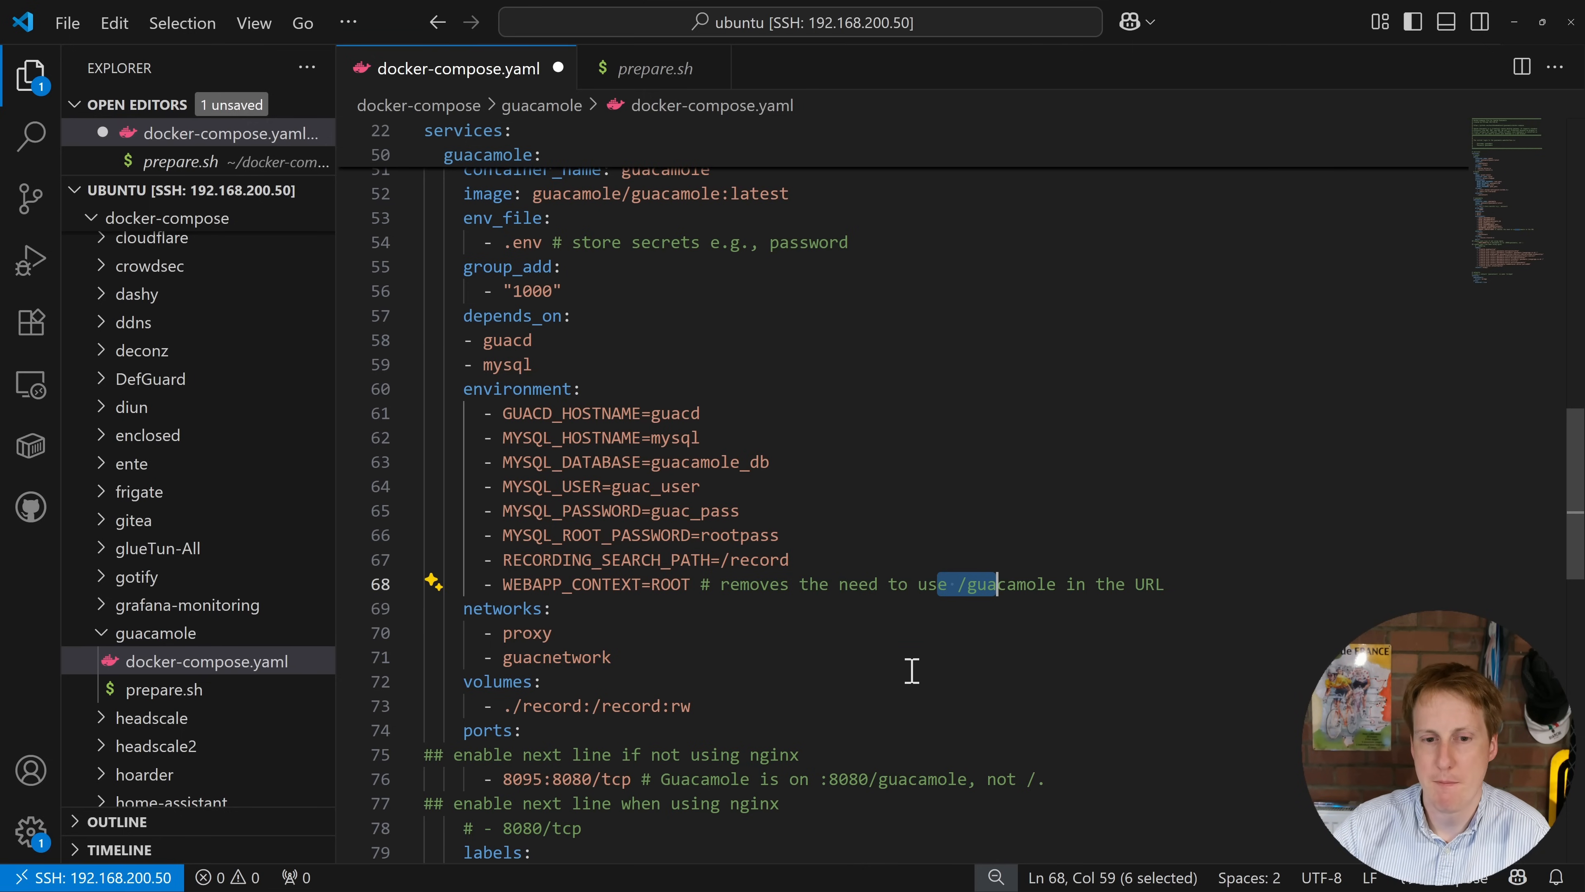
# Step: Highlight the guacnetwork and proxy networks, review the Traefik labels, then return to prepare.sh
pyautogui.moveTo(505, 657); pyautogui.dragTo(627, 659)
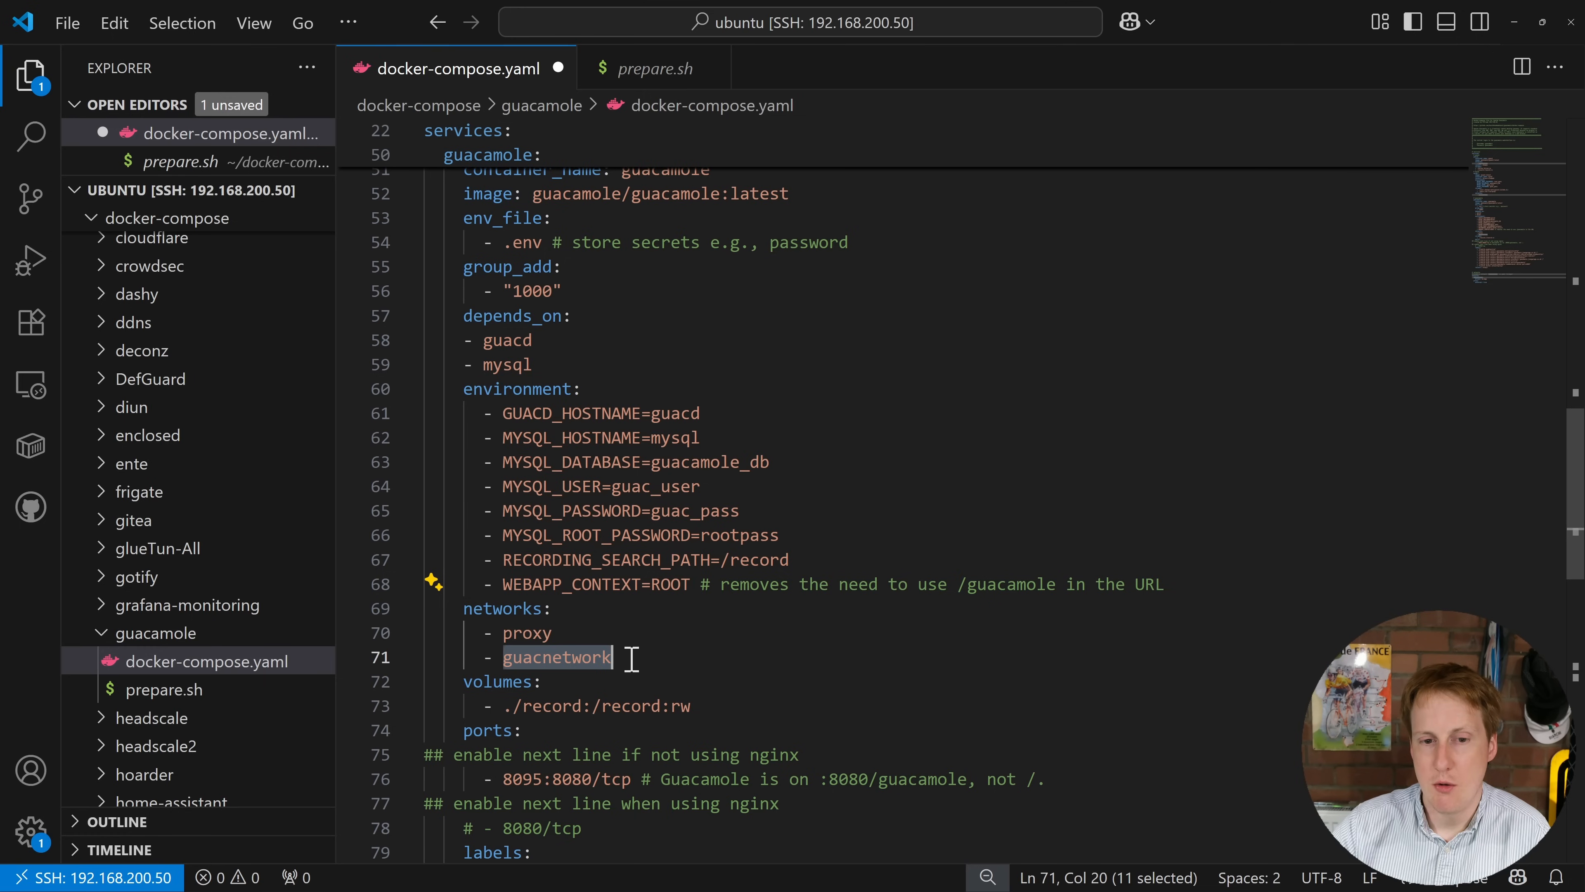
pyautogui.click(542, 633)
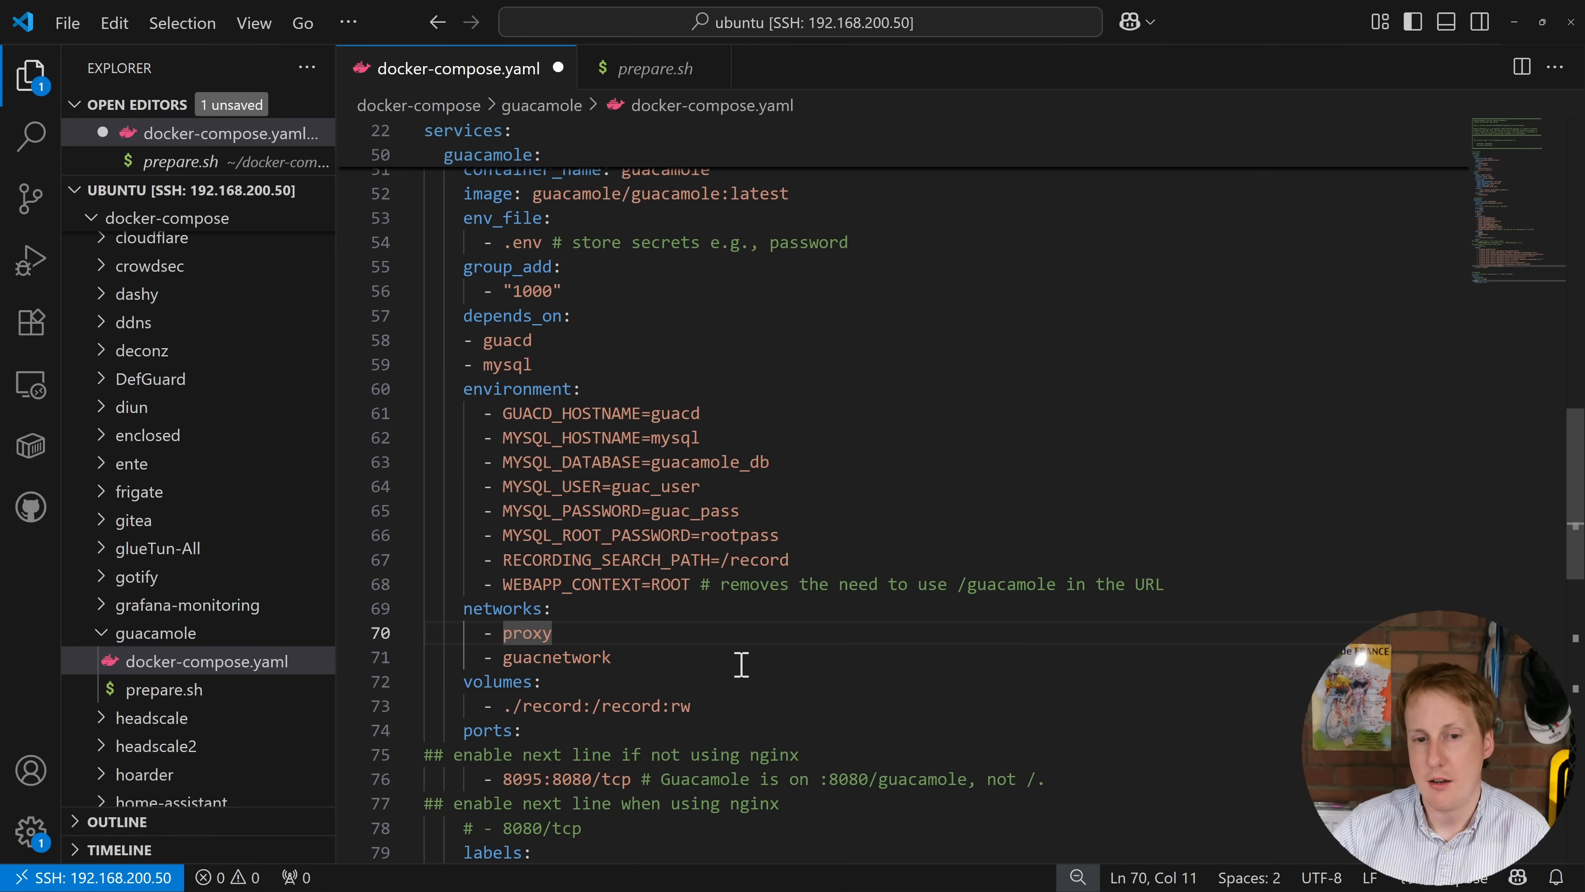
pyautogui.click(765, 665)
pyautogui.scroll(-7, 768, 668)
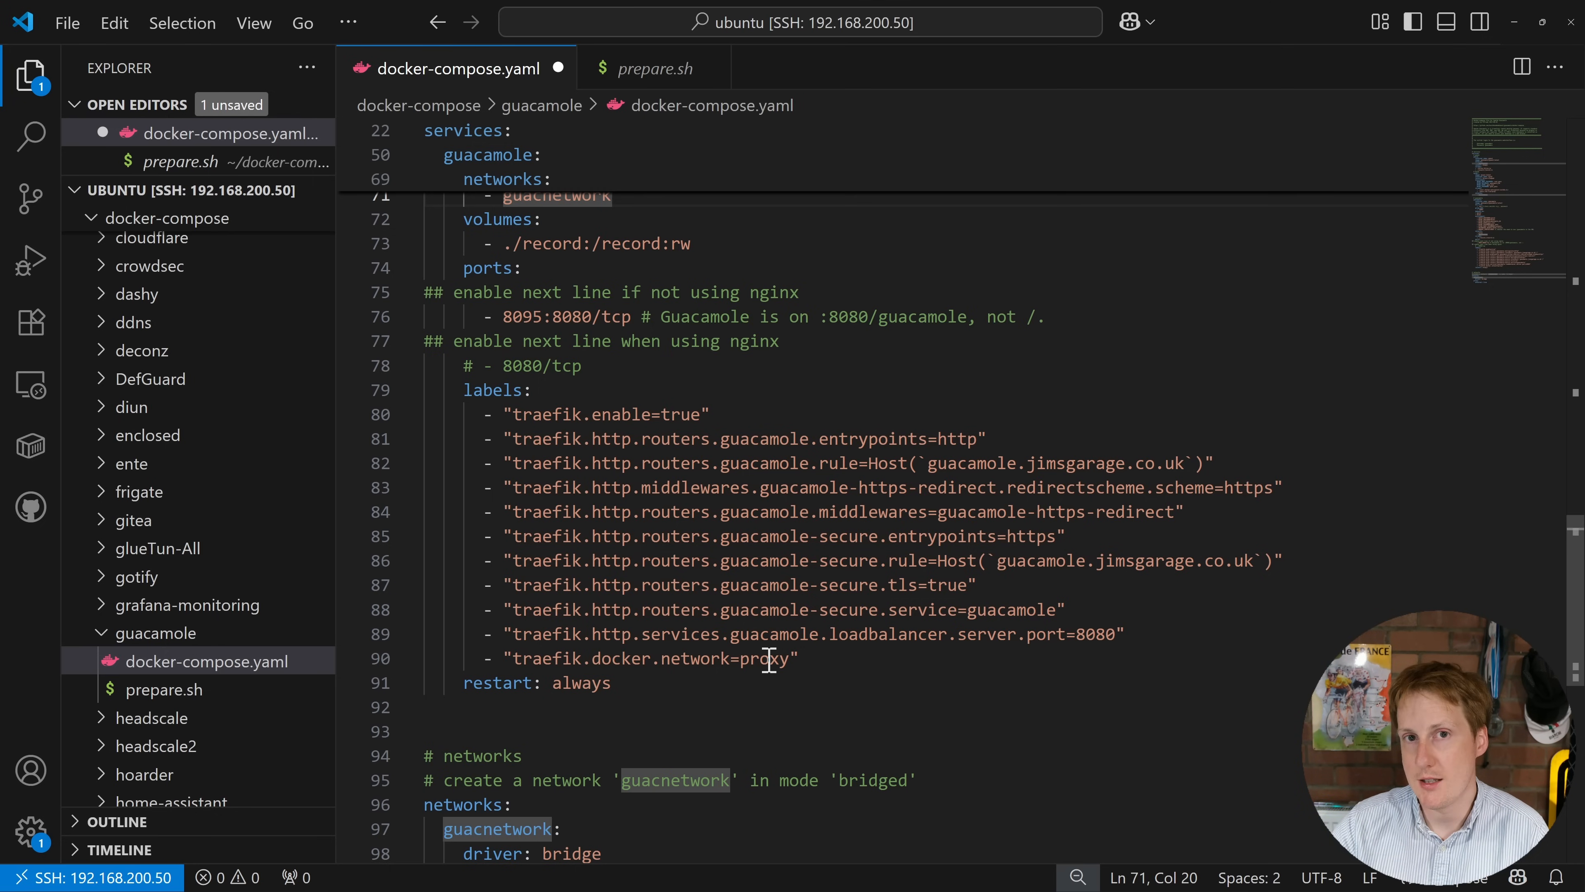
pyautogui.scroll(-2, 762, 658)
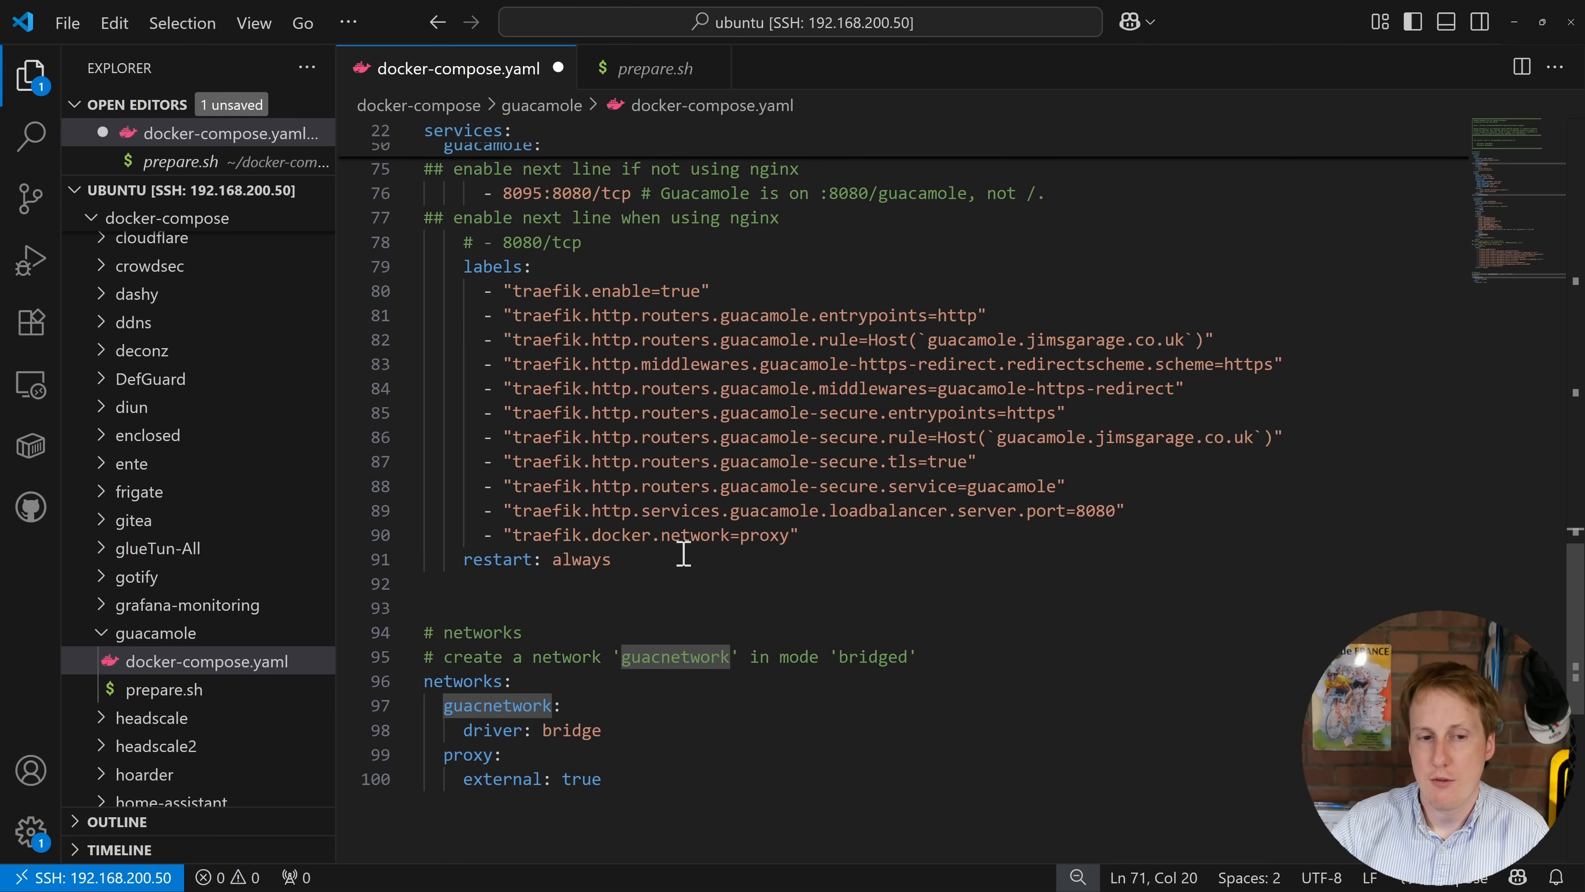
pyautogui.click(662, 70)
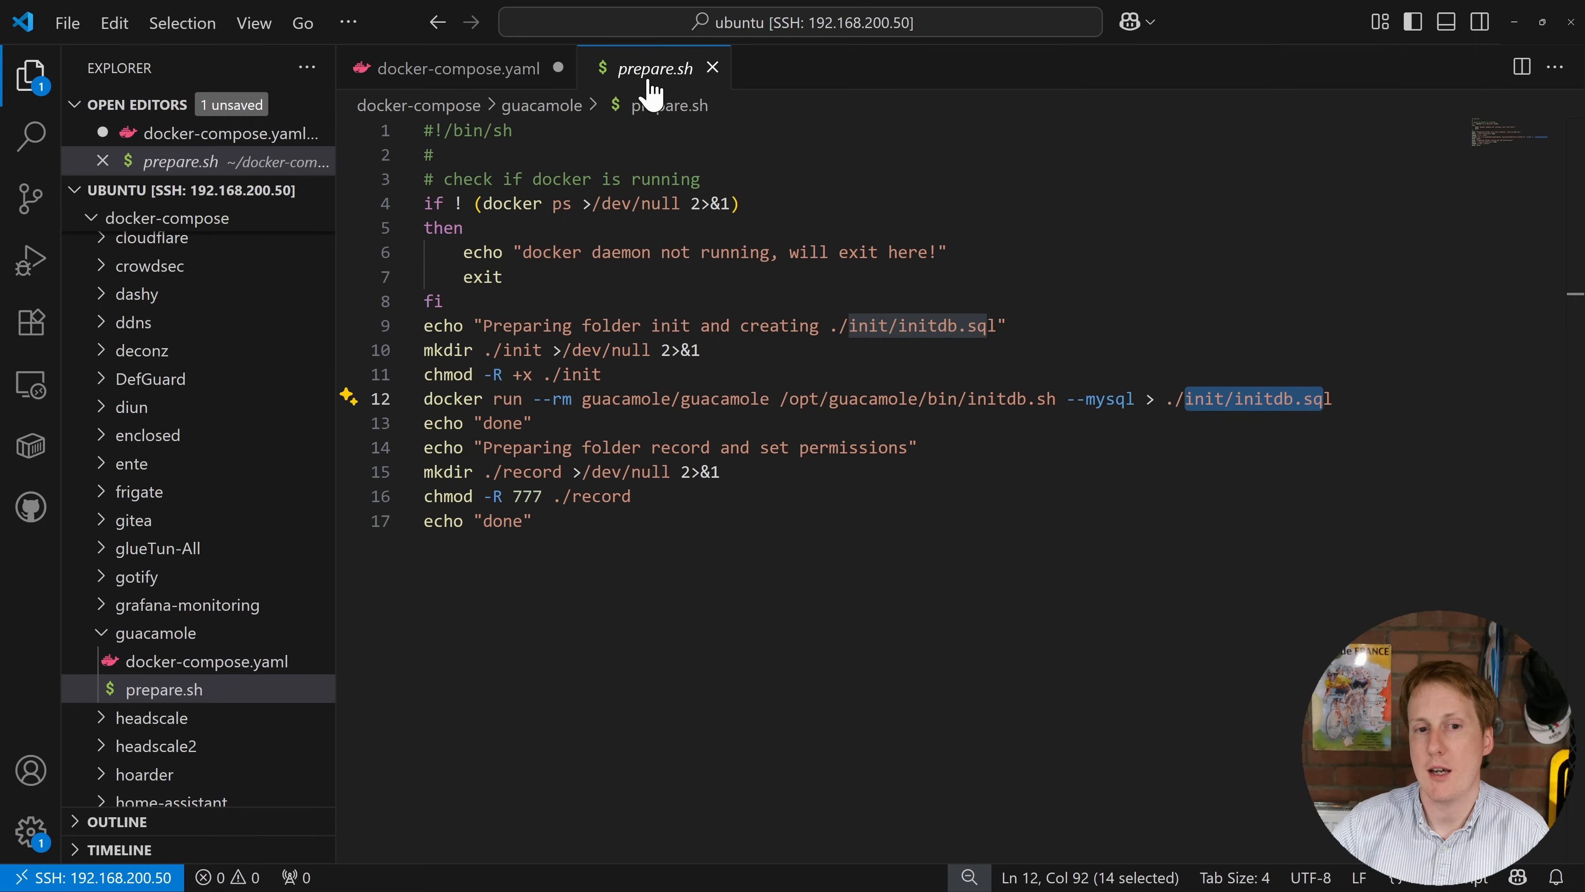
# Step: Run chmod +x prepare.sh and ./prepare.sh in the terminal, then expand the new init folder
pyautogui.hotkey('ctrl', '`')
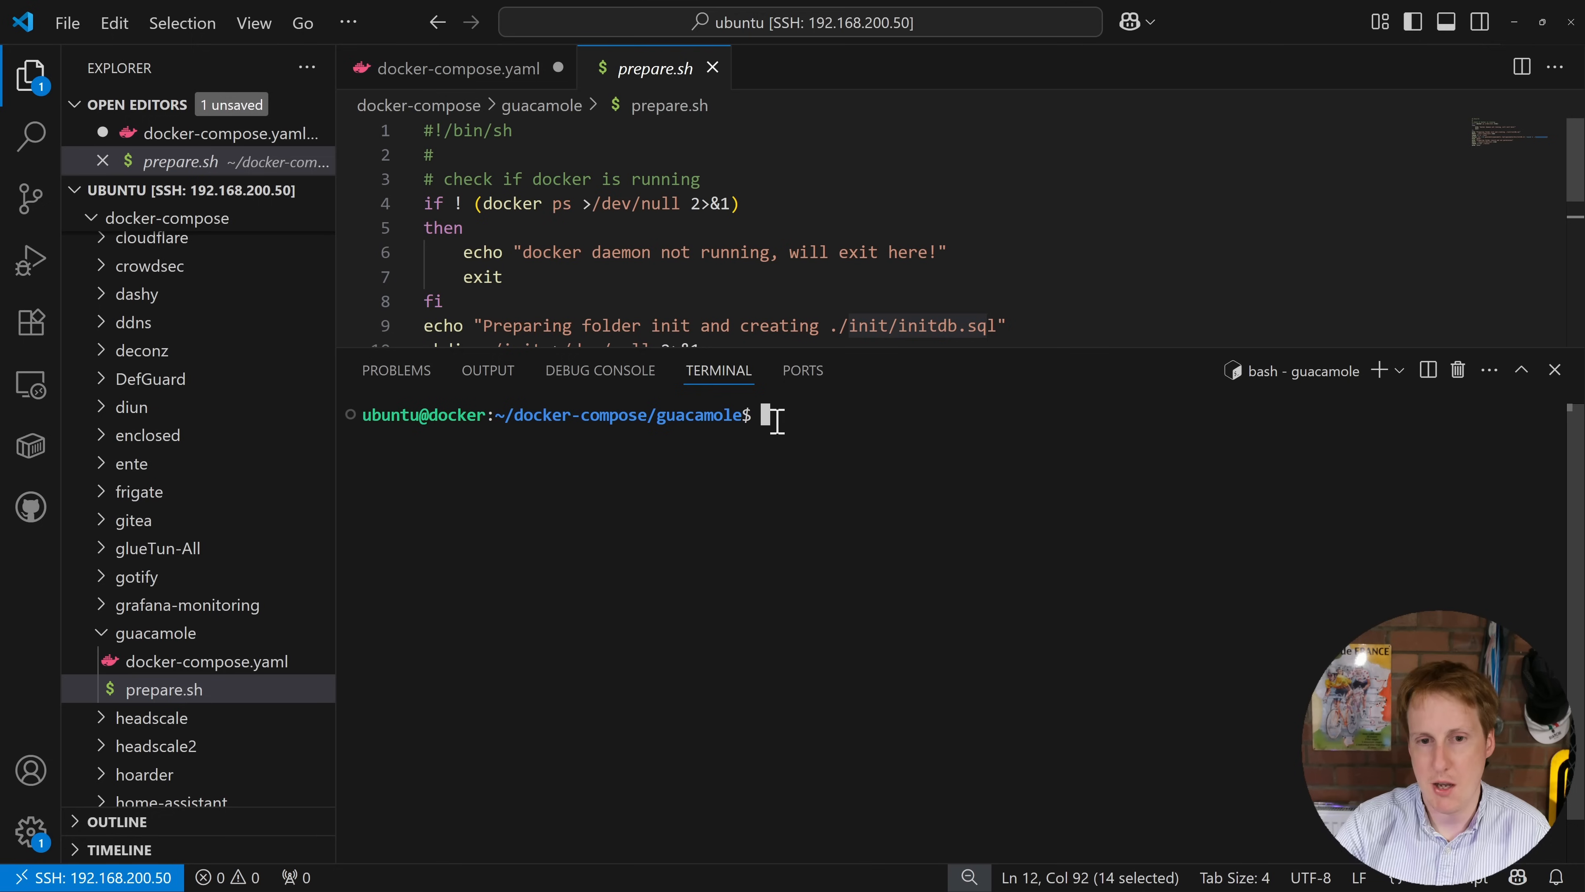
pyautogui.write('ch')
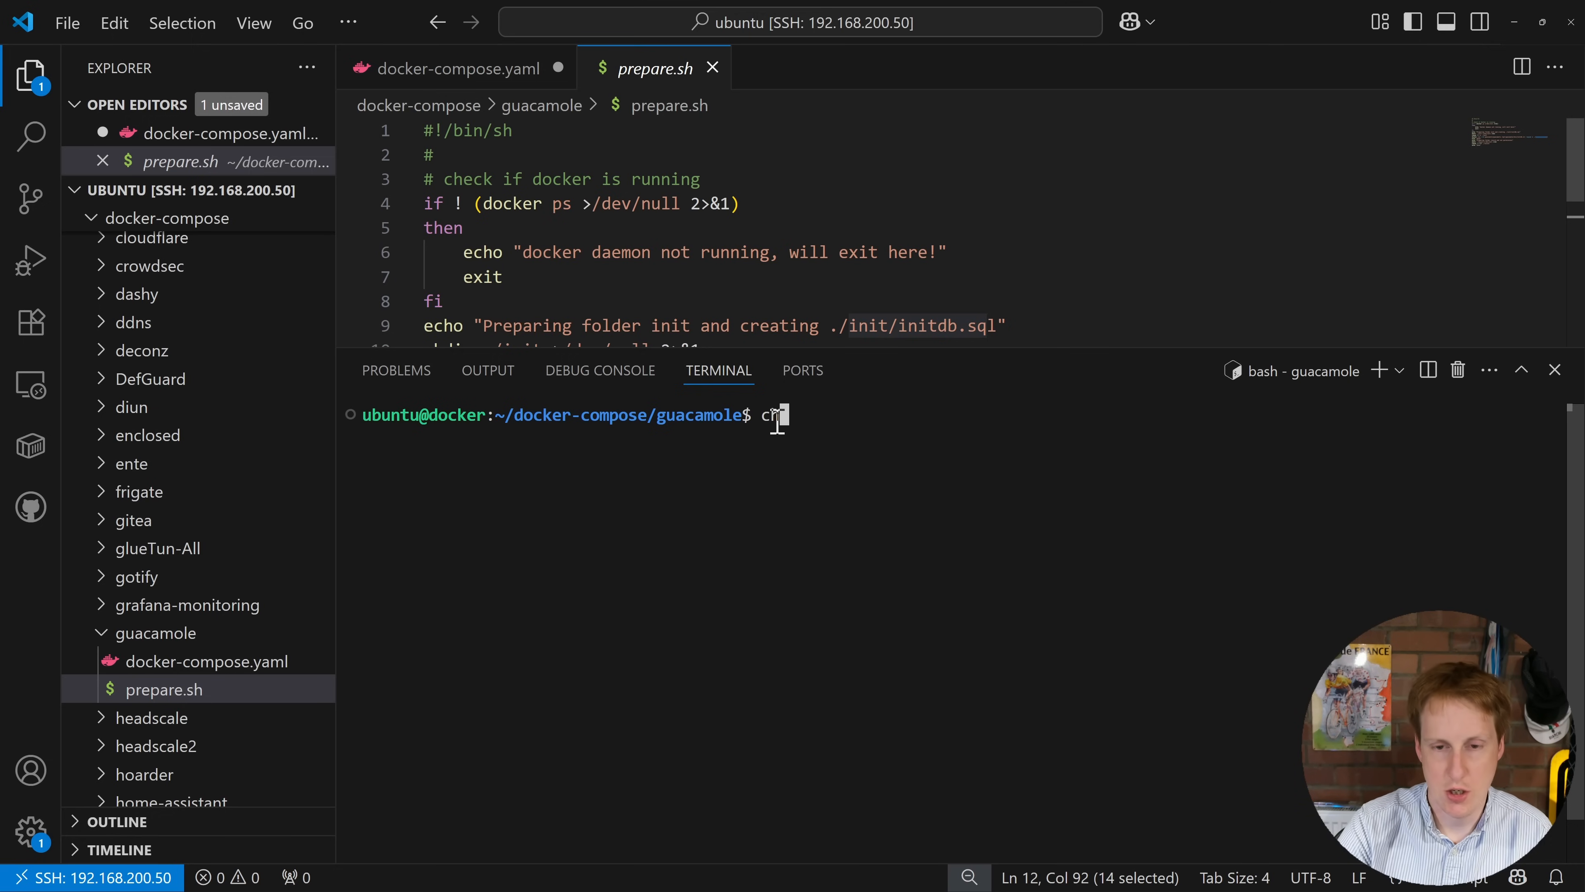
pyautogui.write('mod +x pr')
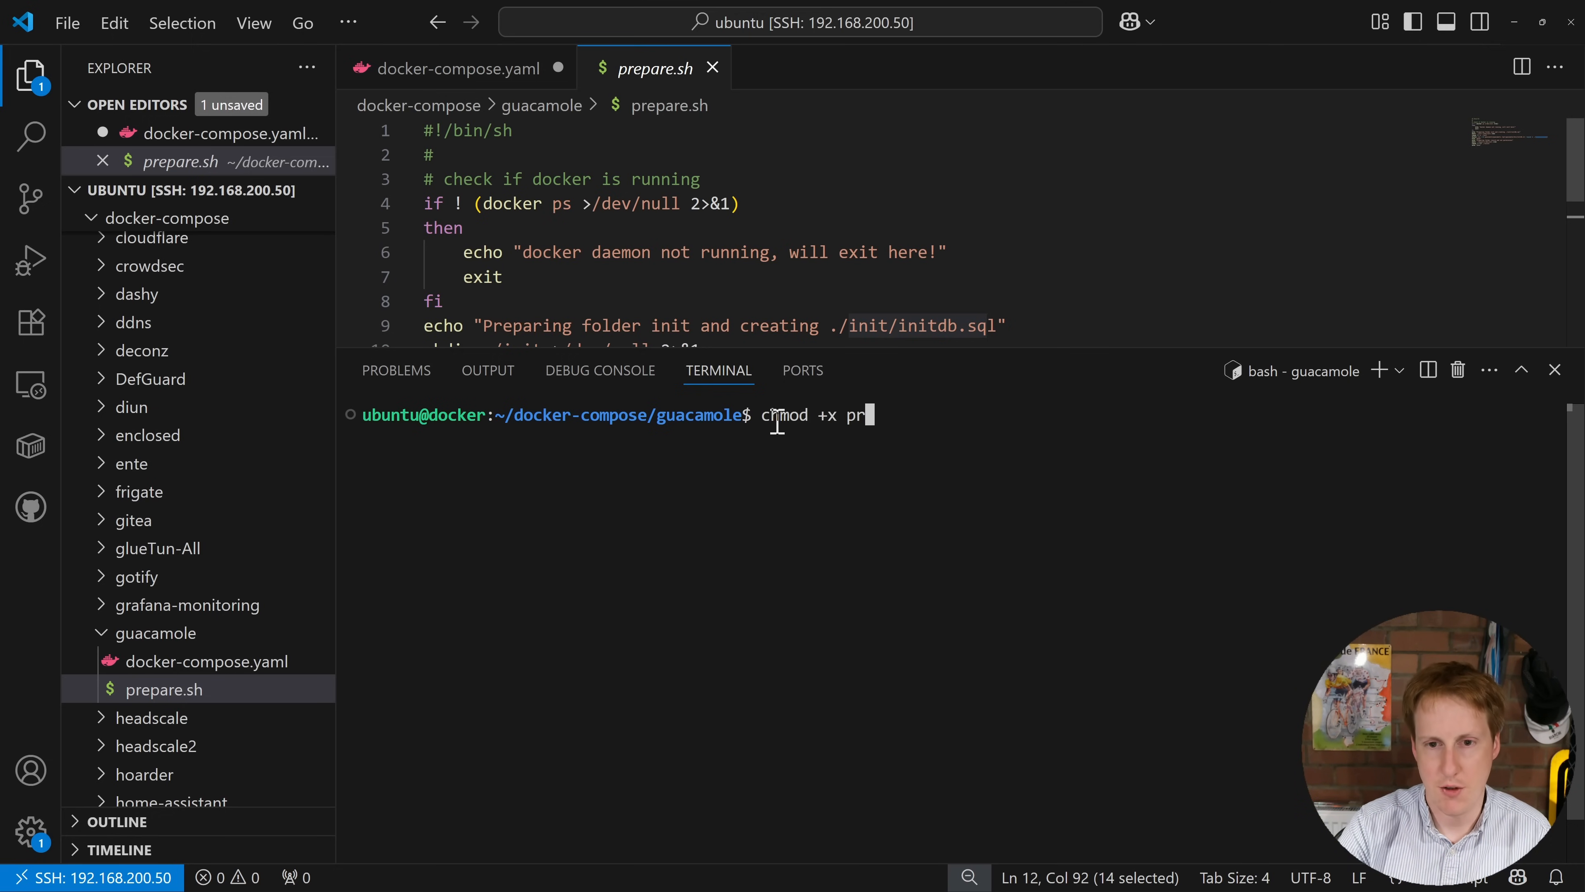
pyautogui.press('Tab')
pyautogui.press('Return')
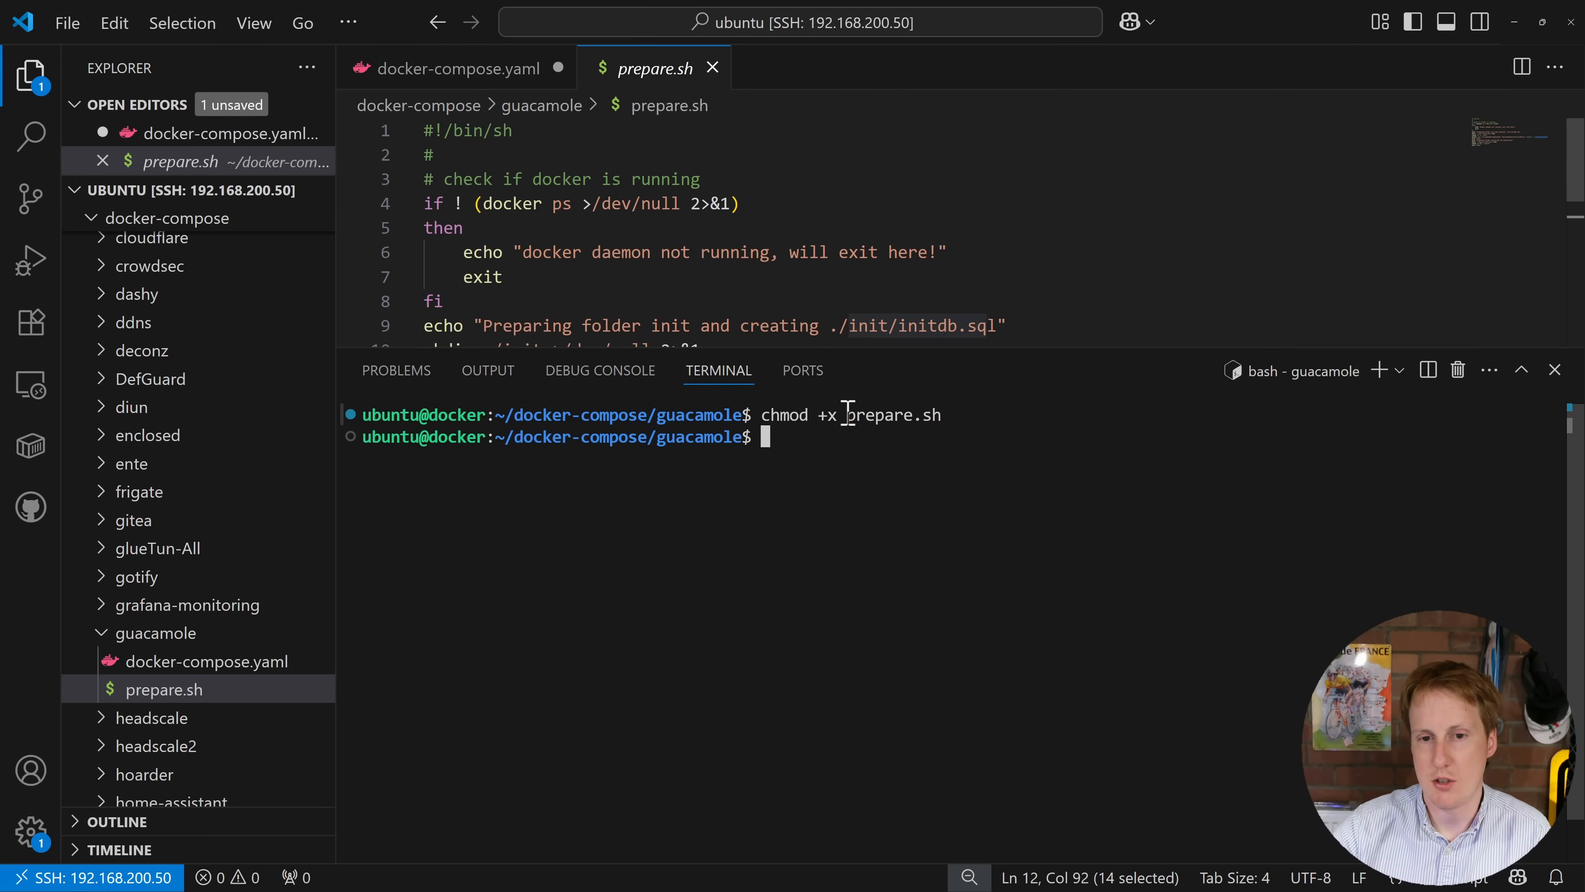
pyautogui.write('./pr')
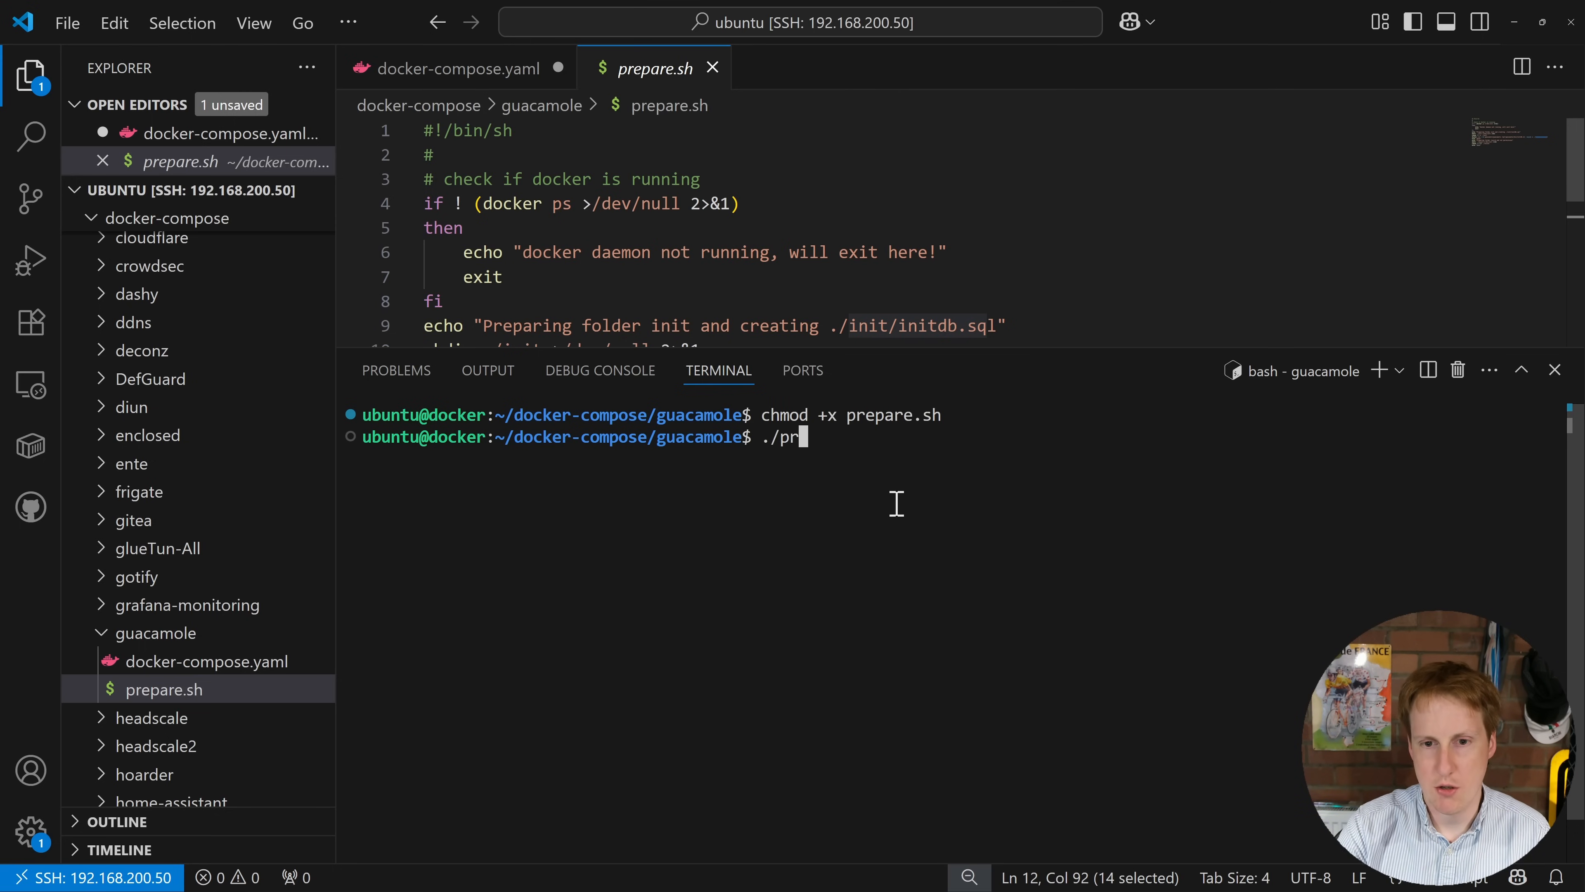
pyautogui.press('Tab')
pyautogui.press('Return')
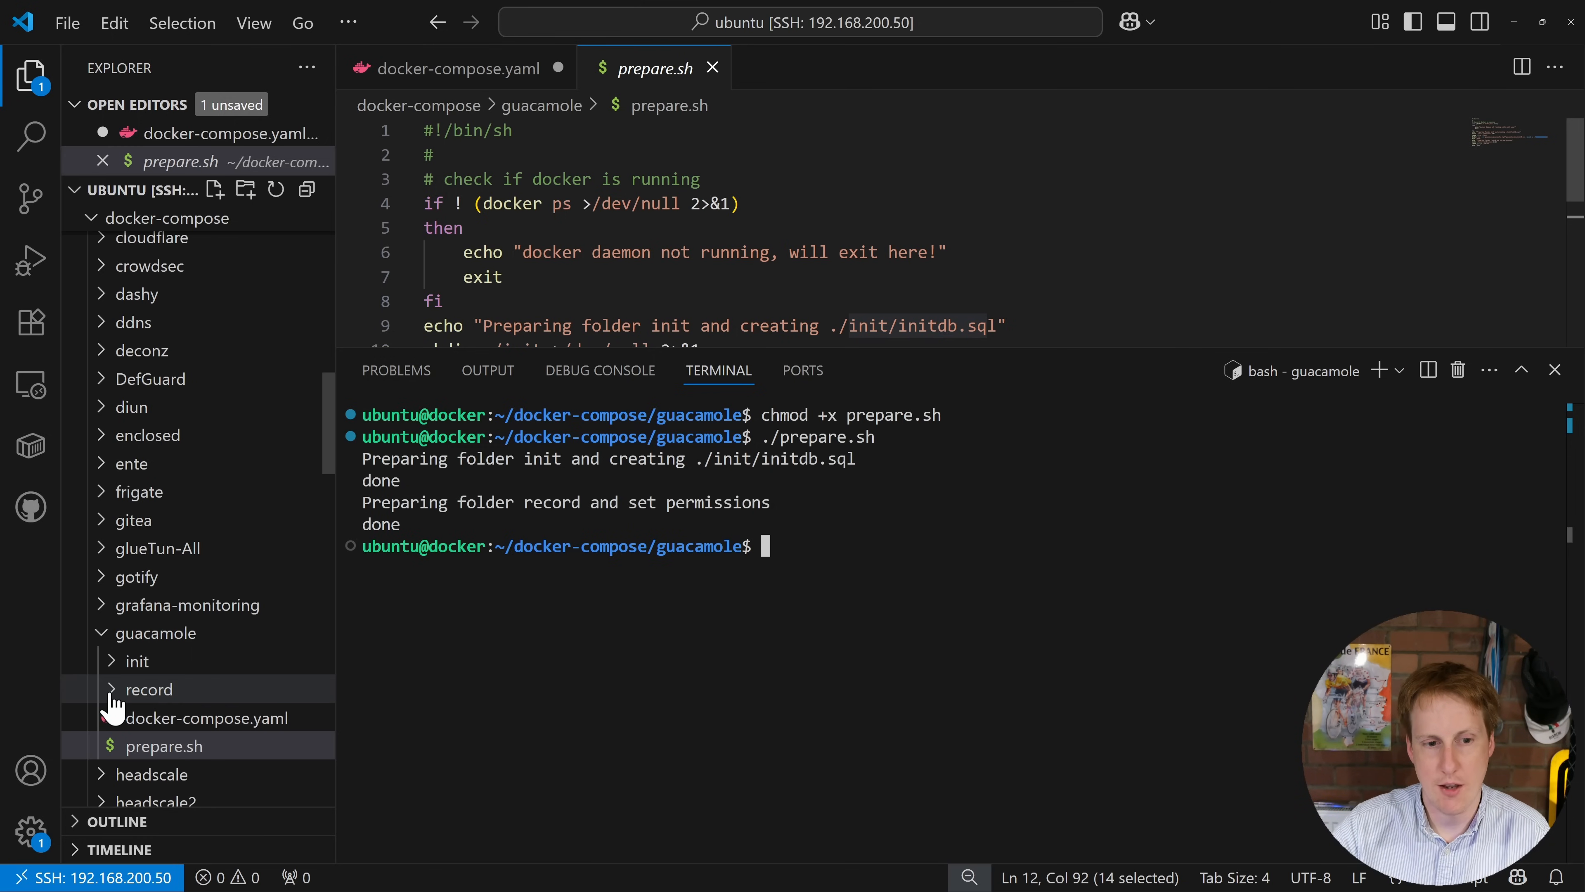
pyautogui.click(116, 662)
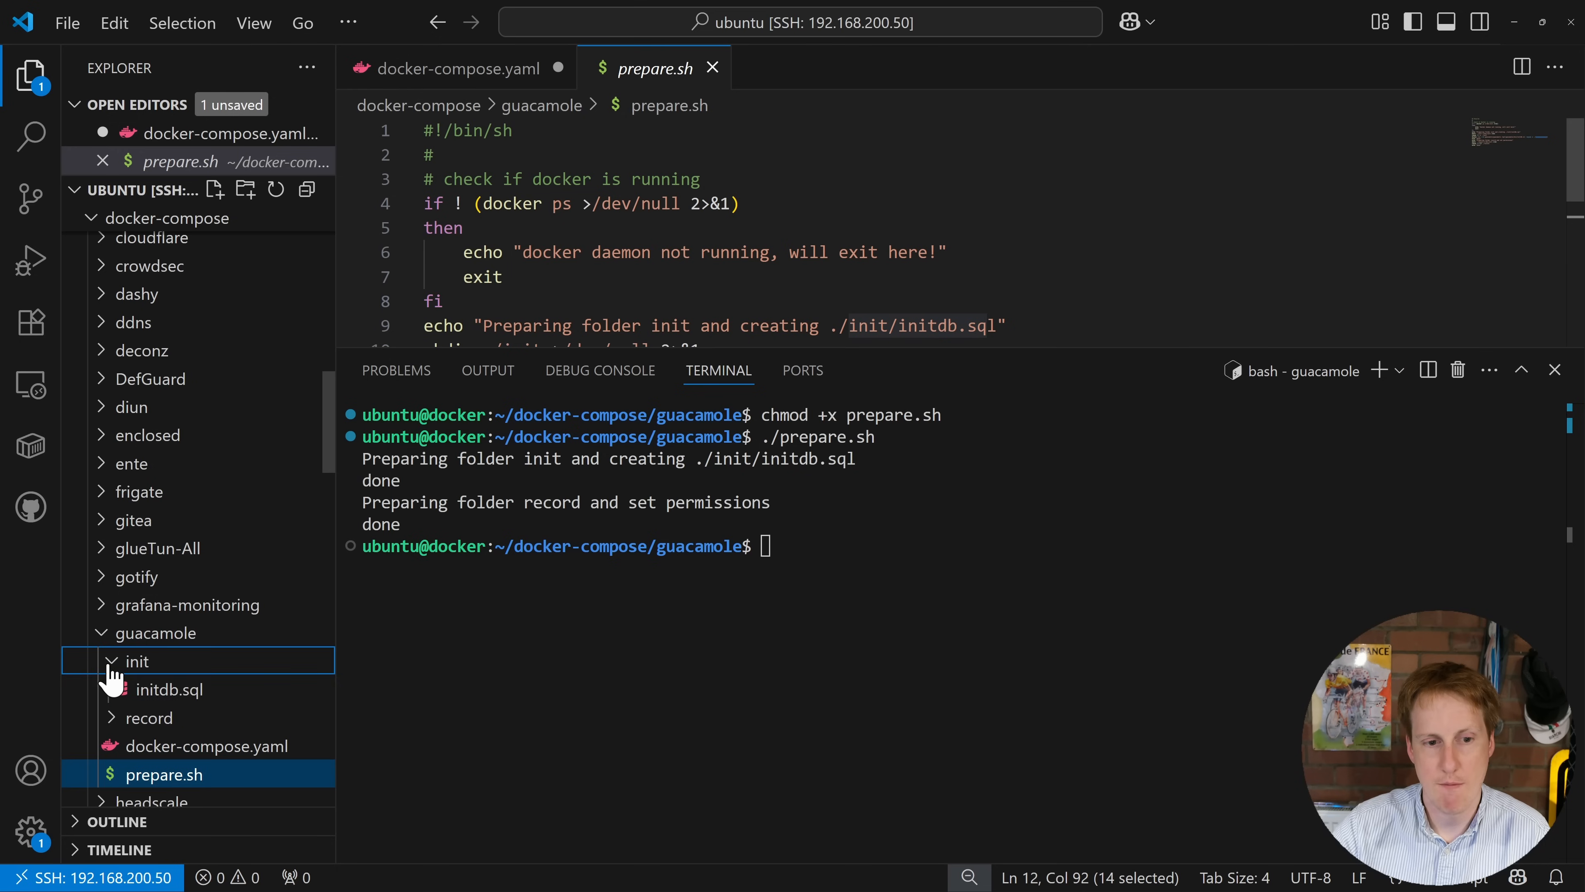
# Step: Open initdb.sql to inspect guacamole_connection_group, then start typing 'sudo docker compose' in the terminal
pyautogui.click(185, 702)
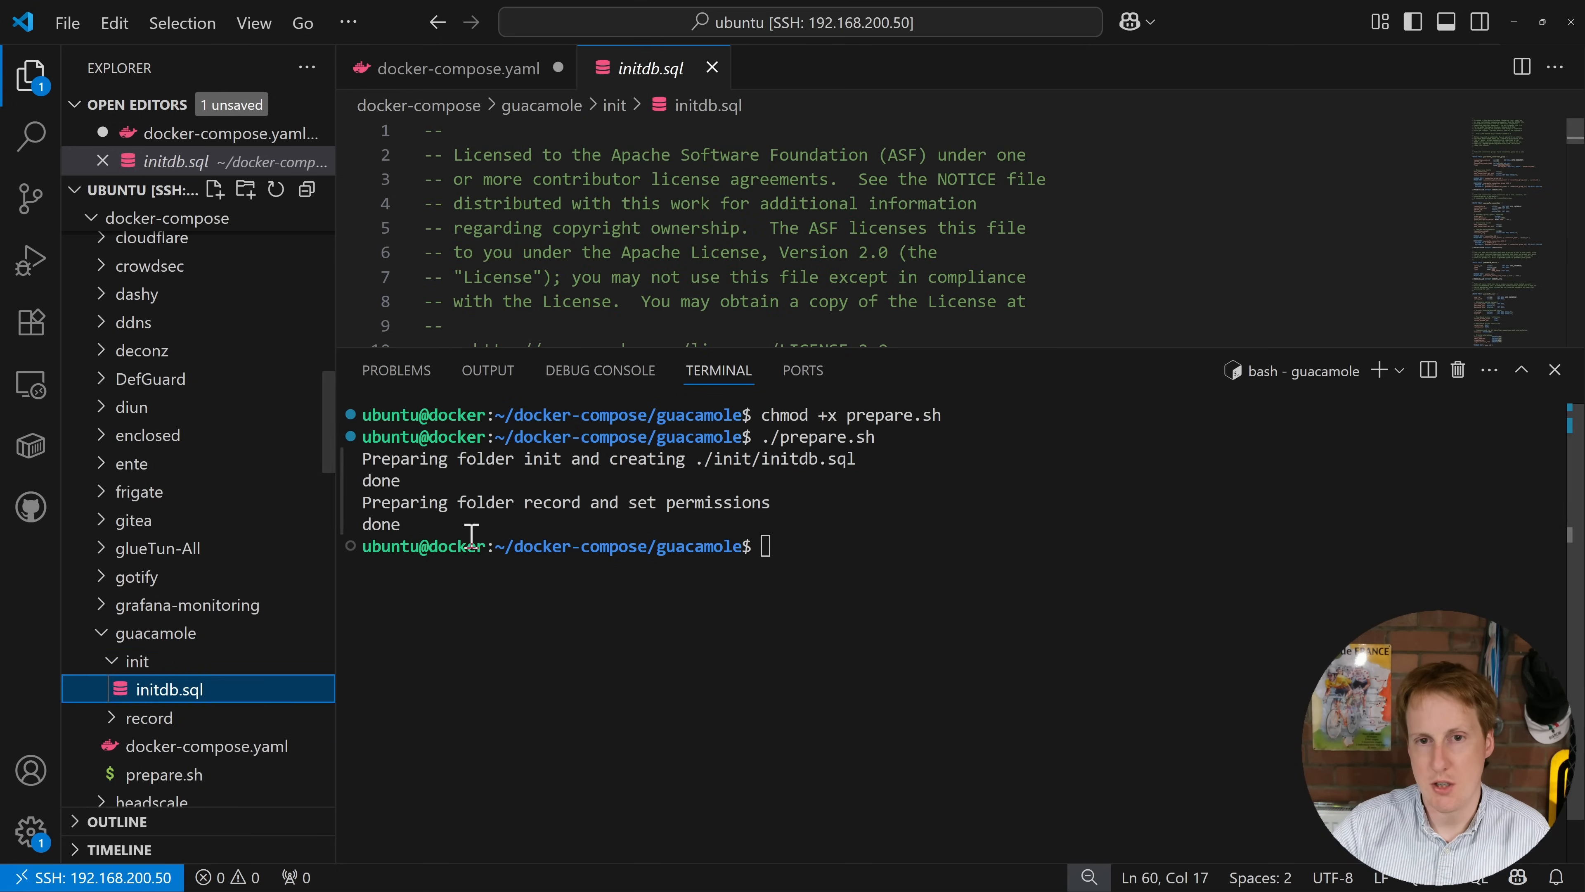
pyautogui.moveTo(849, 345); pyautogui.dragTo(861, 580)
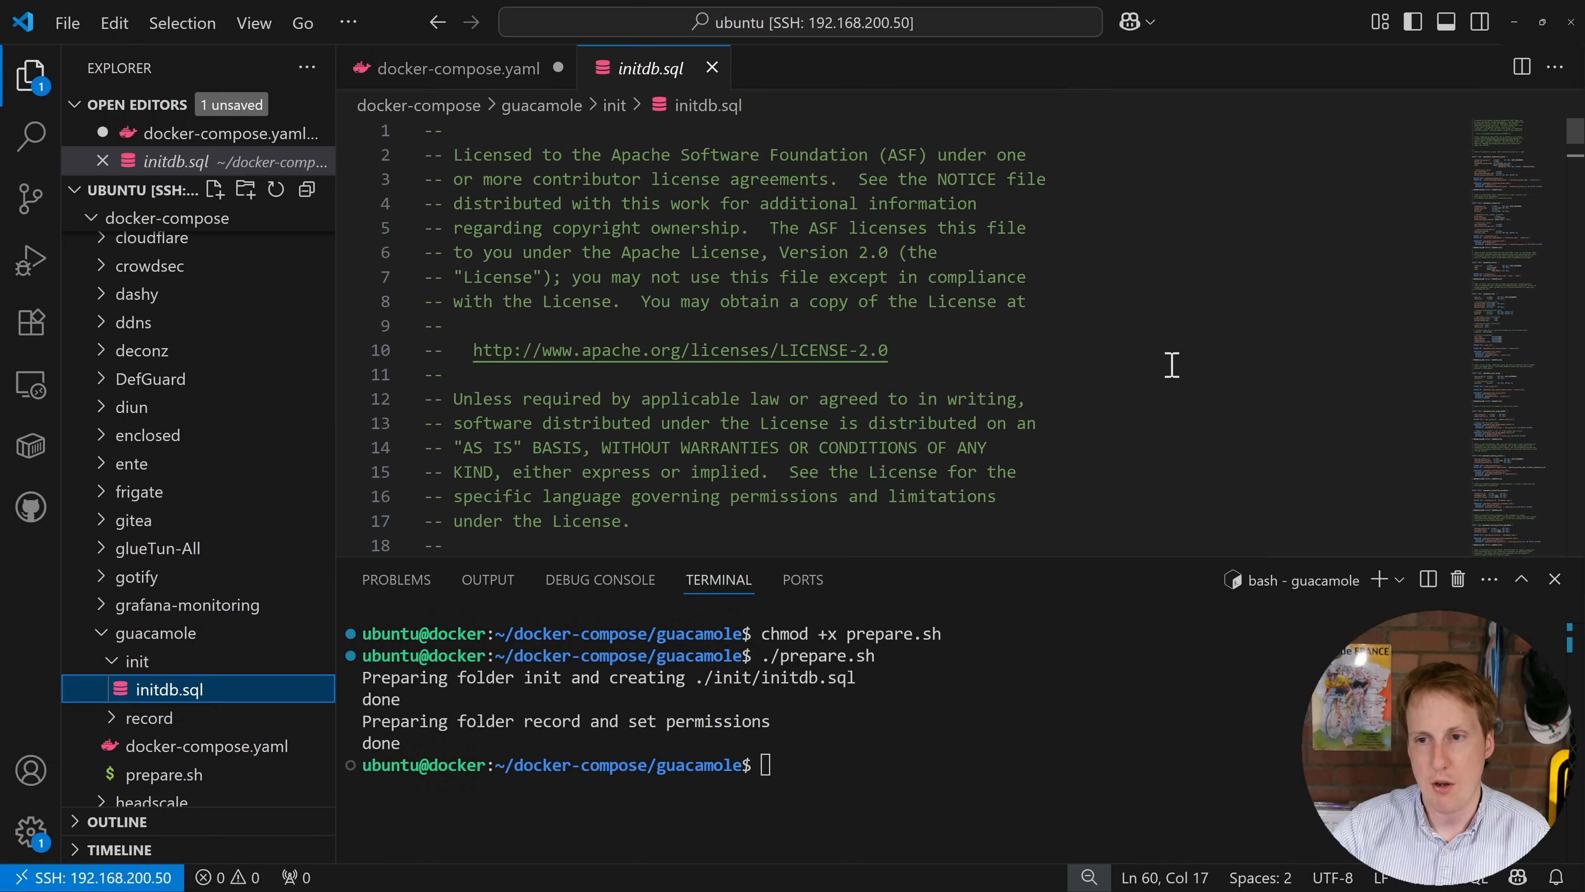
pyautogui.scroll(-5, 1220, 368)
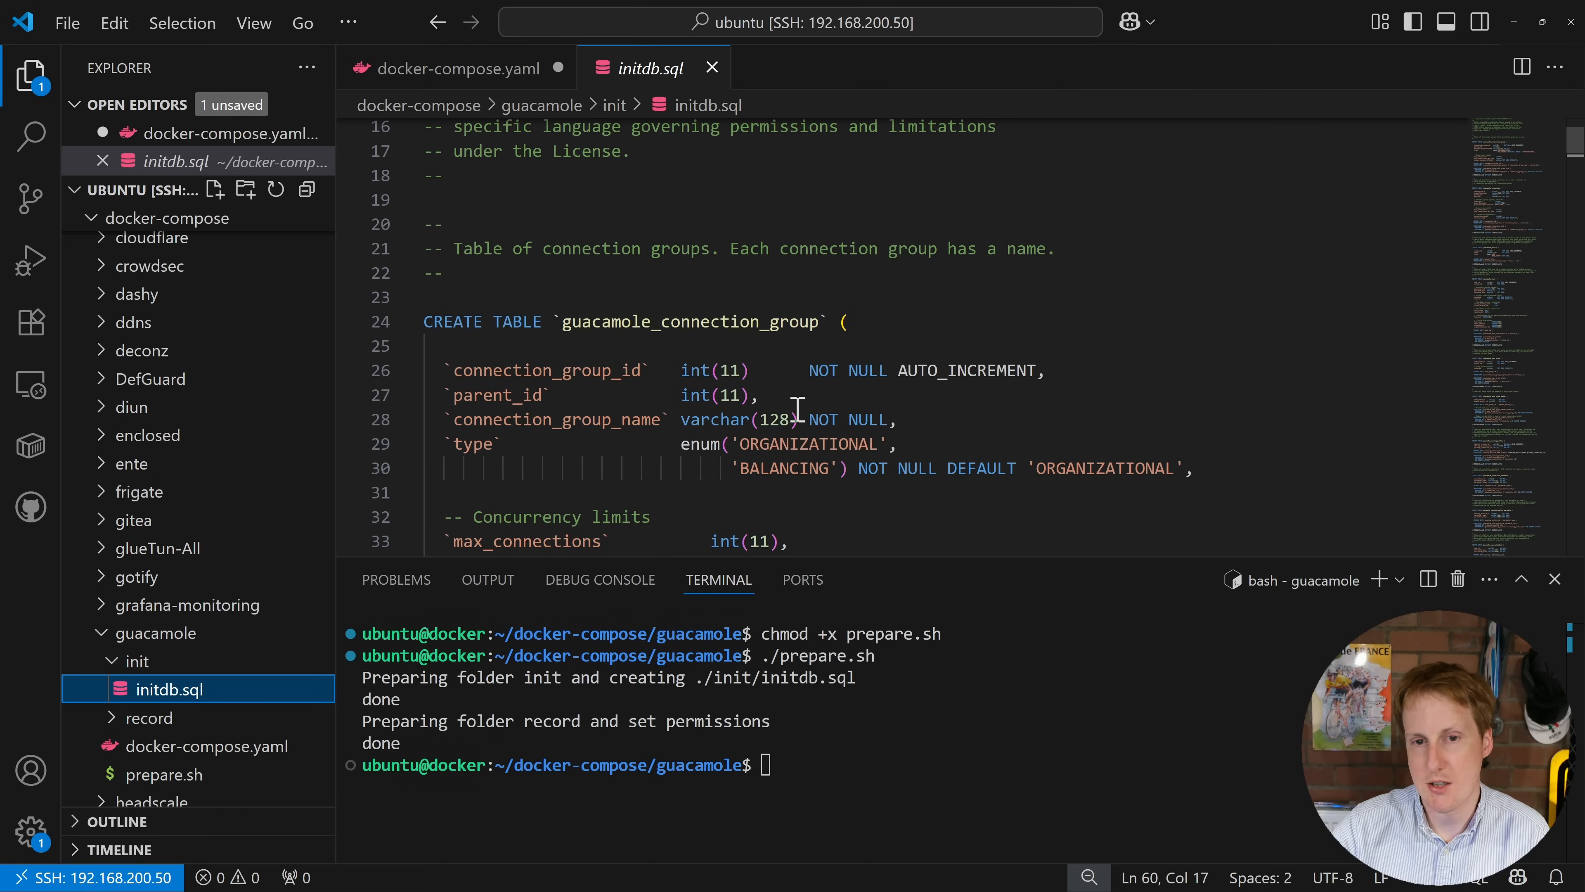
pyautogui.scroll(-5, 802, 413)
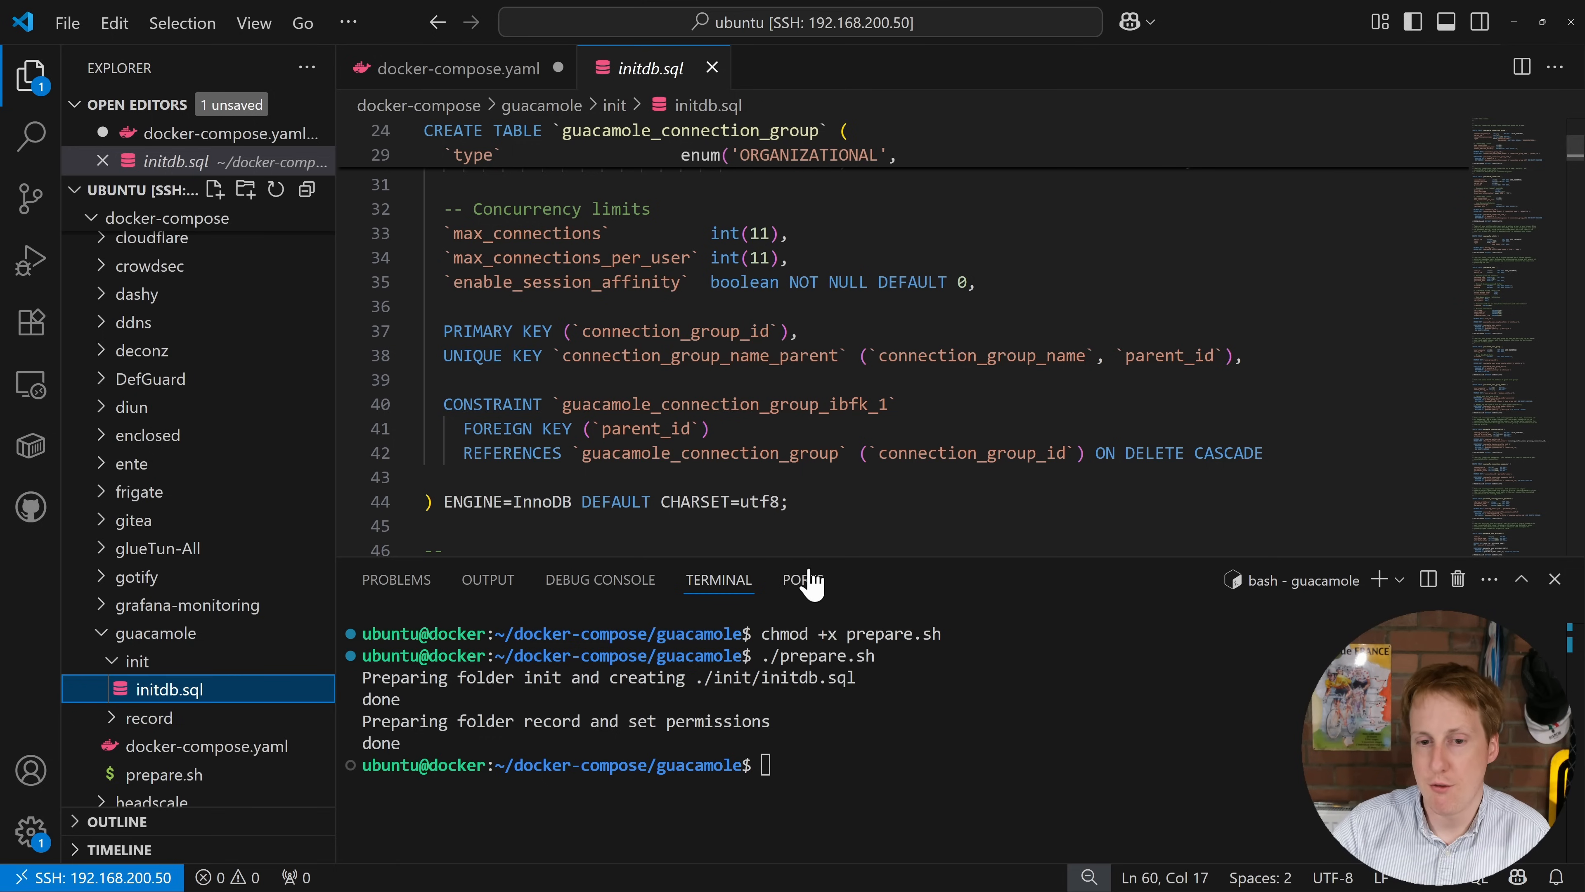
pyautogui.click(868, 761)
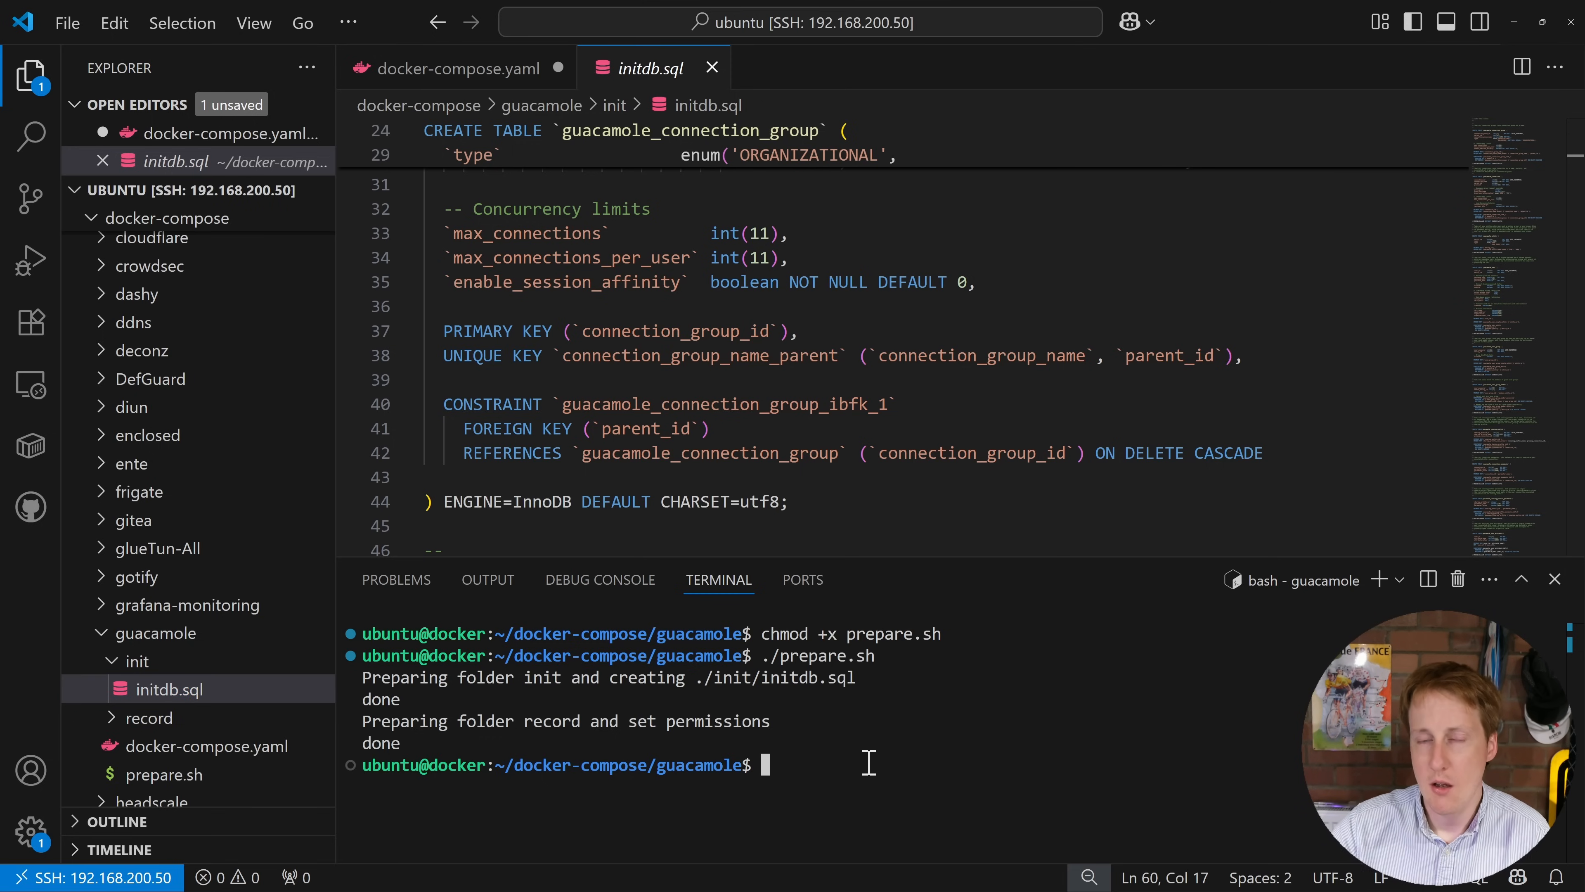
pyautogui.write('sudo docker com')
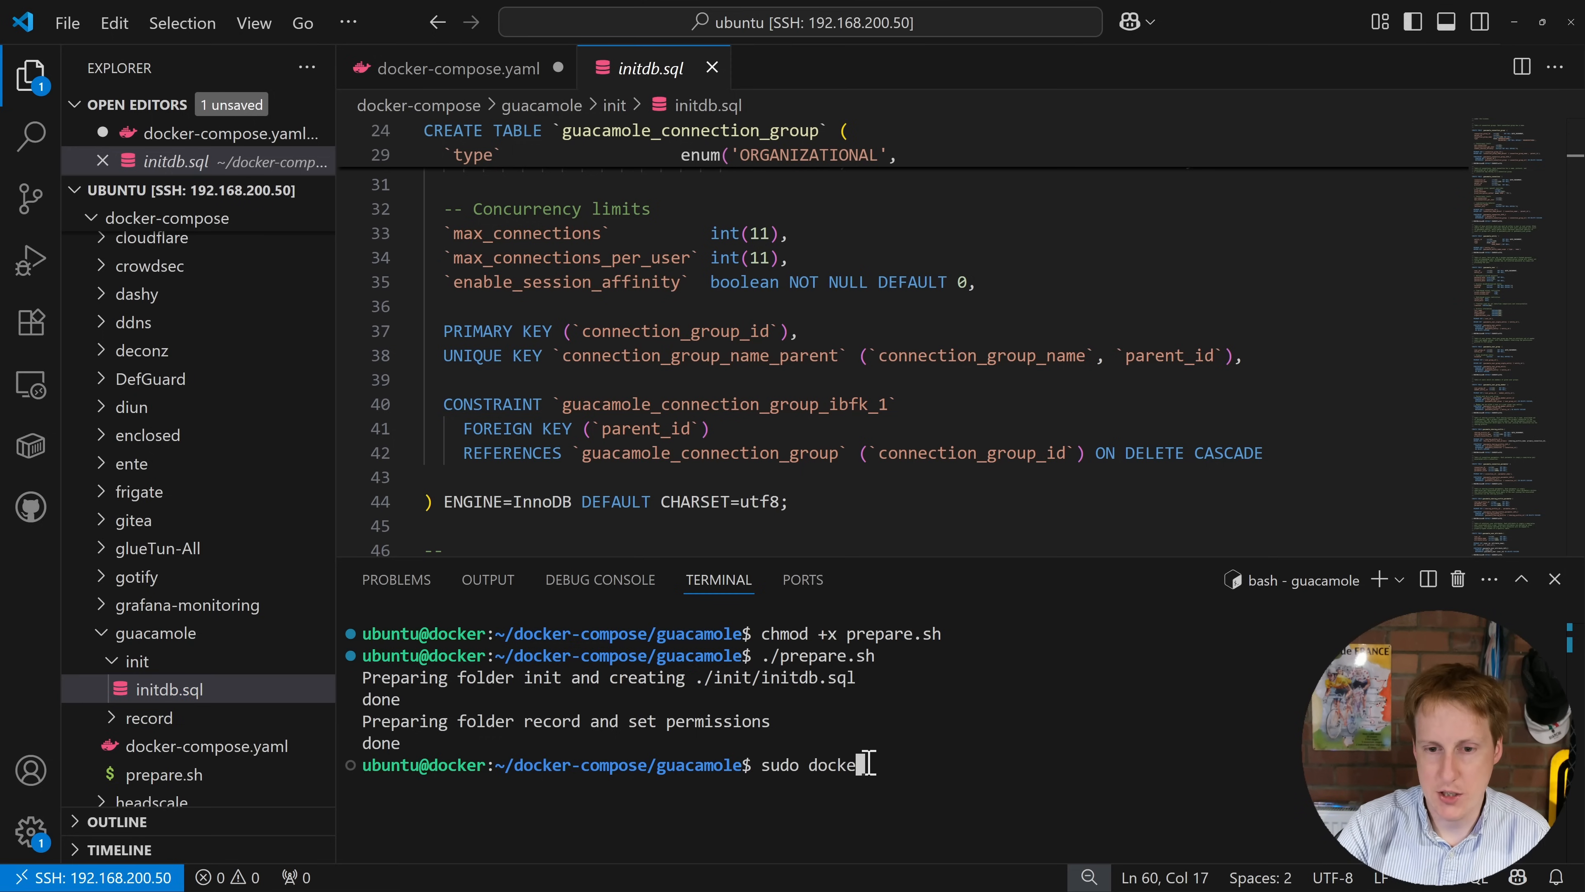
pyautogui.write('pose -')
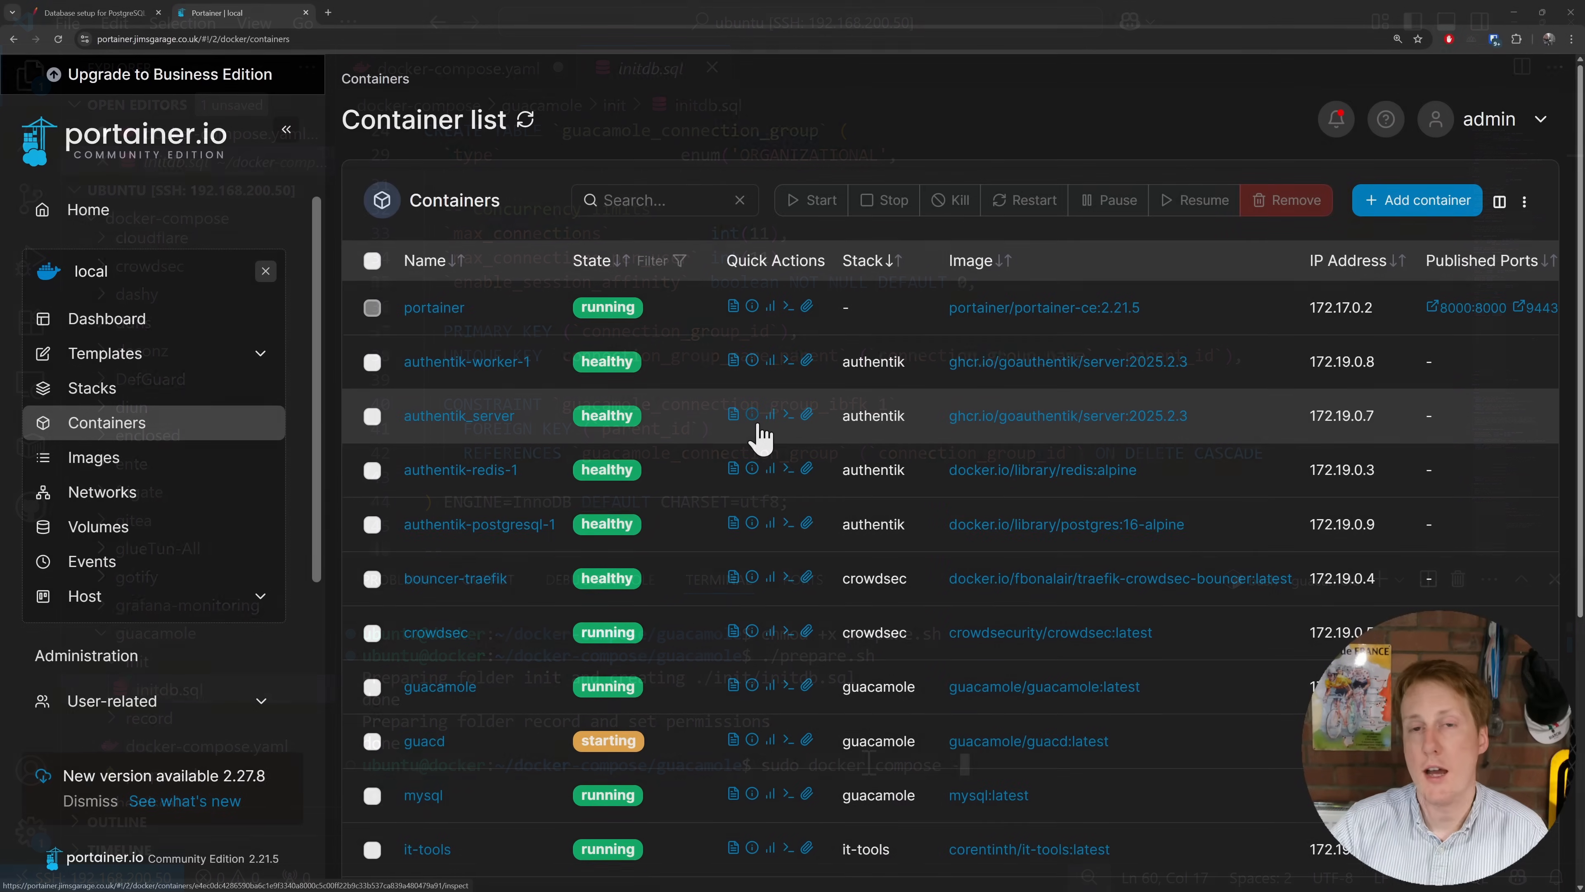
# Step: Check the mysql container's logs for 'ready for connections', then view the guacamole container's logs
pyautogui.scroll(-3, 711, 626)
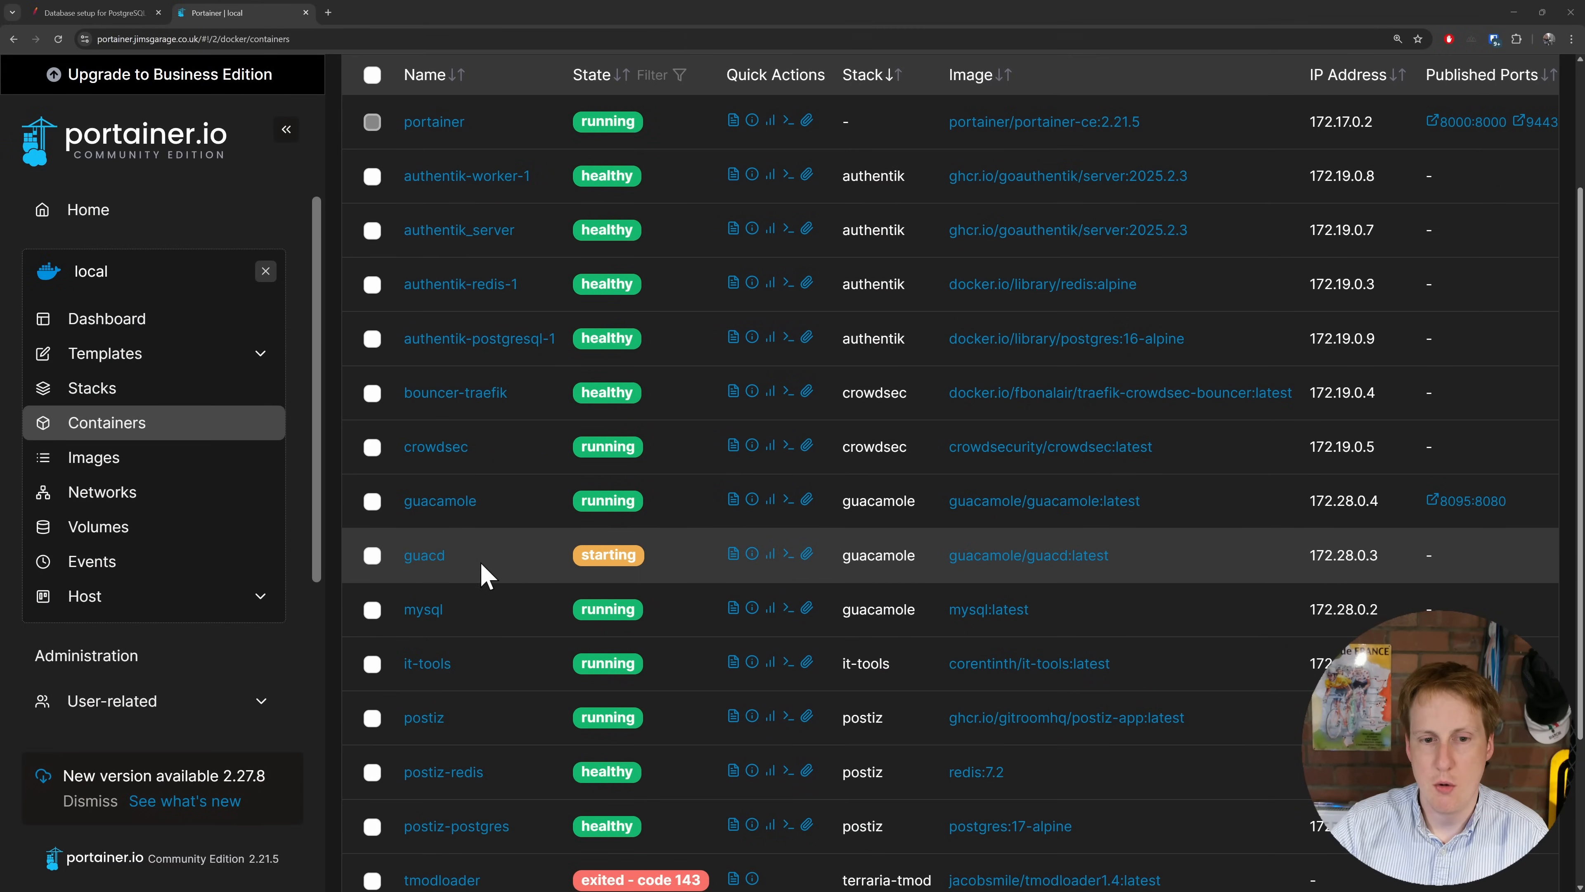
pyautogui.click(732, 609)
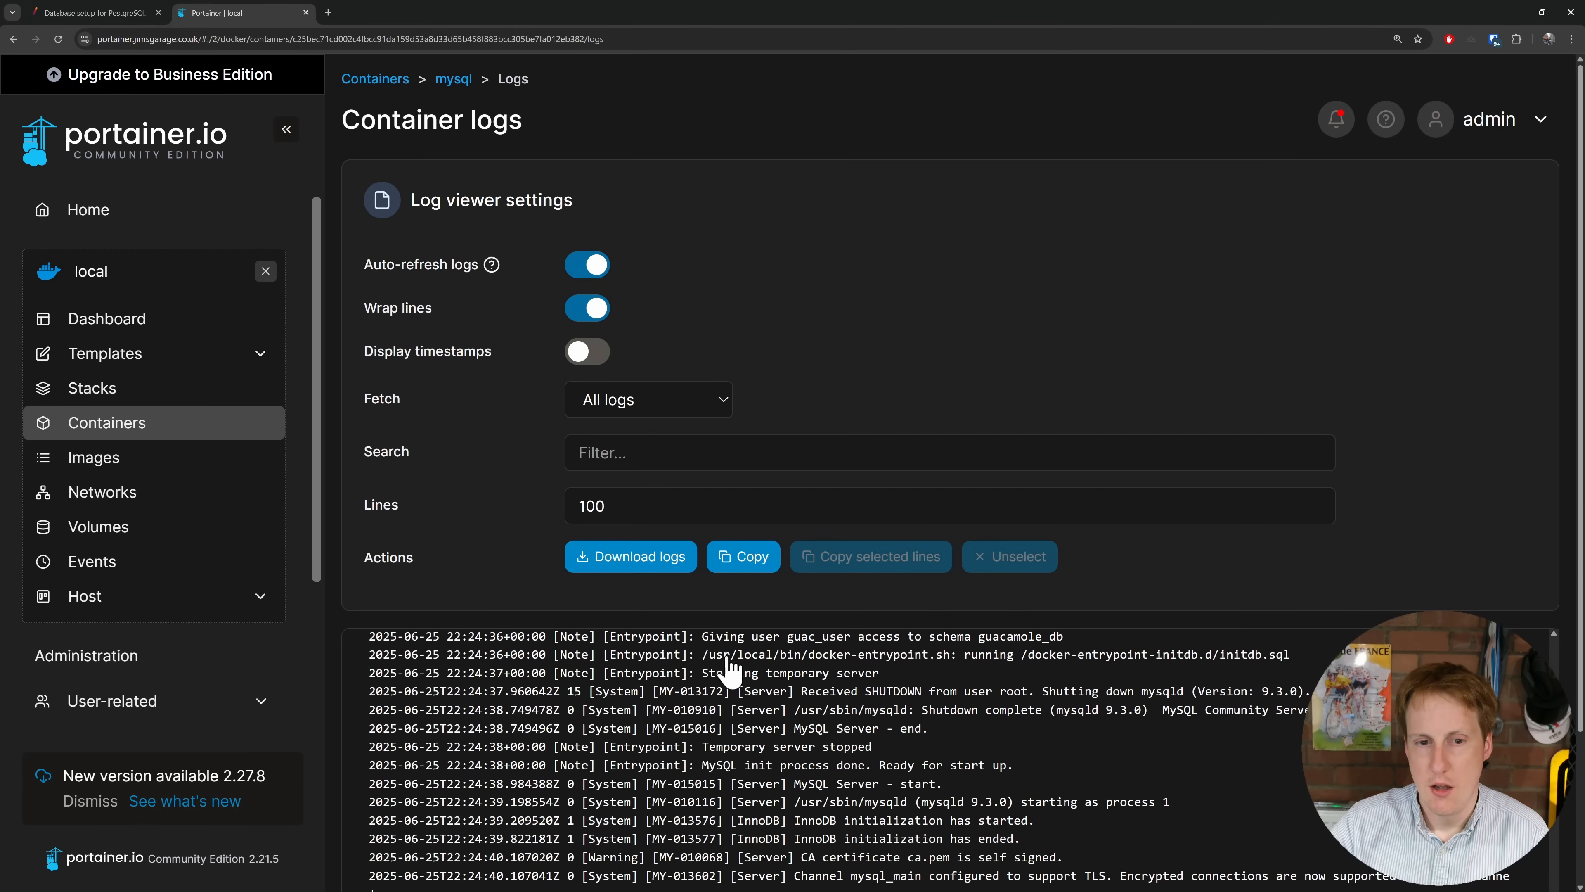
pyautogui.scroll(-2, 739, 674)
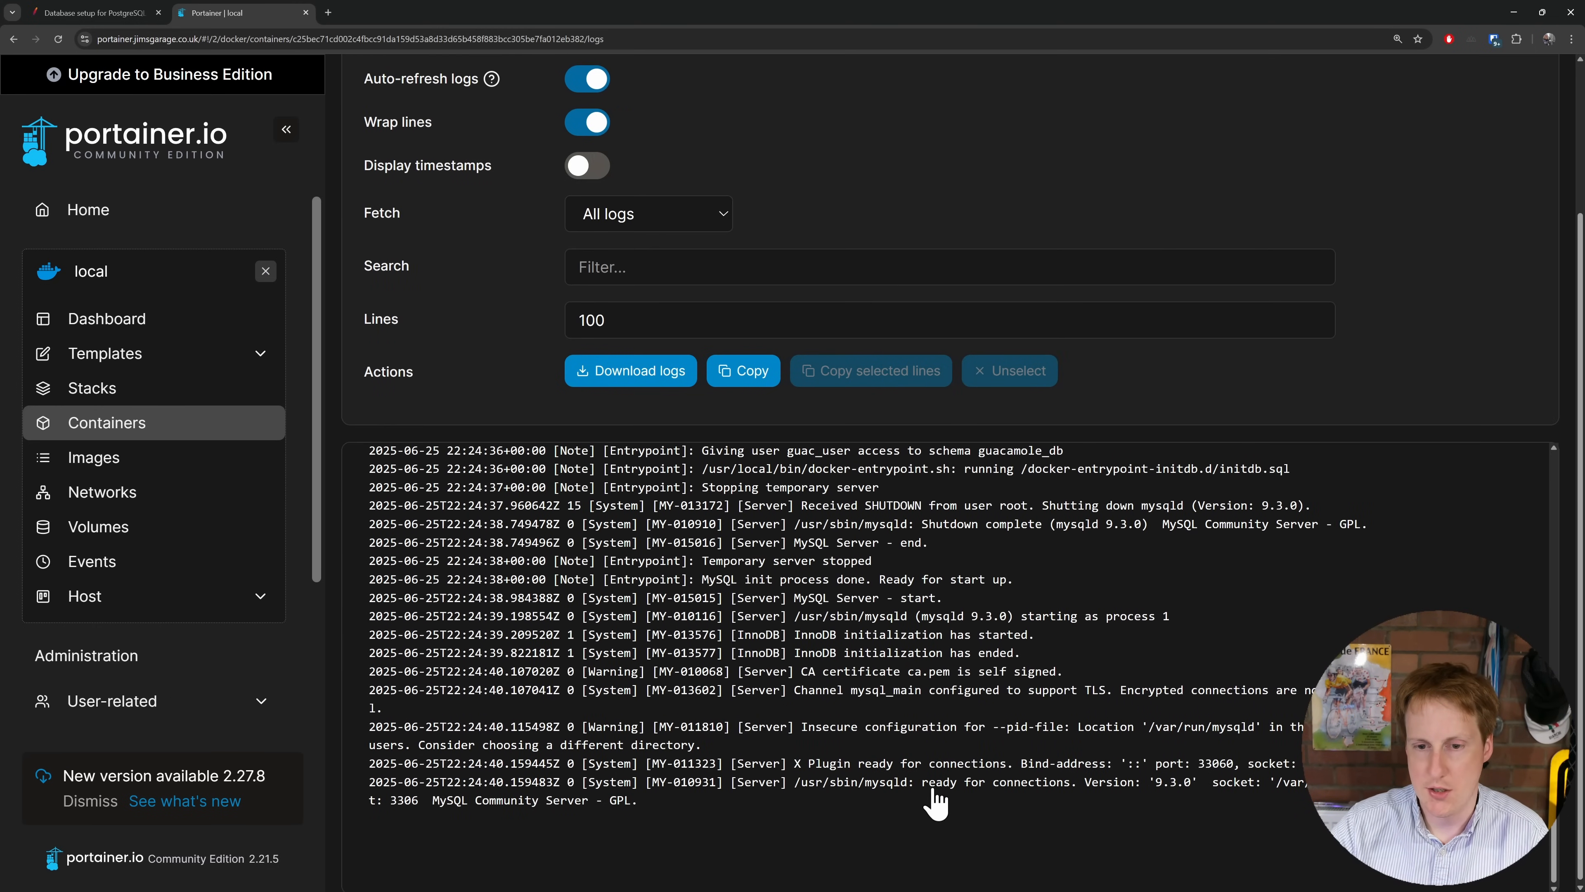
pyautogui.moveTo(929, 786); pyautogui.dragTo(1086, 788)
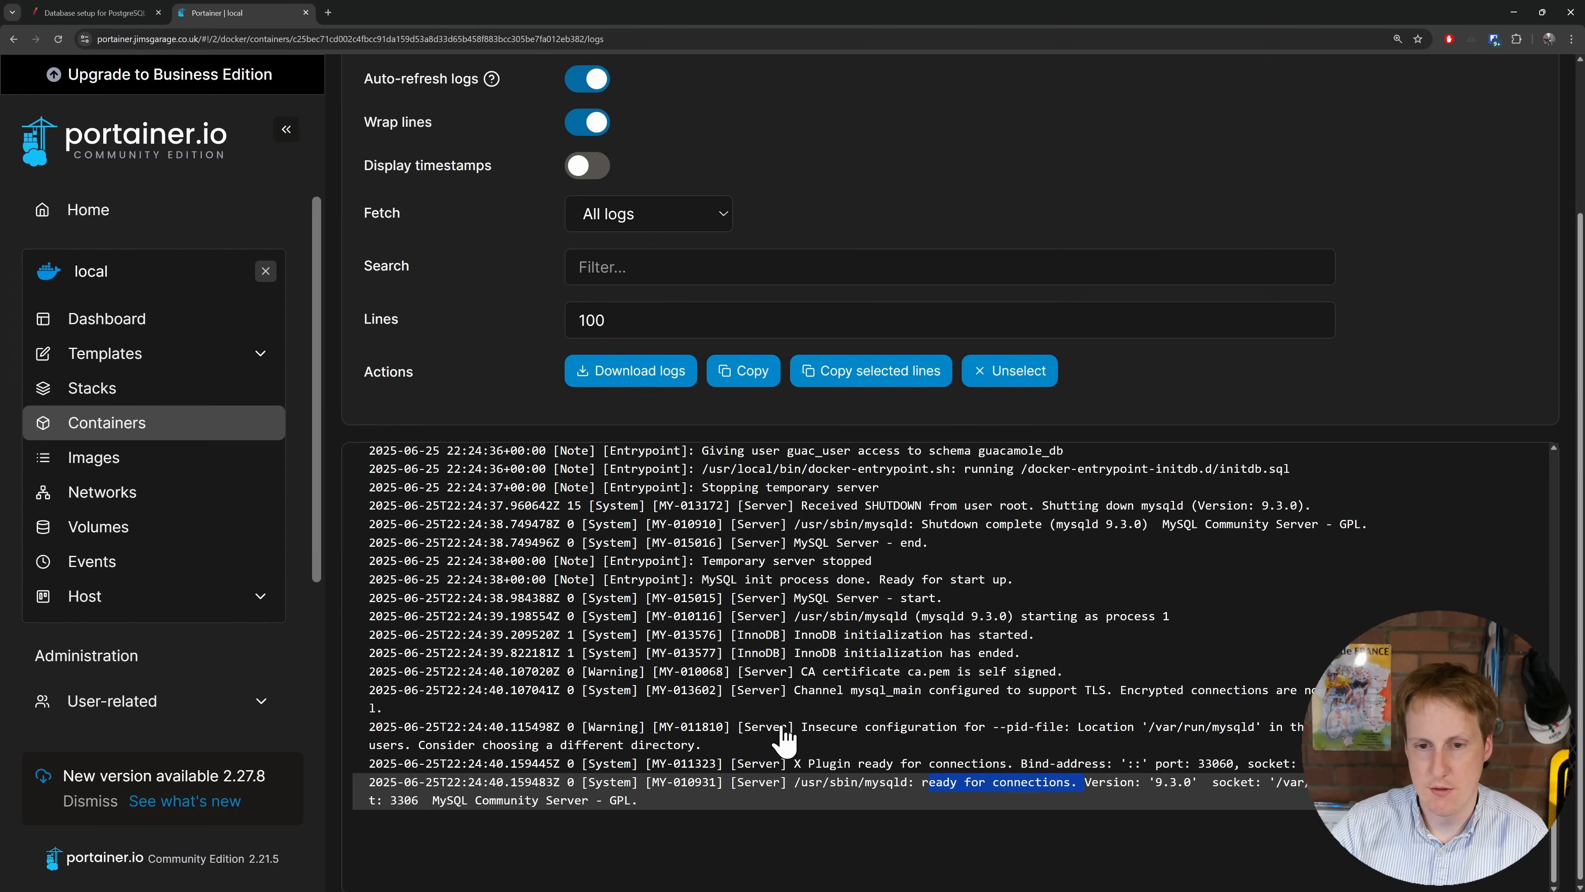
pyautogui.hotkey('alt', 'Left')
pyautogui.hotkey('alt', 'Left')
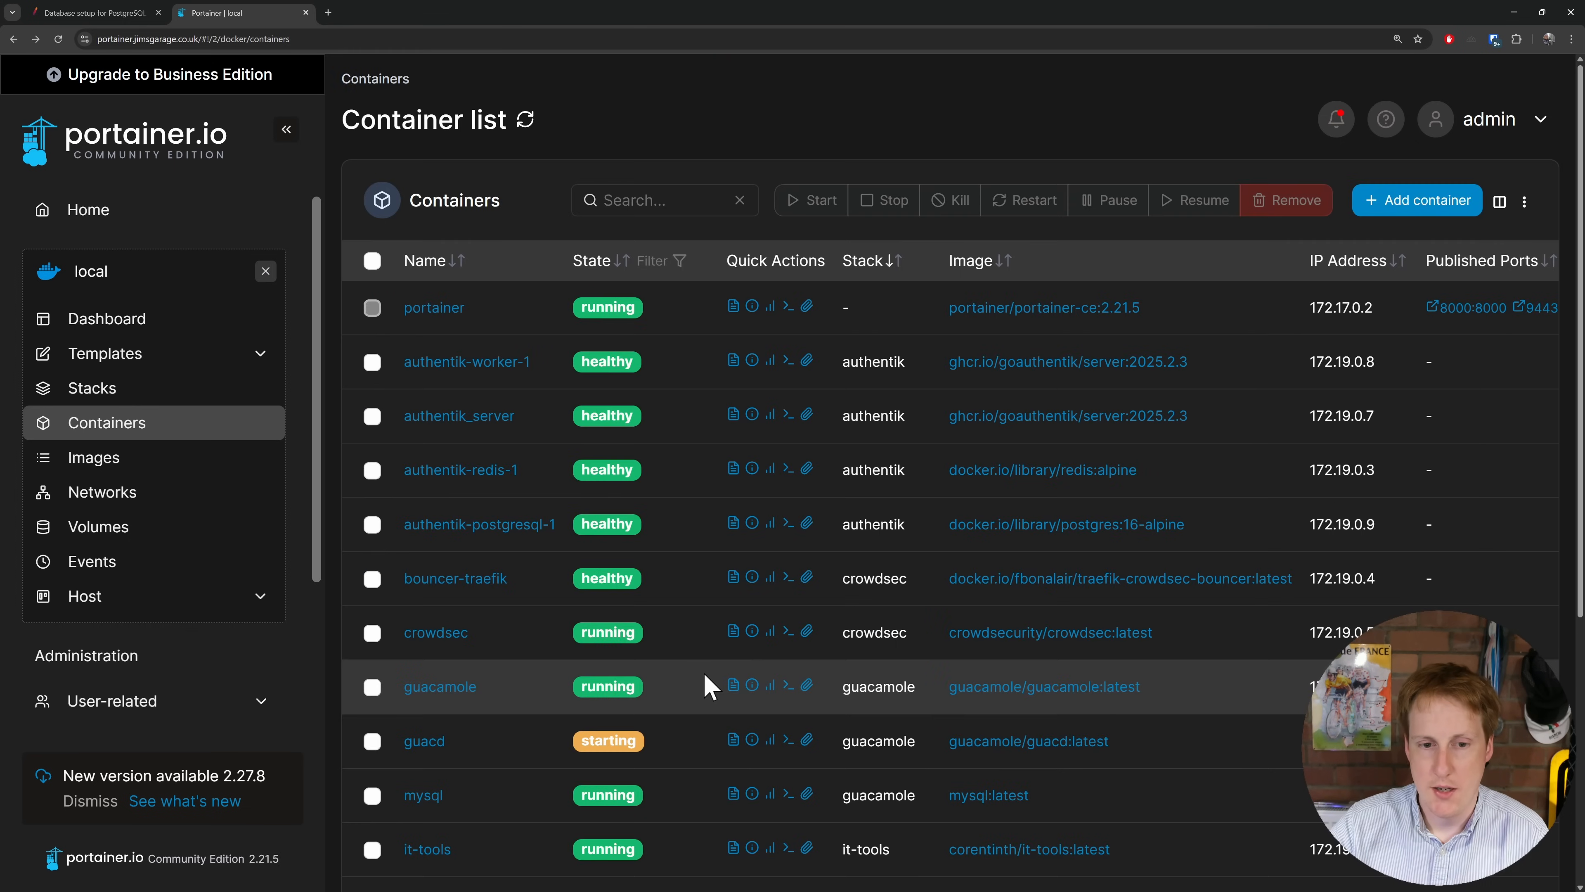
pyautogui.click(735, 685)
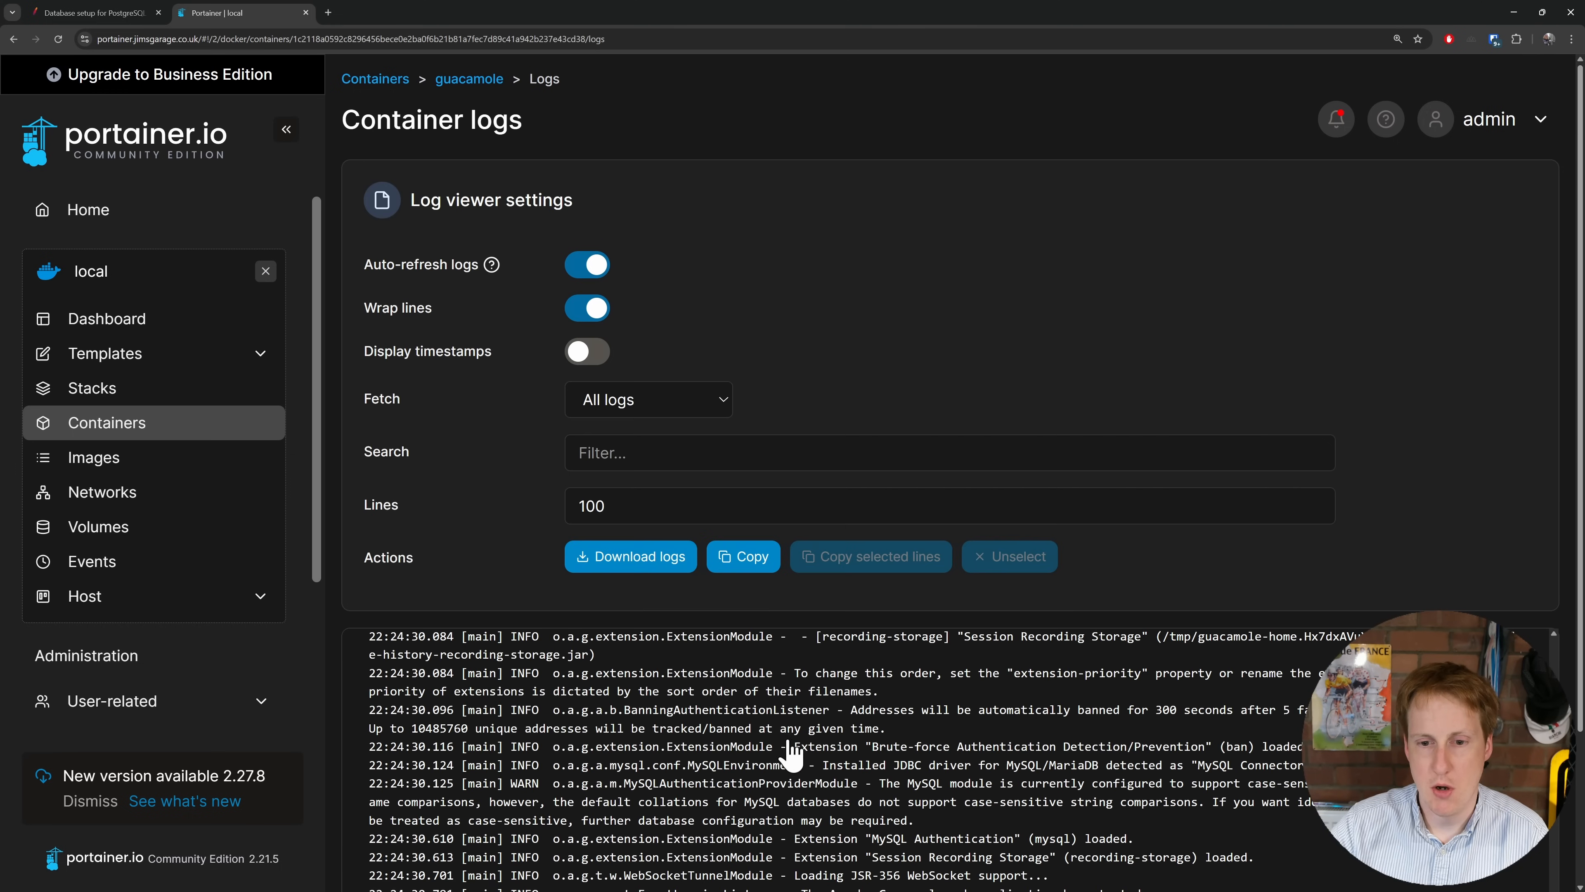
pyautogui.scroll(-3, 792, 781)
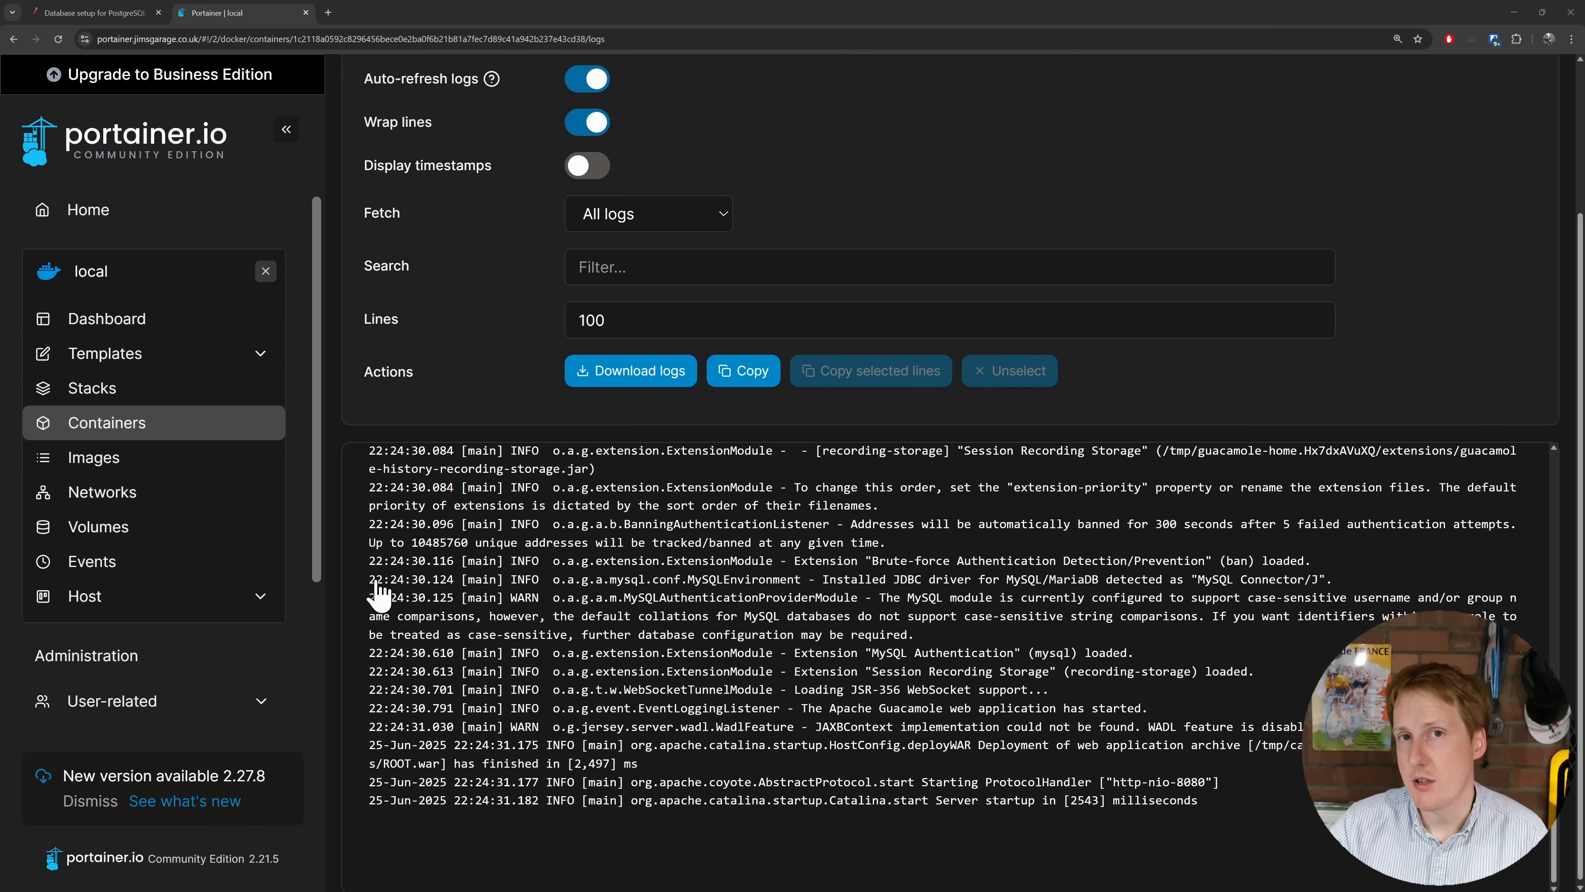
# Step: Back in VS Code, select the guacamole.jimsgarage.co.uk hostname in the Traefik rule
pyautogui.hotkey('alt', 'Tab')
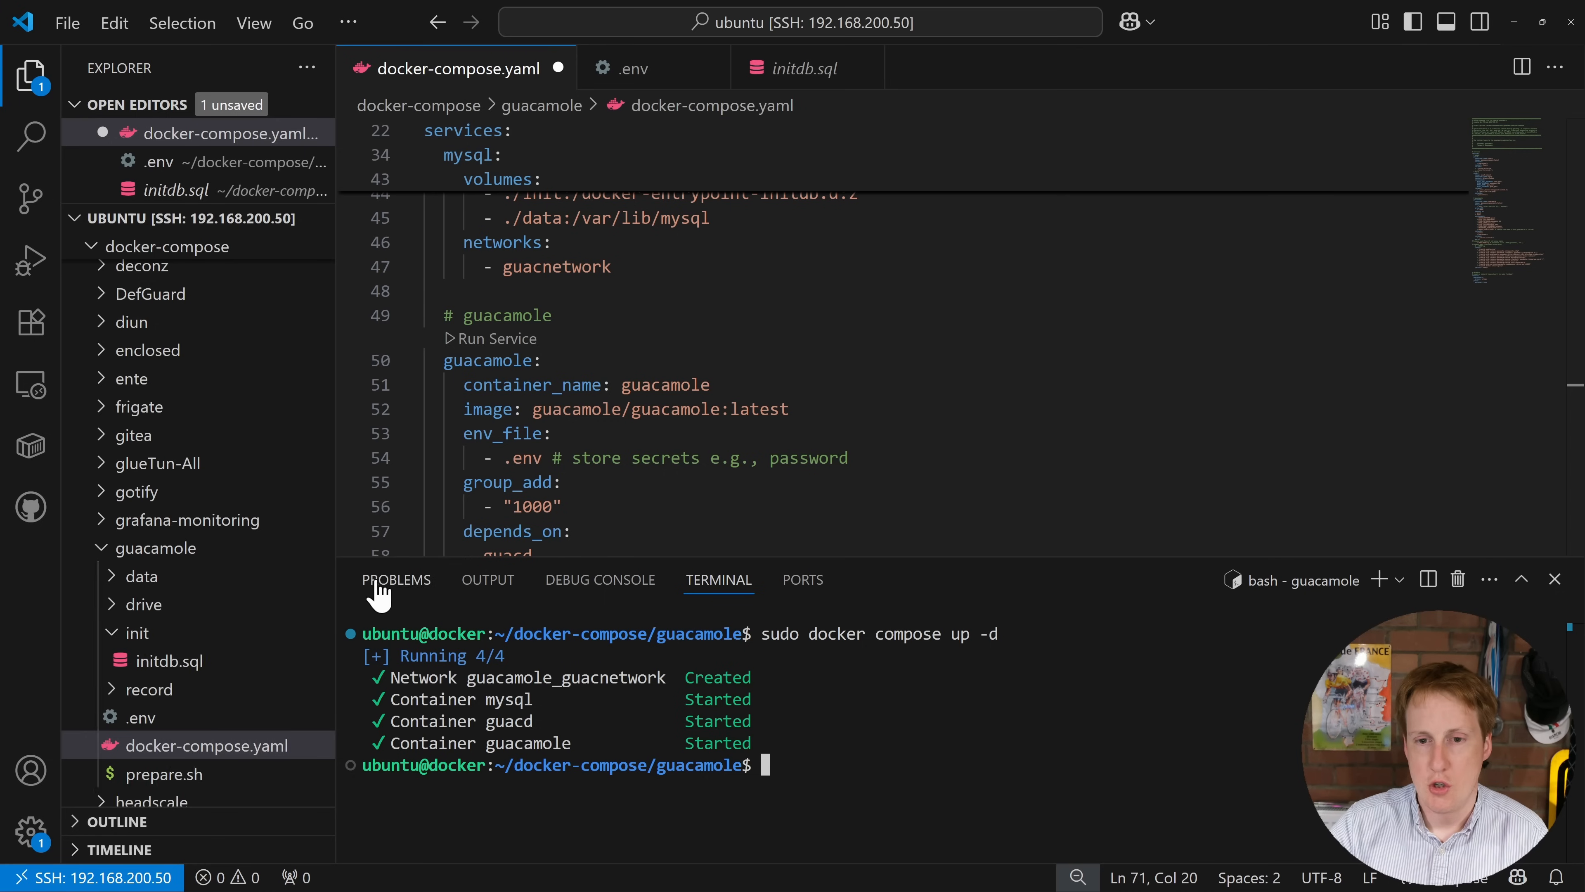
pyautogui.scroll(-4, 821, 426)
pyautogui.scroll(-7, 822, 426)
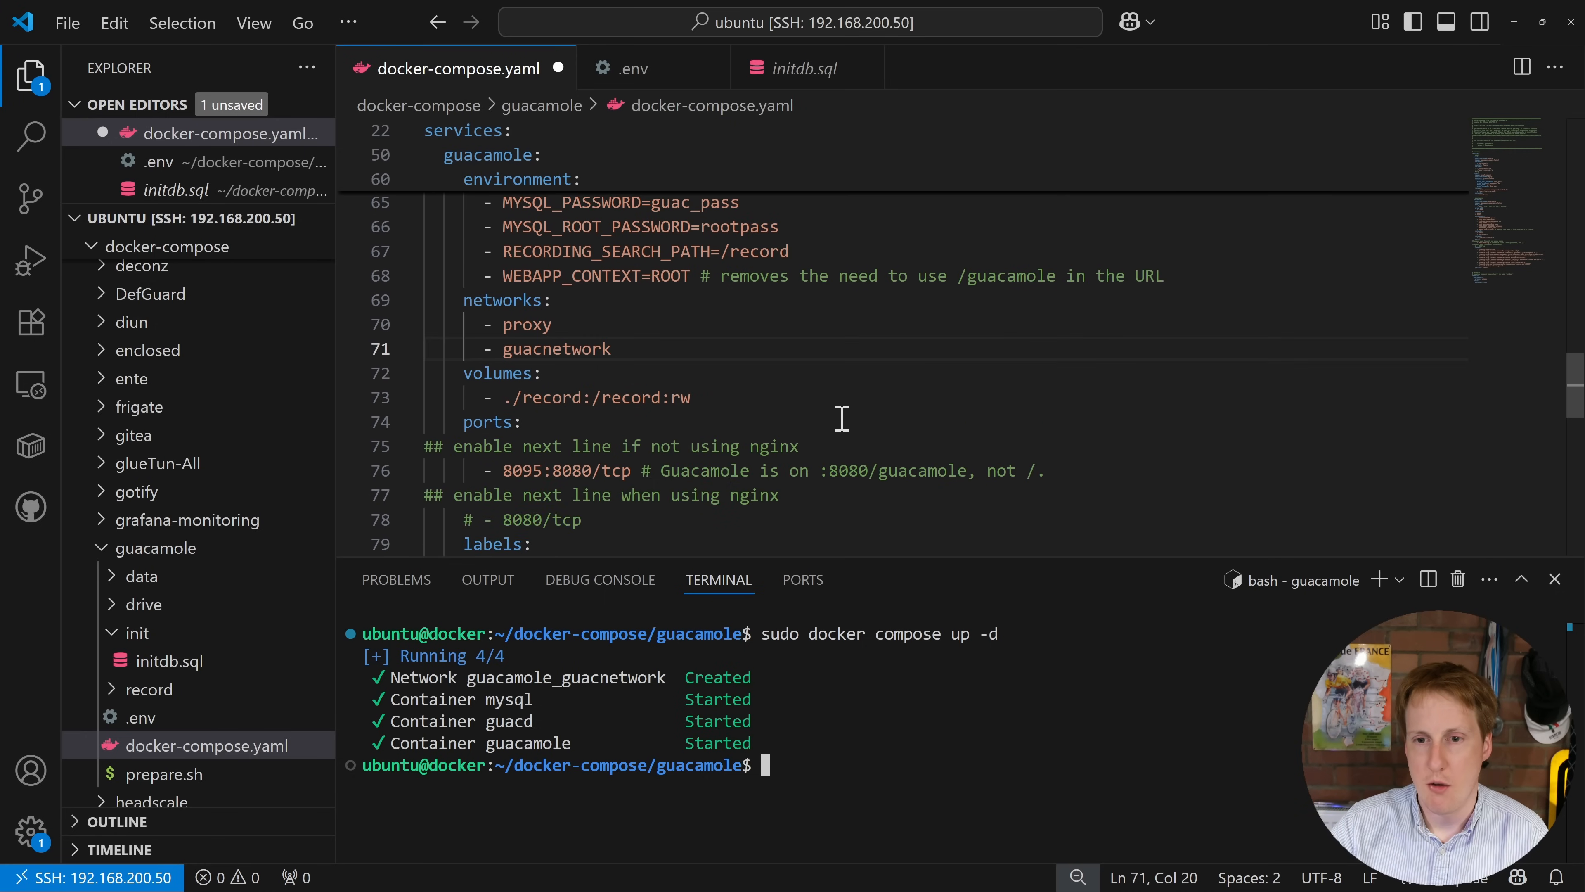
pyautogui.moveTo(928, 340); pyautogui.dragTo(1189, 339)
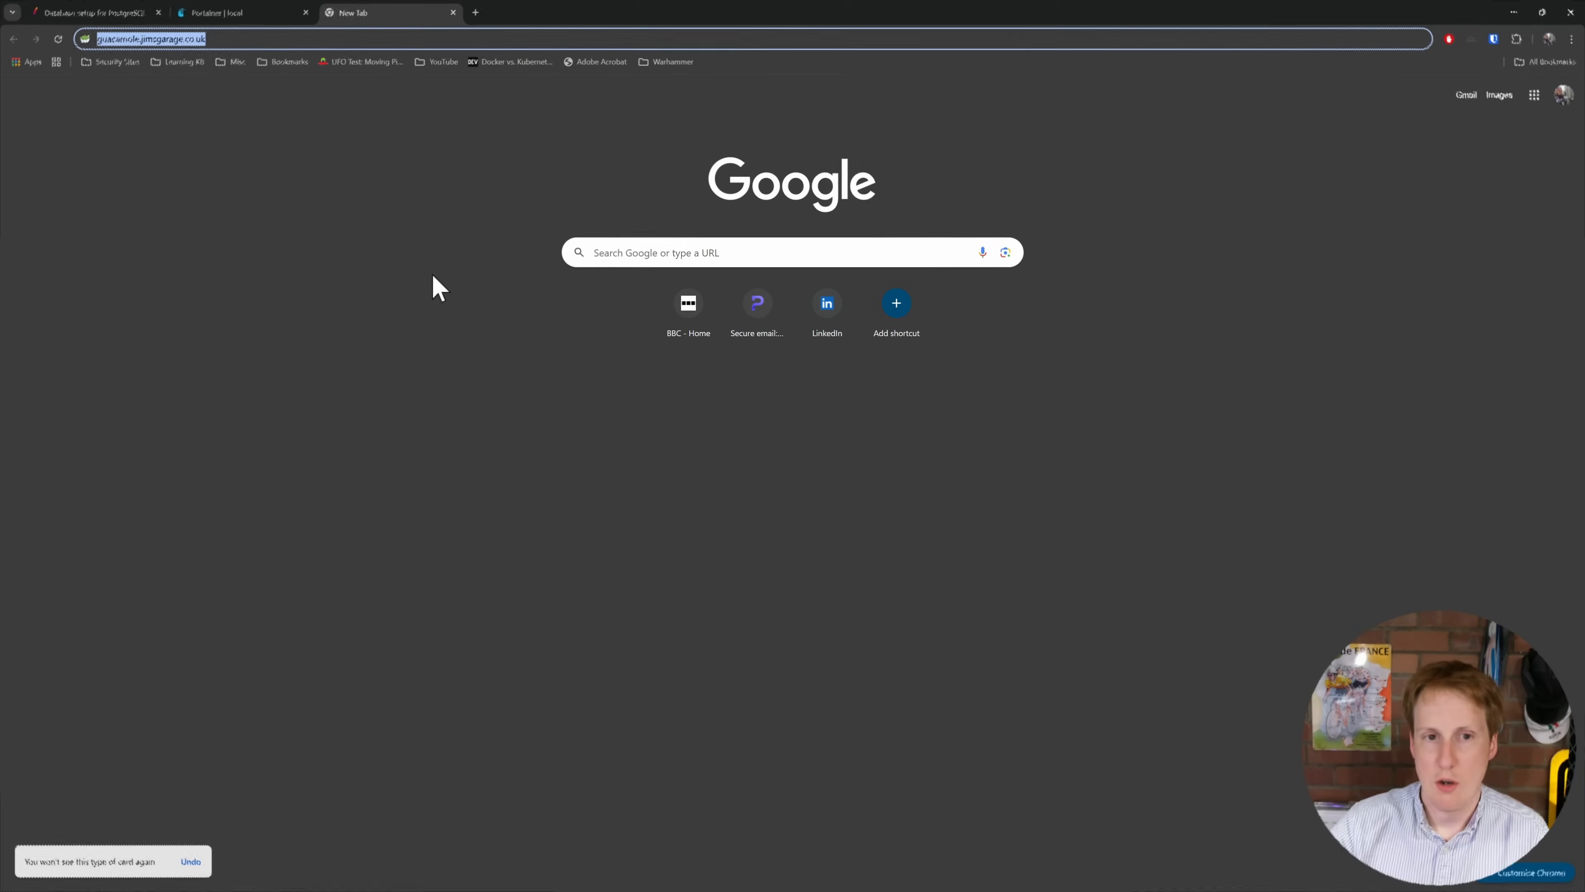
# Step: Load guacamole.jimsgarage.co.uk and sign in as guacadmin with the admin password
pyautogui.press('Return')
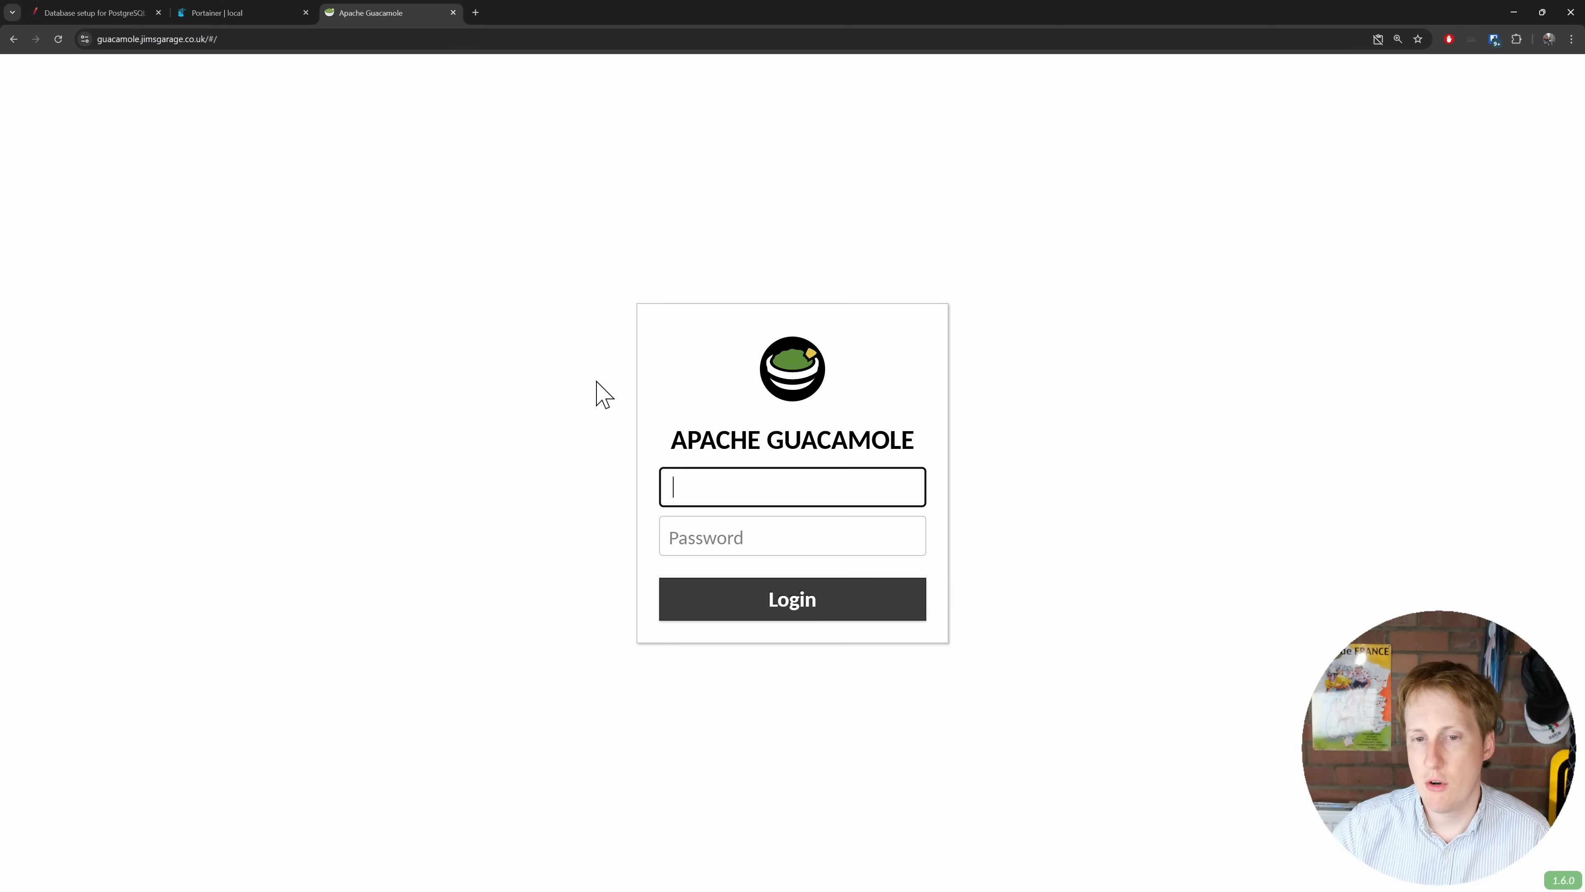
pyautogui.press('Tab')
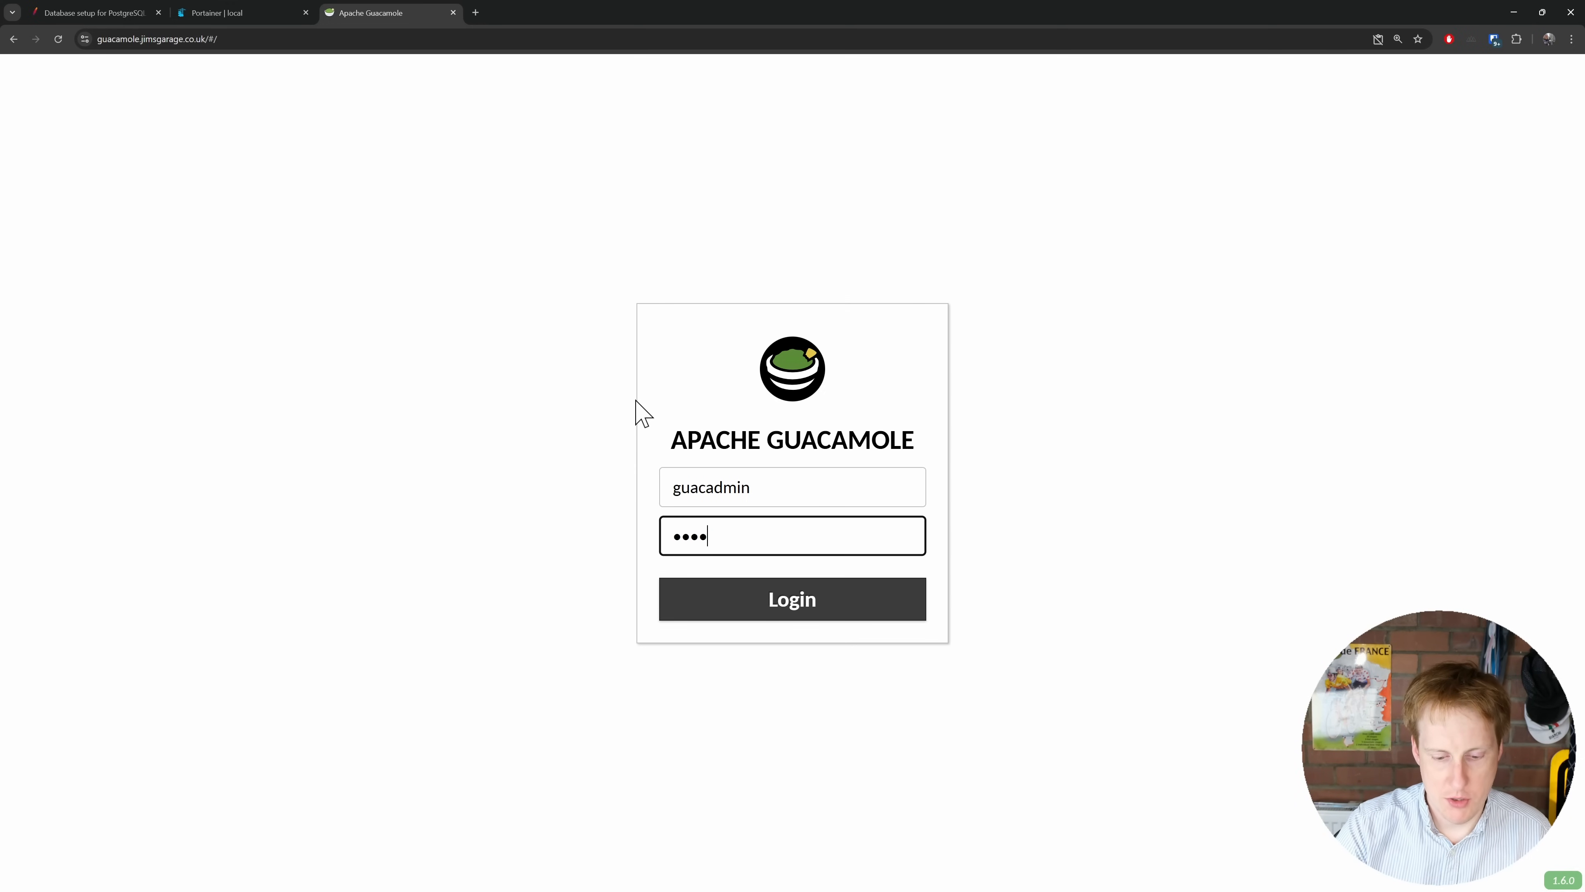
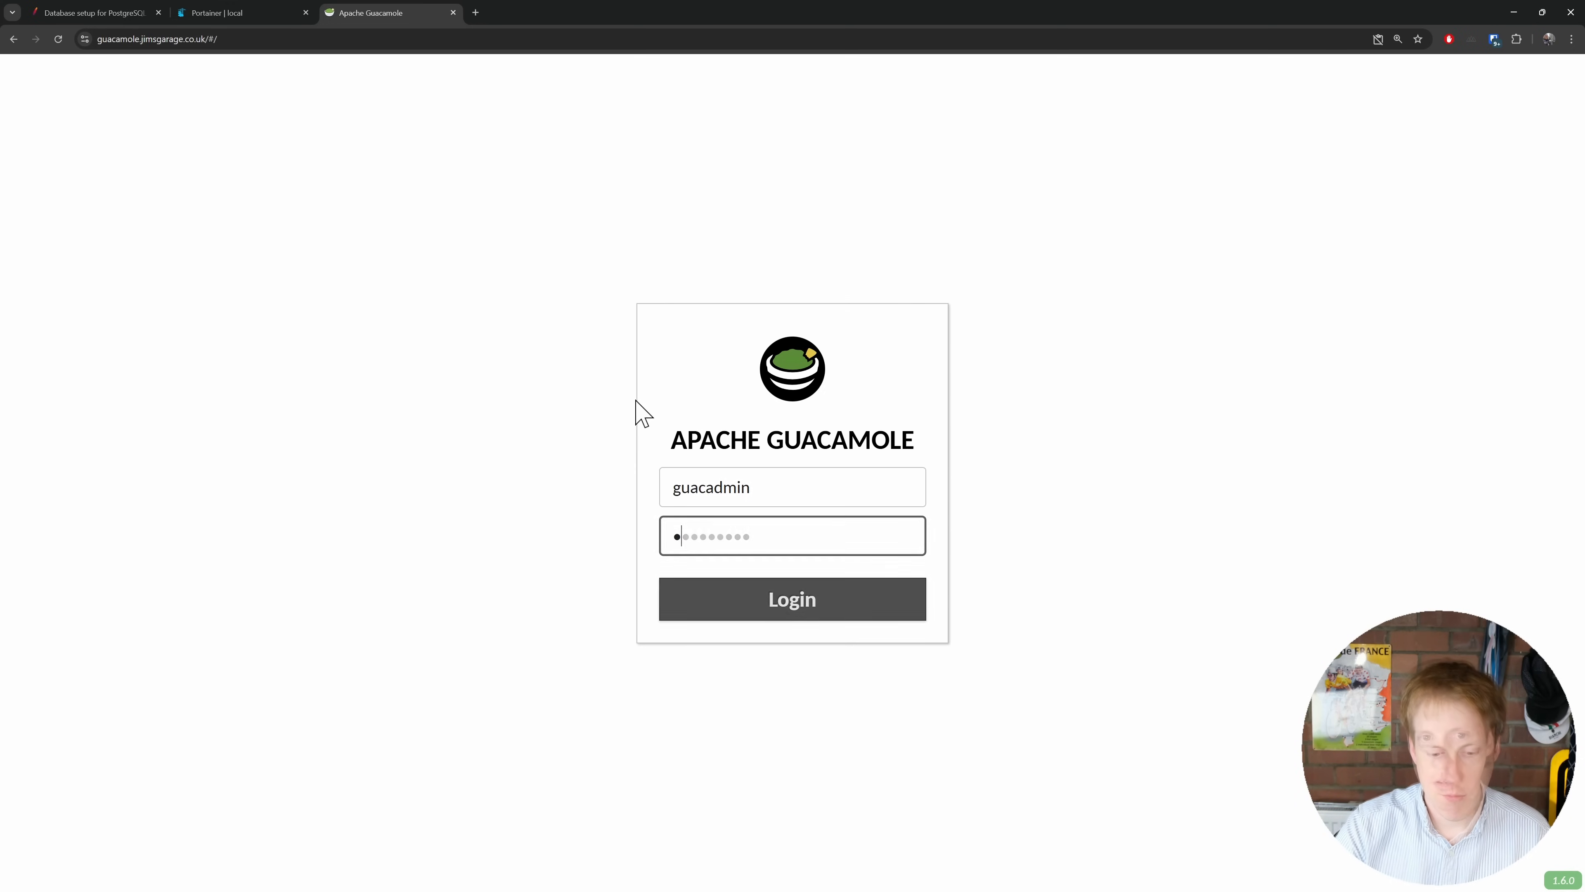
pyautogui.press('Return')
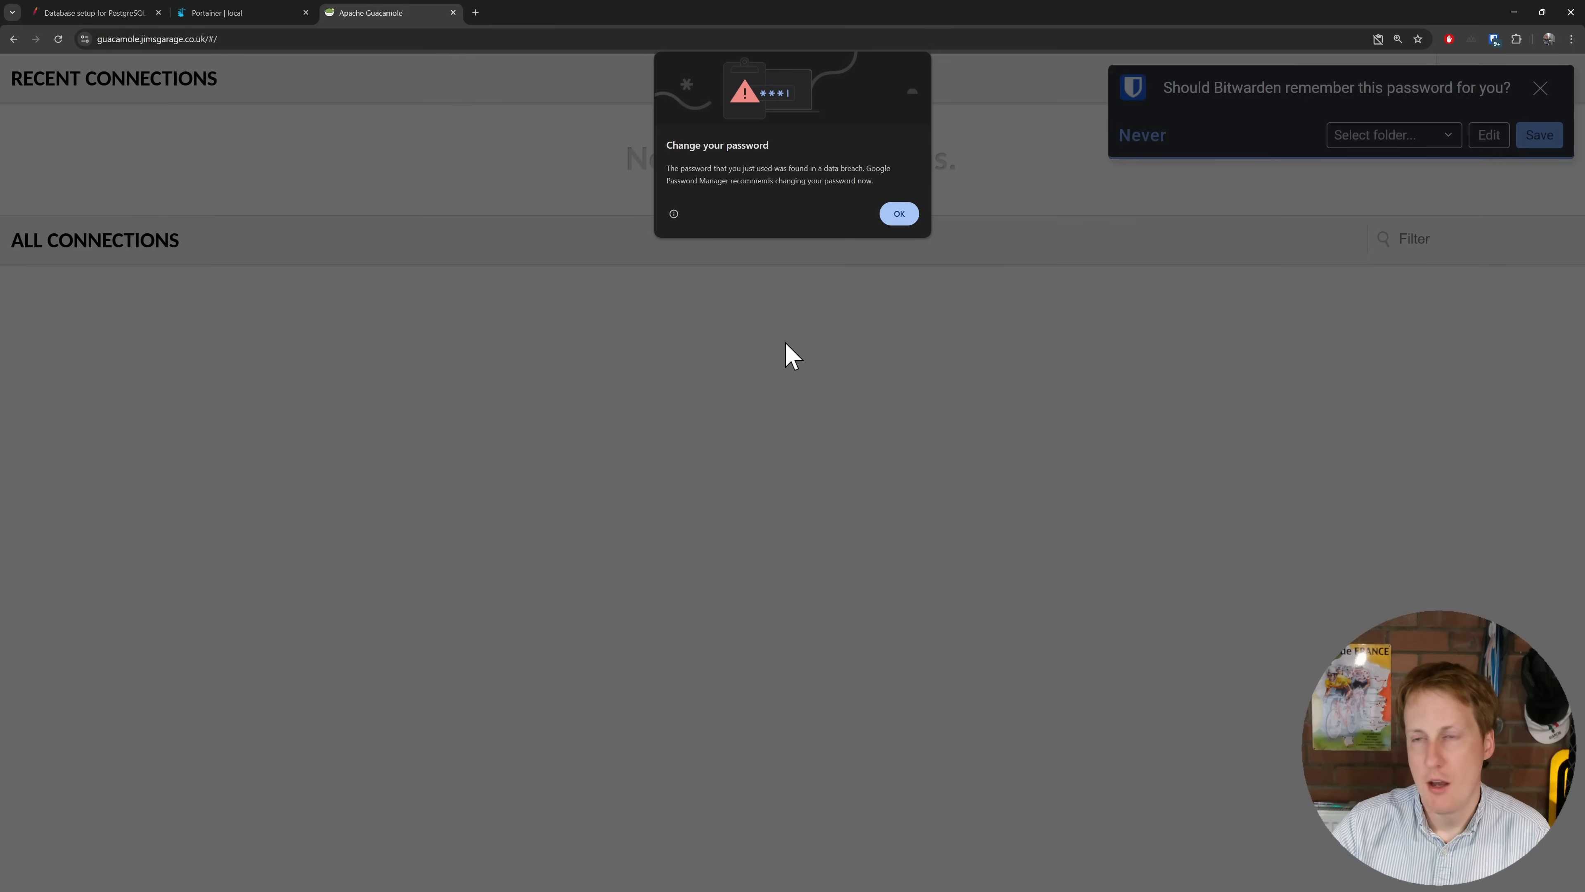
# Step: Dismiss the browser popups and go to the Users list in Guacamole settings
pyautogui.click(899, 213)
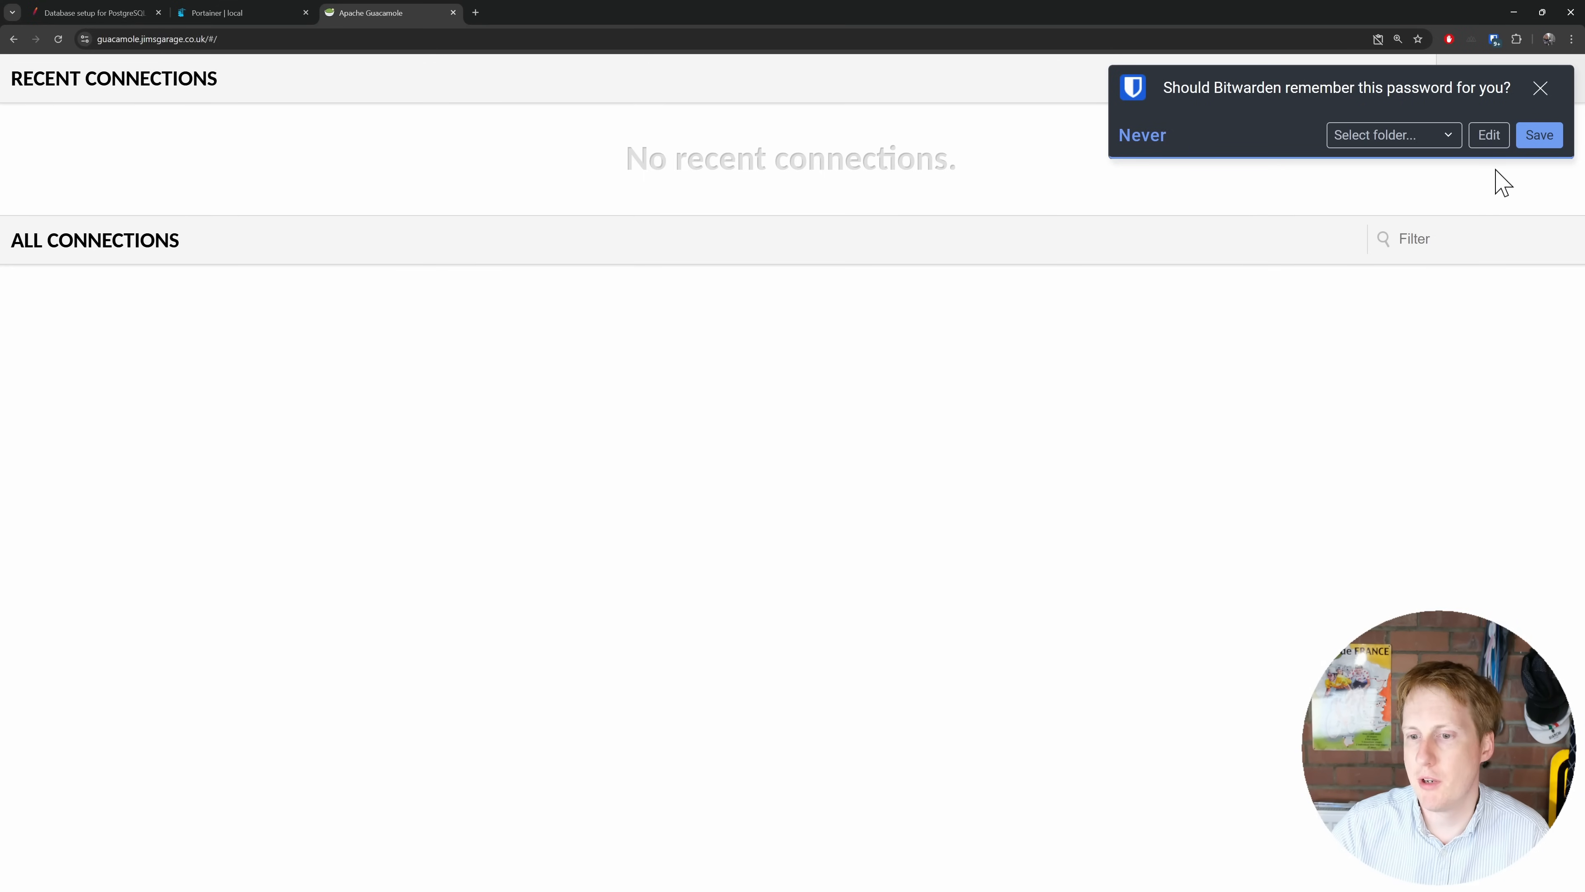
pyautogui.click(1540, 94)
pyautogui.click(1543, 94)
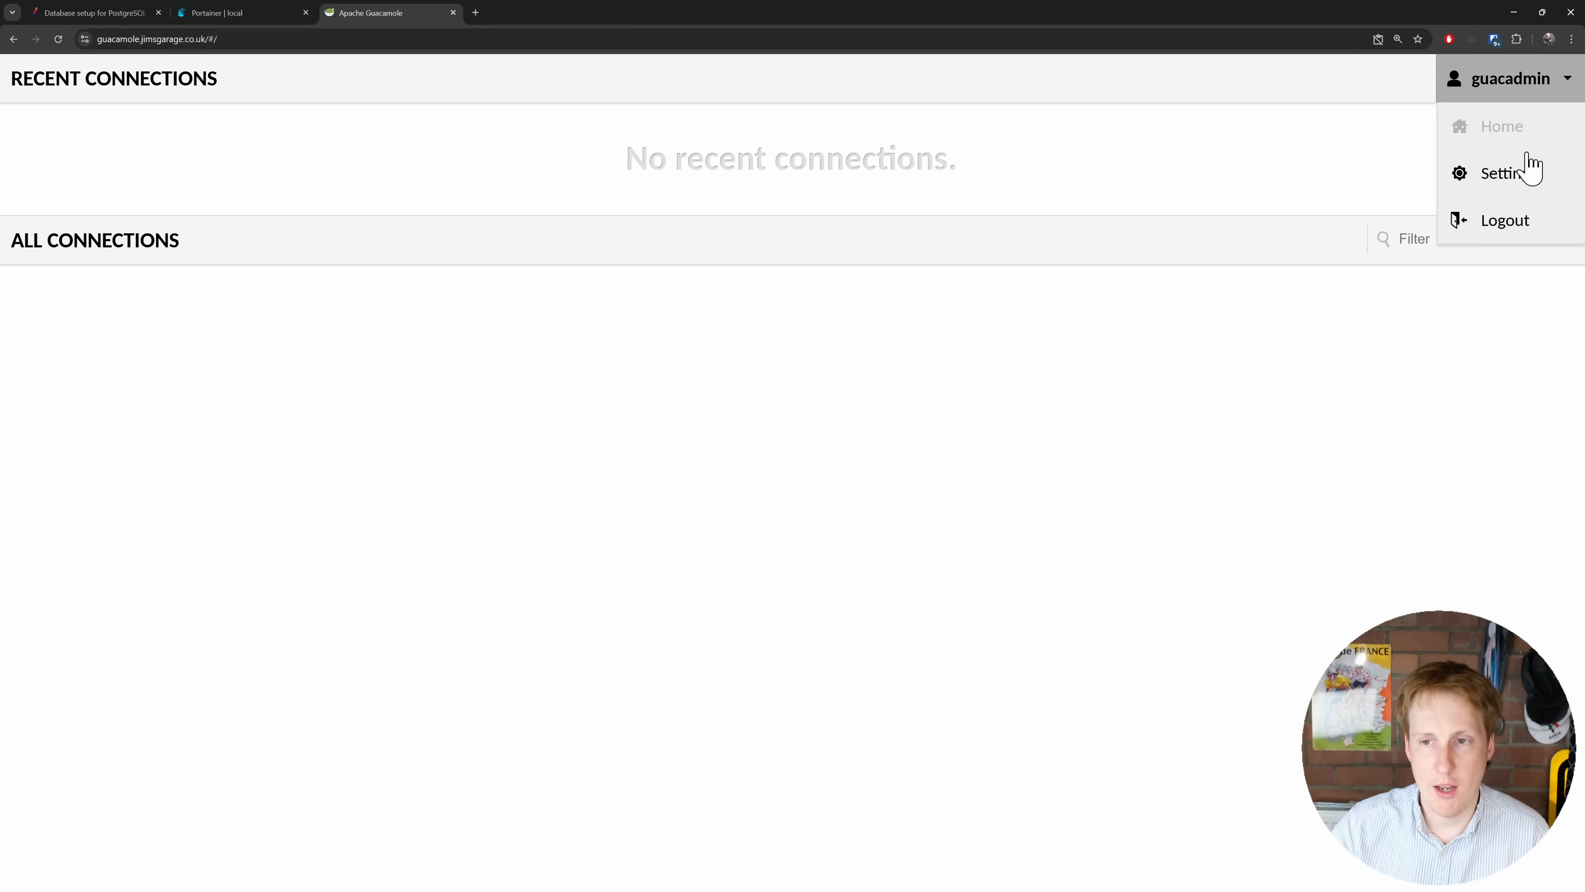
pyautogui.click(1528, 173)
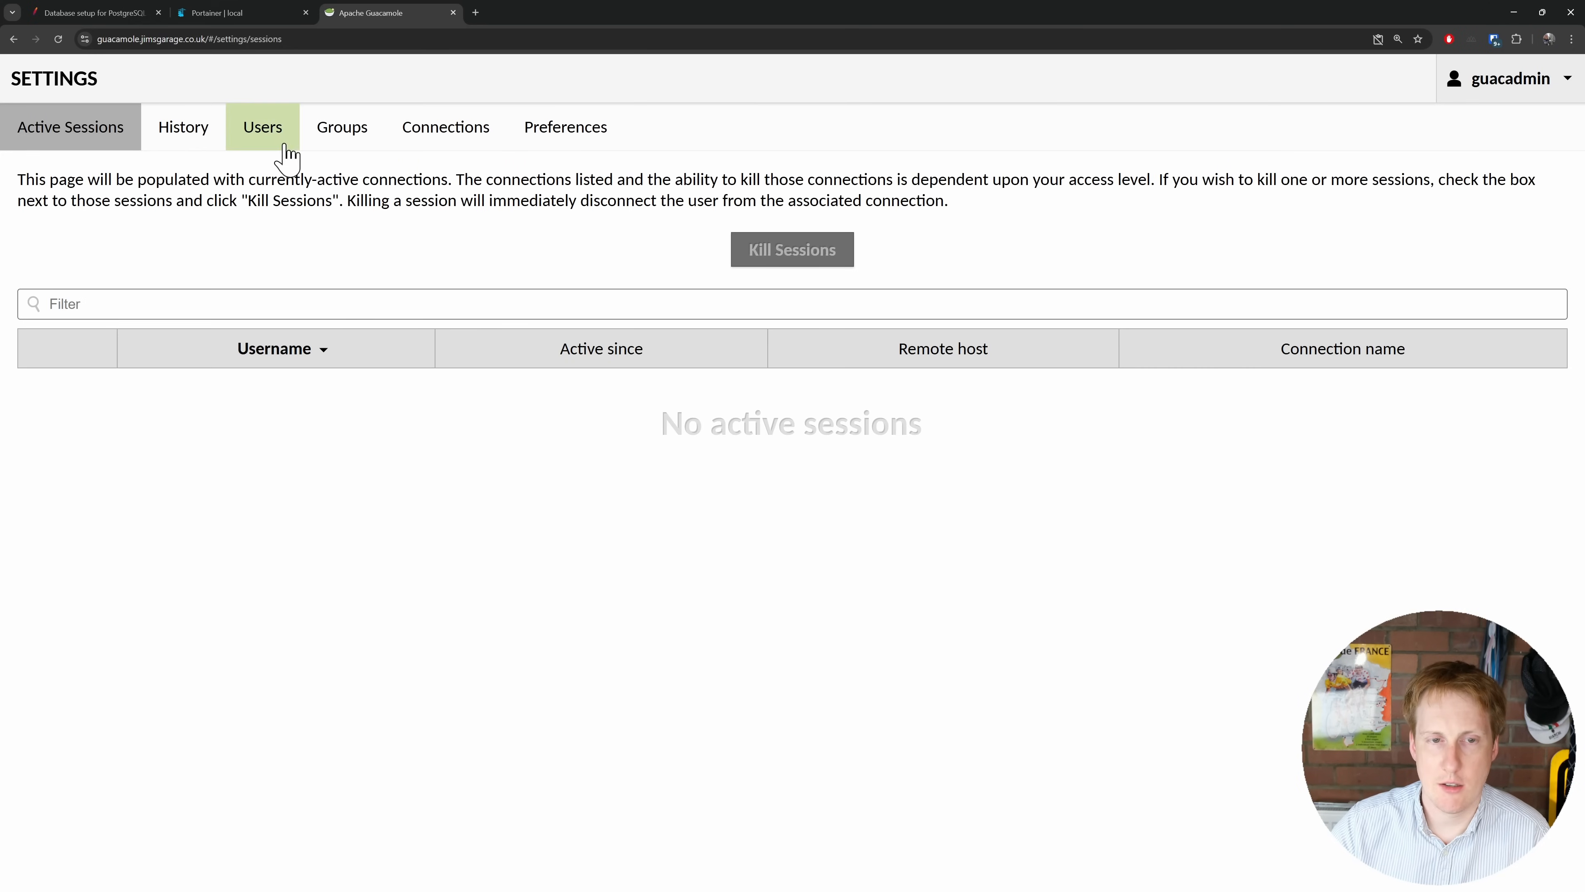
pyautogui.click(280, 145)
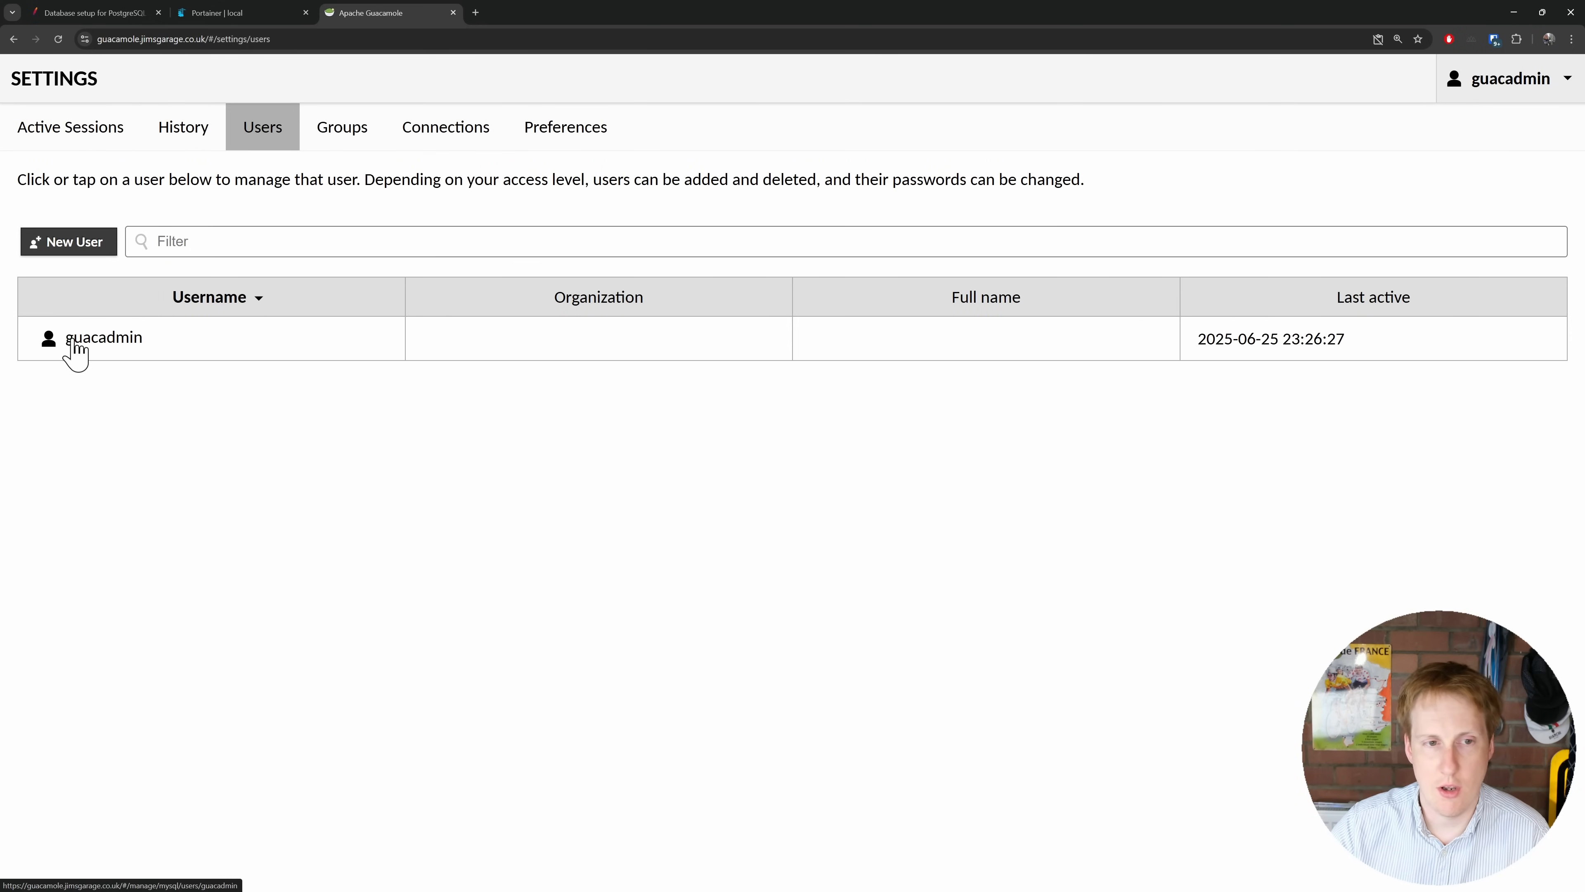
# Step: Start a new user and enter its username and password
pyautogui.click(58, 247)
pyautogui.click(199, 135)
pyautogui.press('Tab')
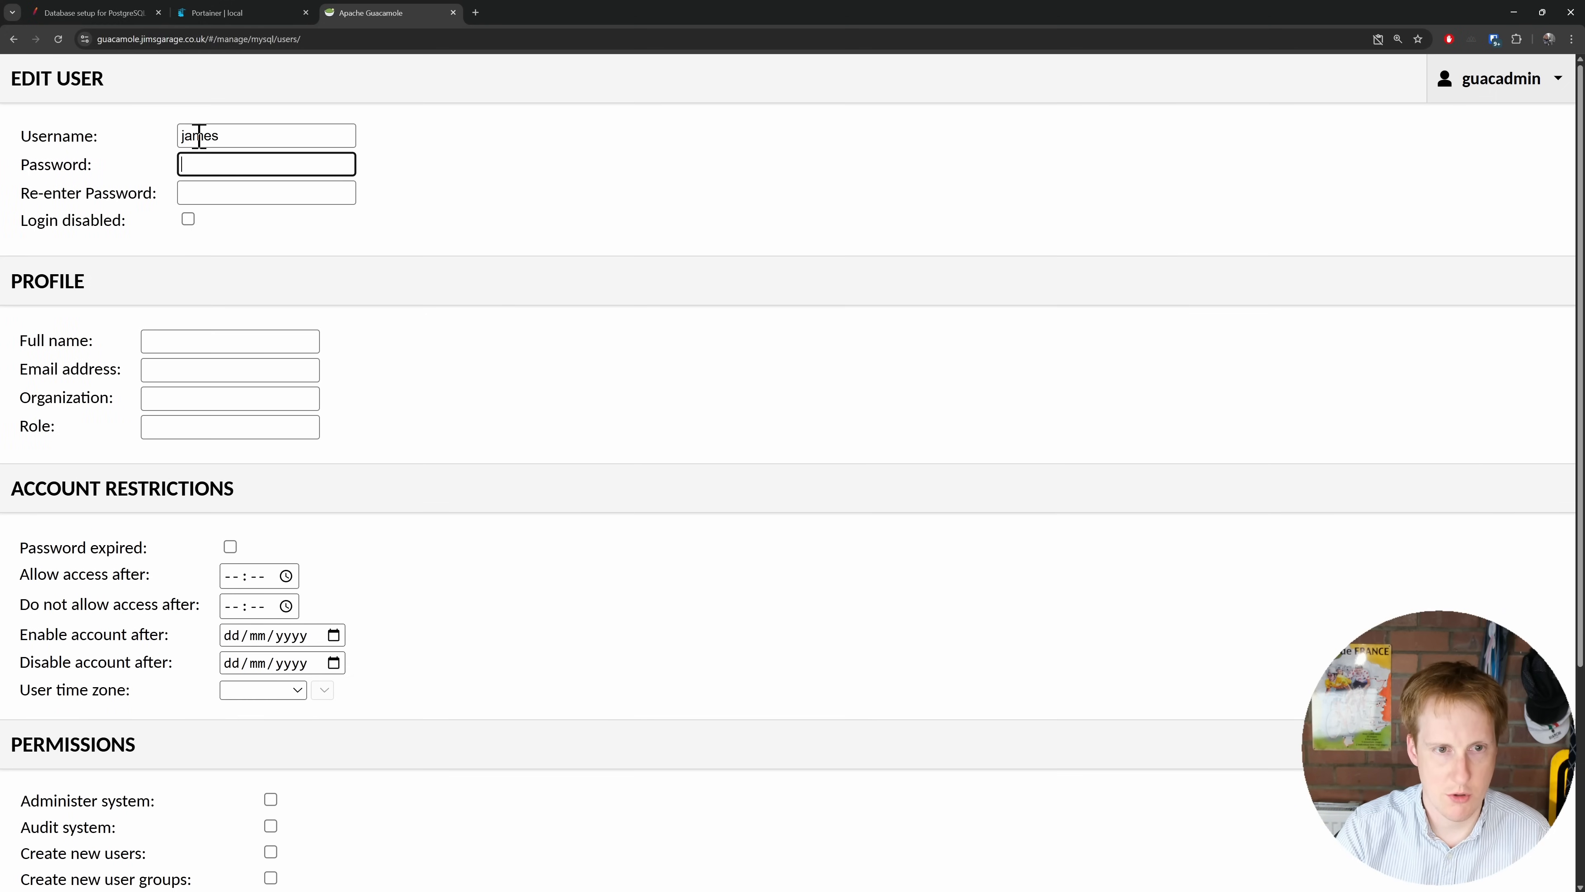
pyautogui.press('Tab')
# Step: Grant create-connection, create-connection-group and change-own-password permissions, then save the user
pyautogui.scroll(-5, 349, 554)
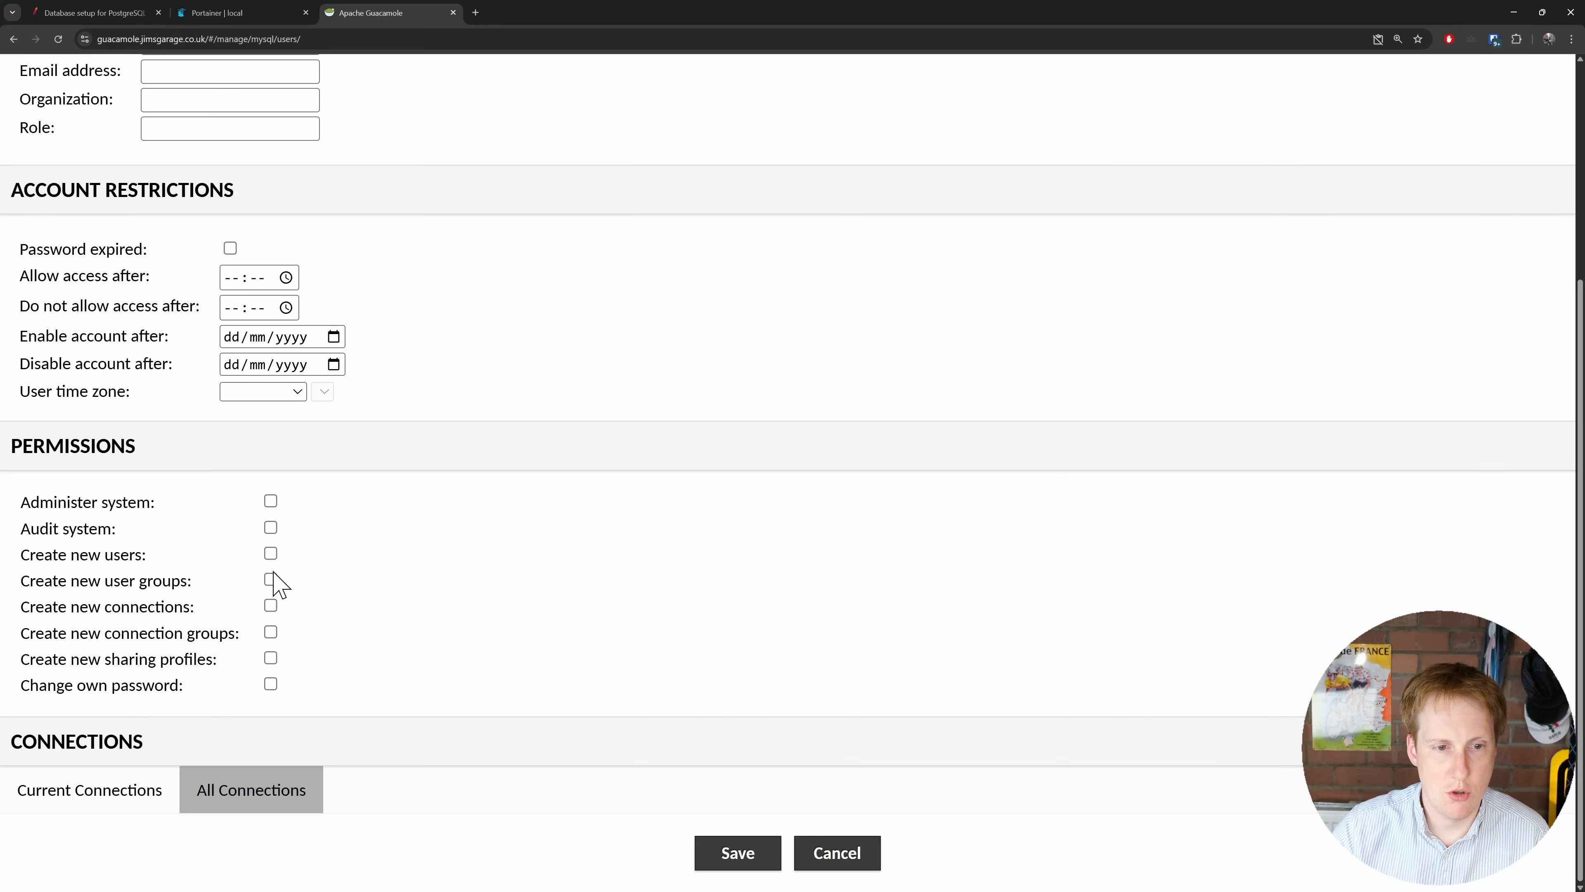
pyautogui.click(272, 605)
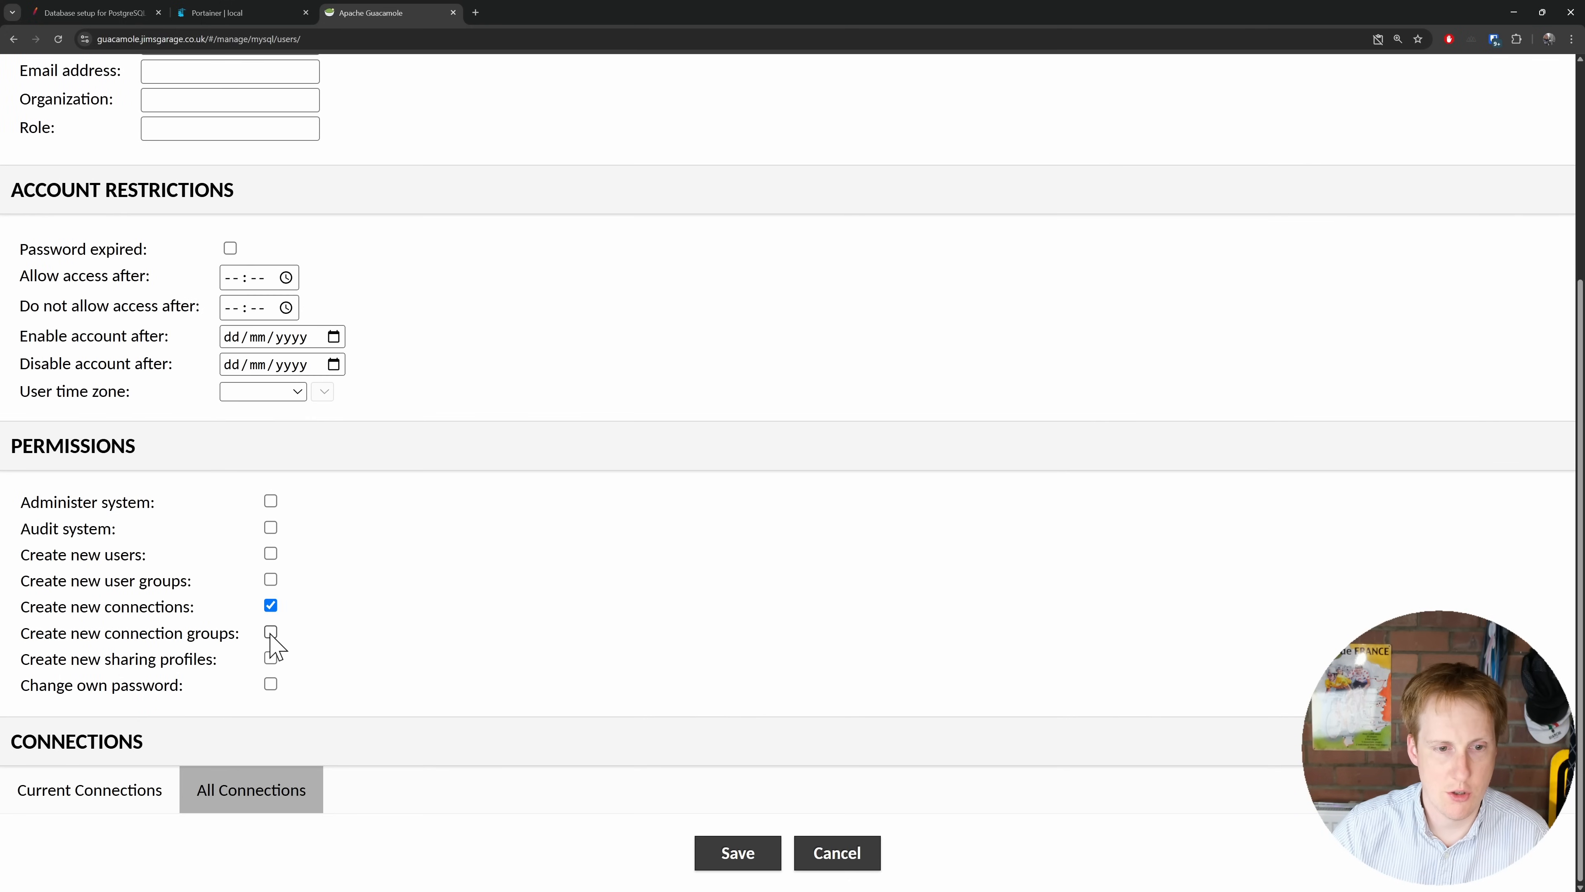
pyautogui.click(273, 633)
pyautogui.click(270, 684)
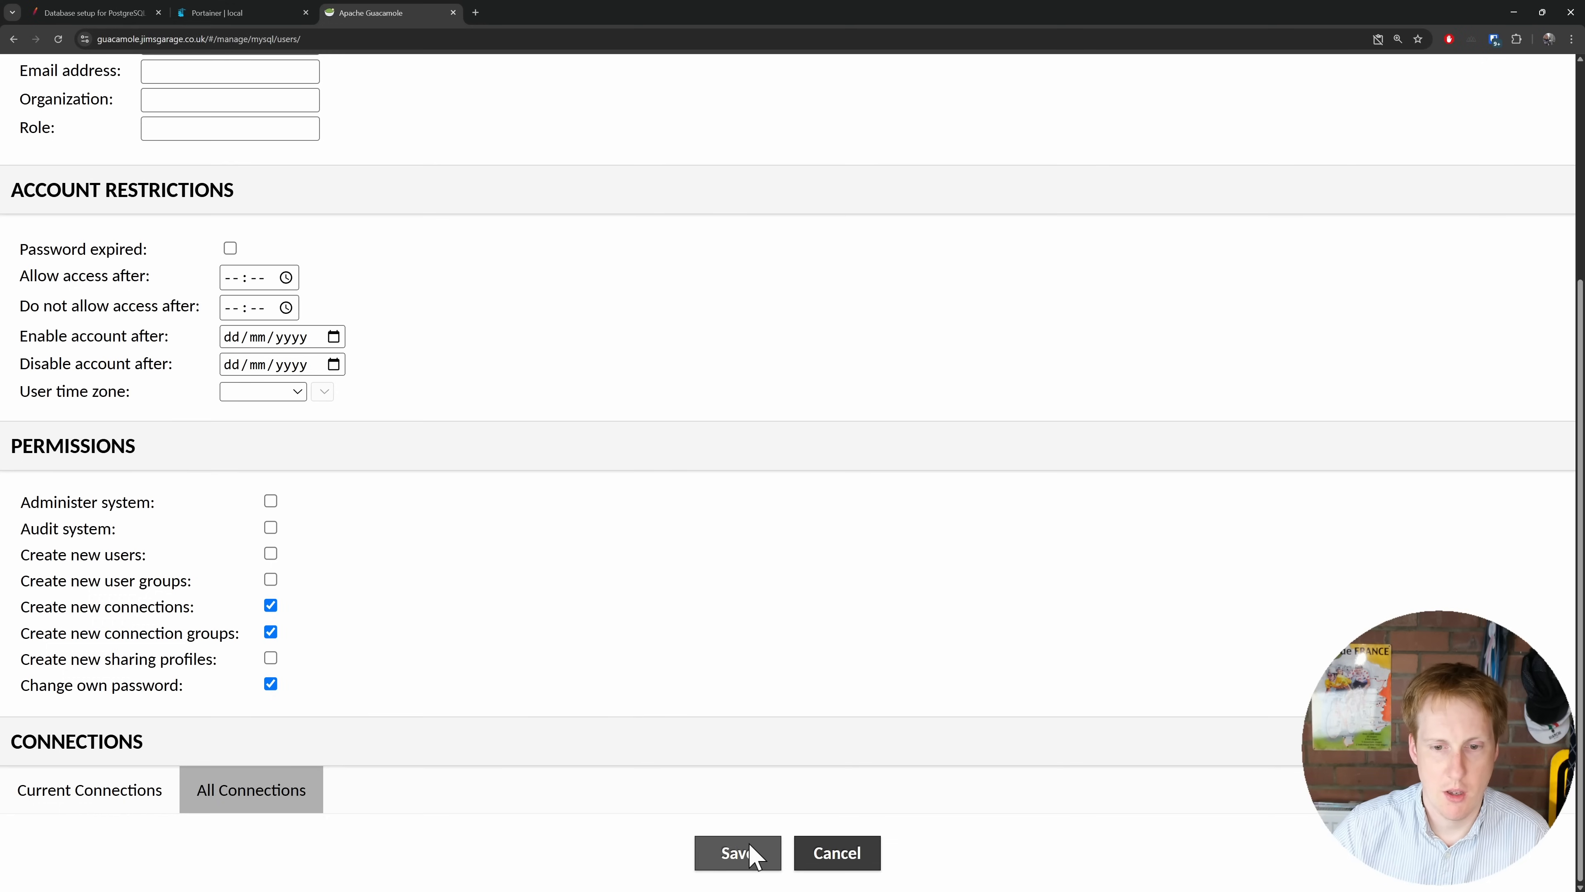
pyautogui.click(736, 854)
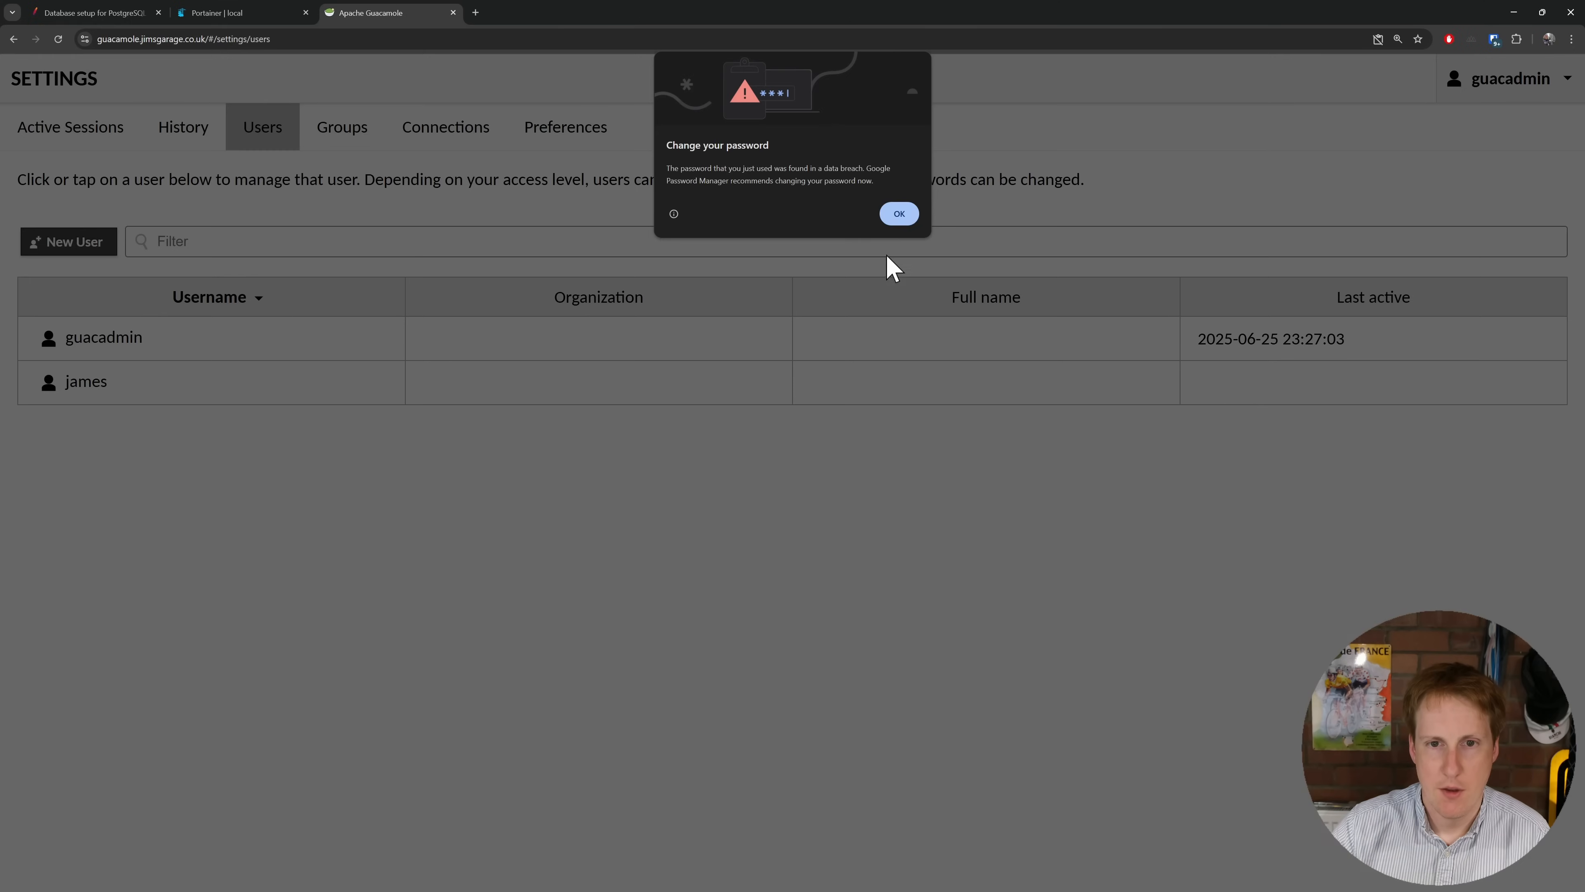
pyautogui.click(903, 216)
pyautogui.click(1557, 81)
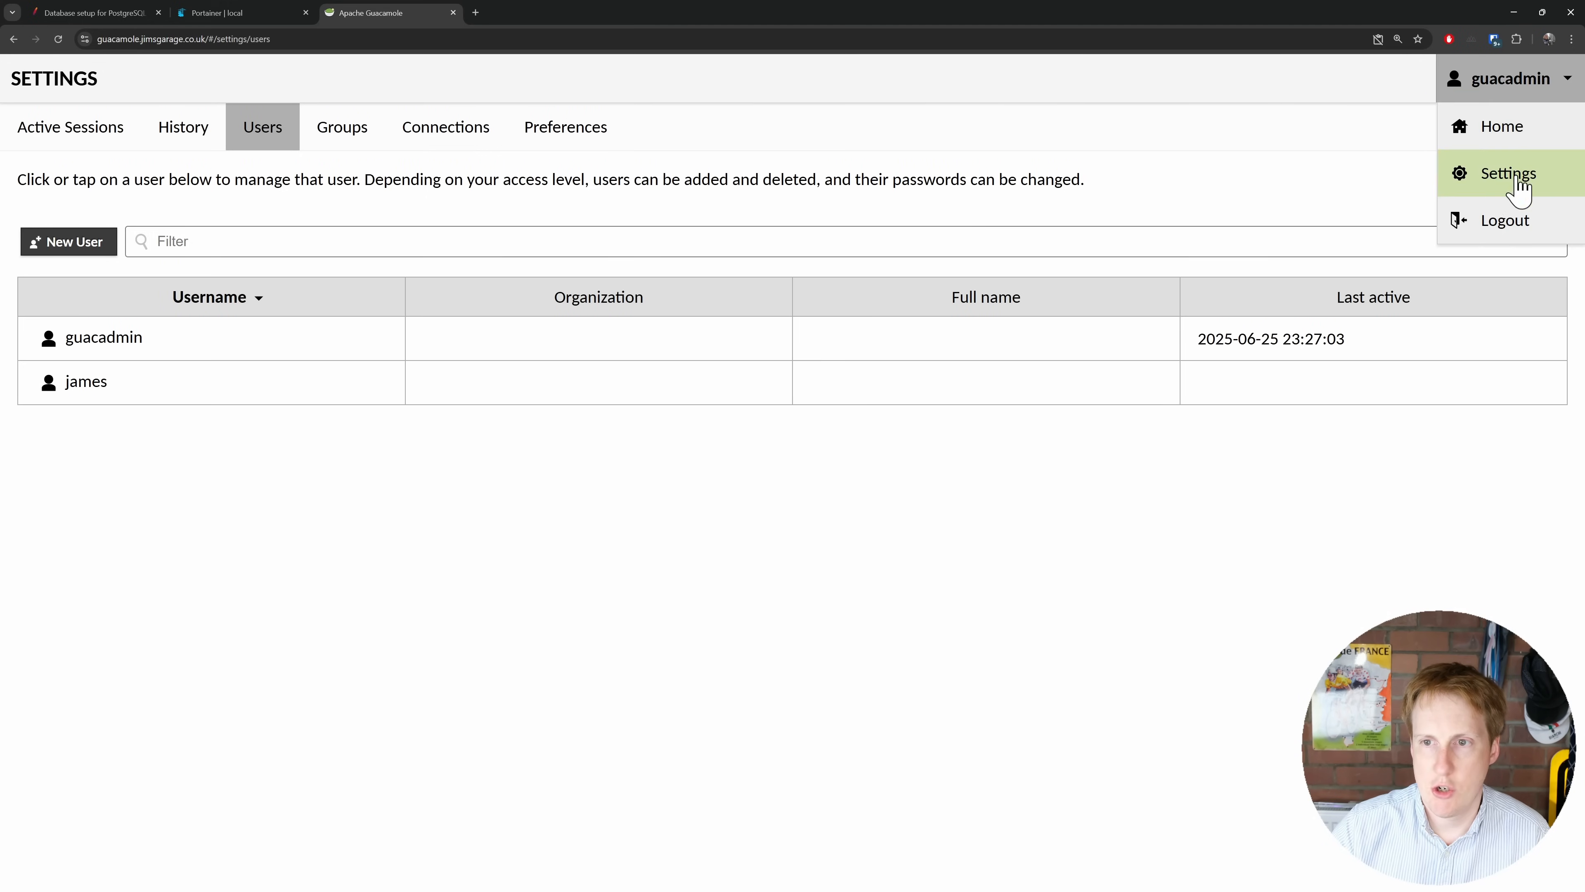
# Step: Log out of the administrator account and sign in as the new user
pyautogui.click(1511, 216)
pyautogui.click(783, 486)
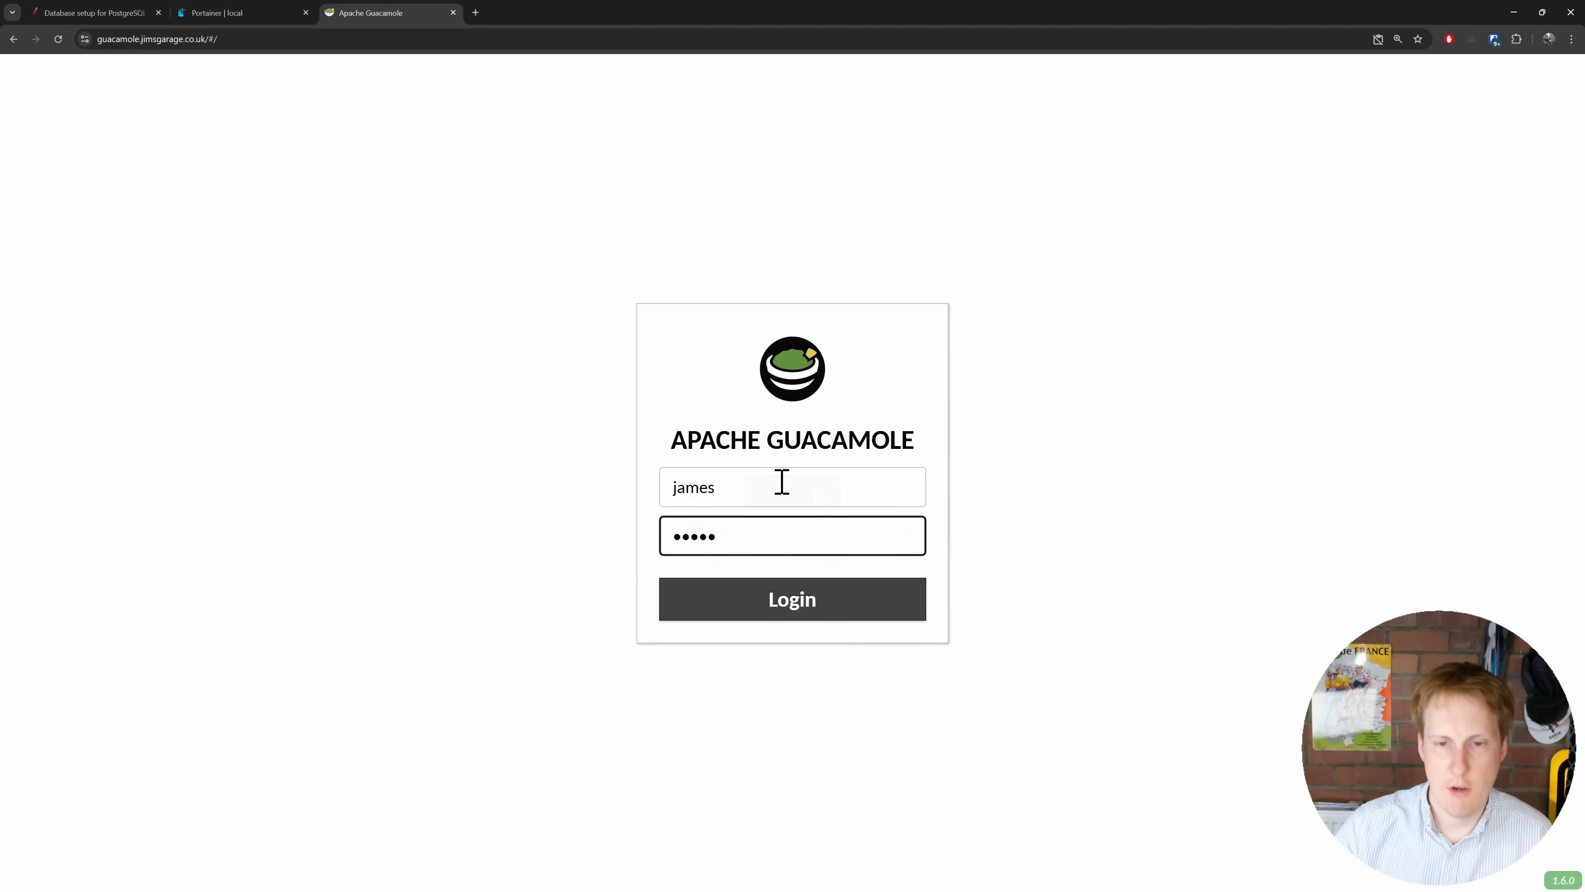
pyautogui.click(786, 609)
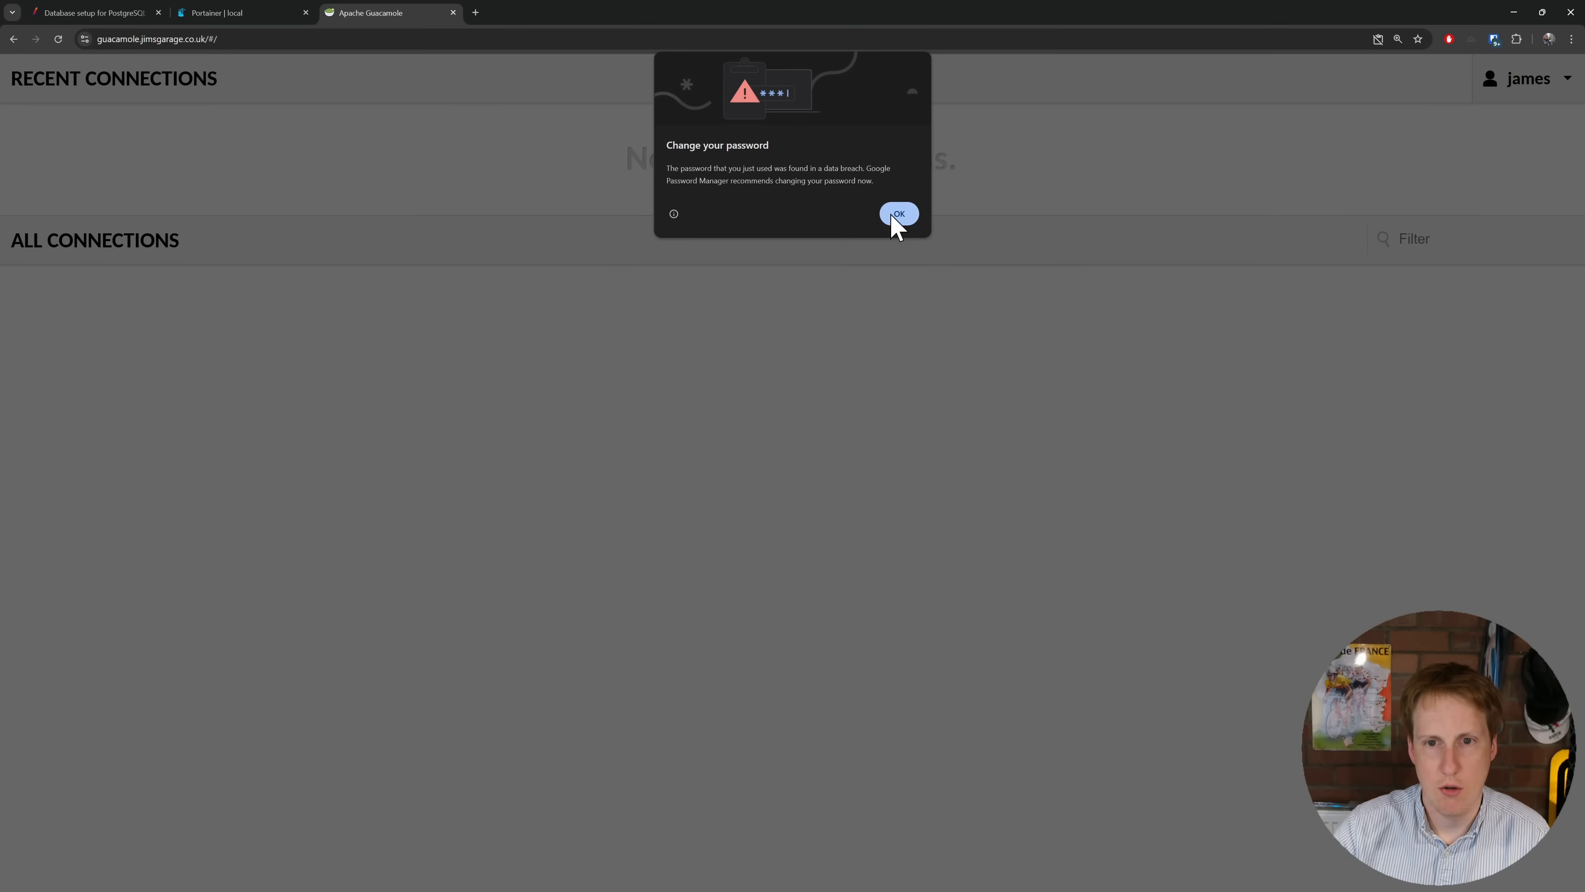
pyautogui.click(894, 216)
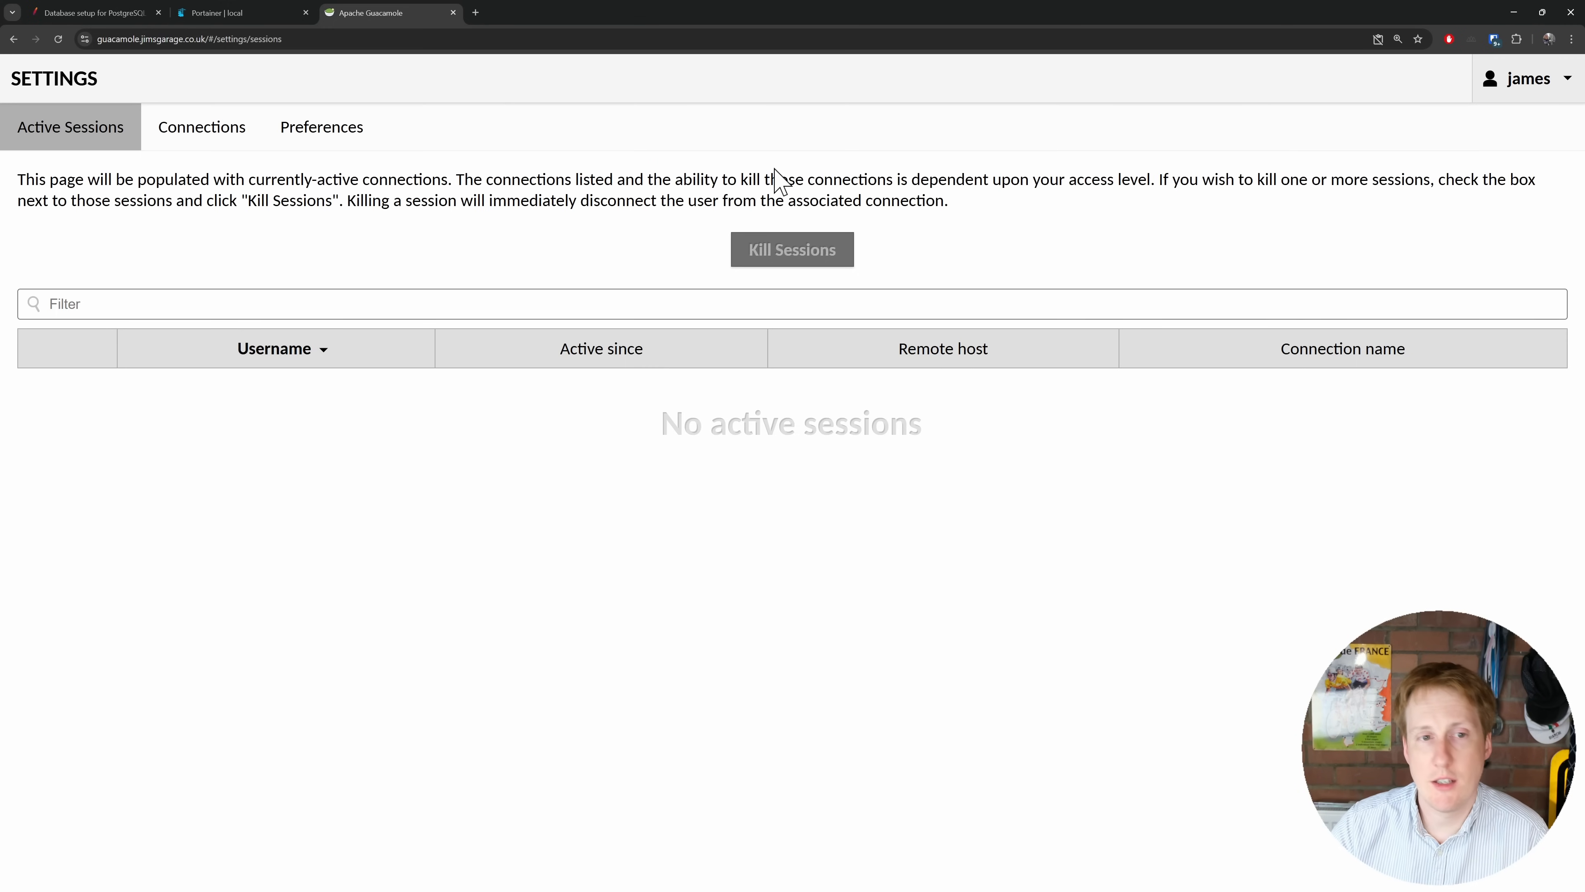
# Step: Review the new user's Connections settings and Preferences, then log out
pyautogui.click(218, 132)
pyautogui.click(322, 132)
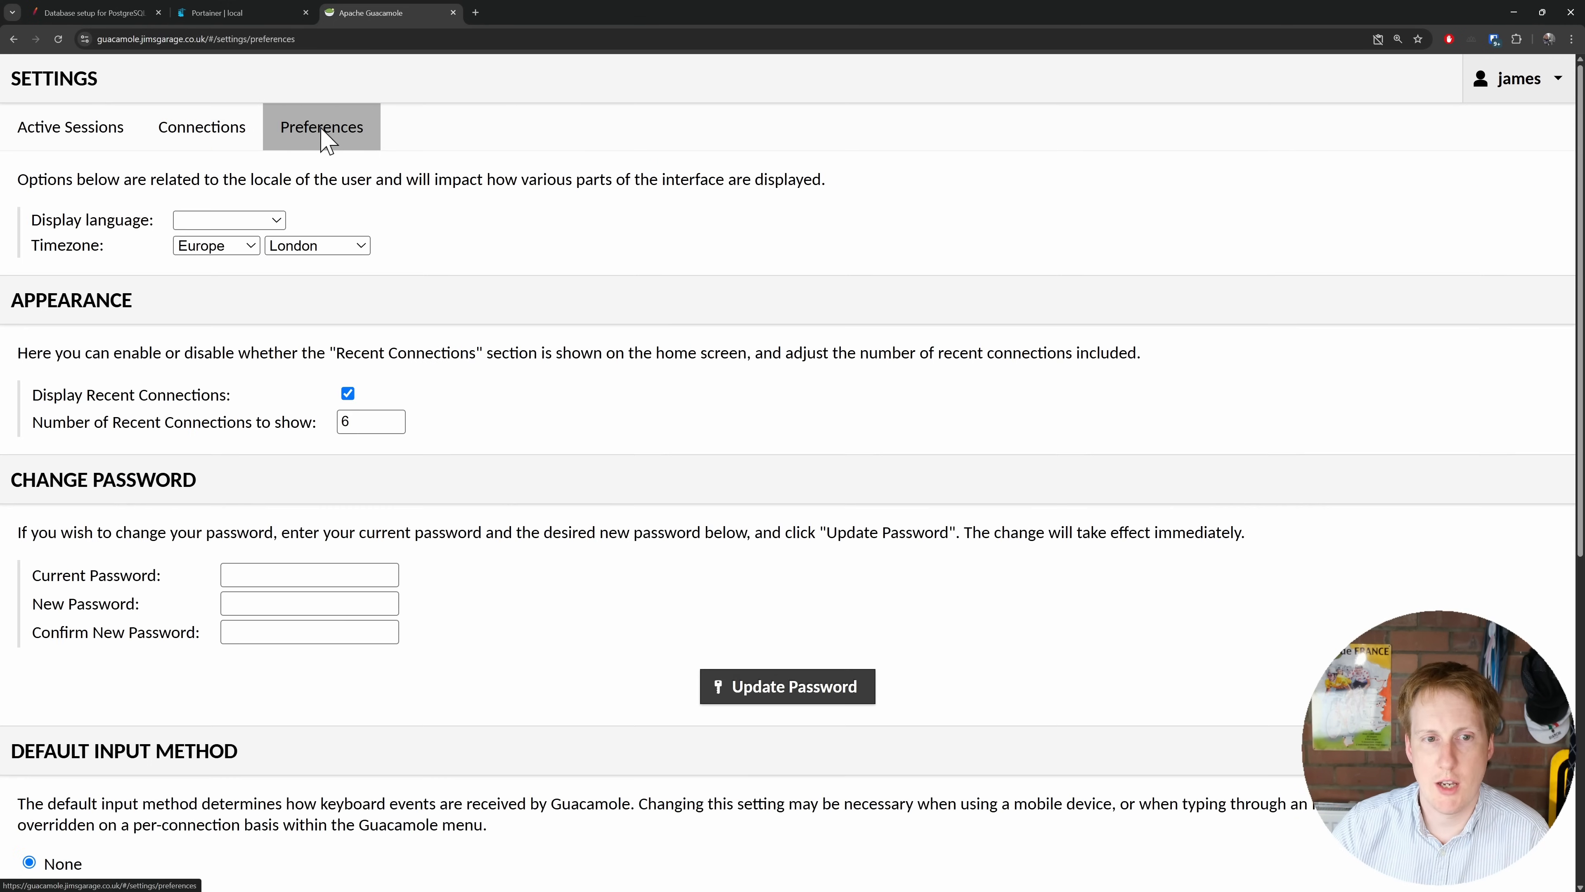
pyautogui.scroll(-2, 431, 347)
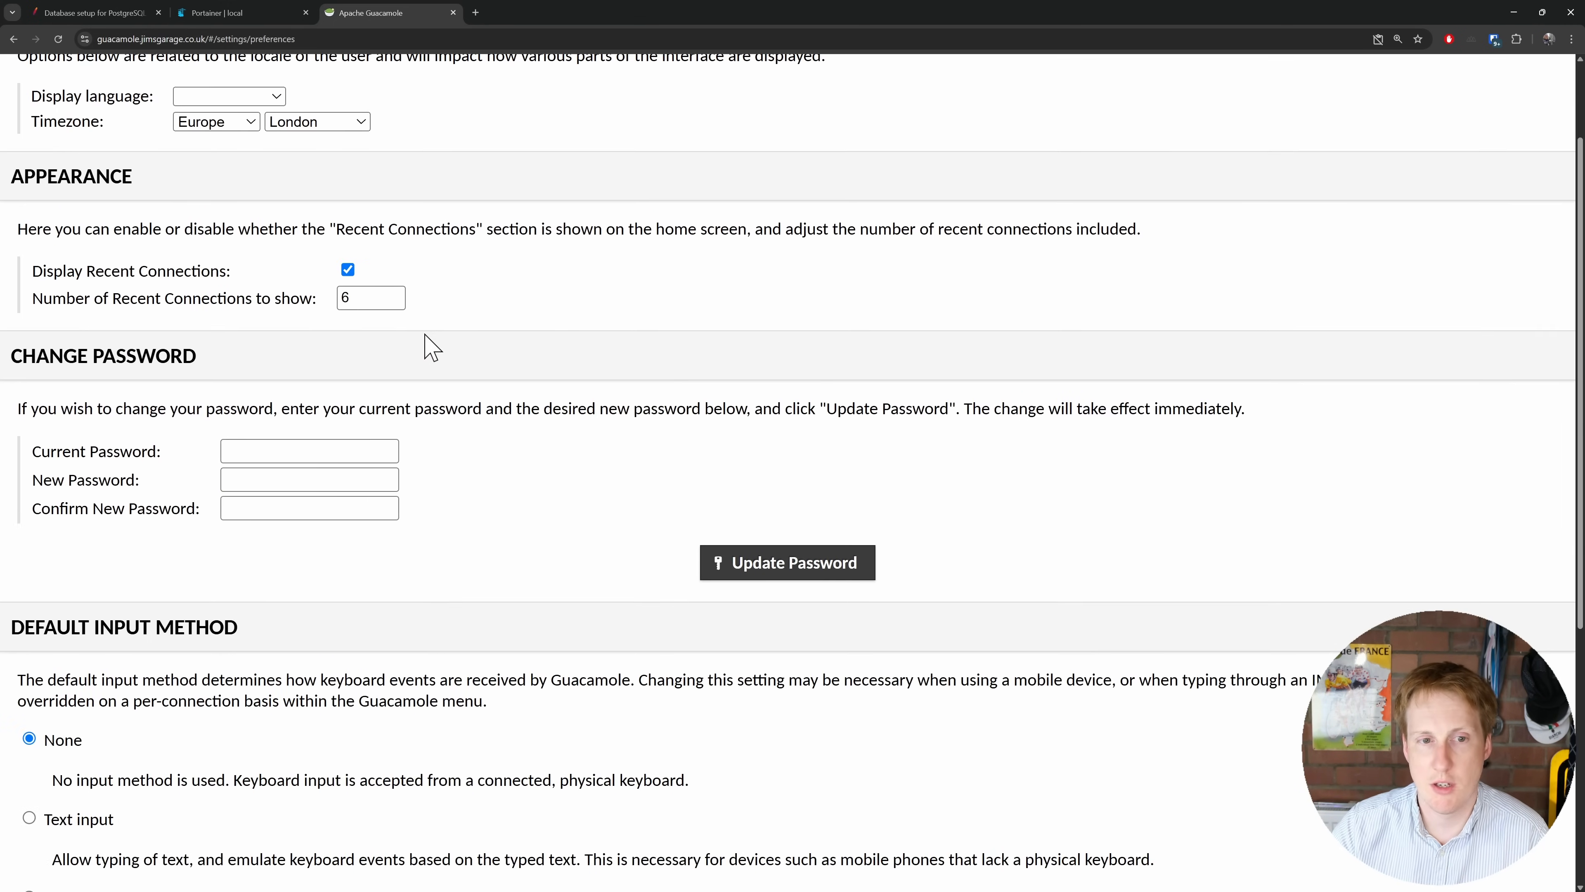
pyautogui.scroll(2, 419, 345)
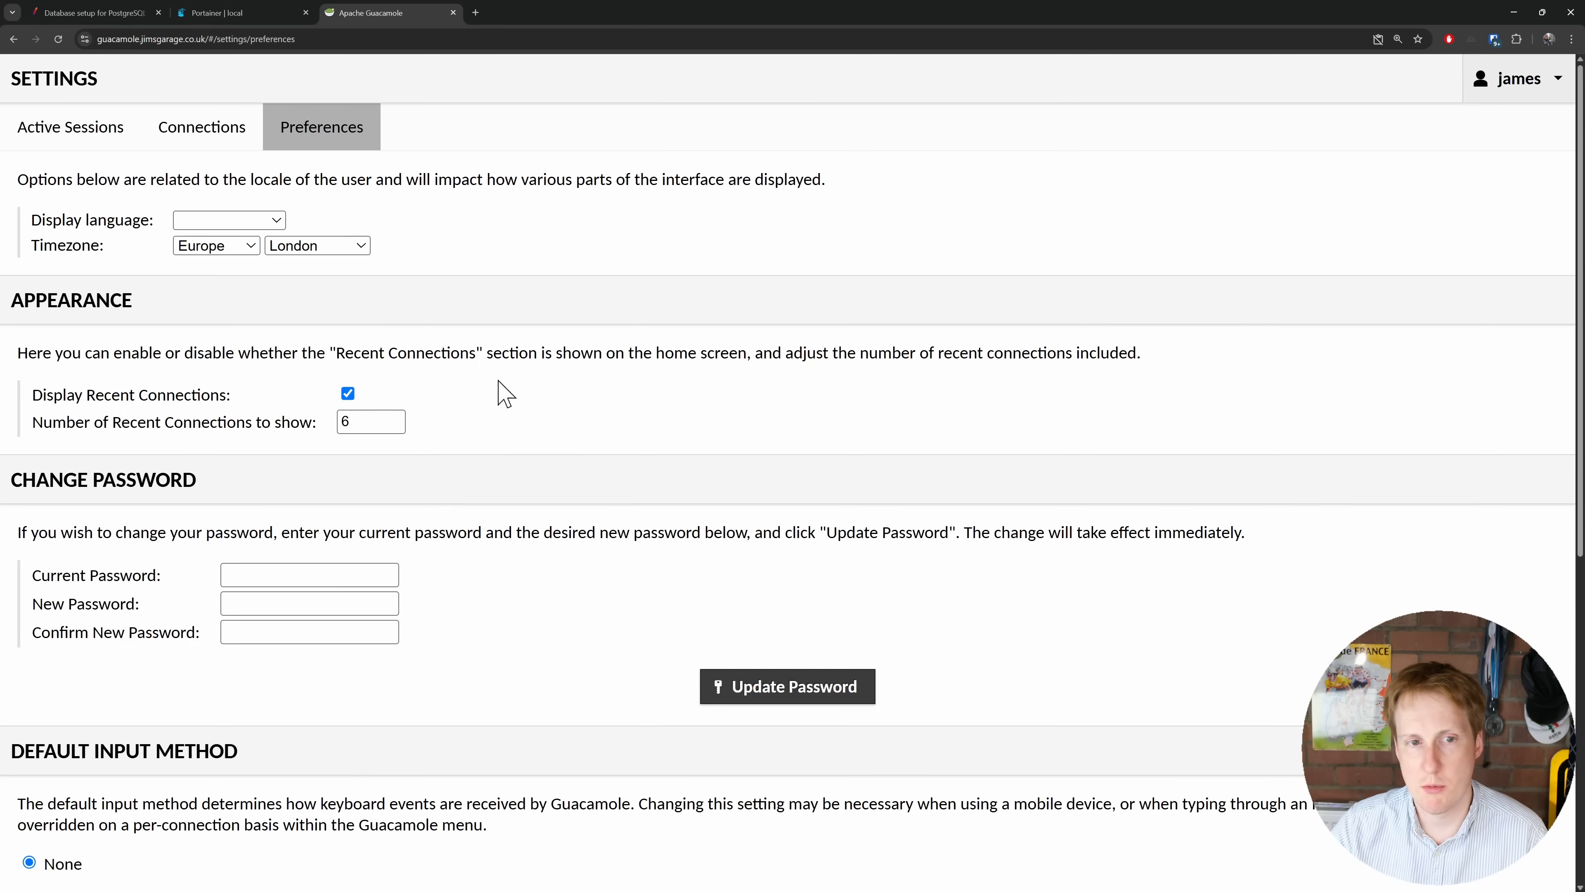
pyautogui.click(1521, 80)
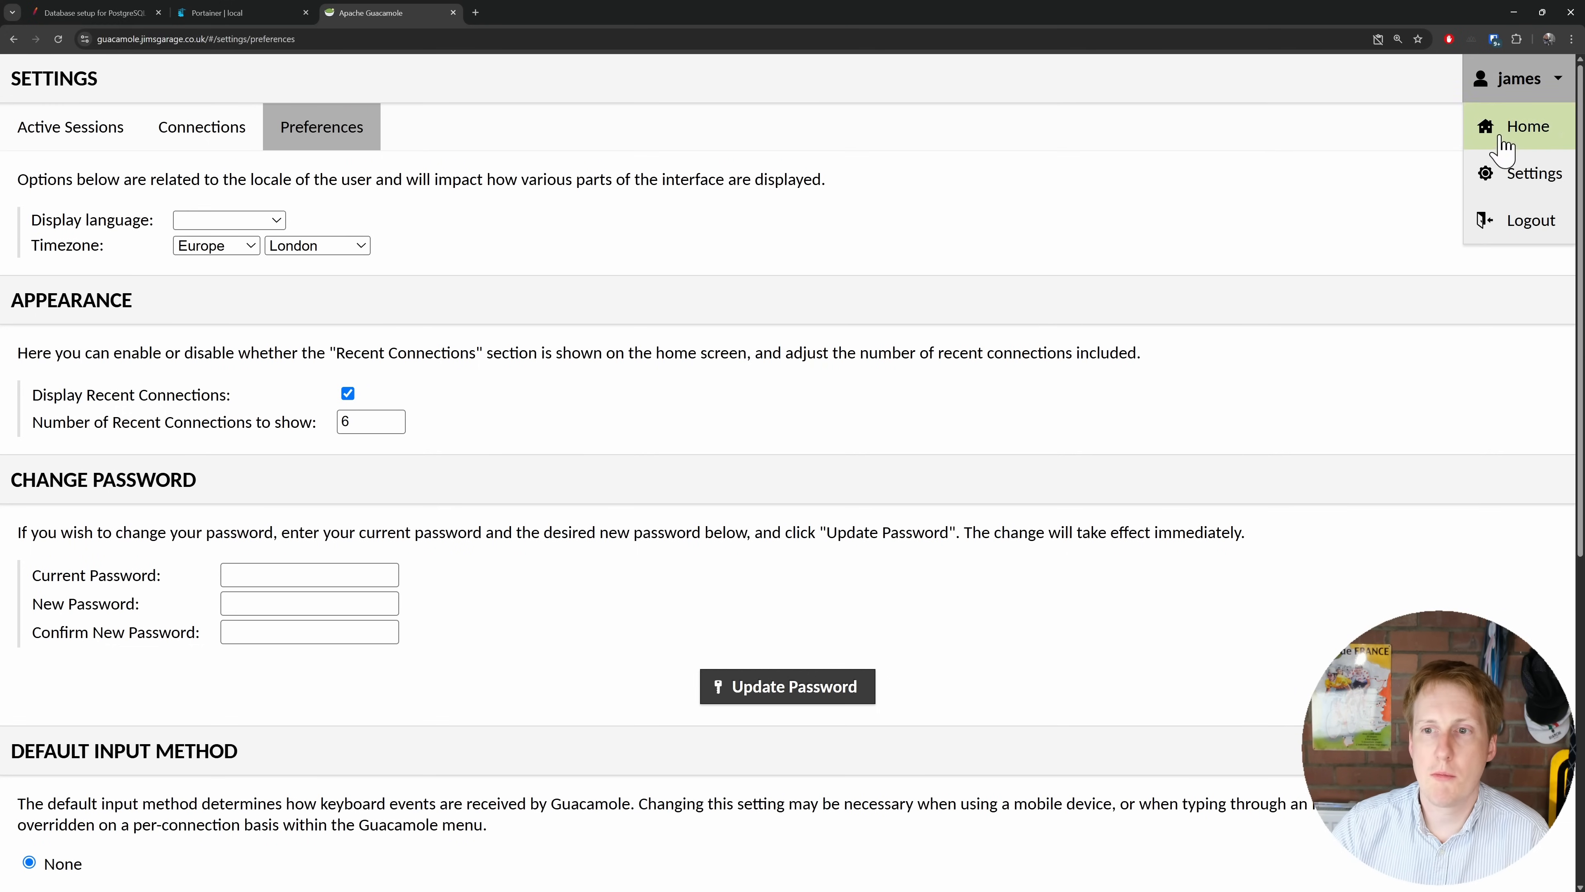
pyautogui.click(1526, 223)
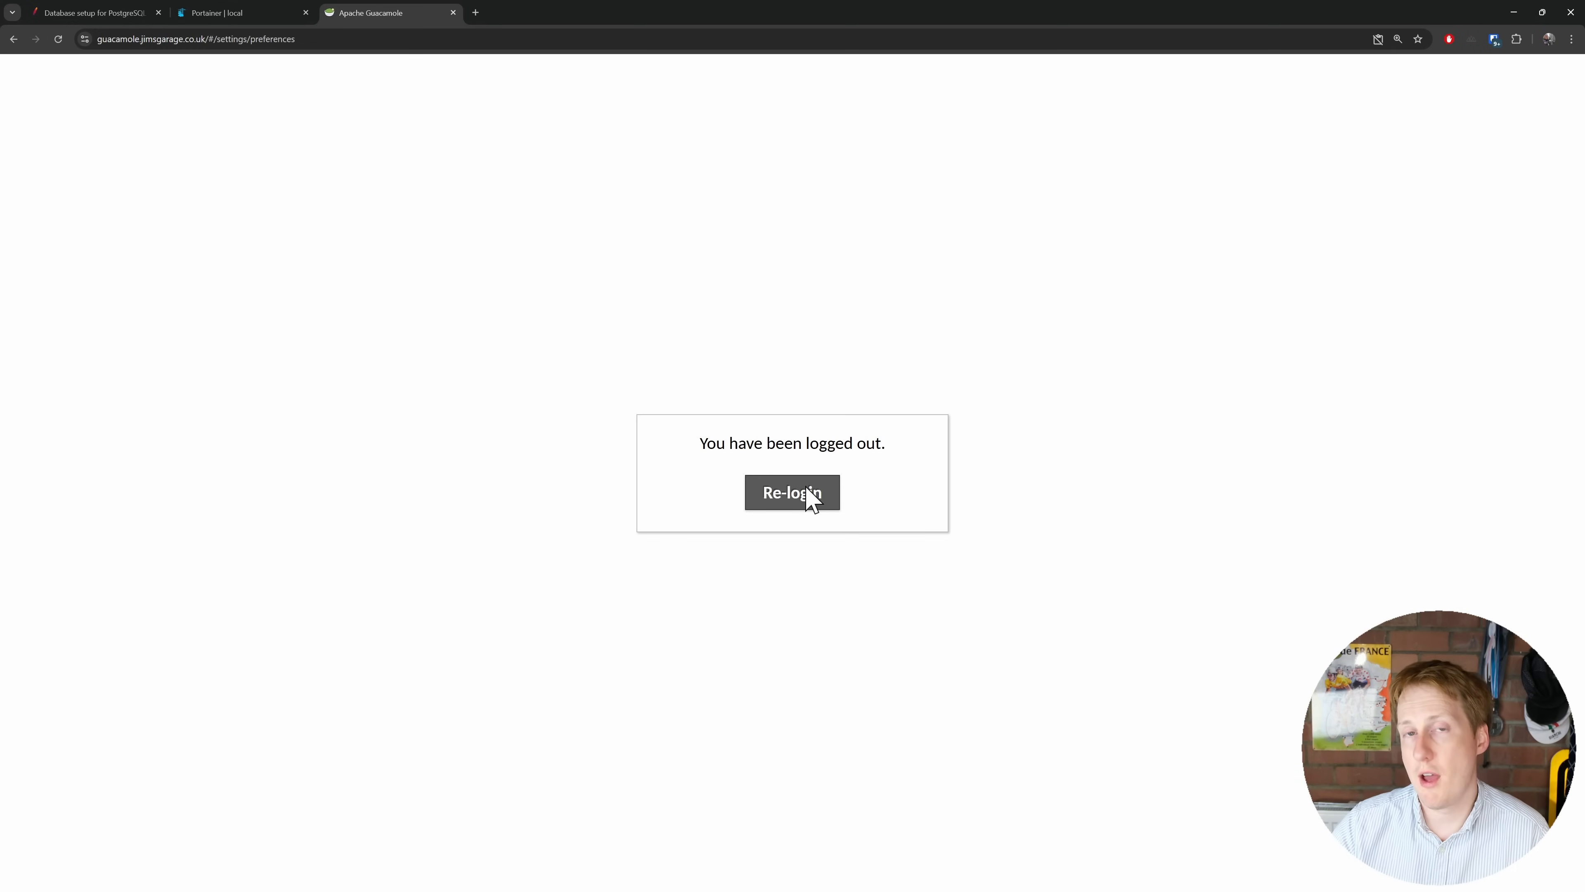
# Step: As administrator, browse the History, Users and Groups settings, cancelling a new-group form unsaved
pyautogui.click(1538, 93)
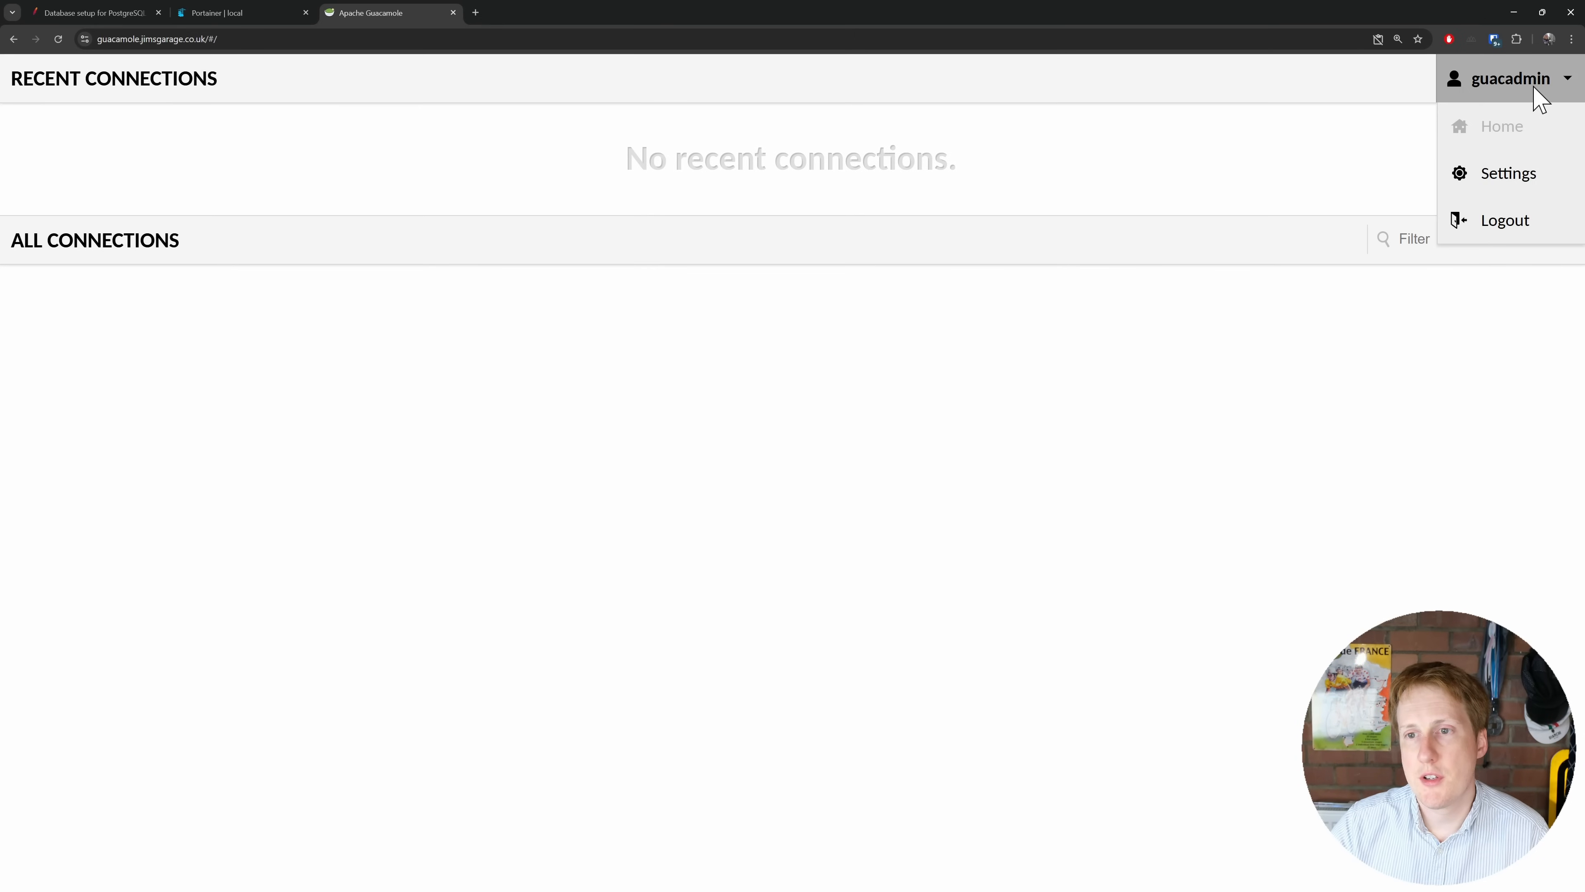
pyautogui.click(1521, 185)
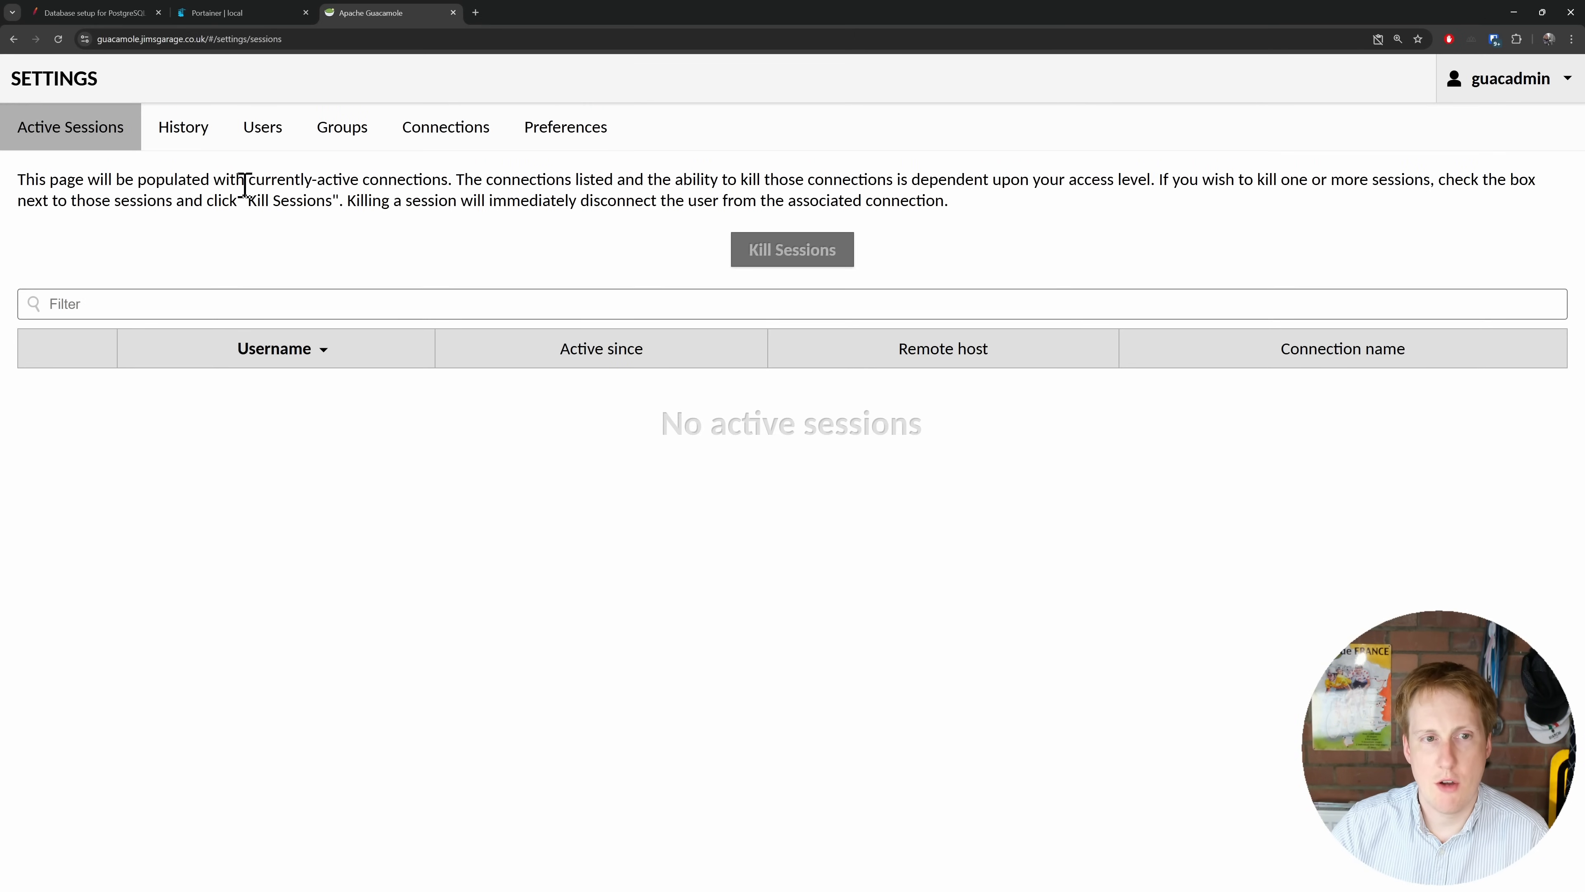
pyautogui.click(181, 138)
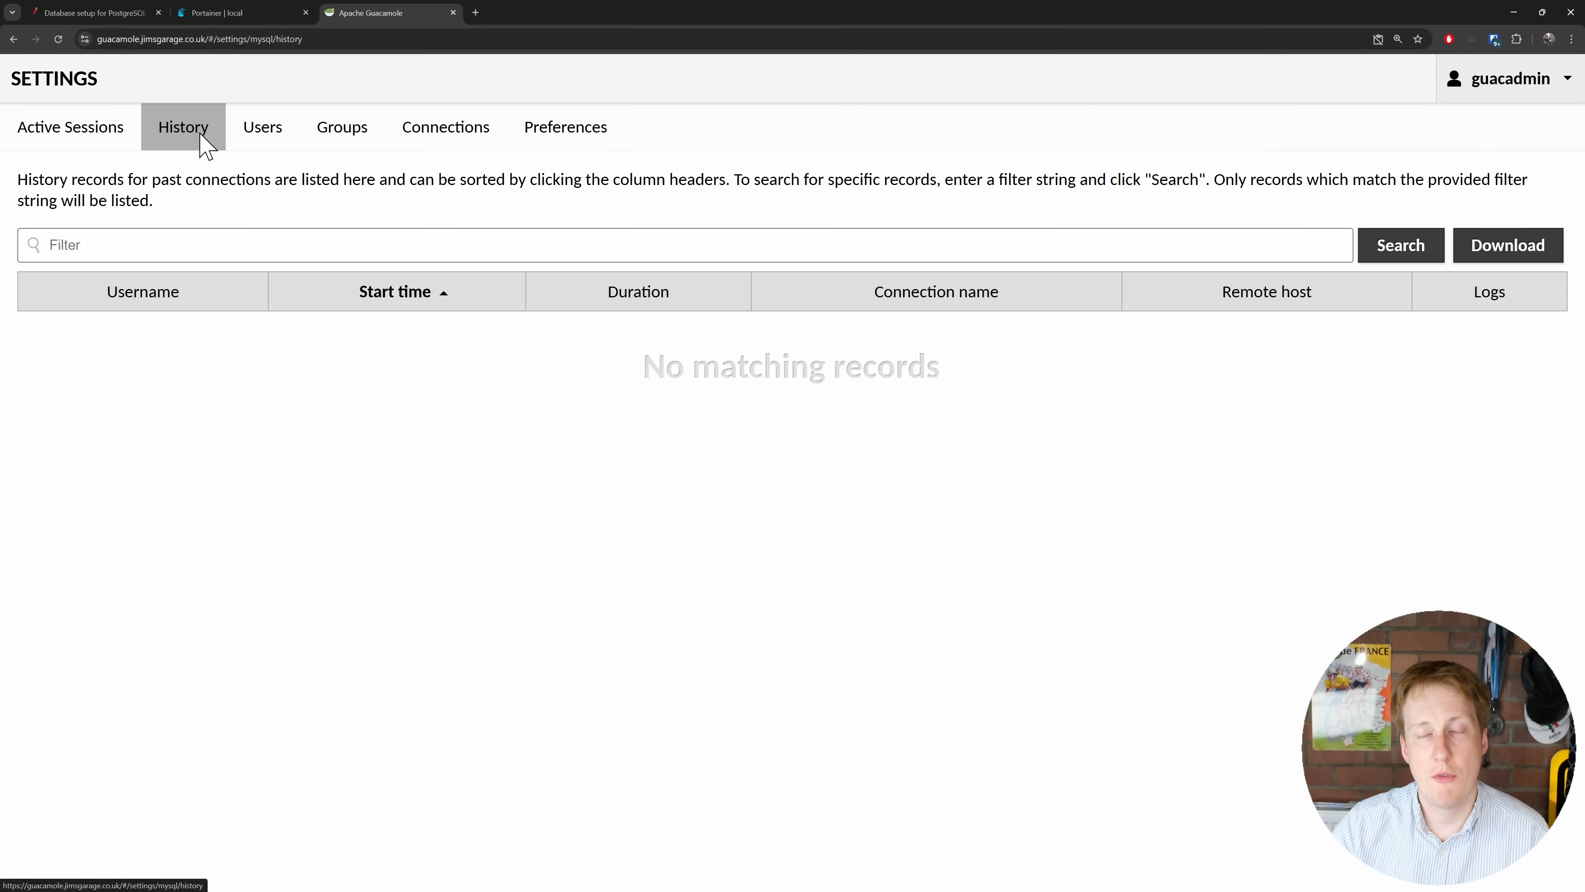
pyautogui.click(260, 145)
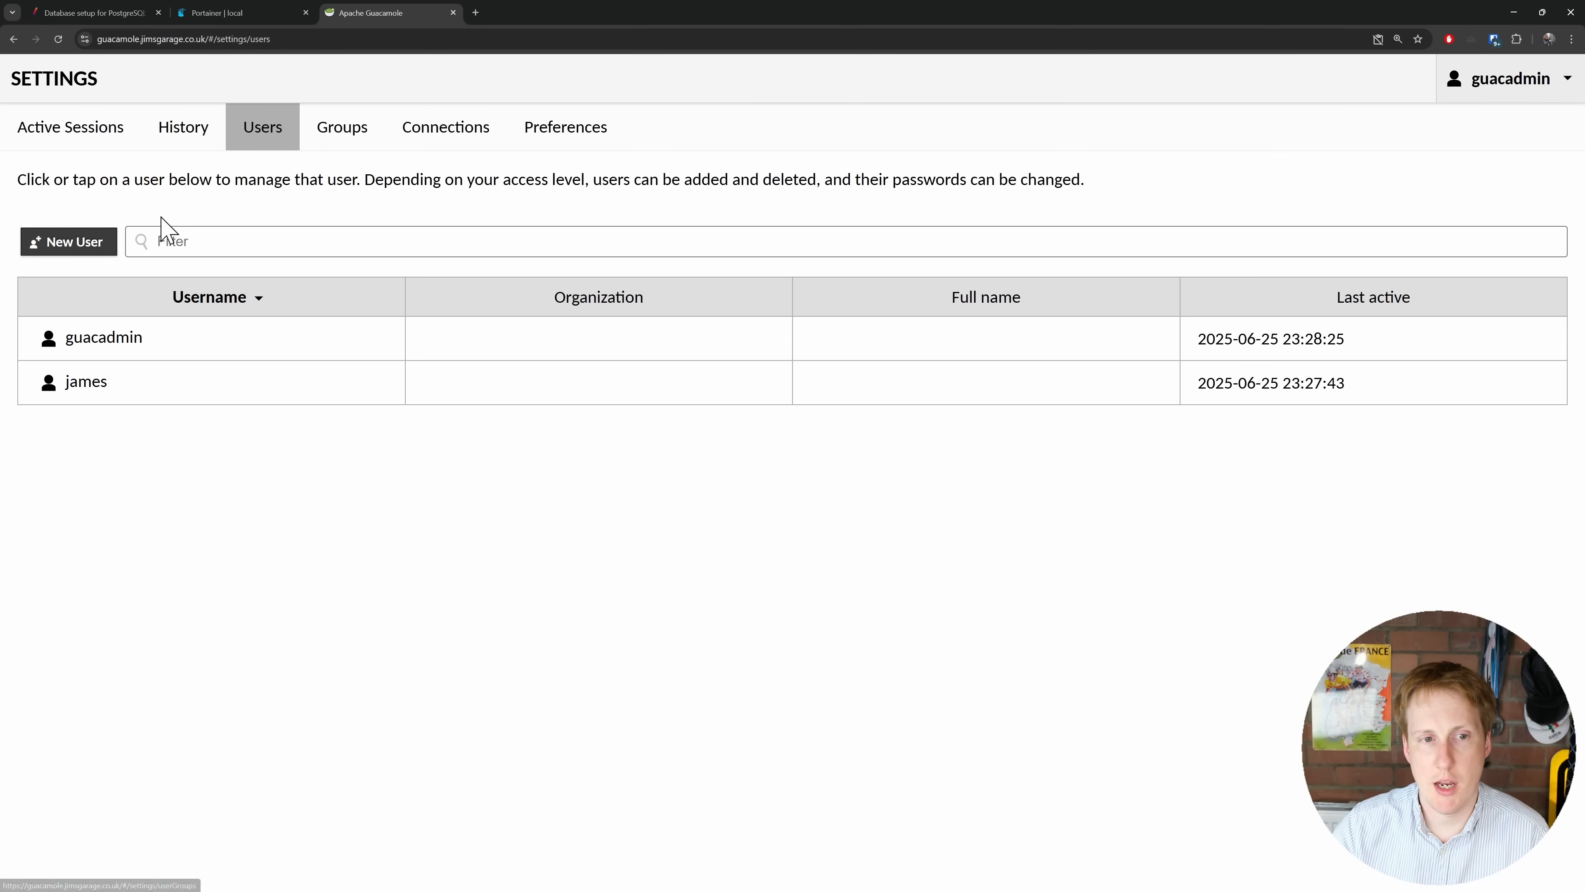
pyautogui.click(330, 147)
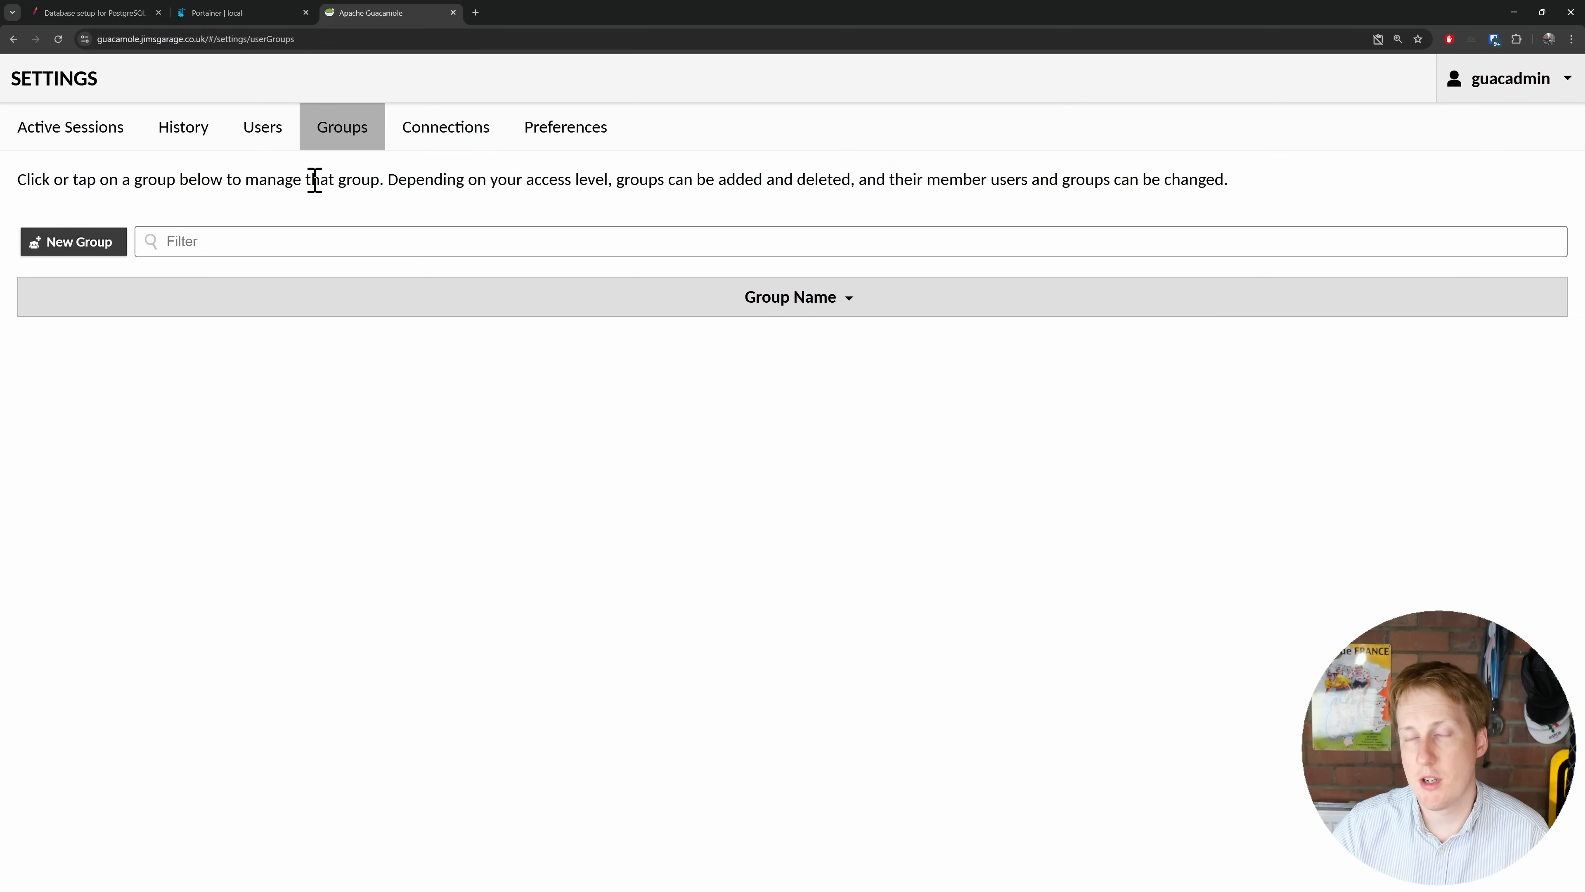
pyautogui.click(79, 232)
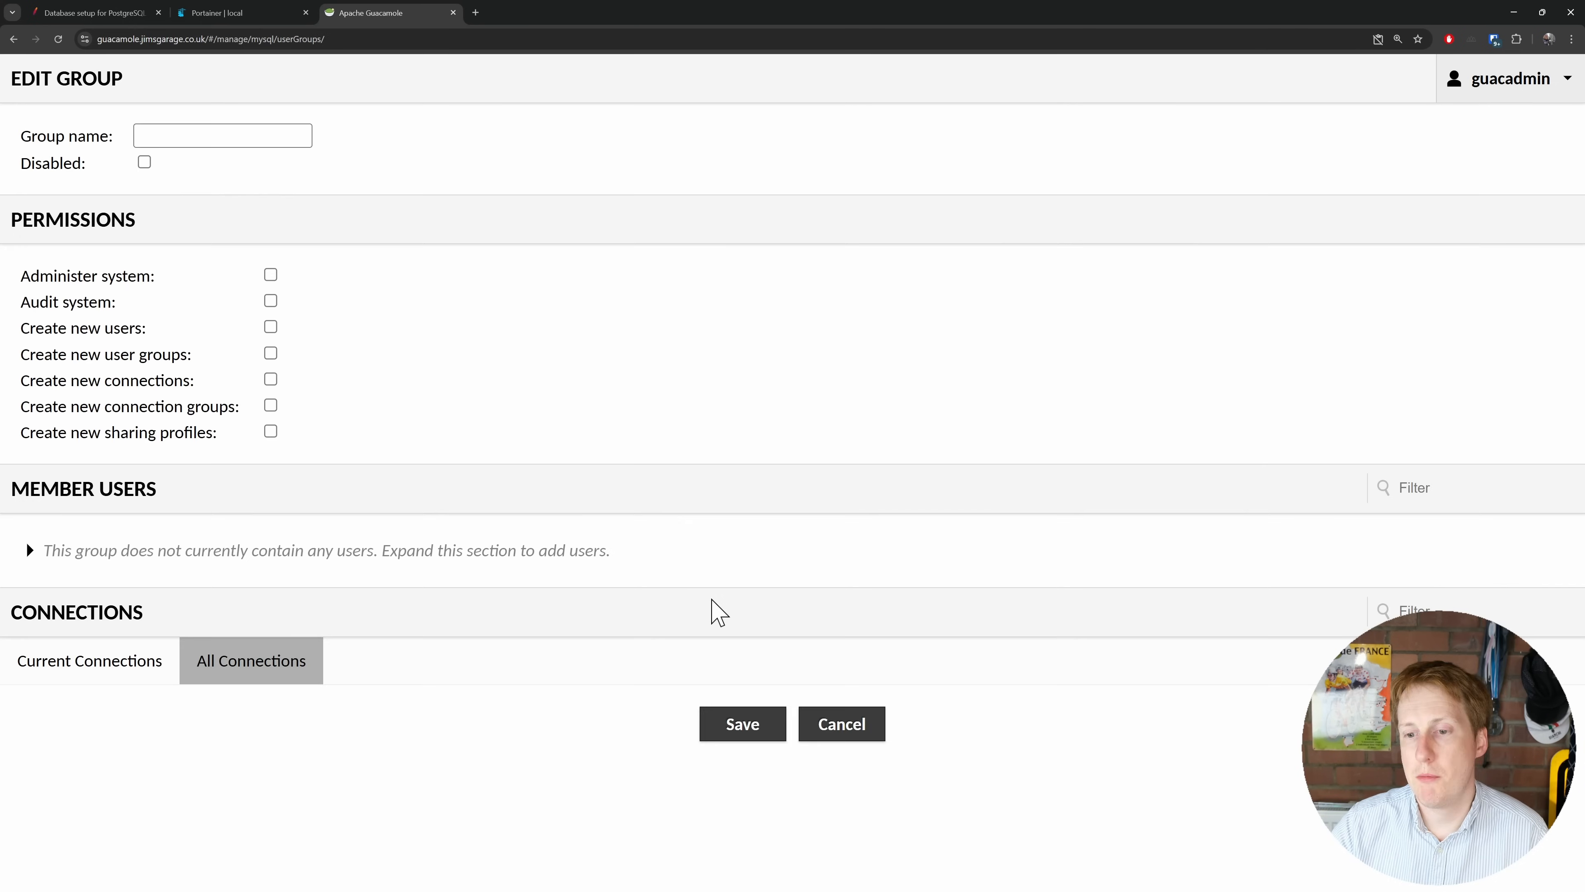
pyautogui.click(855, 726)
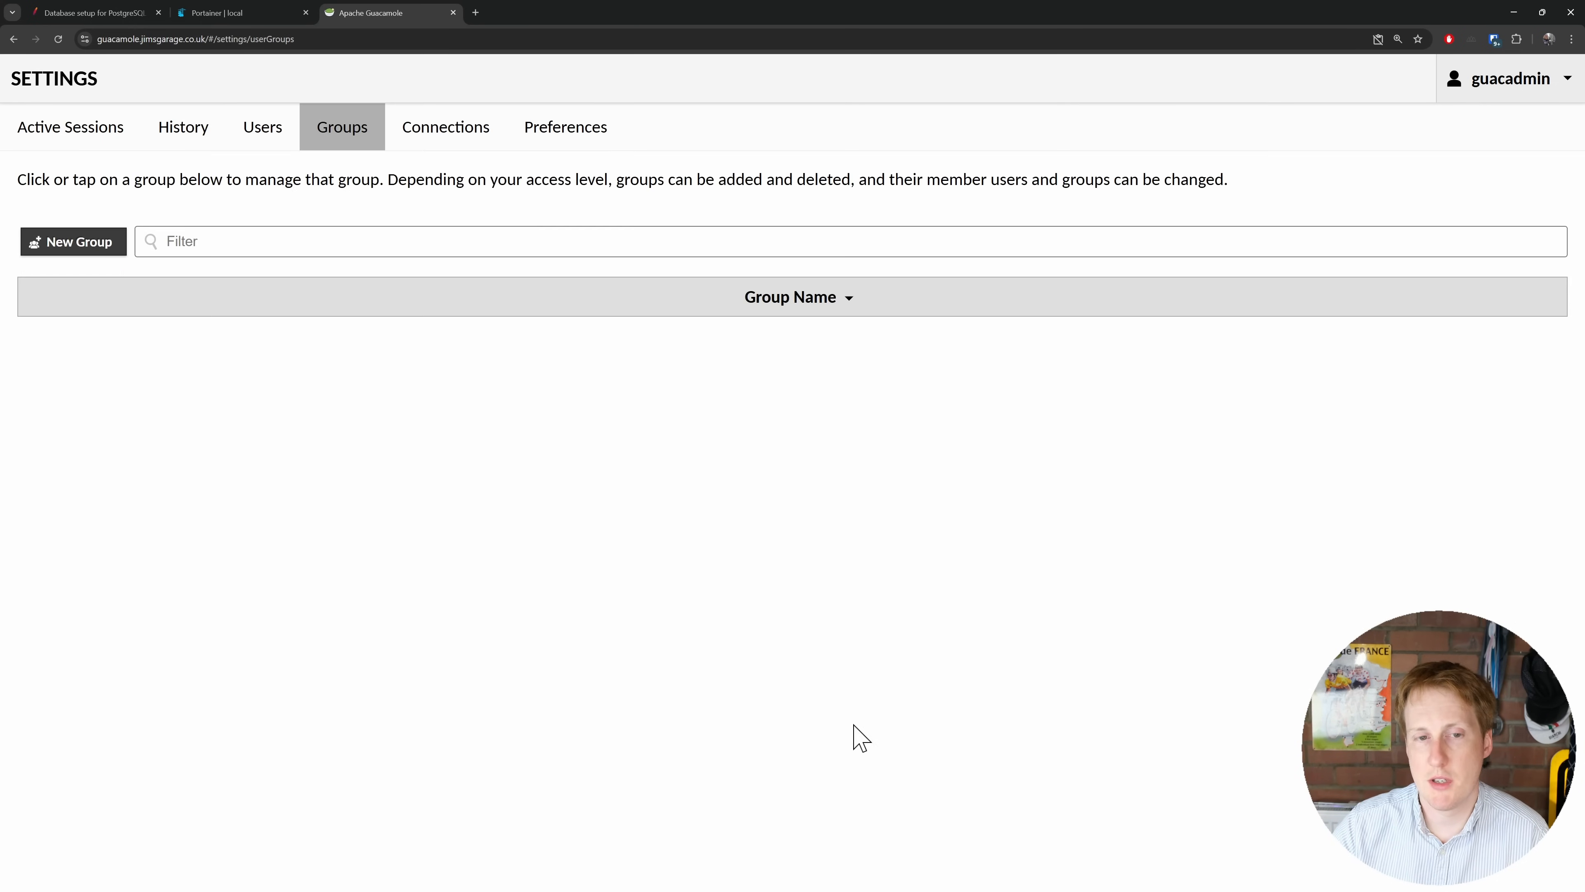
# Step: View the Connections and Preferences pages, then return to Active Sessions
pyautogui.click(452, 147)
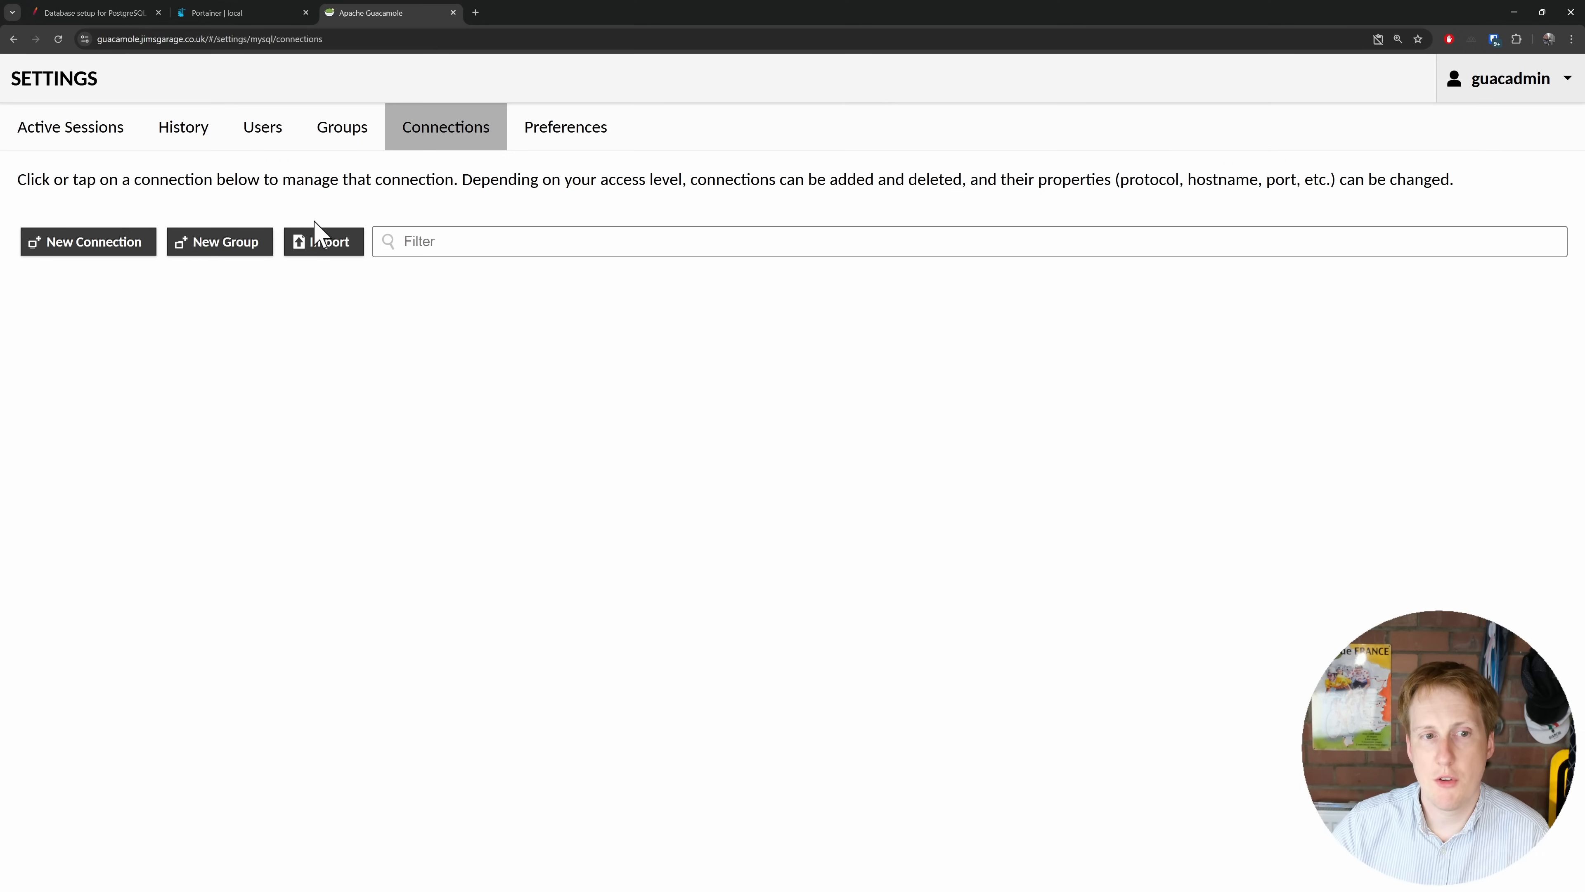
pyautogui.click(565, 134)
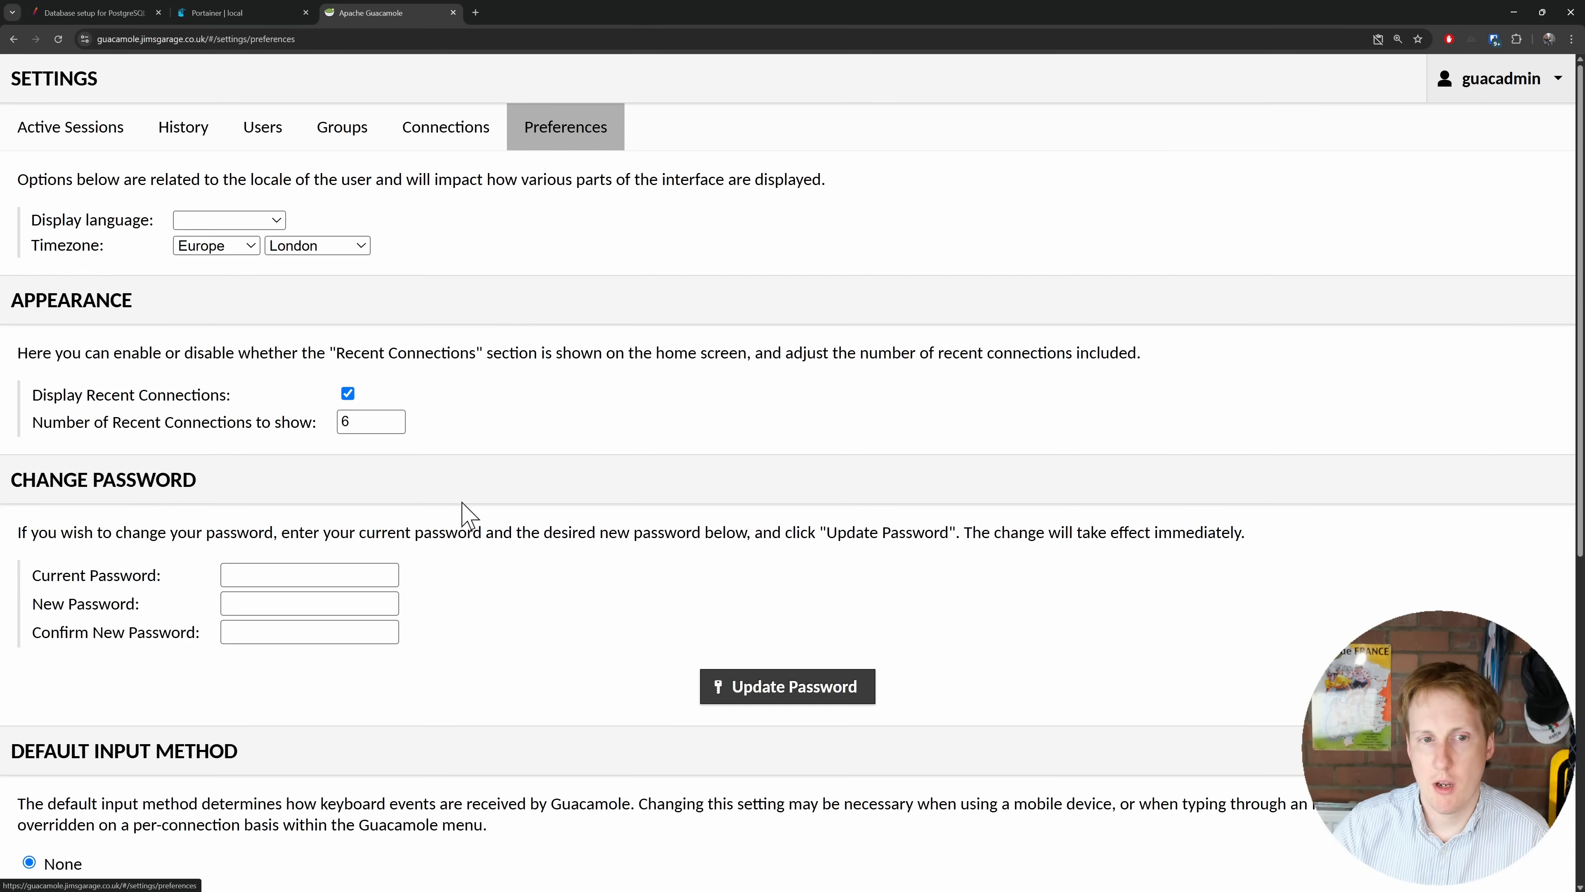
pyautogui.scroll(-8, 462, 518)
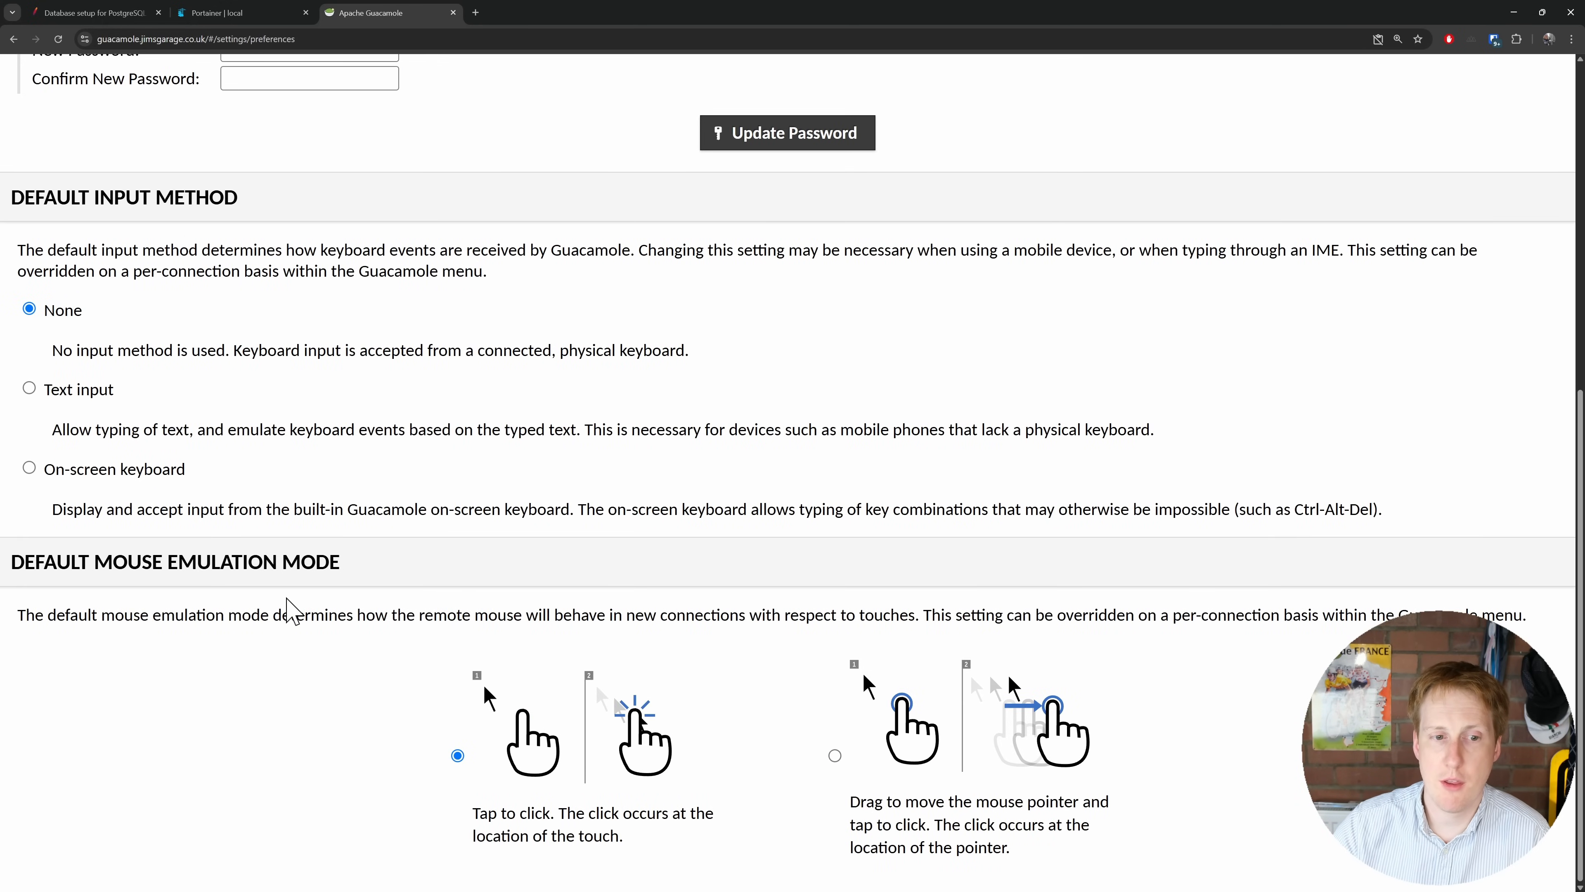
pyautogui.scroll(5, 329, 612)
pyautogui.scroll(3, 329, 612)
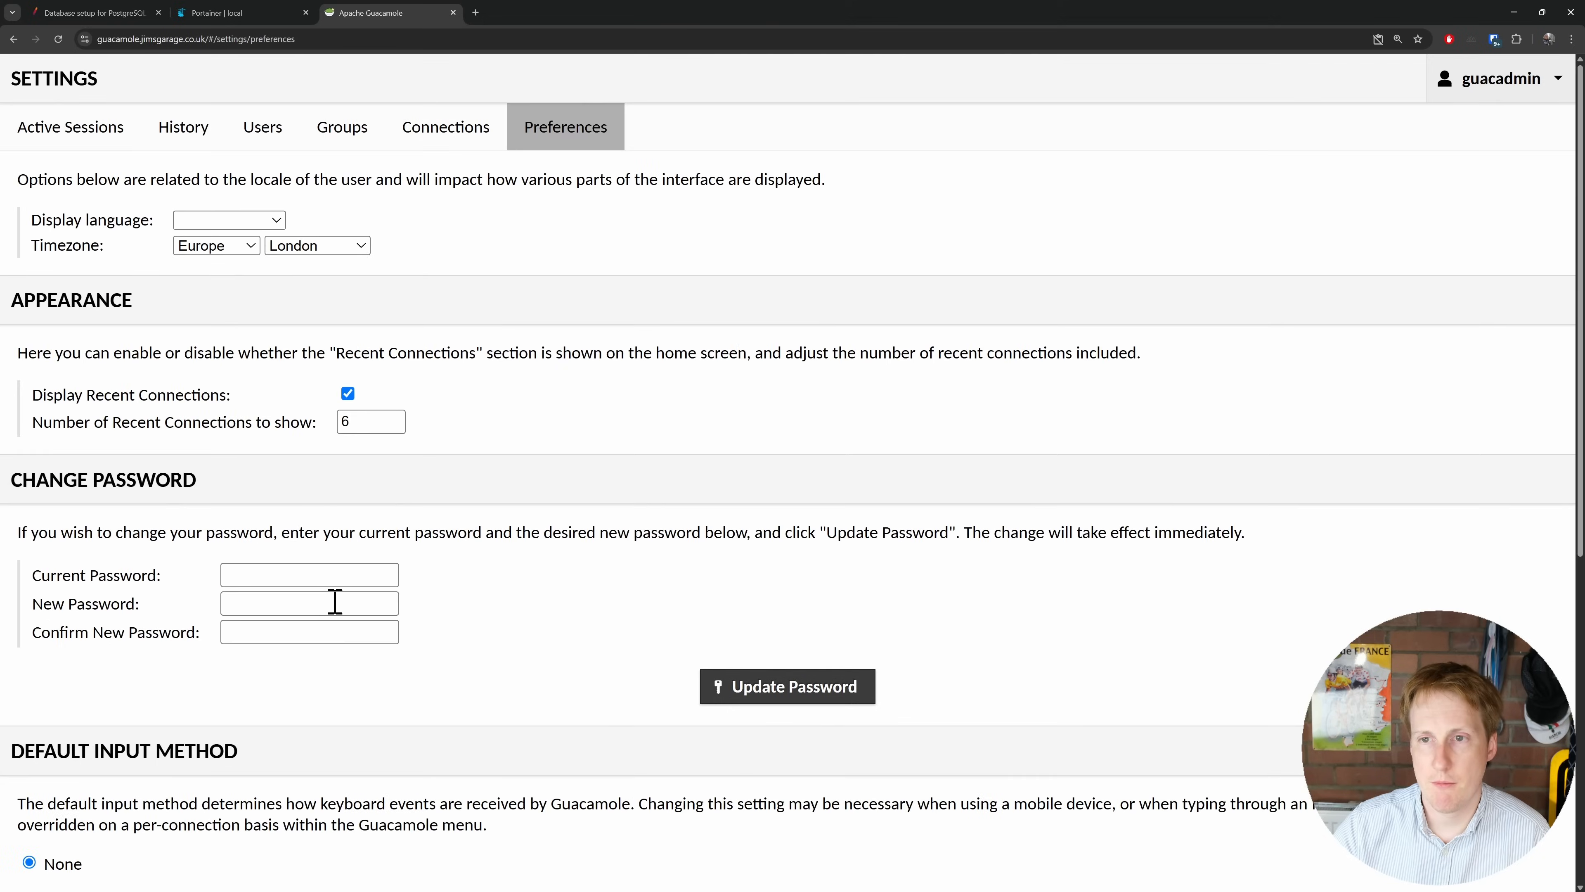
pyautogui.click(1536, 80)
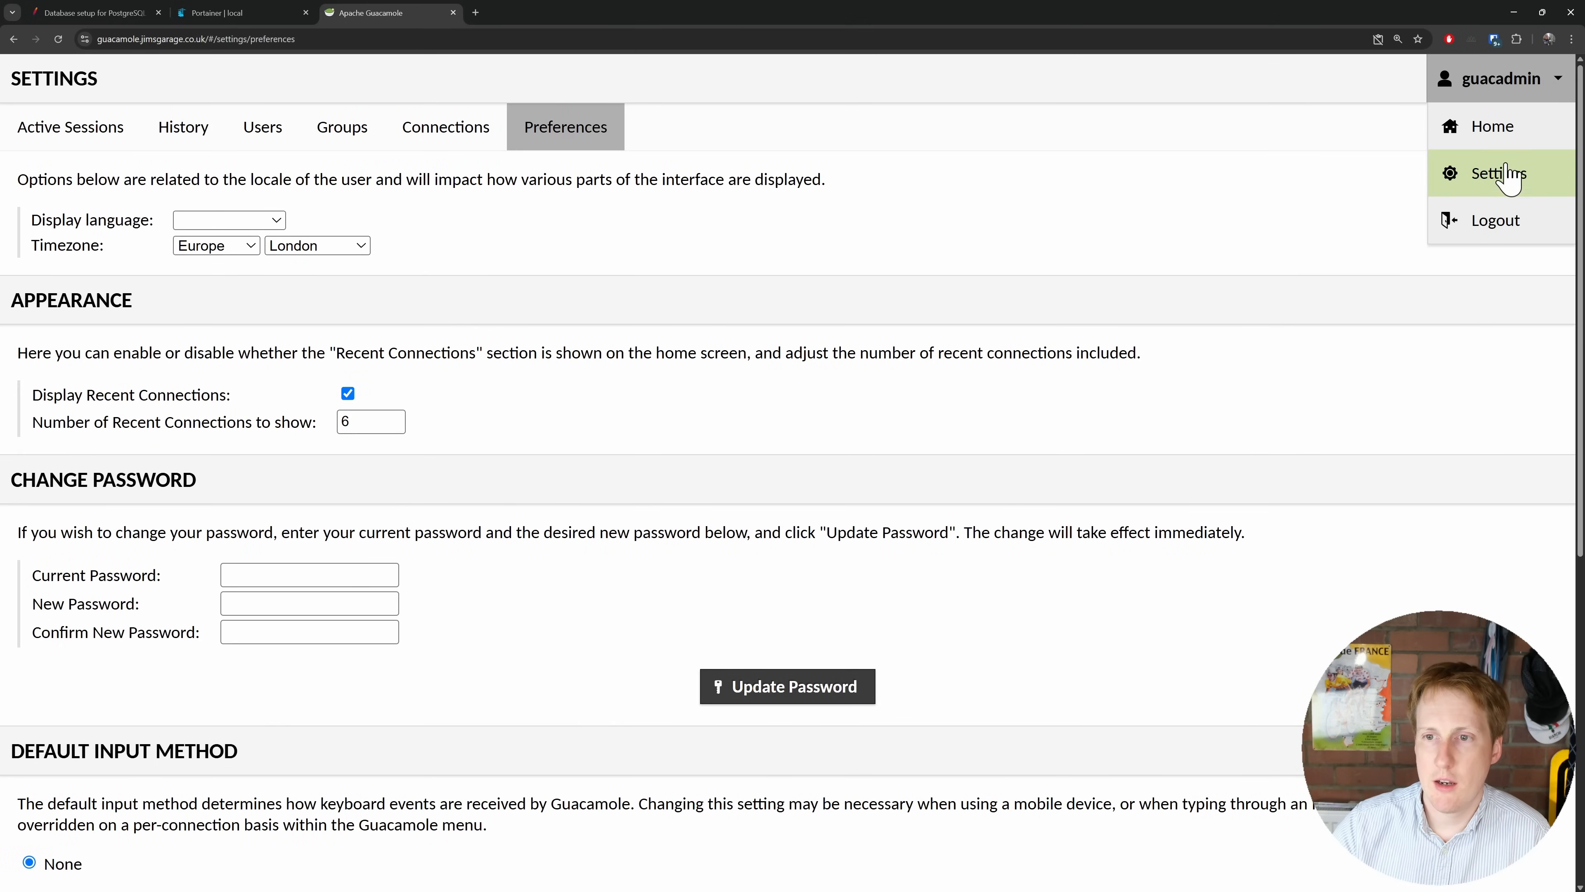
pyautogui.click(1499, 175)
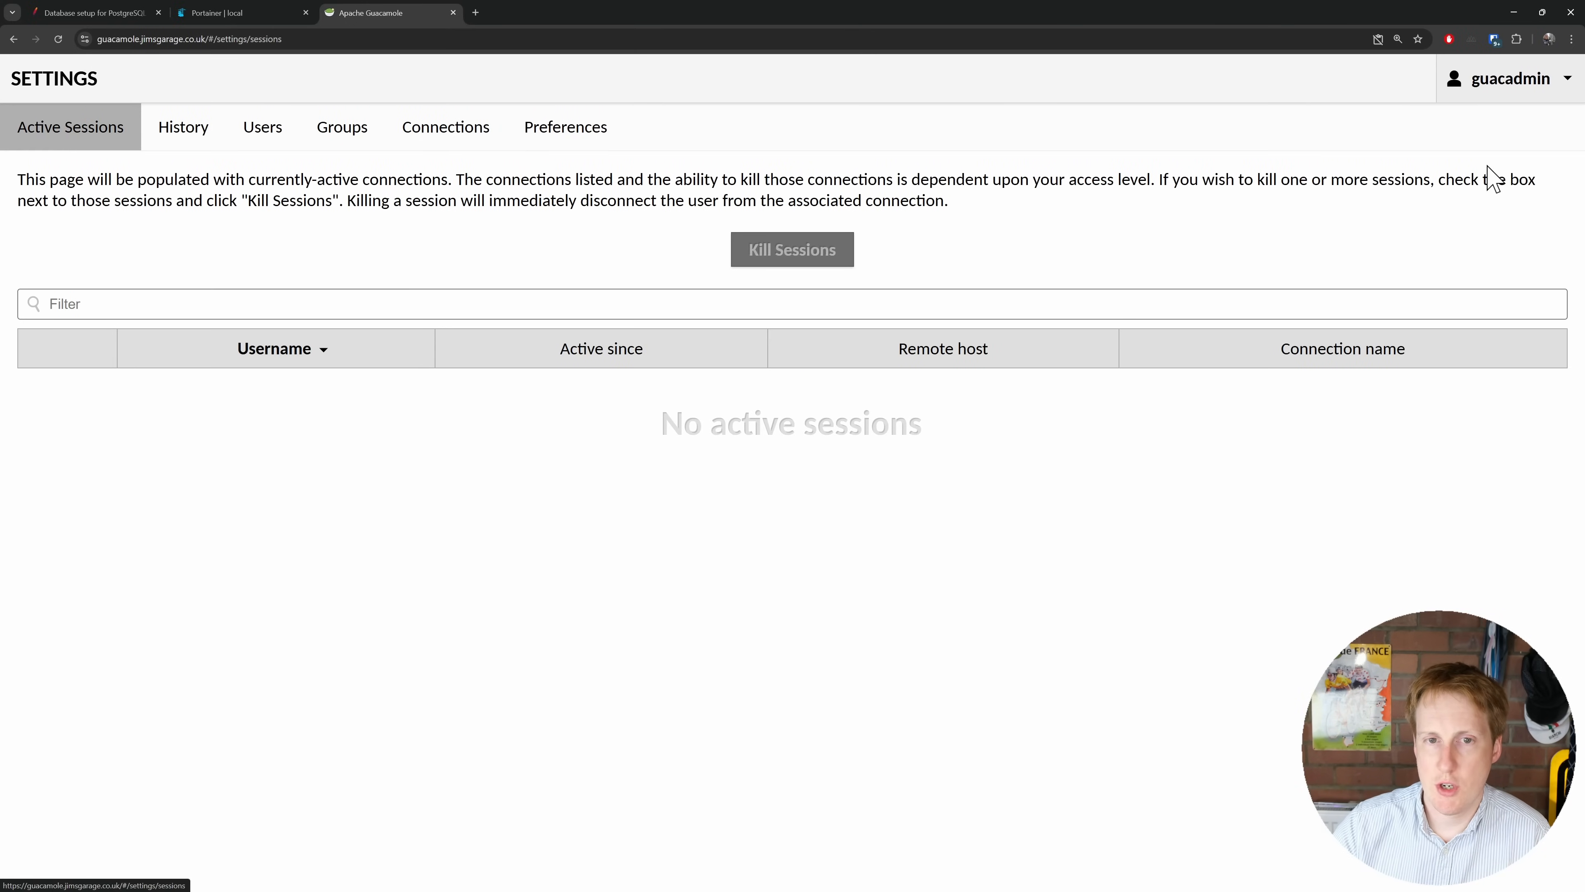
pyautogui.click(1543, 93)
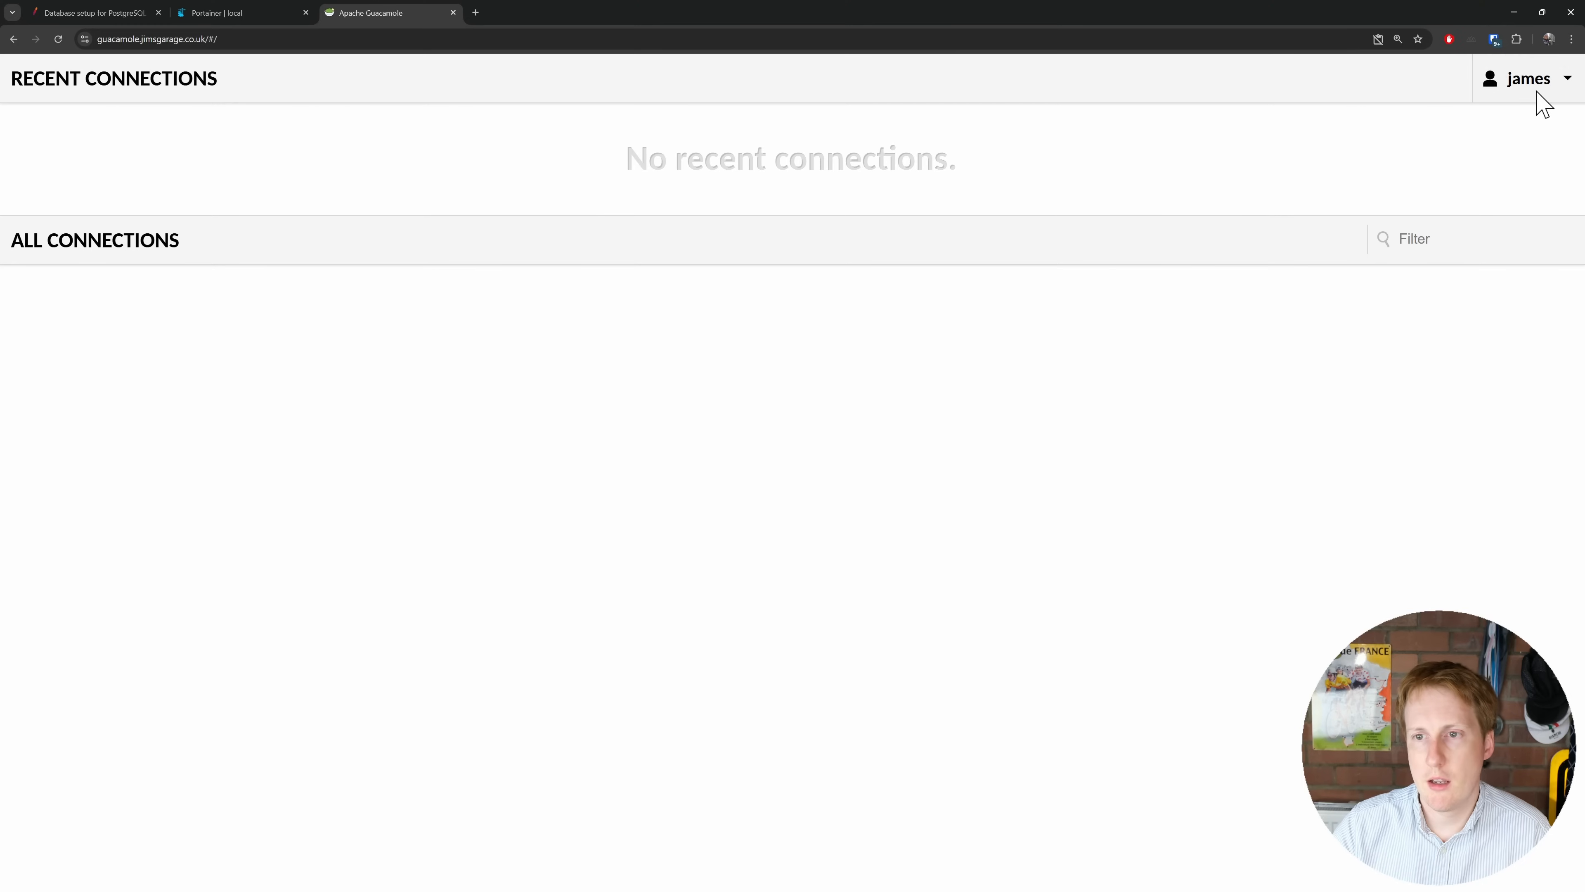
# Step: Open the Settings pages from the new user's account menu
pyautogui.click(1537, 100)
pyautogui.click(1541, 171)
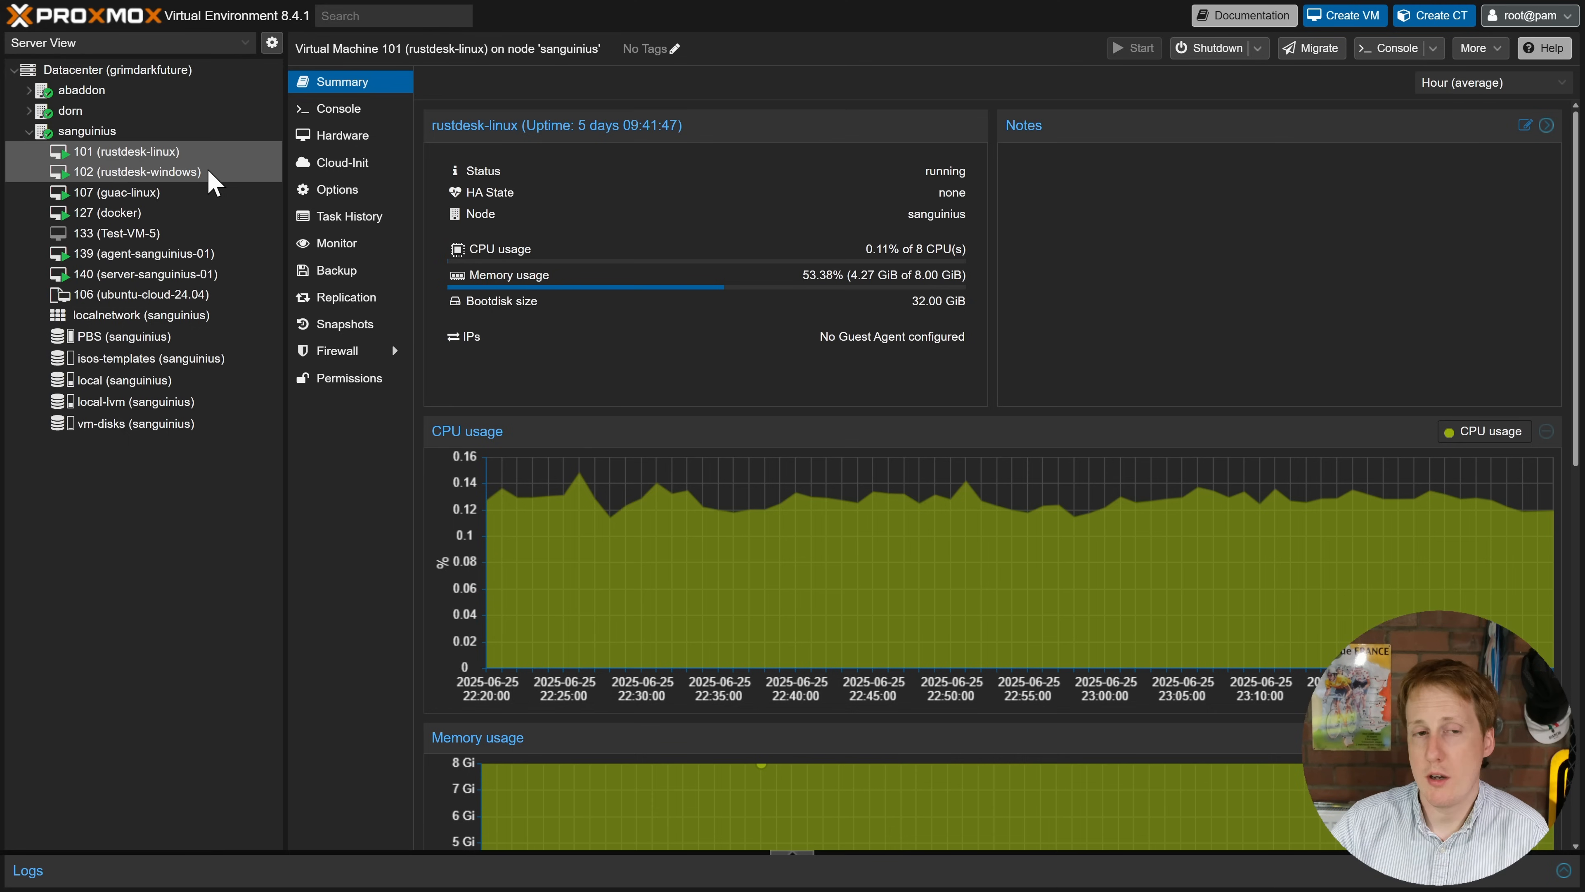
# Step: Select VM 107 guac-linux under node sanguinius to show its Summary
pyautogui.click(180, 194)
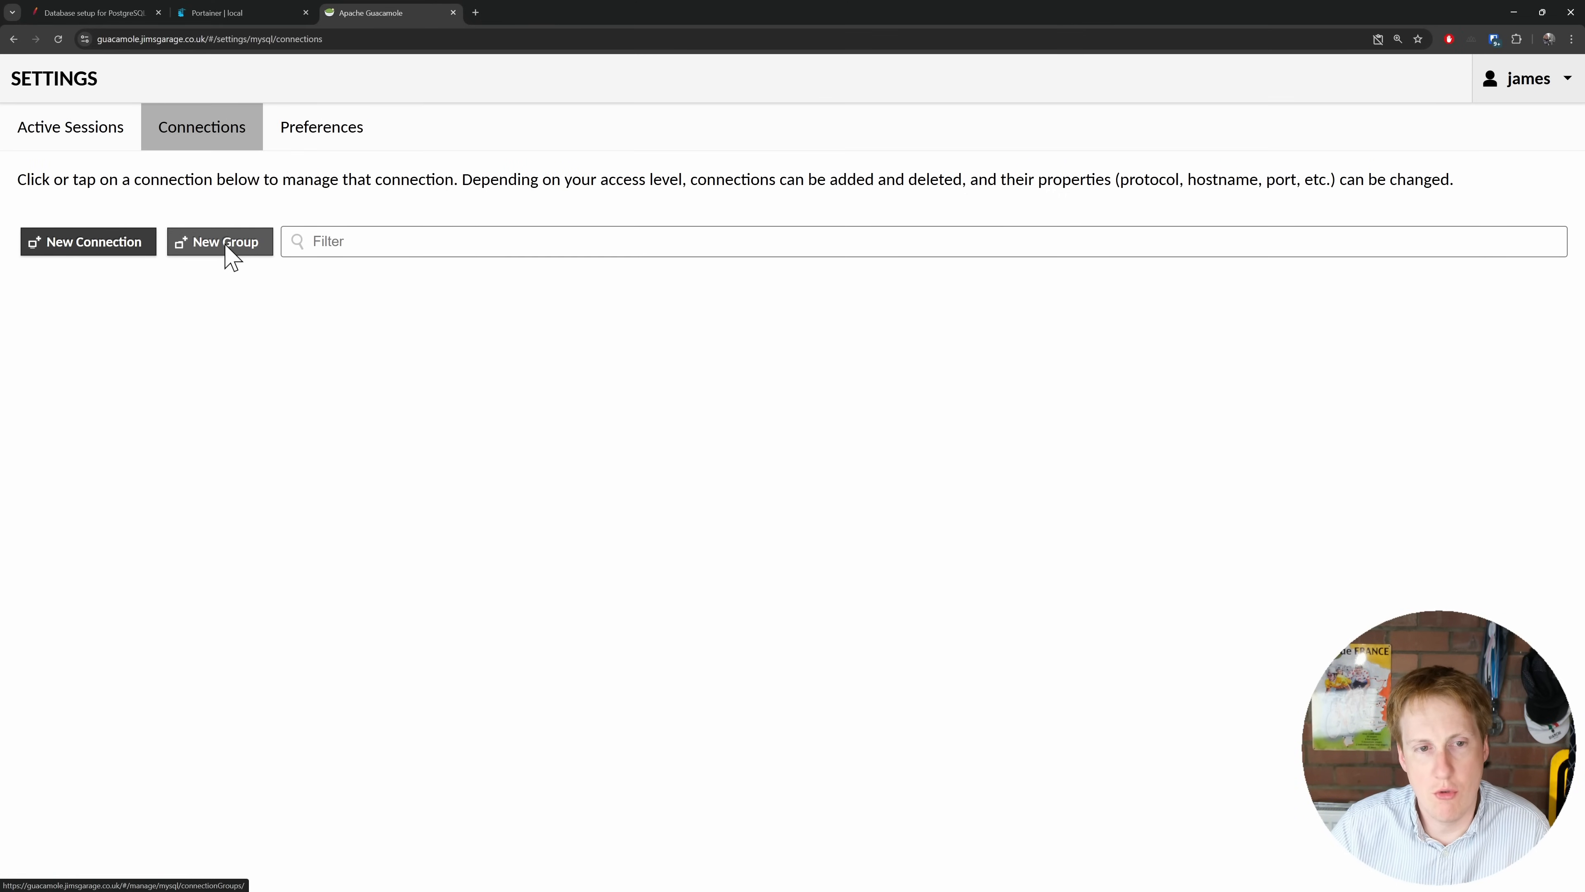
# Step: Create the Homelab connection group at ROOT and save it
pyautogui.click(201, 250)
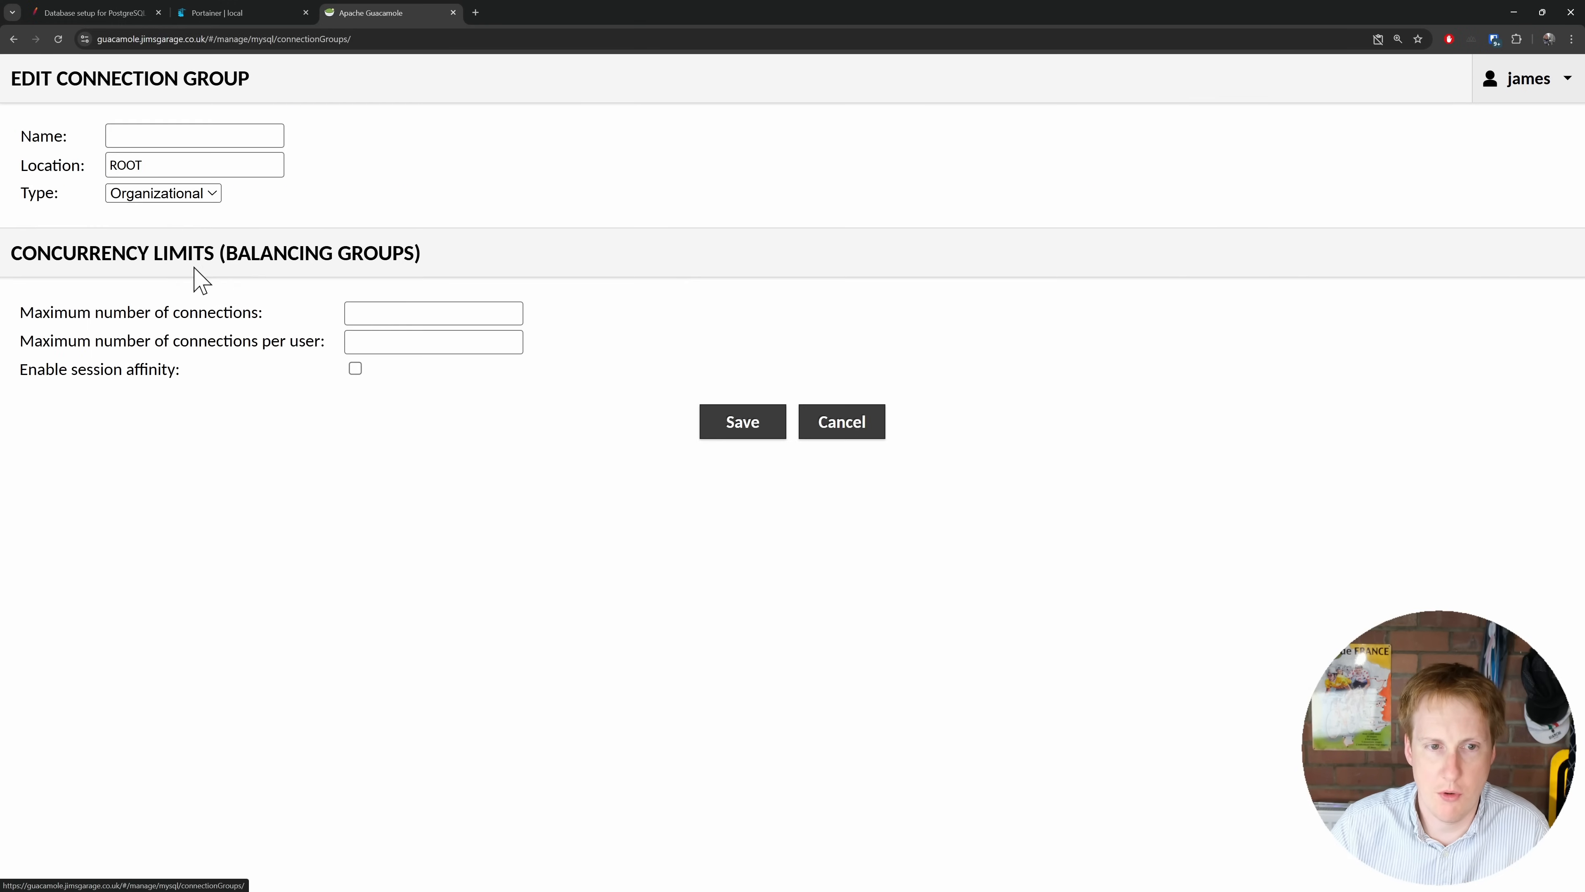
pyautogui.click(158, 135)
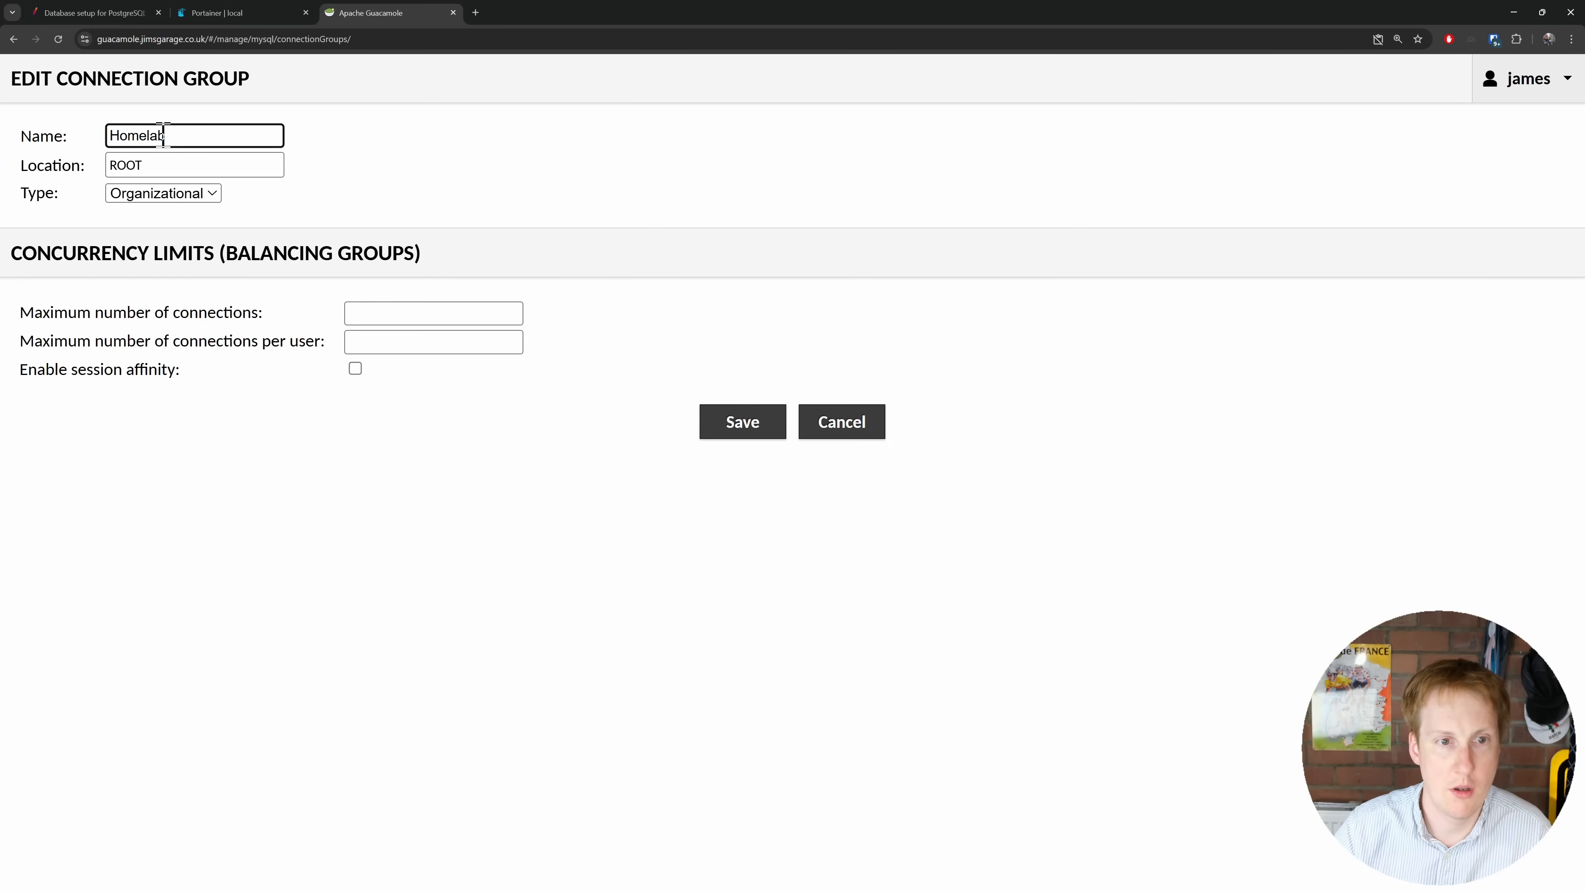
pyautogui.click(205, 166)
pyautogui.click(352, 182)
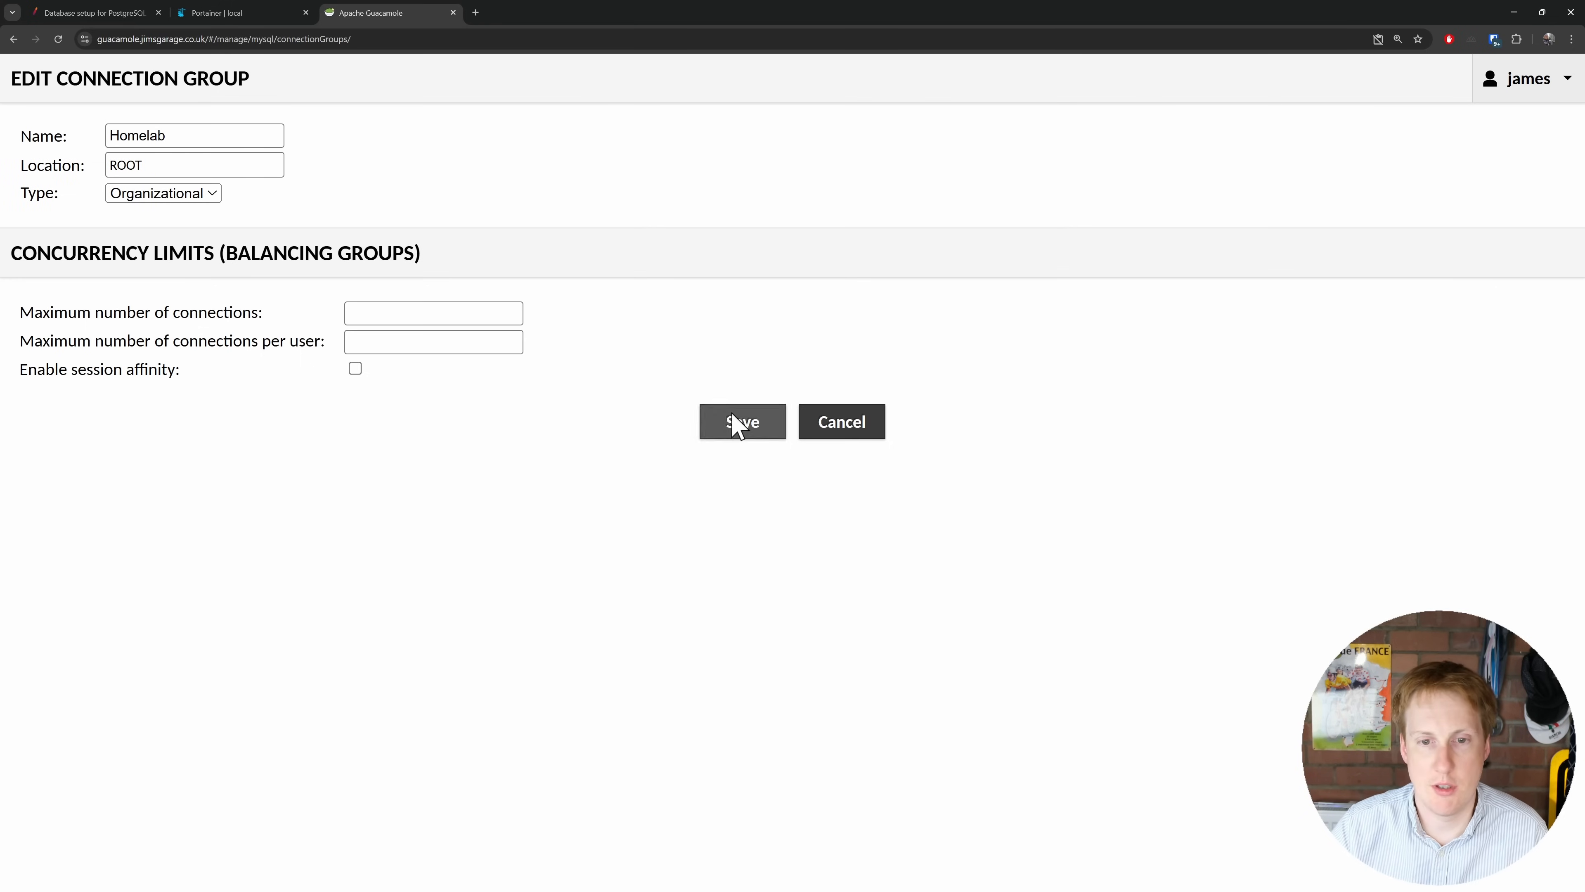
pyautogui.click(735, 422)
pyautogui.click(31, 292)
pyautogui.click(32, 292)
# Step: Create a Windows connection group located inside Homelab
pyautogui.click(215, 250)
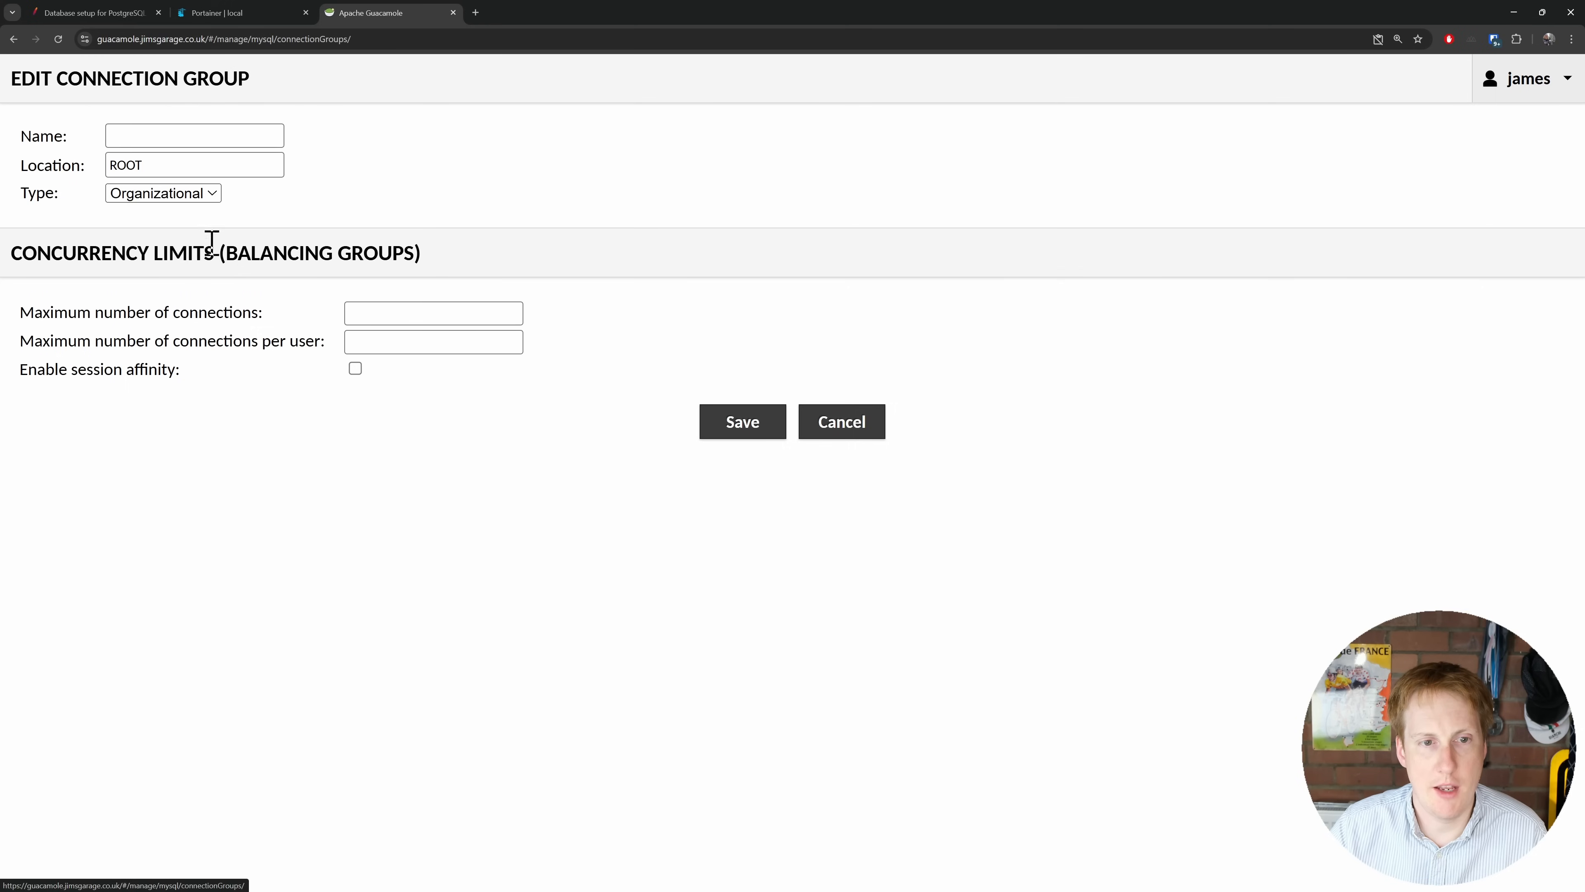
pyautogui.click(156, 165)
pyautogui.click(121, 192)
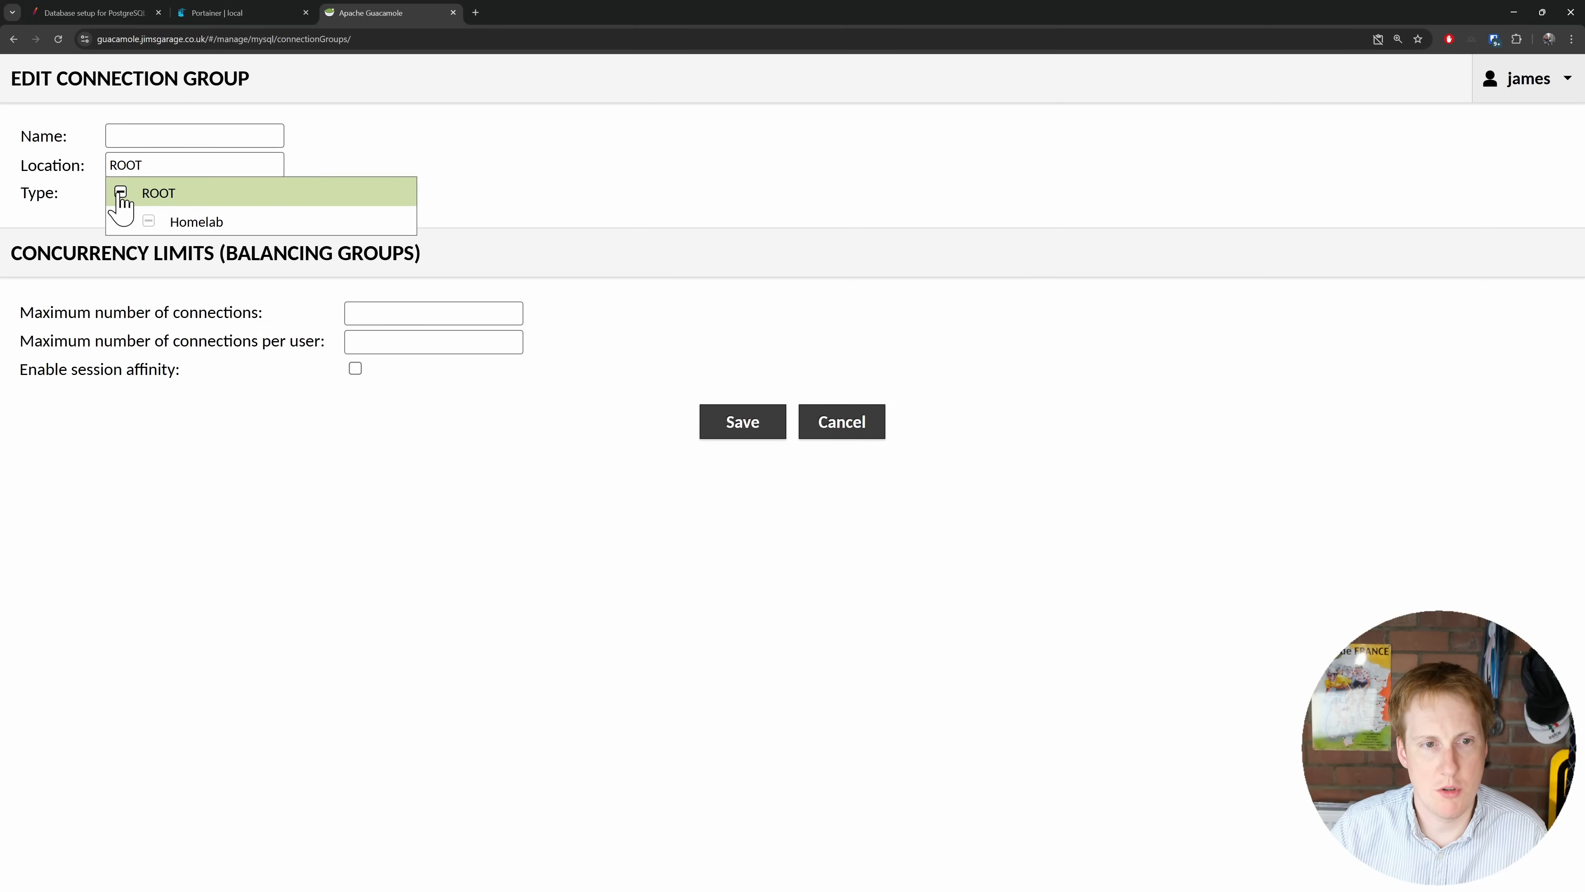
pyautogui.click(172, 222)
pyautogui.click(152, 140)
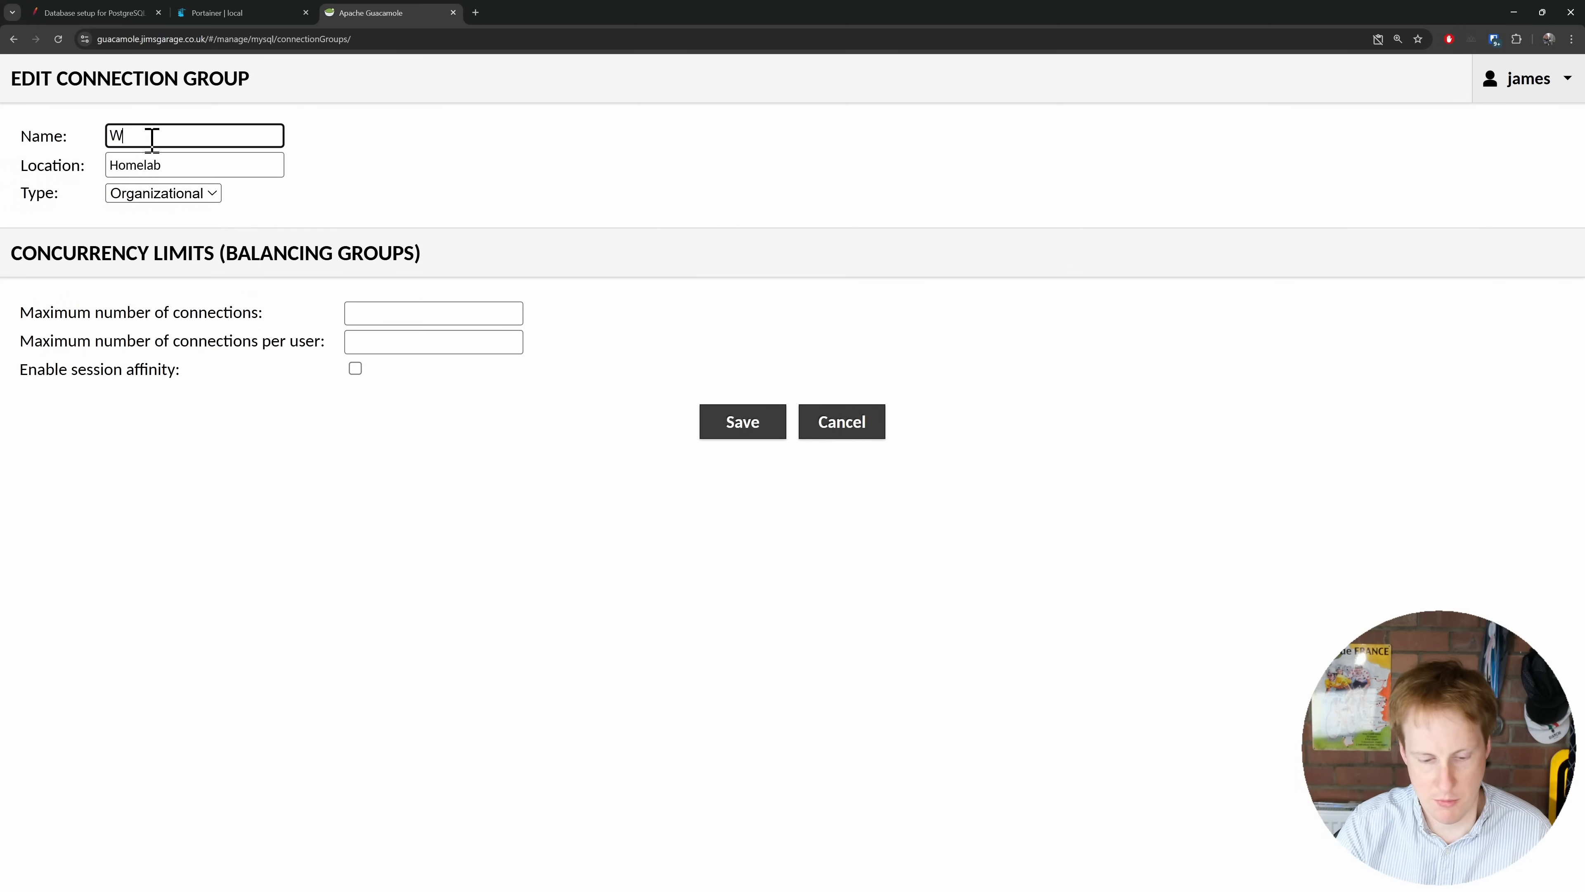
pyautogui.click(742, 424)
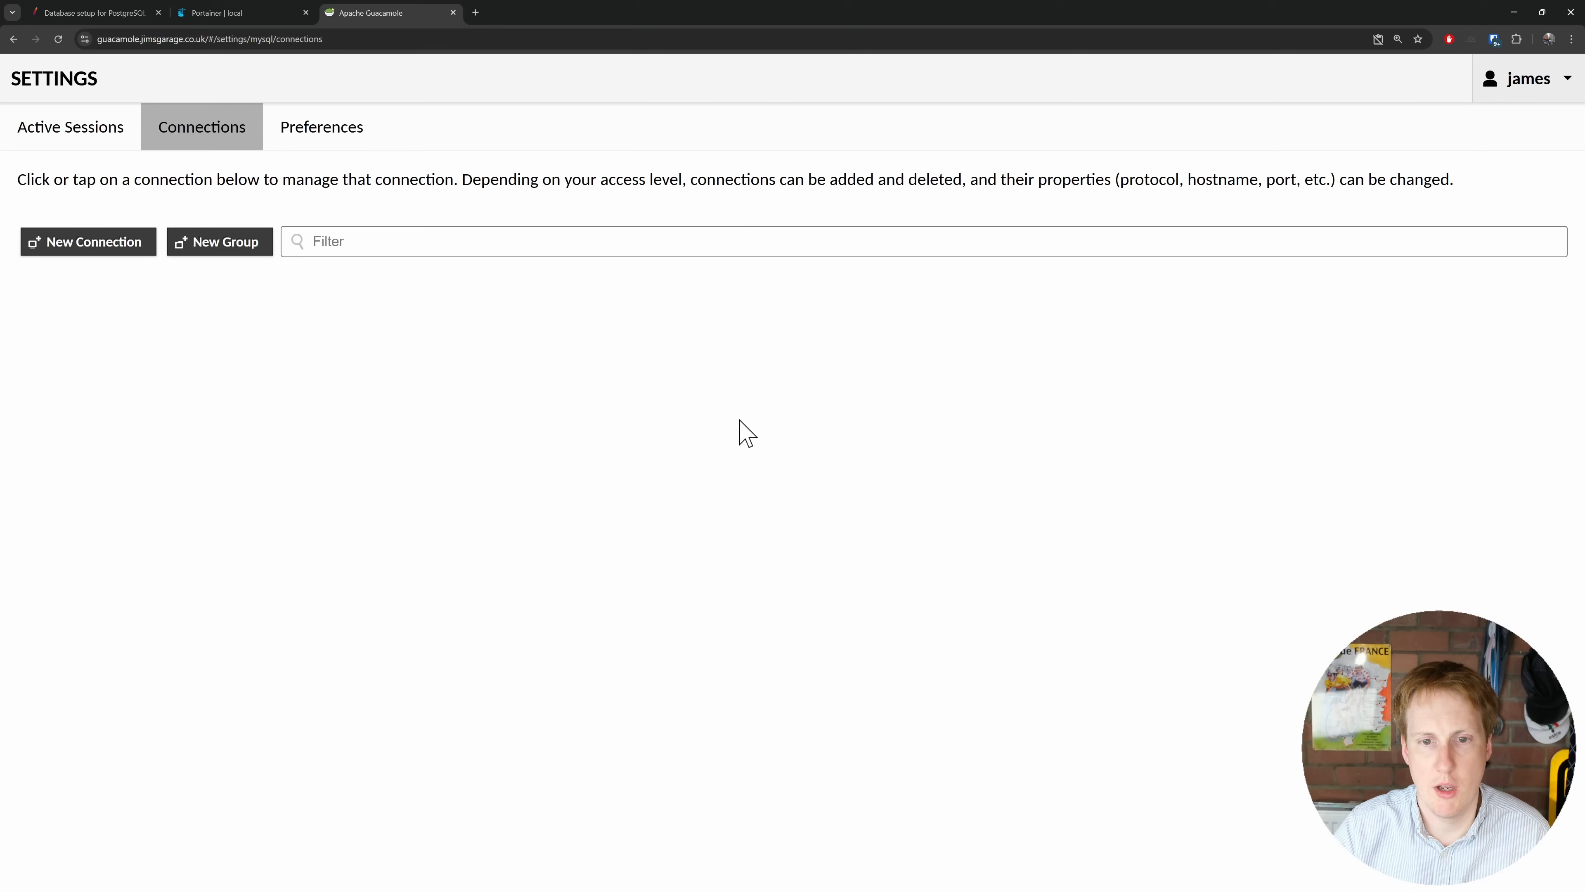
# Step: Create a Linux connection group located inside Homelab
pyautogui.click(222, 247)
pyautogui.click(145, 135)
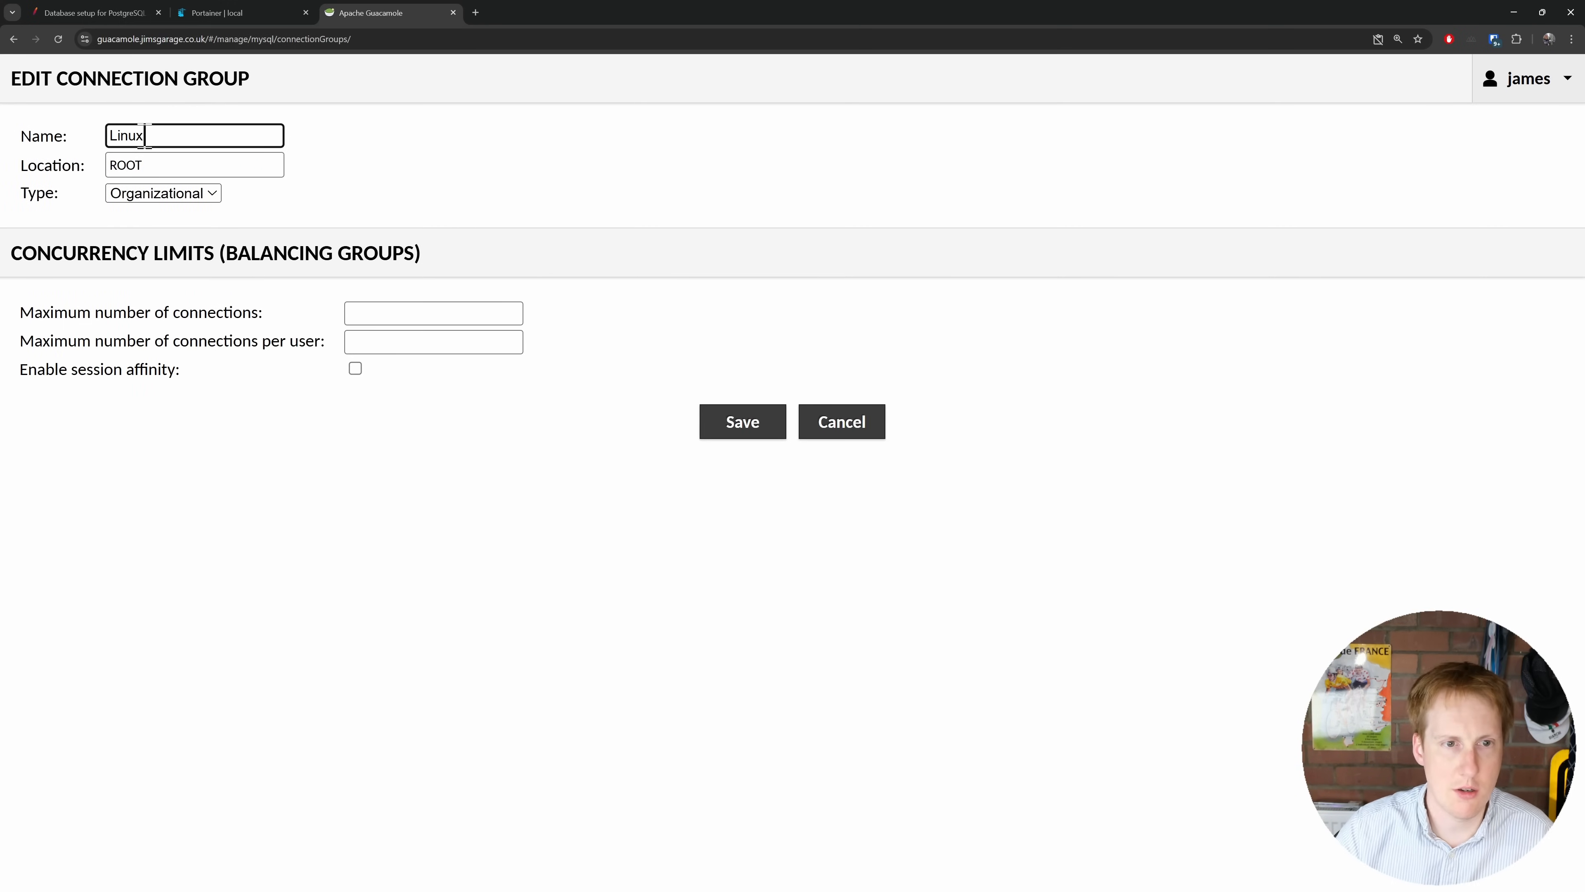
pyautogui.click(116, 164)
pyautogui.click(121, 192)
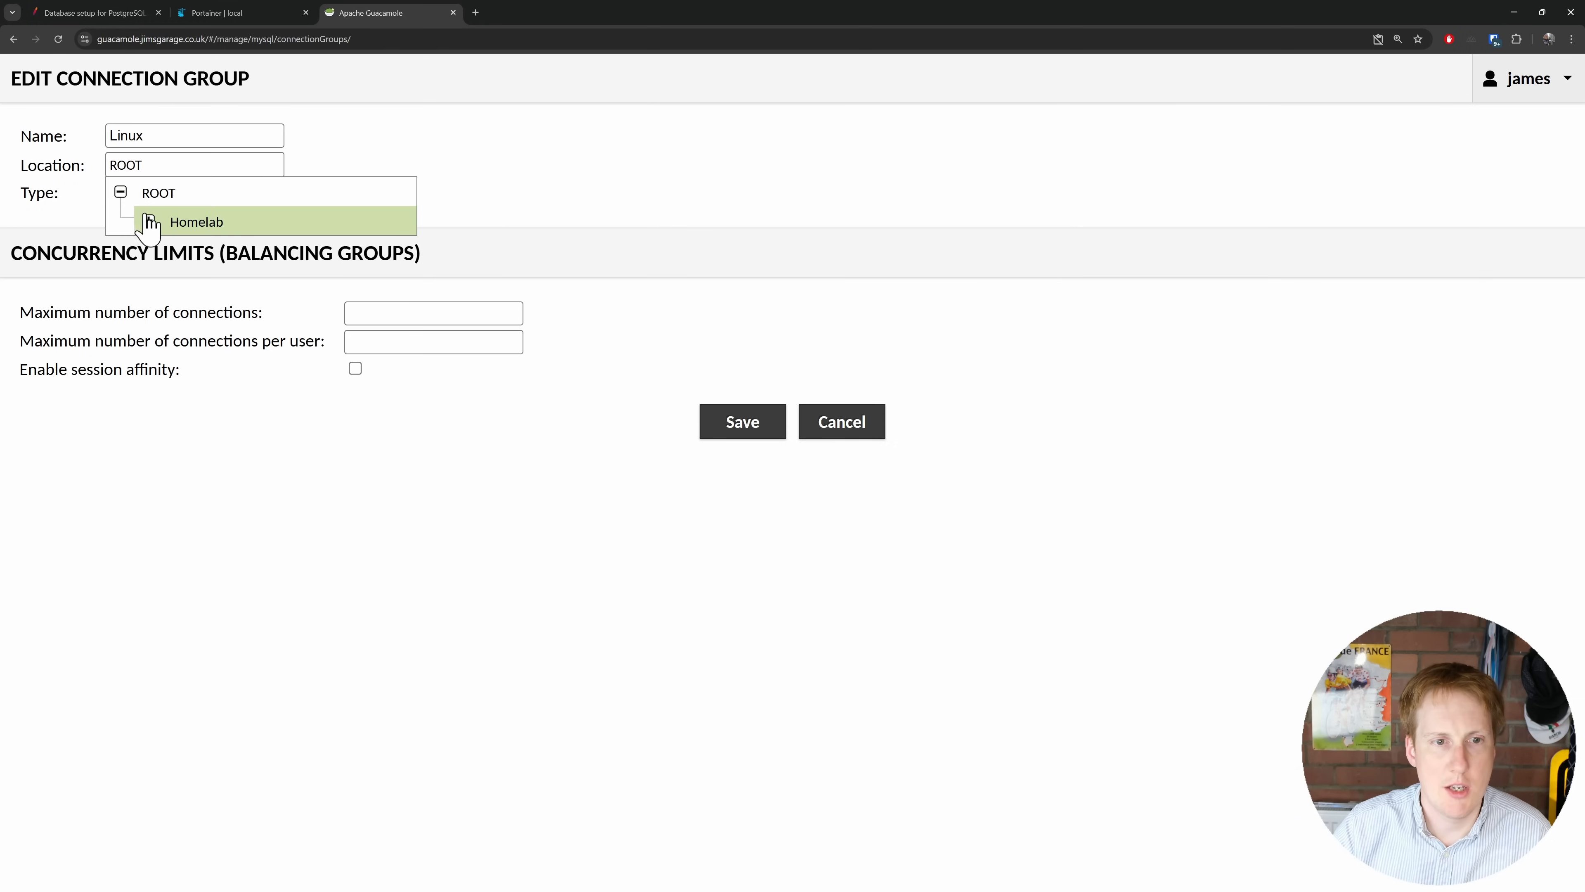
pyautogui.click(149, 221)
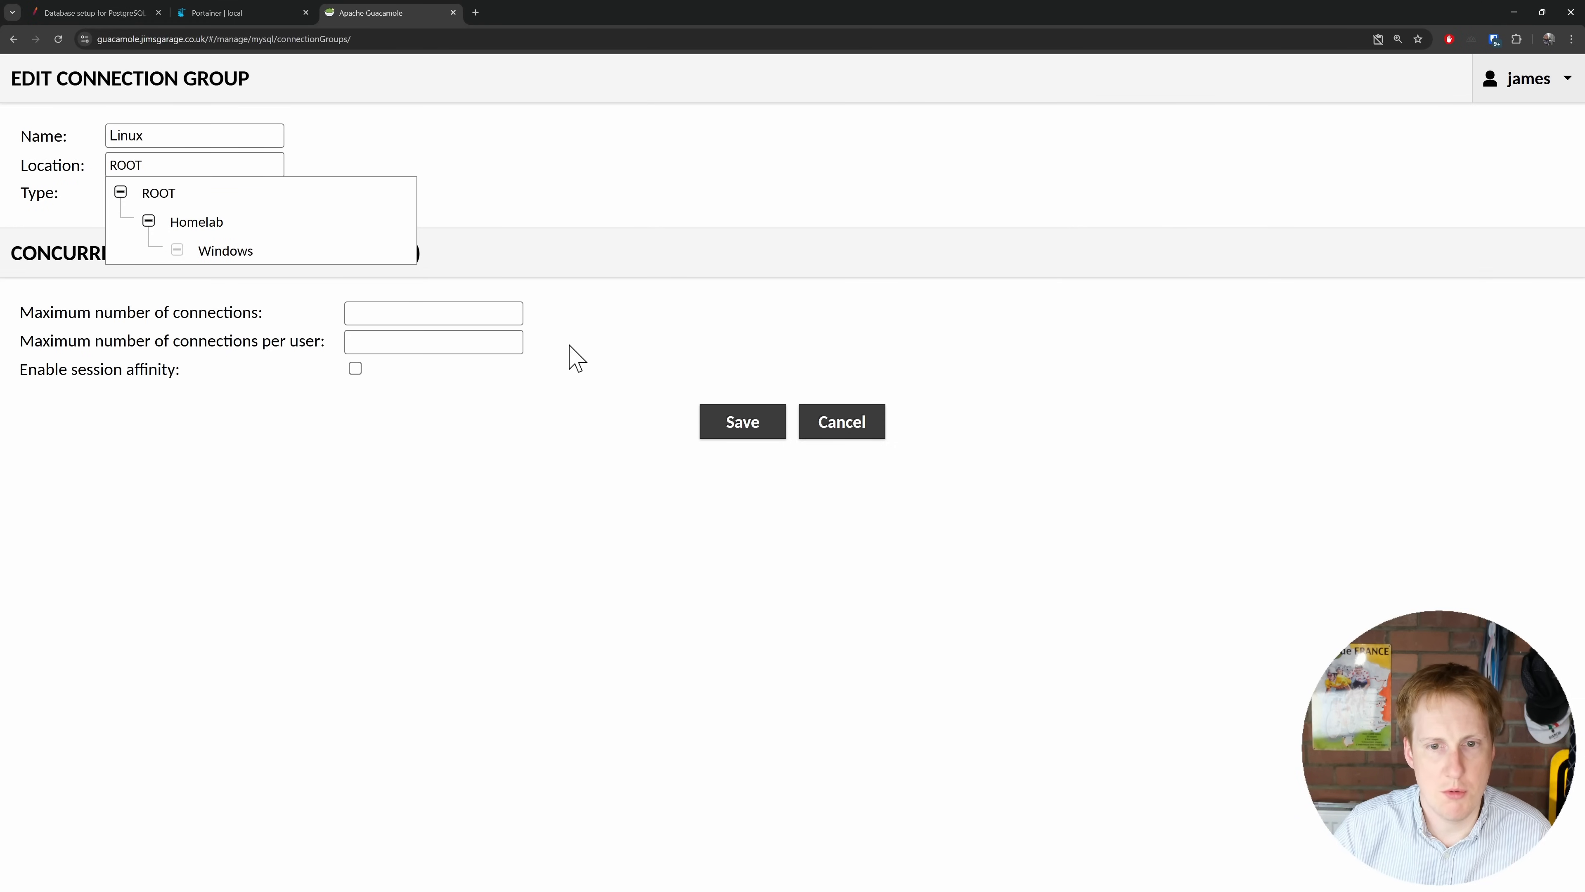
pyautogui.click(218, 225)
pyautogui.click(709, 420)
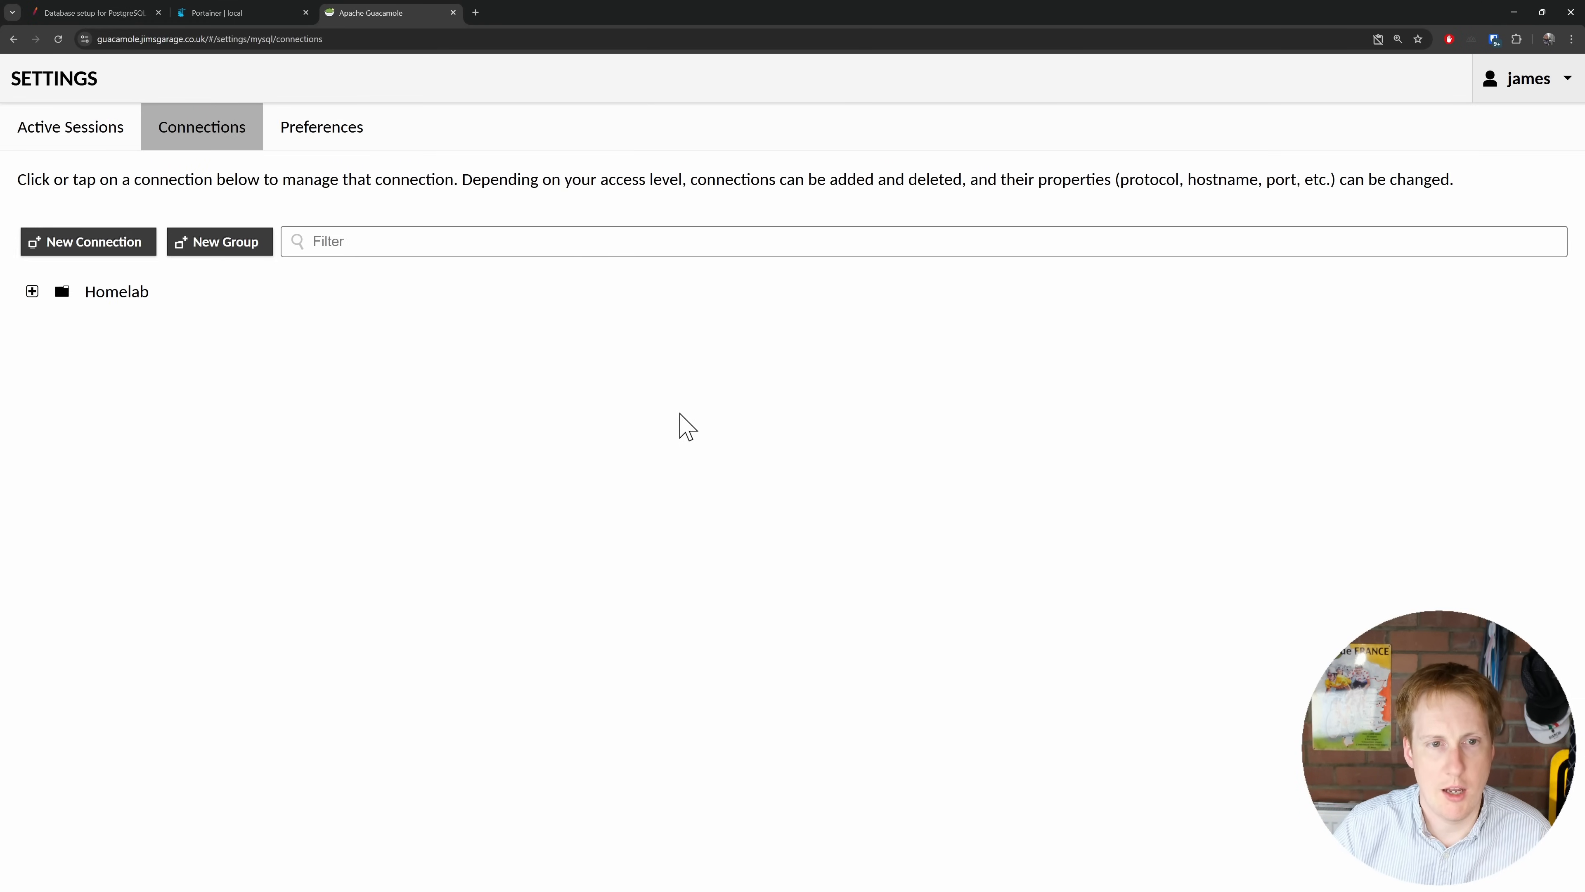
# Step: Start a new connection named Win-11 in the Homelab > Windows group
pyautogui.click(97, 250)
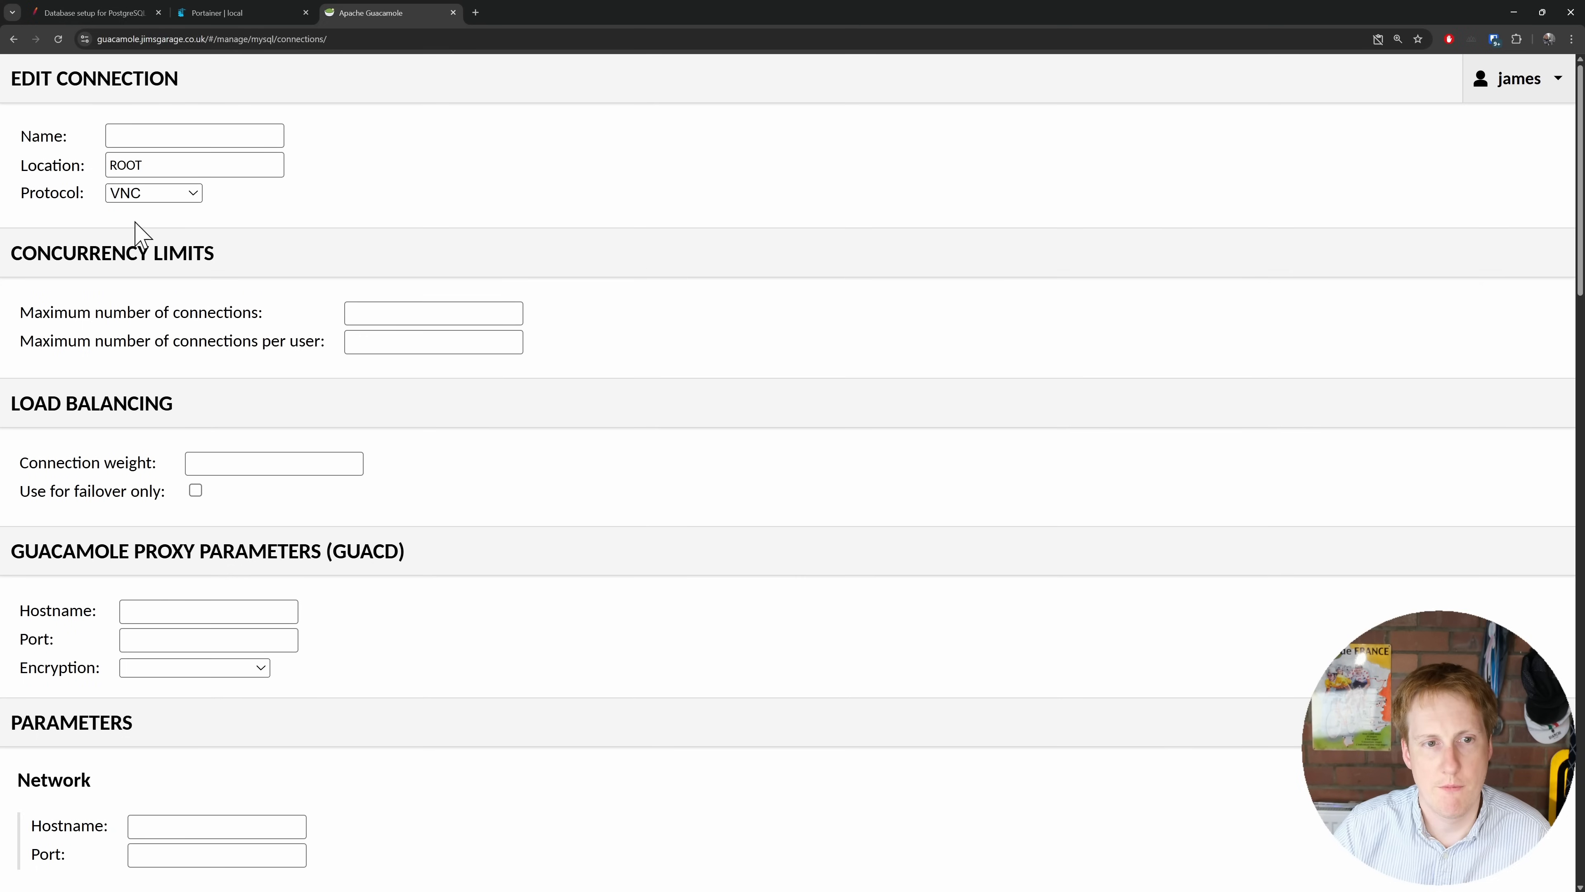
pyautogui.click(132, 168)
pyautogui.click(120, 193)
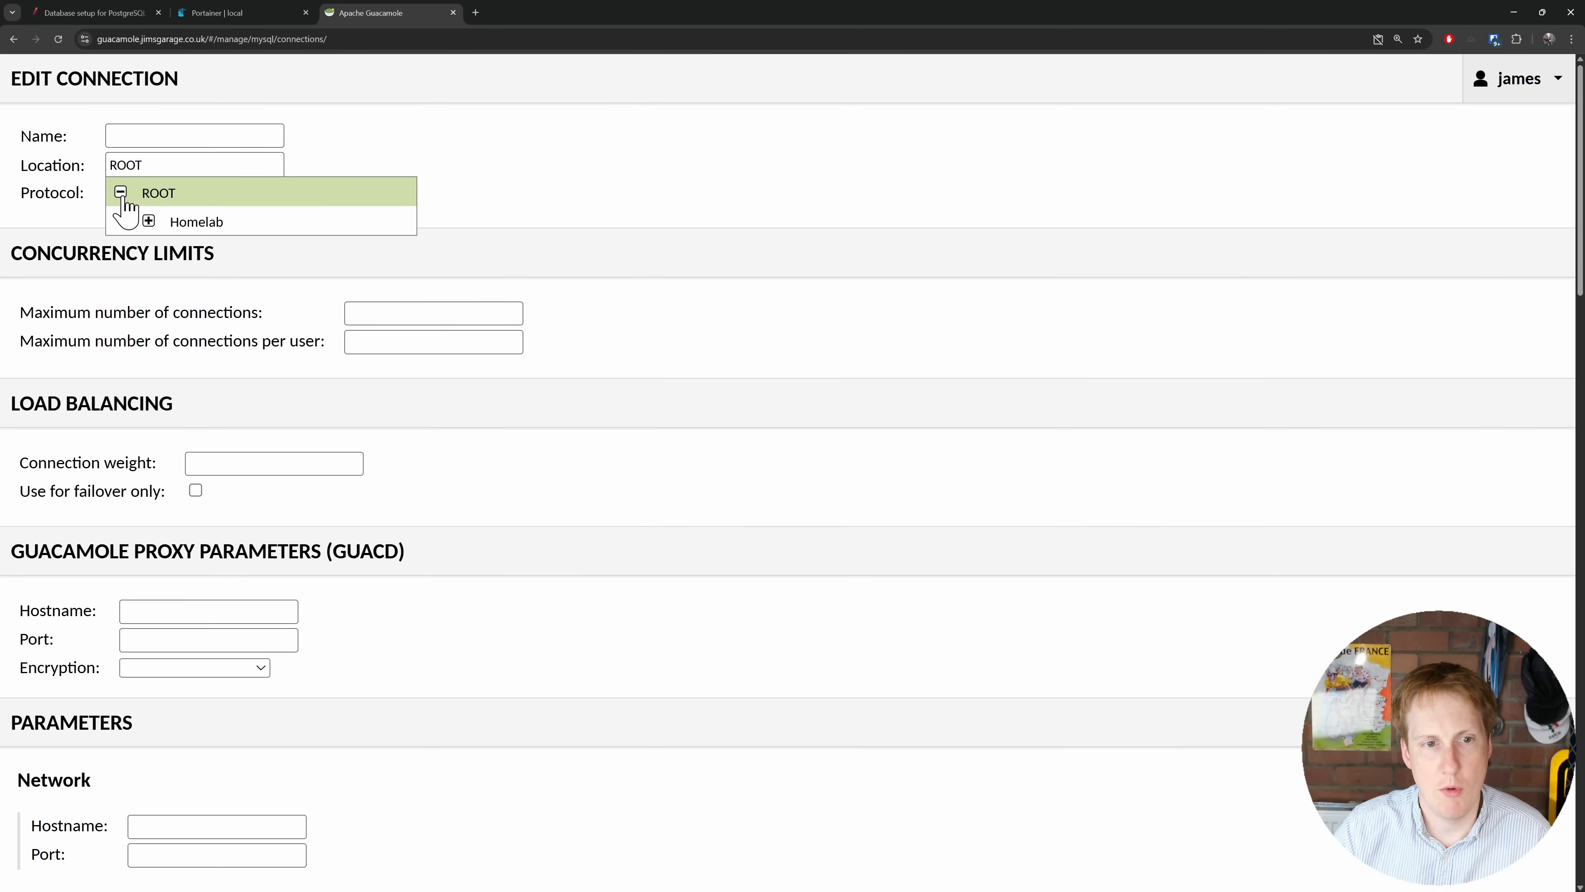
pyautogui.click(150, 221)
pyautogui.click(190, 280)
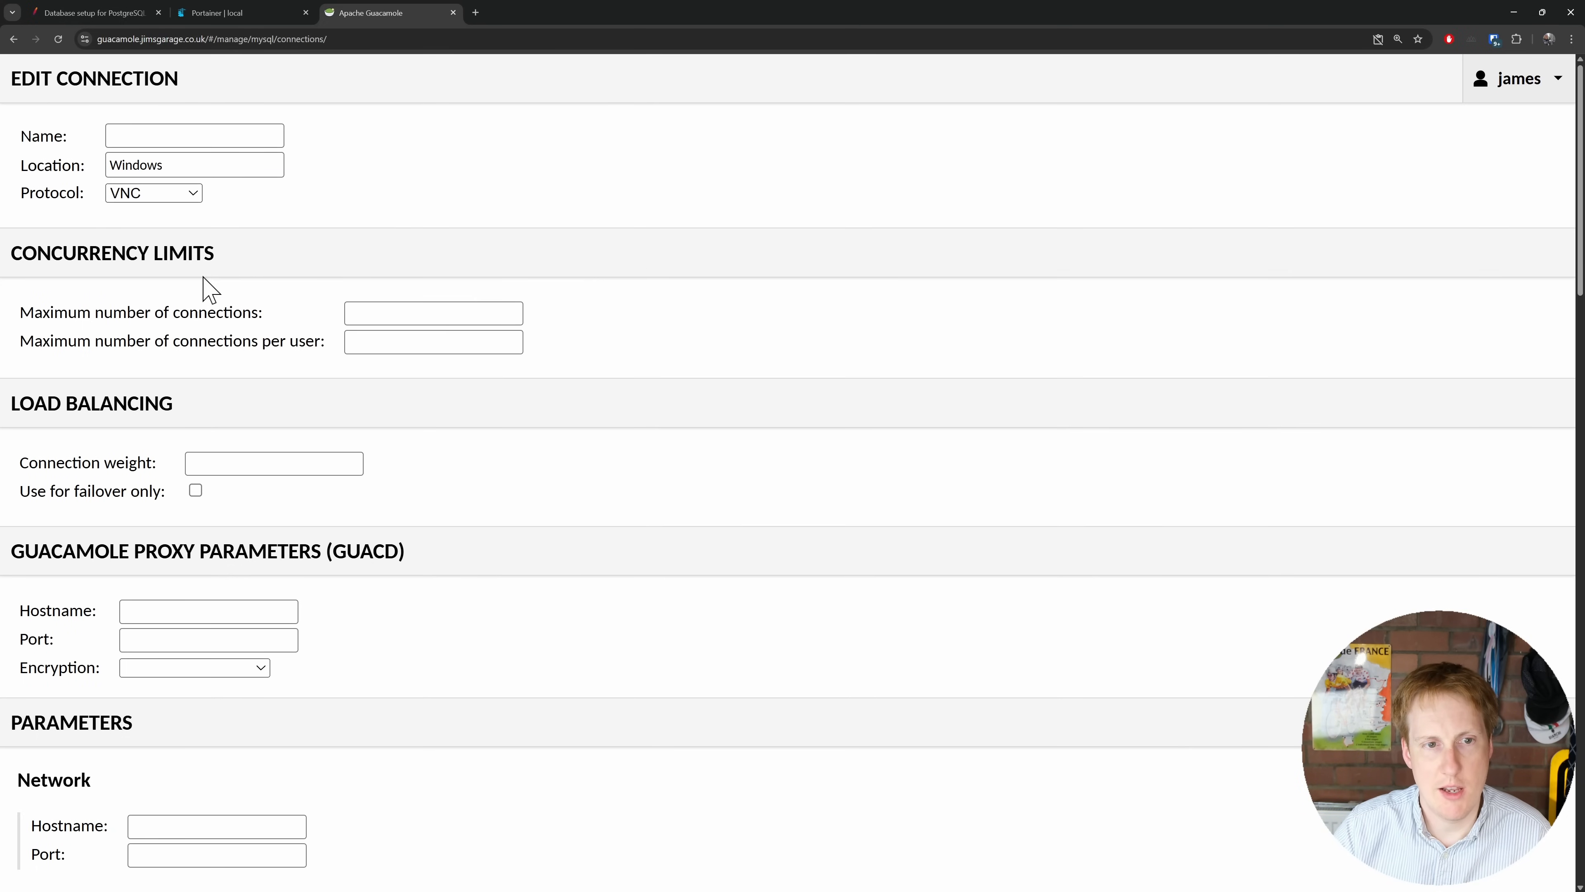
pyautogui.click(180, 136)
pyautogui.write('Win-11')
pyautogui.hotkey('ctrl', '+')
pyautogui.hotkey('ctrl', '+')
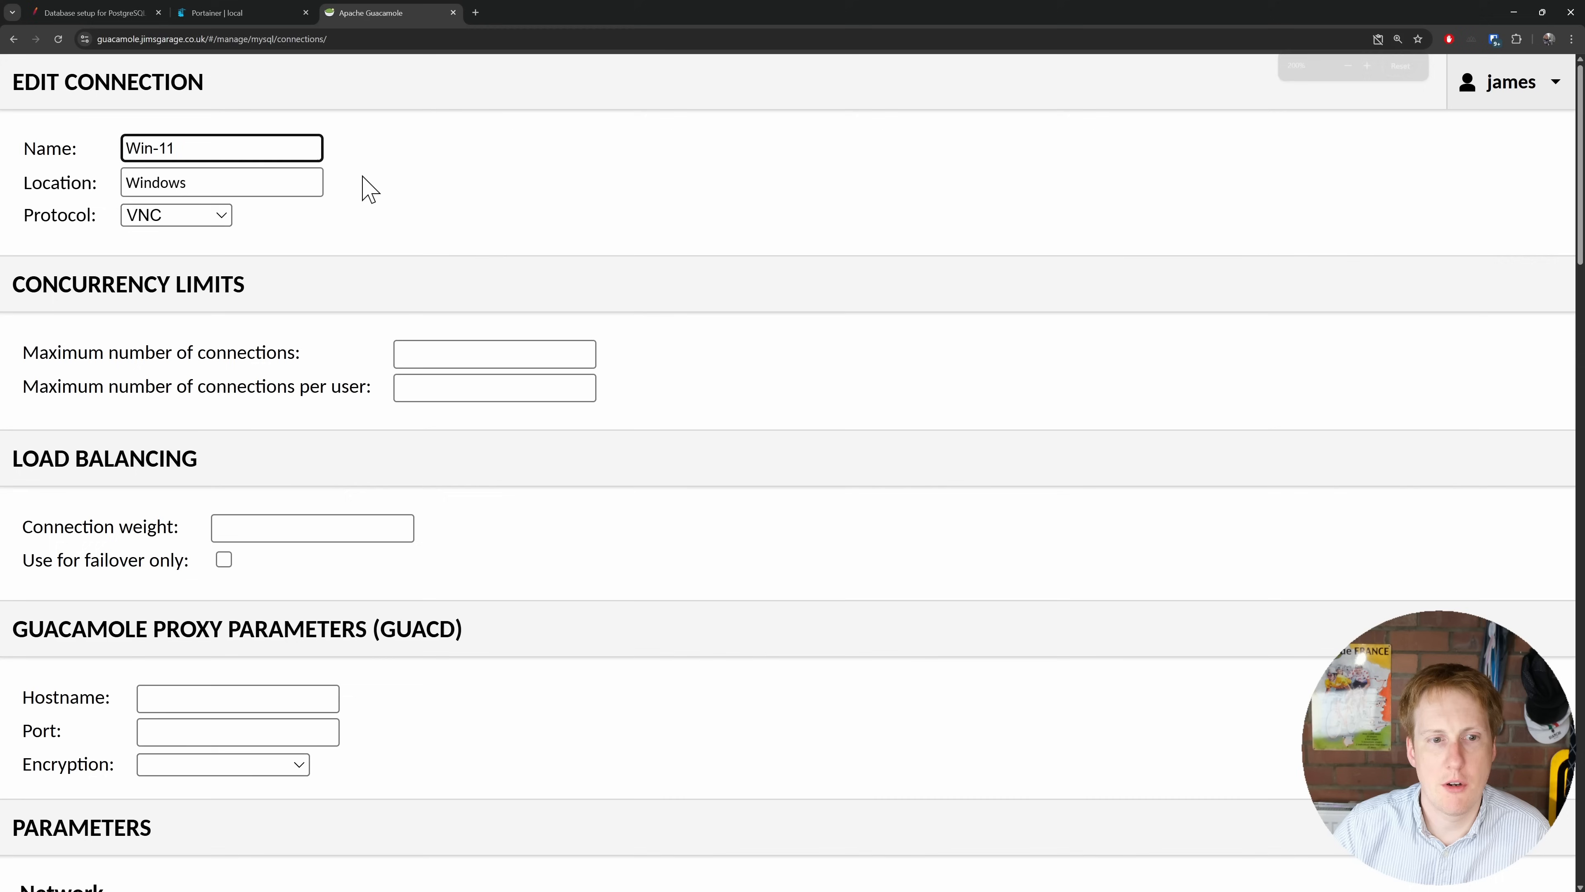
# Step: Set the protocol to RDP with host 192.168.200.134 and port 3389
pyautogui.click(262, 259)
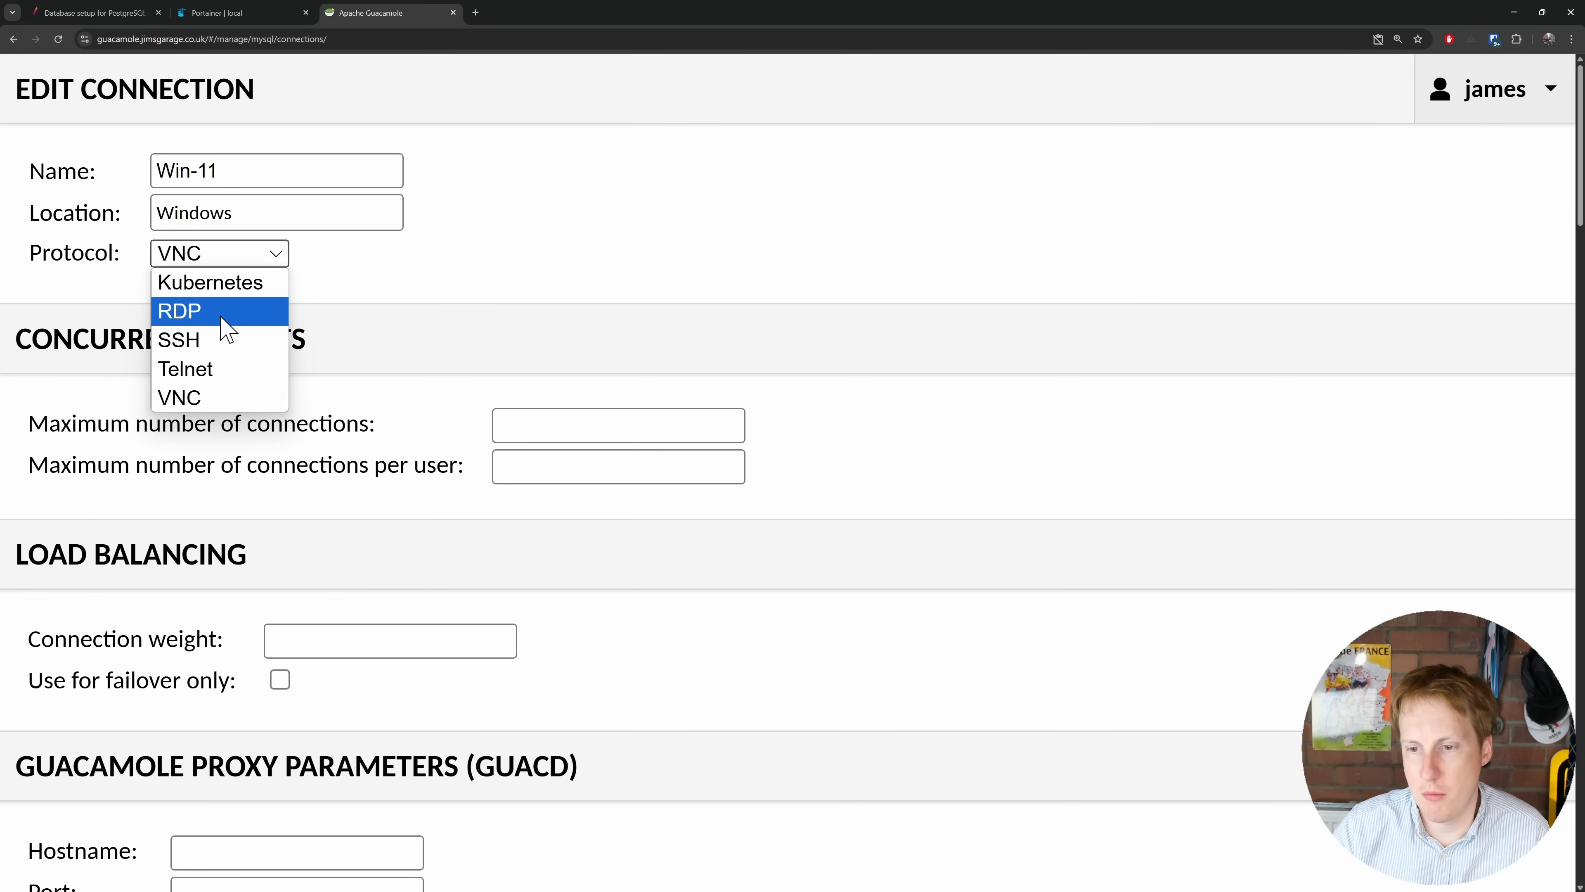
pyautogui.click(225, 324)
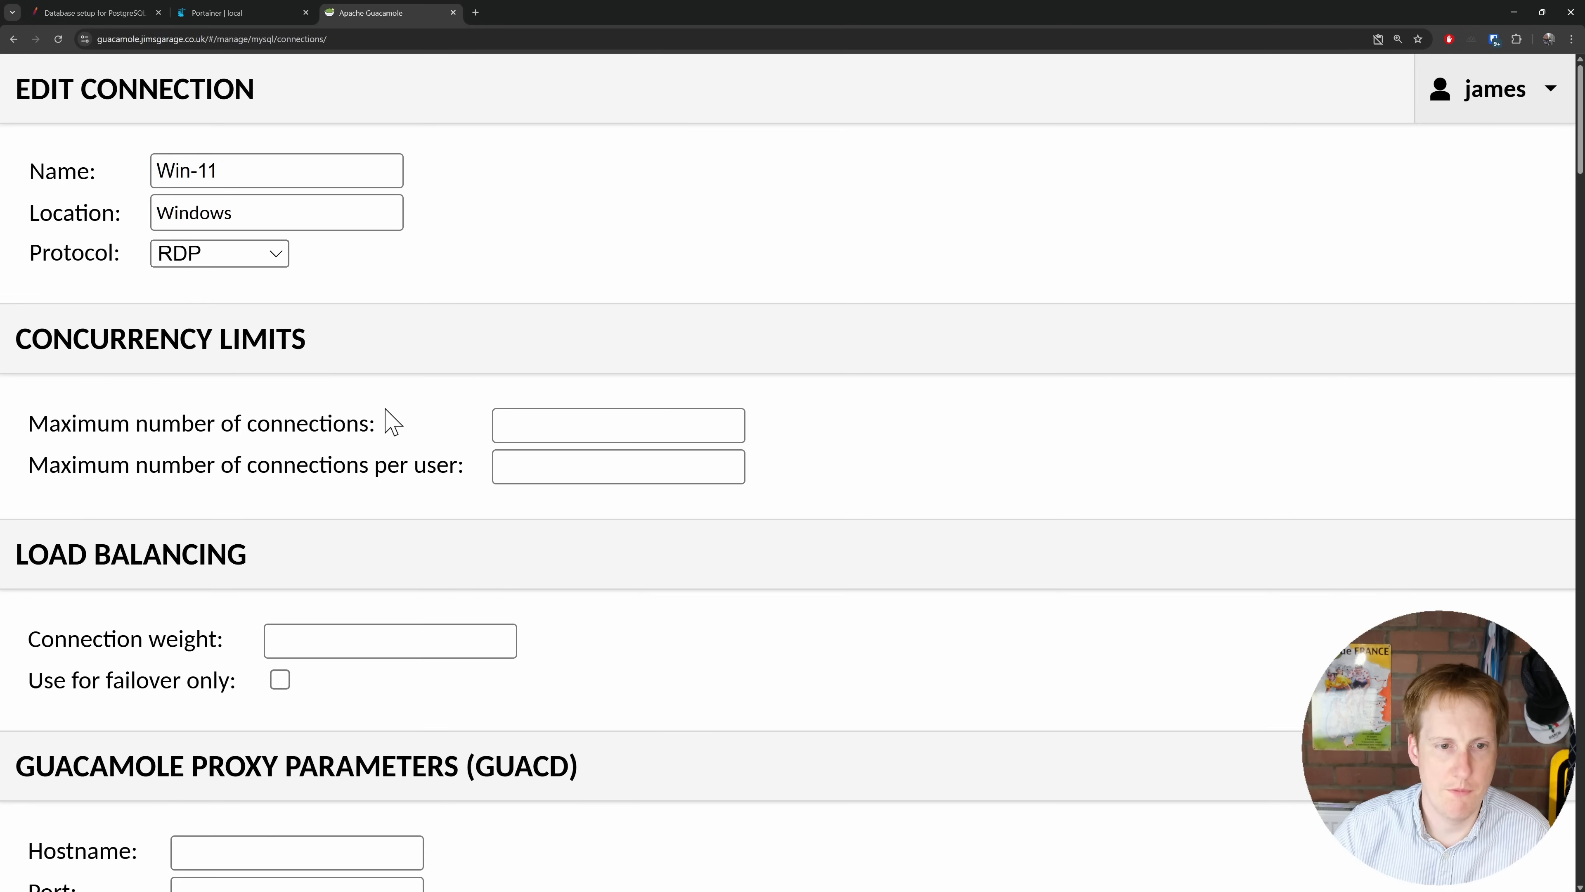
pyautogui.scroll(-5, 375, 437)
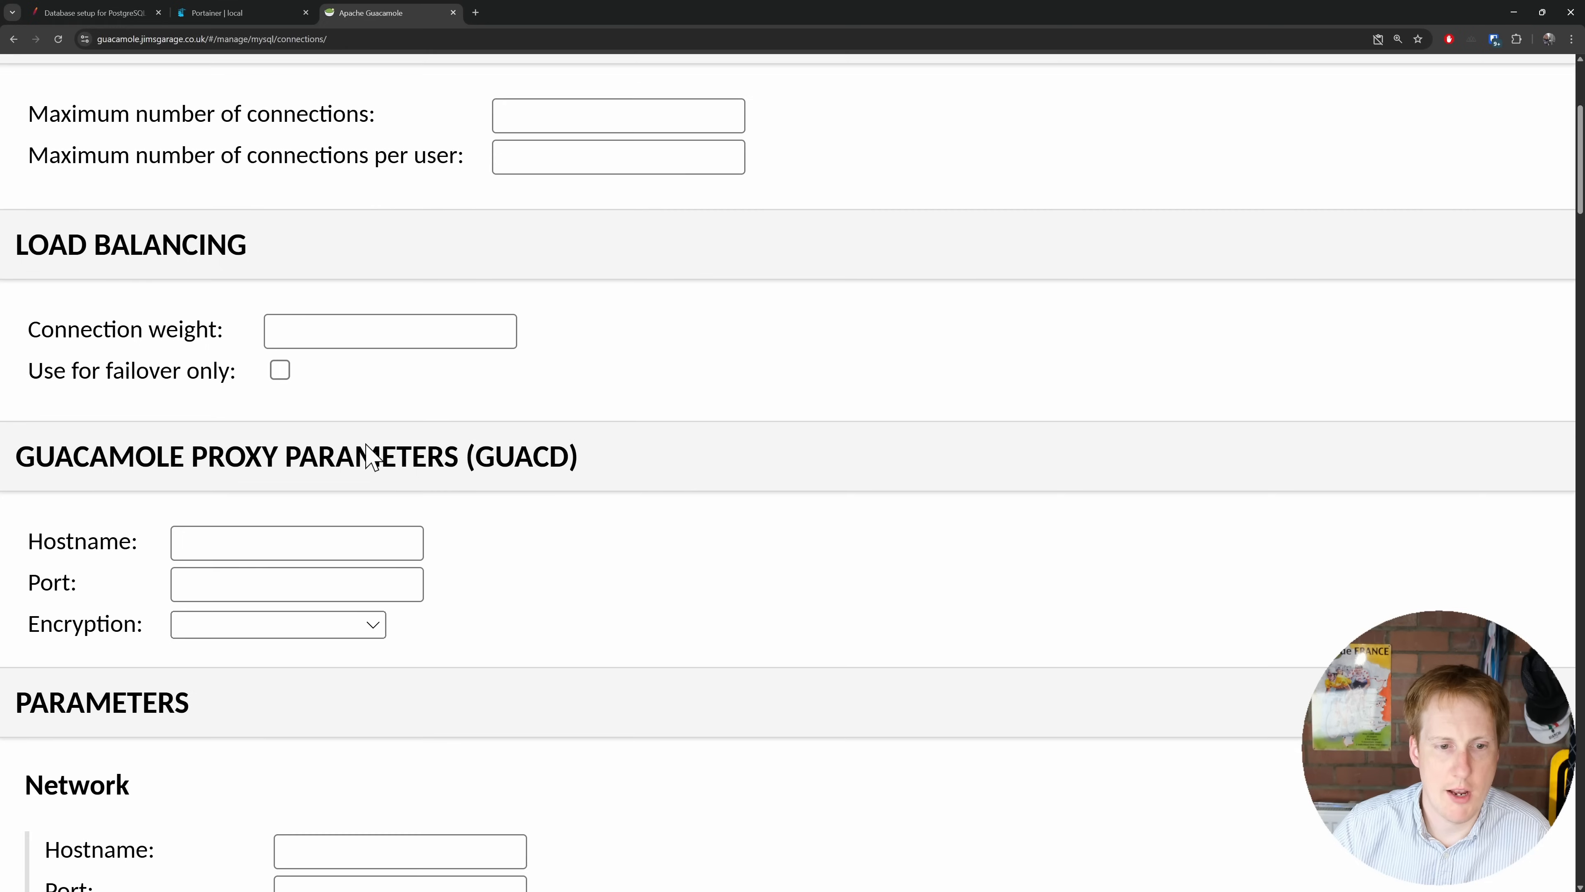
pyautogui.scroll(-7, 368, 456)
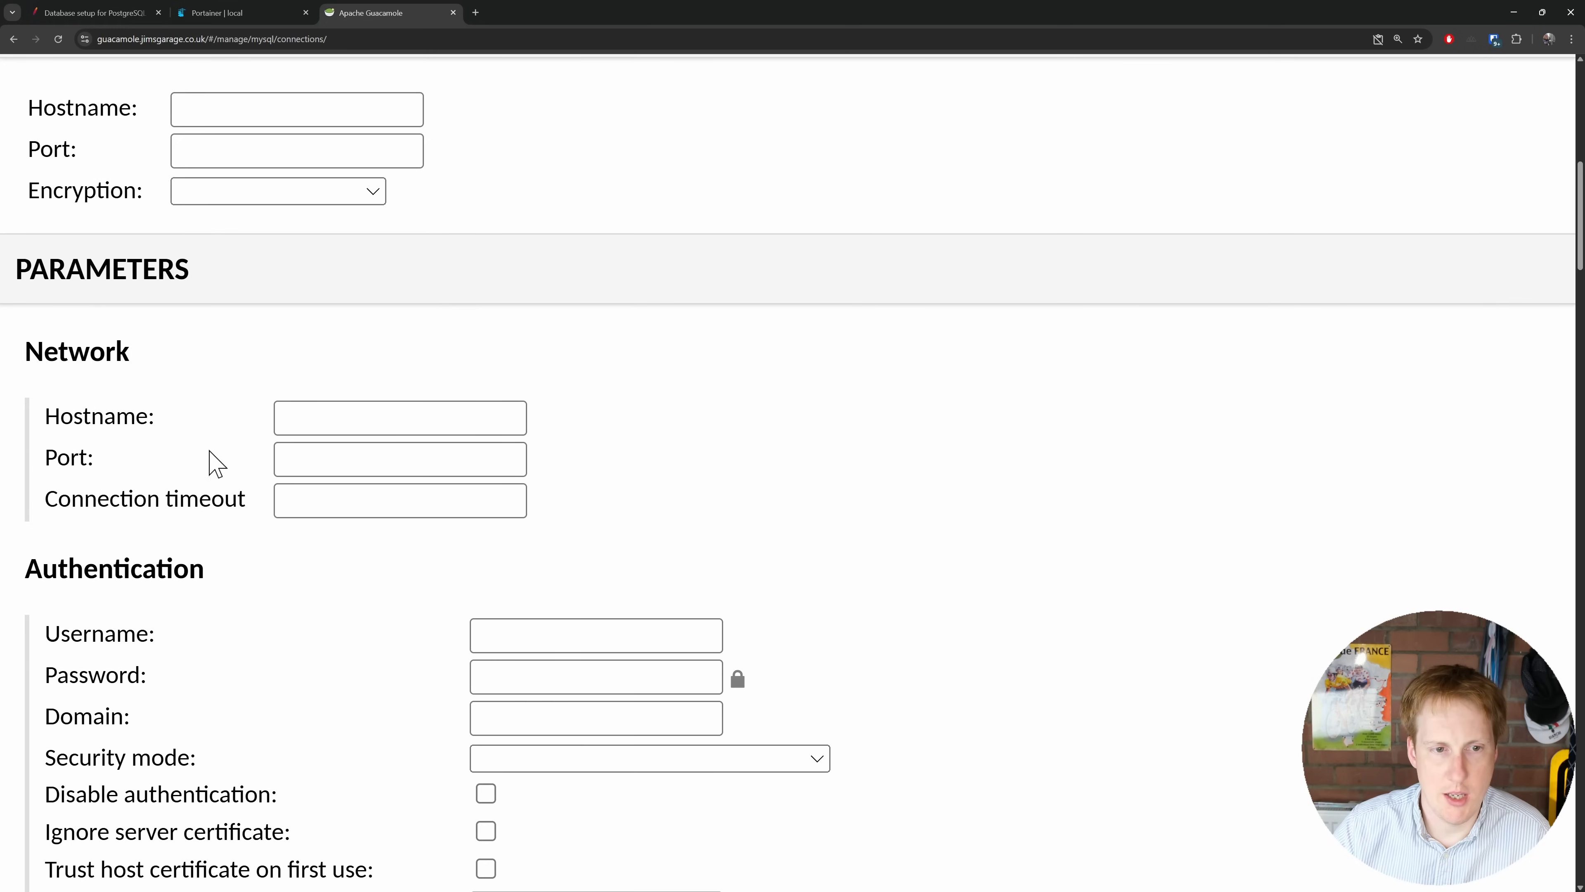
pyautogui.click(343, 462)
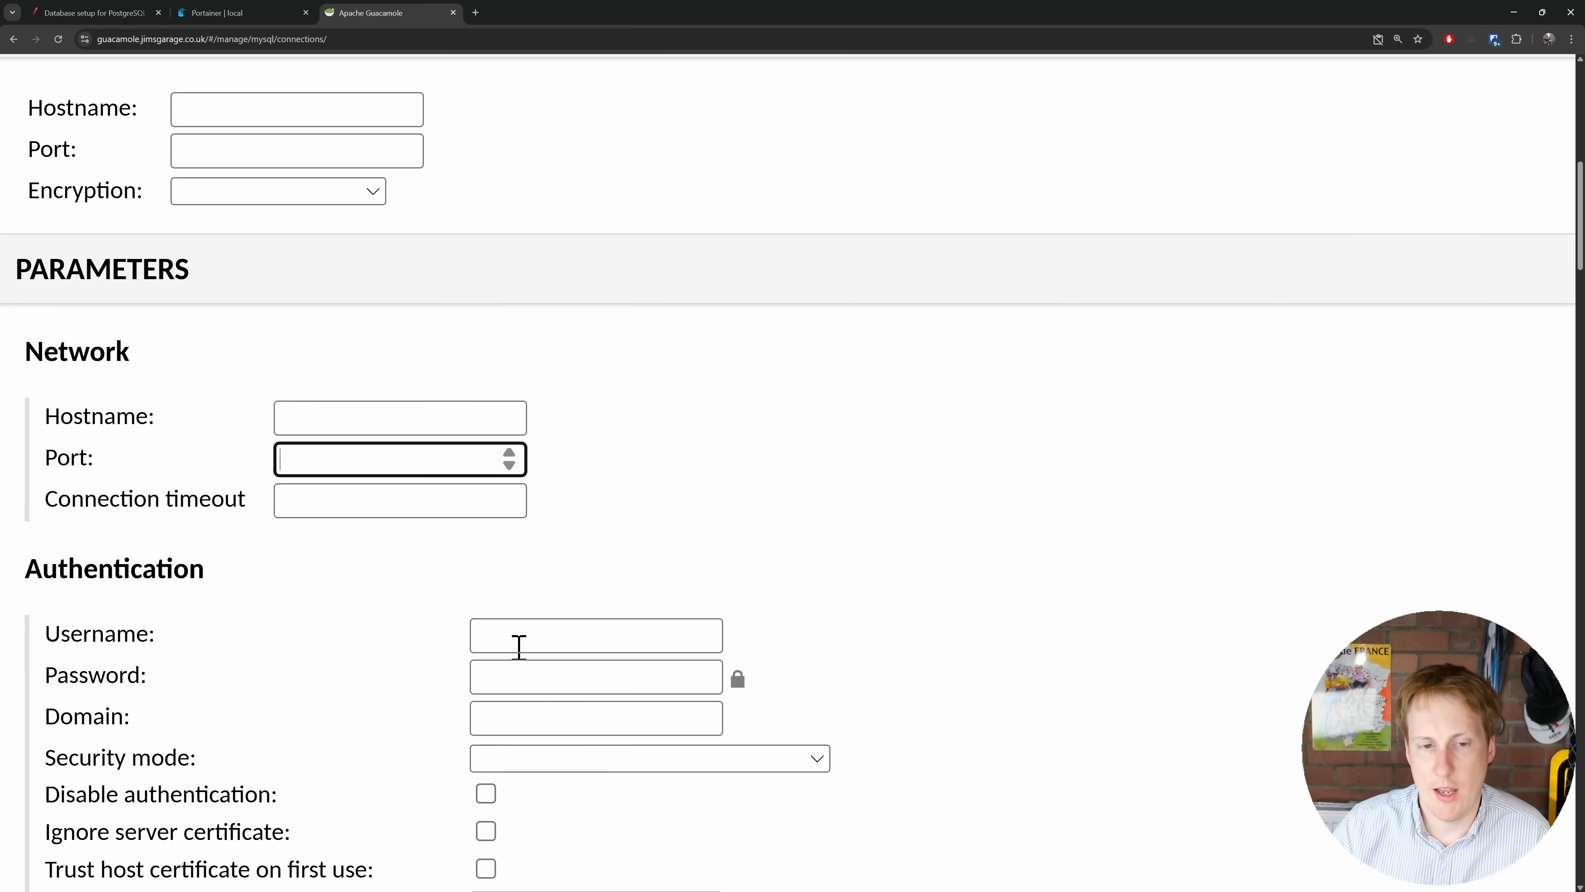
pyautogui.click(337, 410)
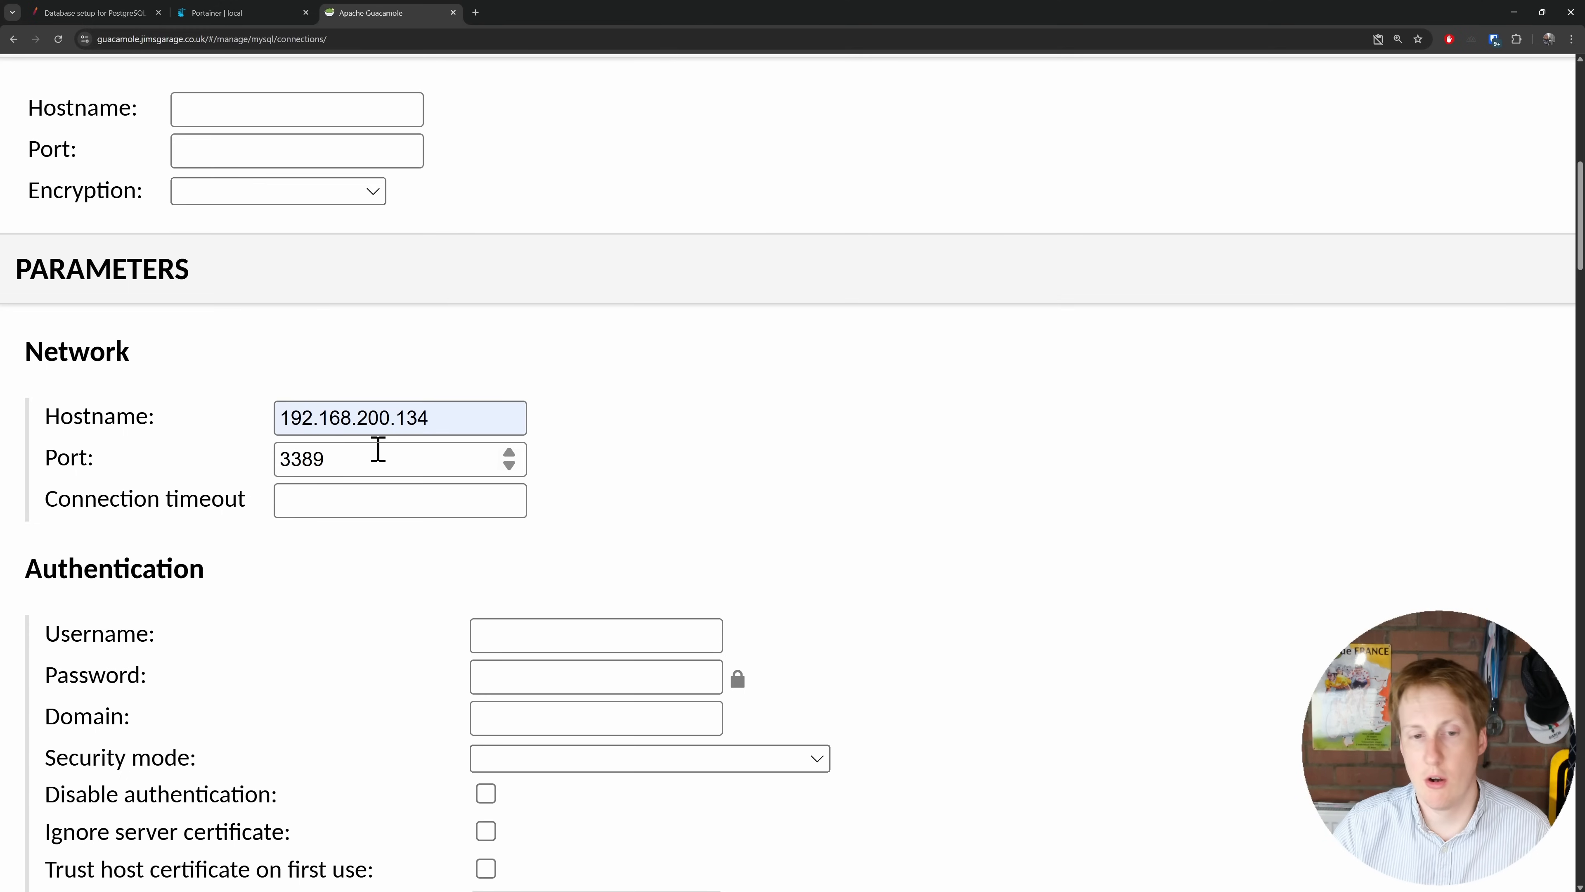
# Step: Enter the RDP username and password, choose NLA security mode, and ignore the server certificate
pyautogui.click(543, 634)
pyautogui.write('james')
pyautogui.press('Tab')
pyautogui.write('••')
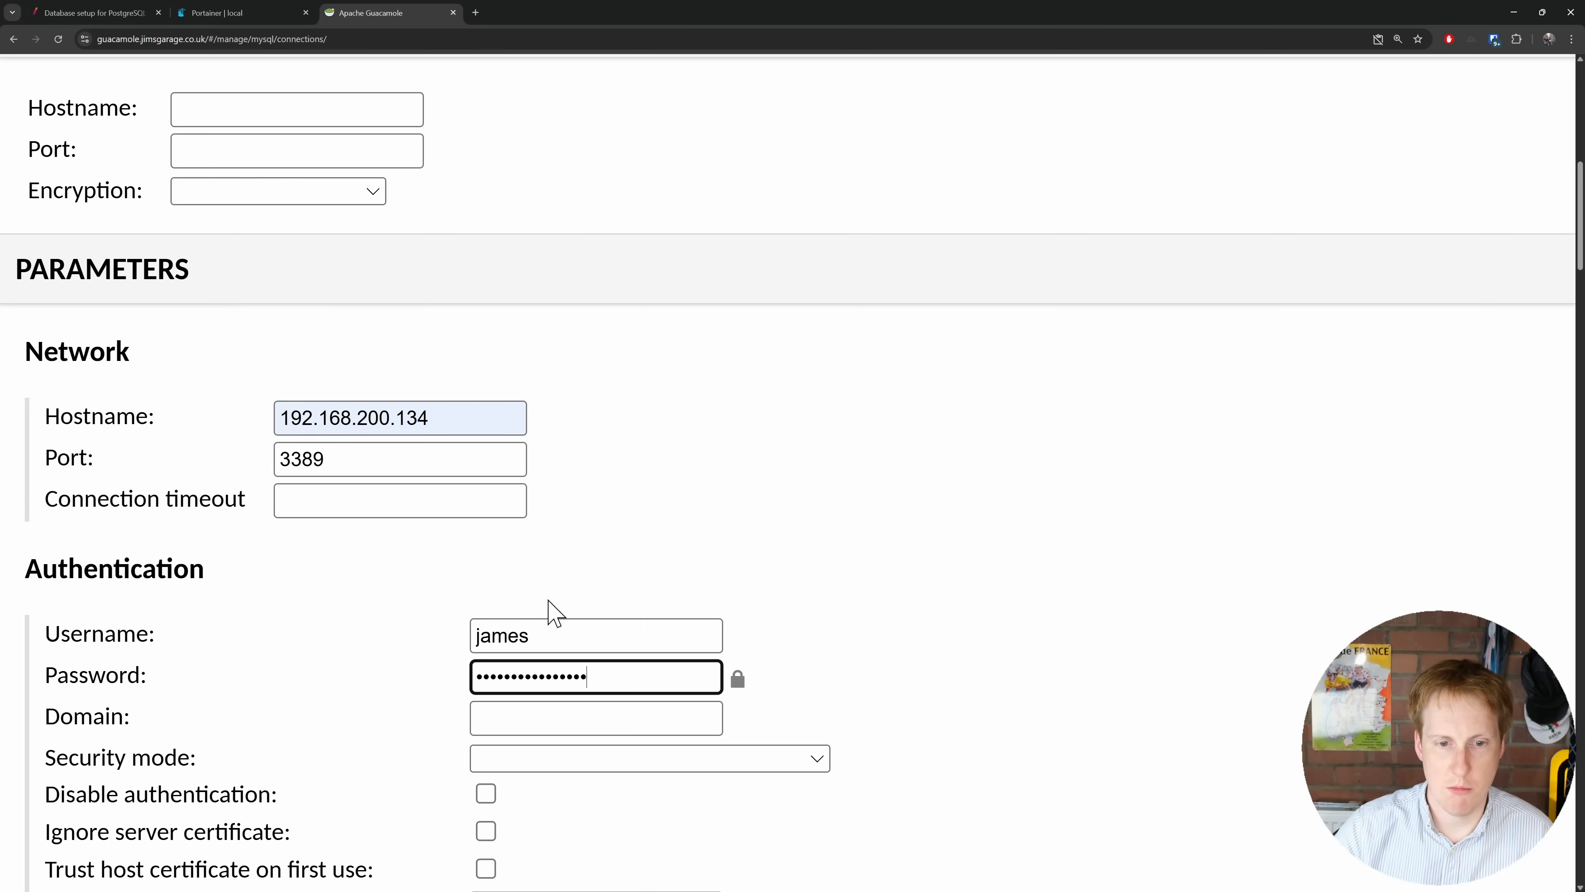
pyautogui.scroll(-2, 686, 624)
pyautogui.click(808, 634)
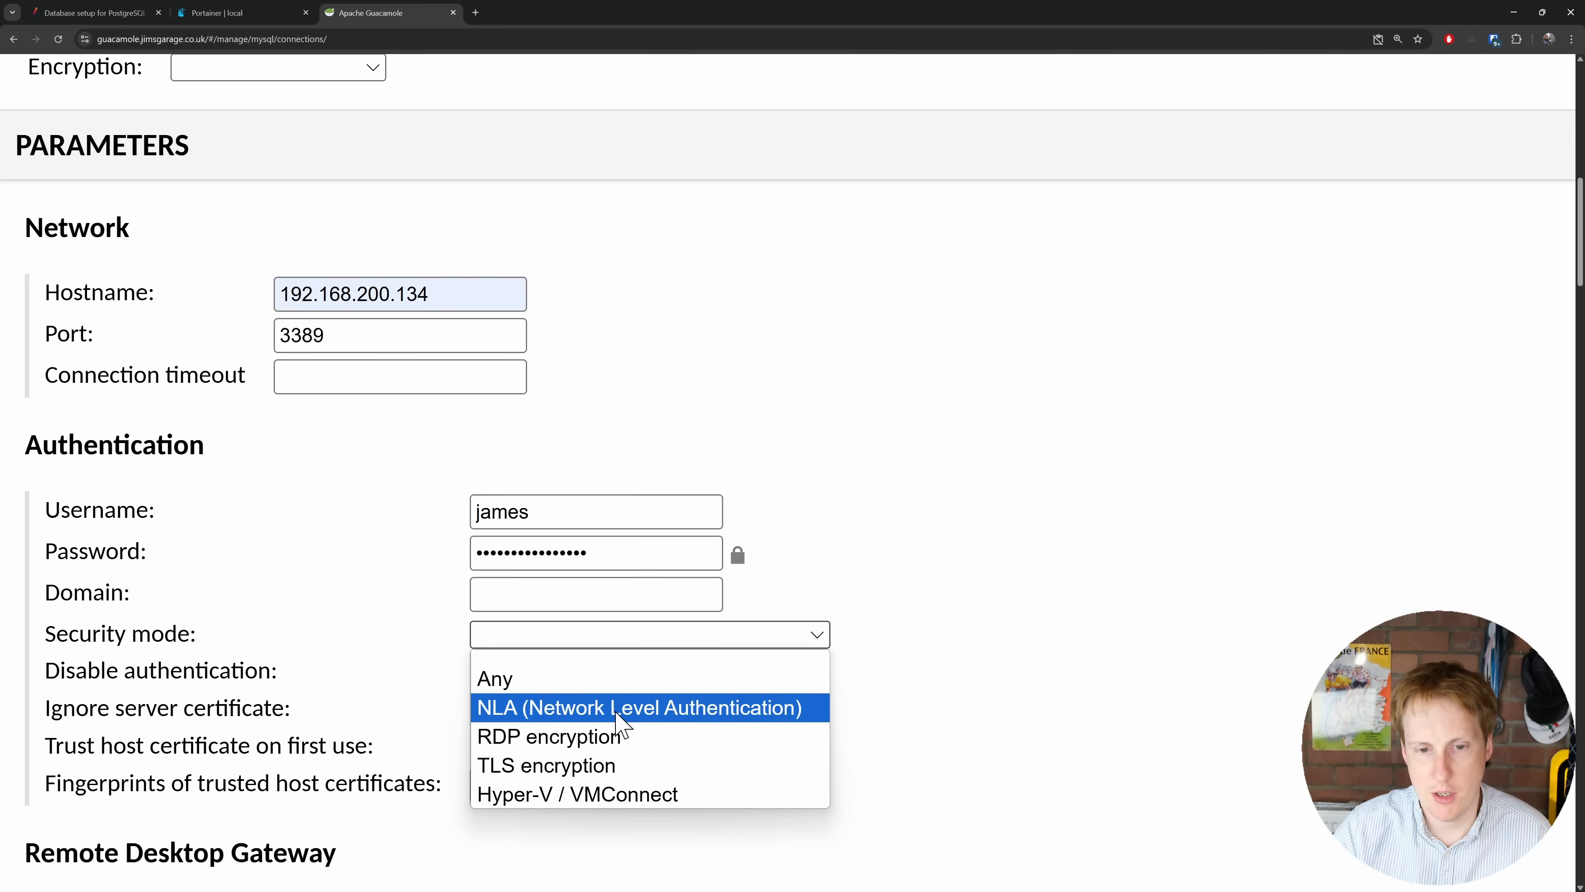
pyautogui.click(617, 712)
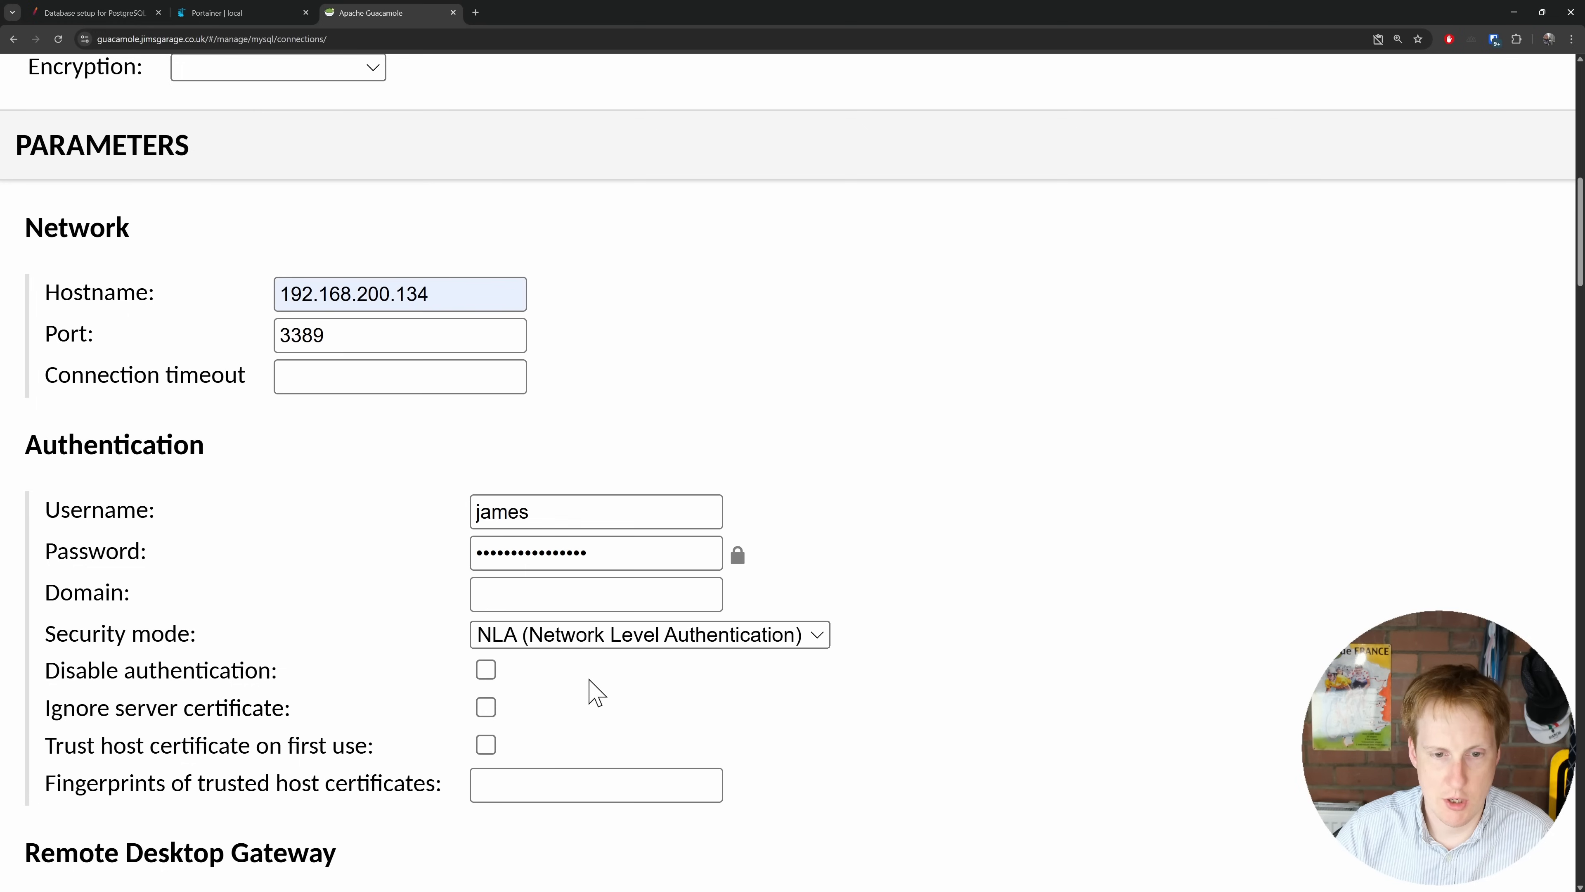
pyautogui.click(480, 710)
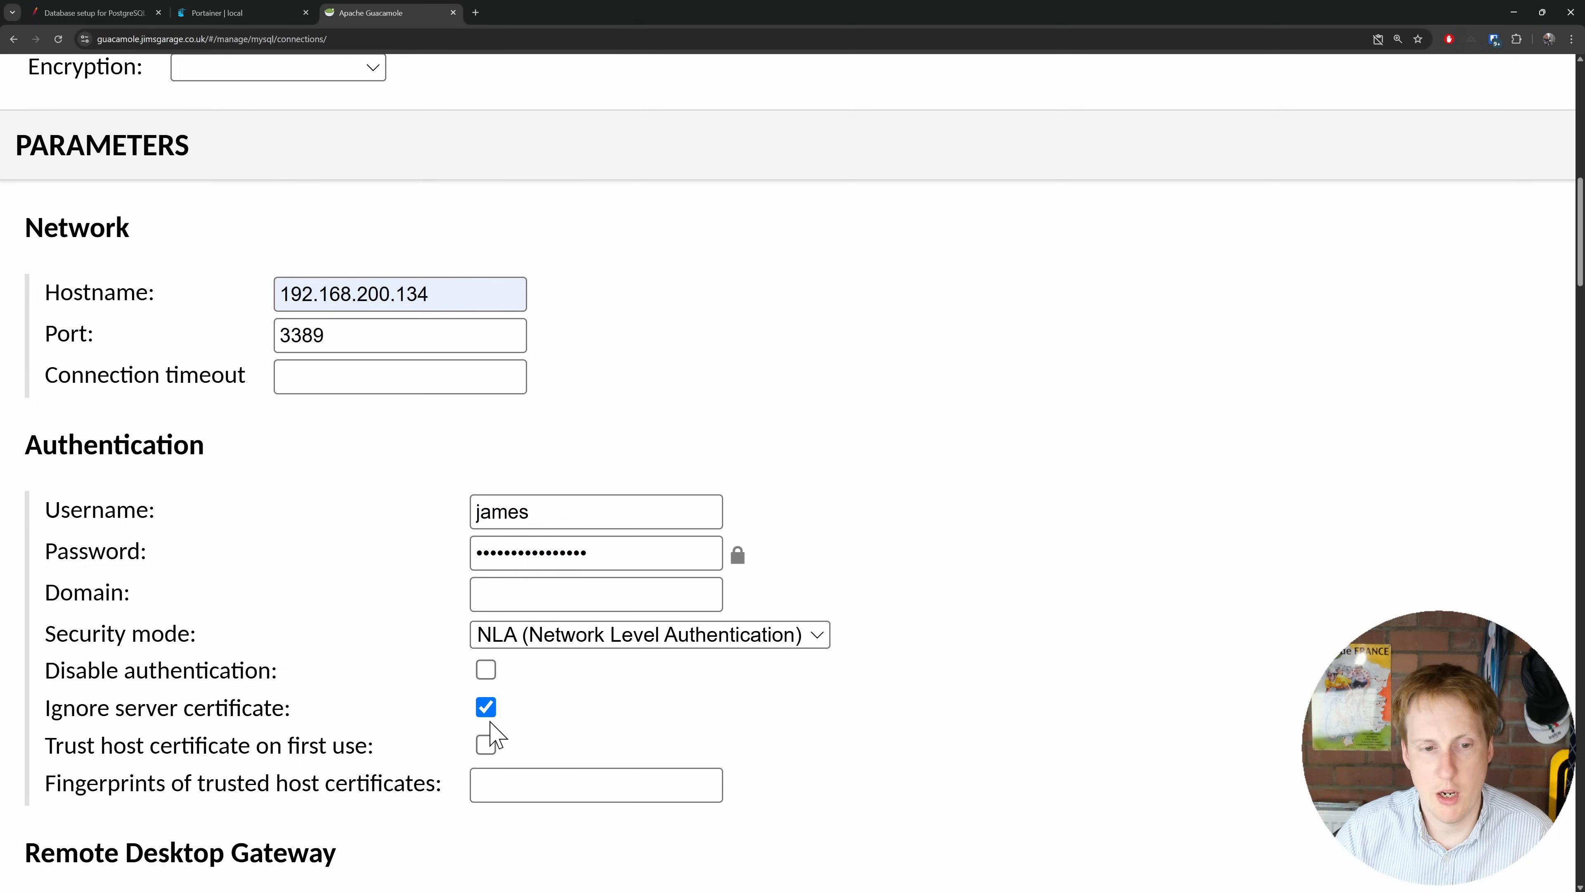
pyautogui.scroll(-1, 670, 732)
pyautogui.scroll(-7, 677, 743)
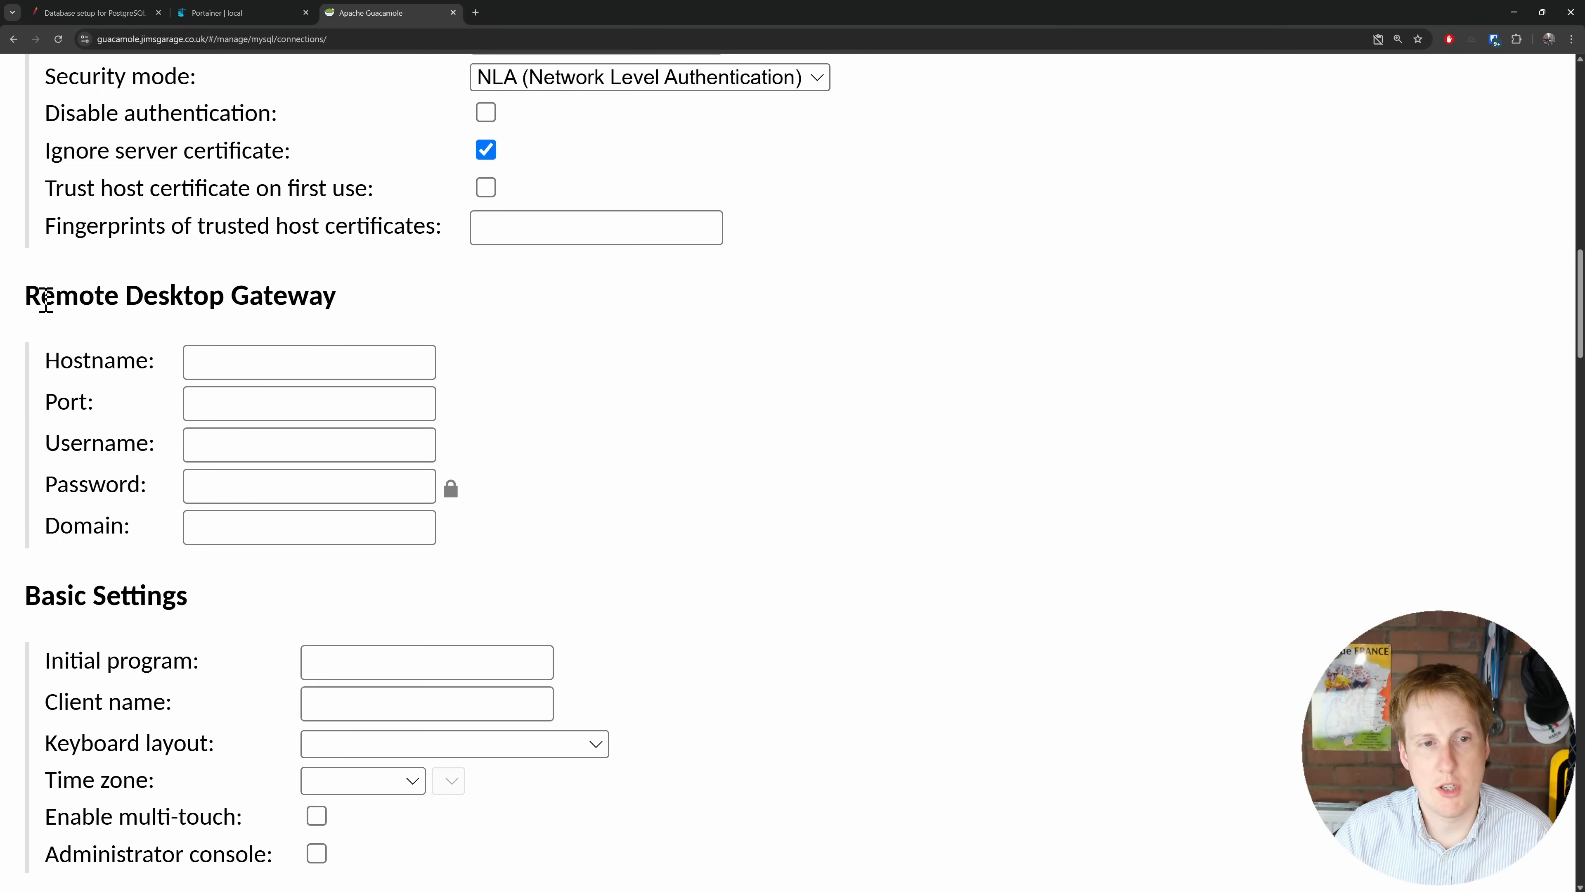
pyautogui.moveTo(31, 298); pyautogui.dragTo(341, 307)
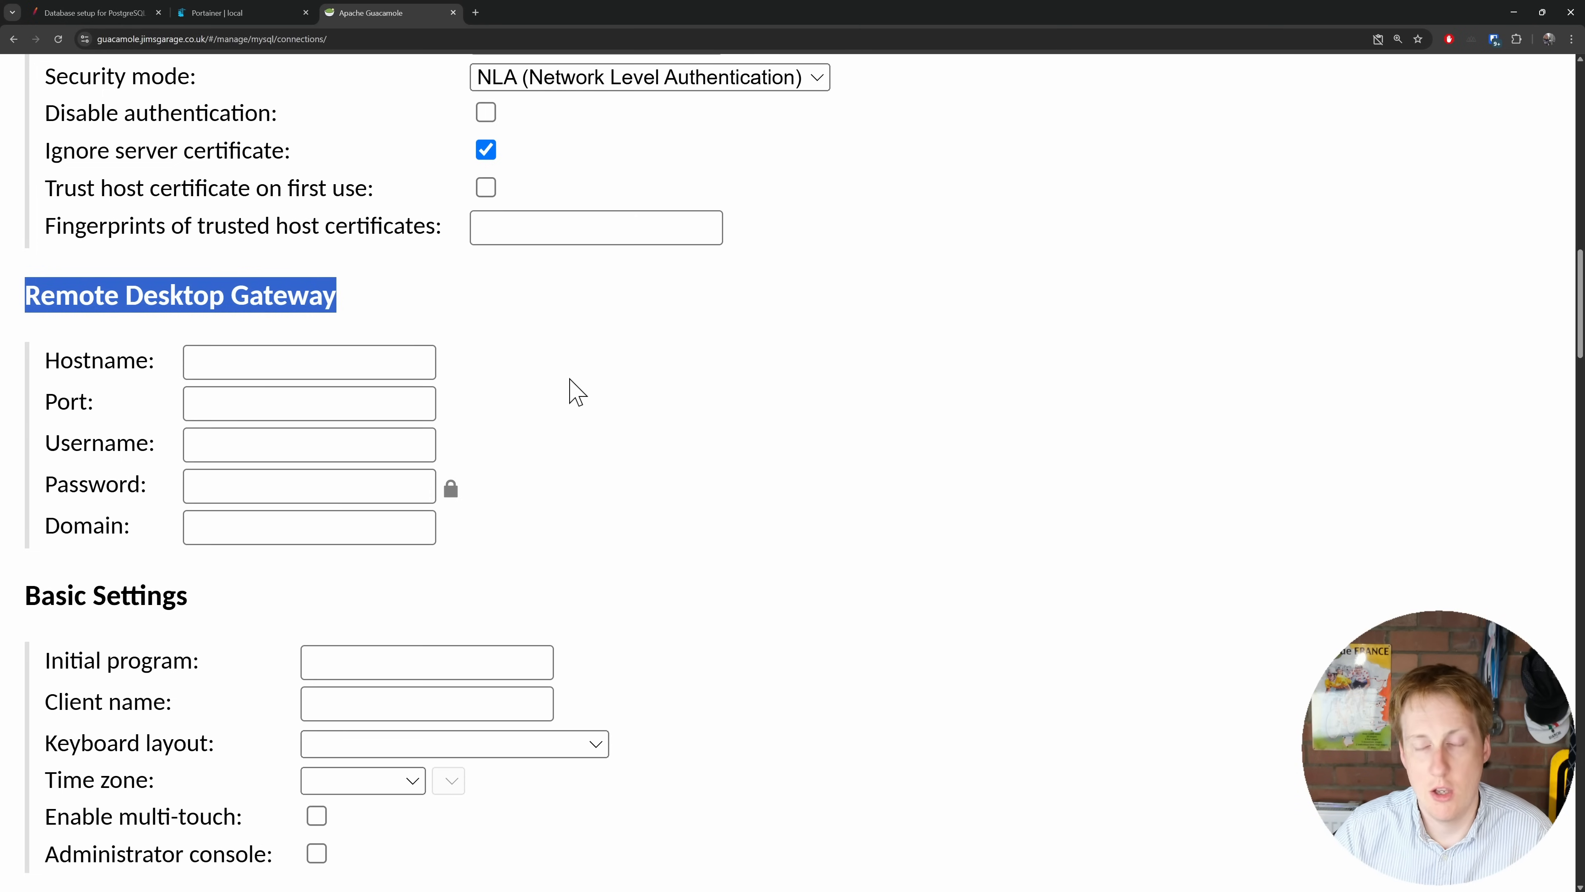
pyautogui.scroll(-5, 591, 475)
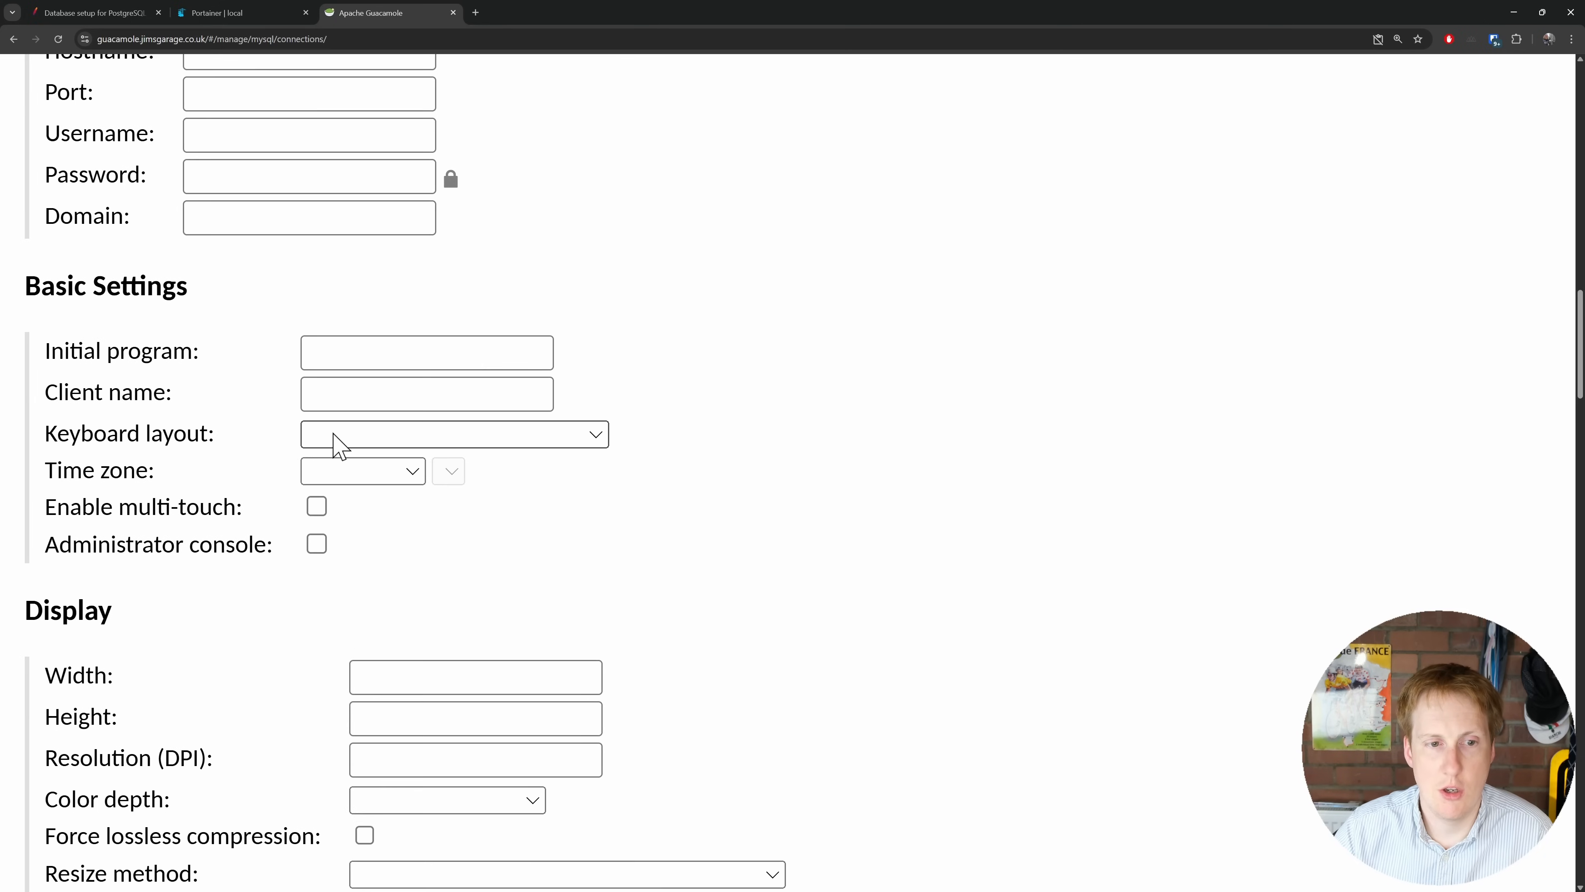
pyautogui.click(357, 362)
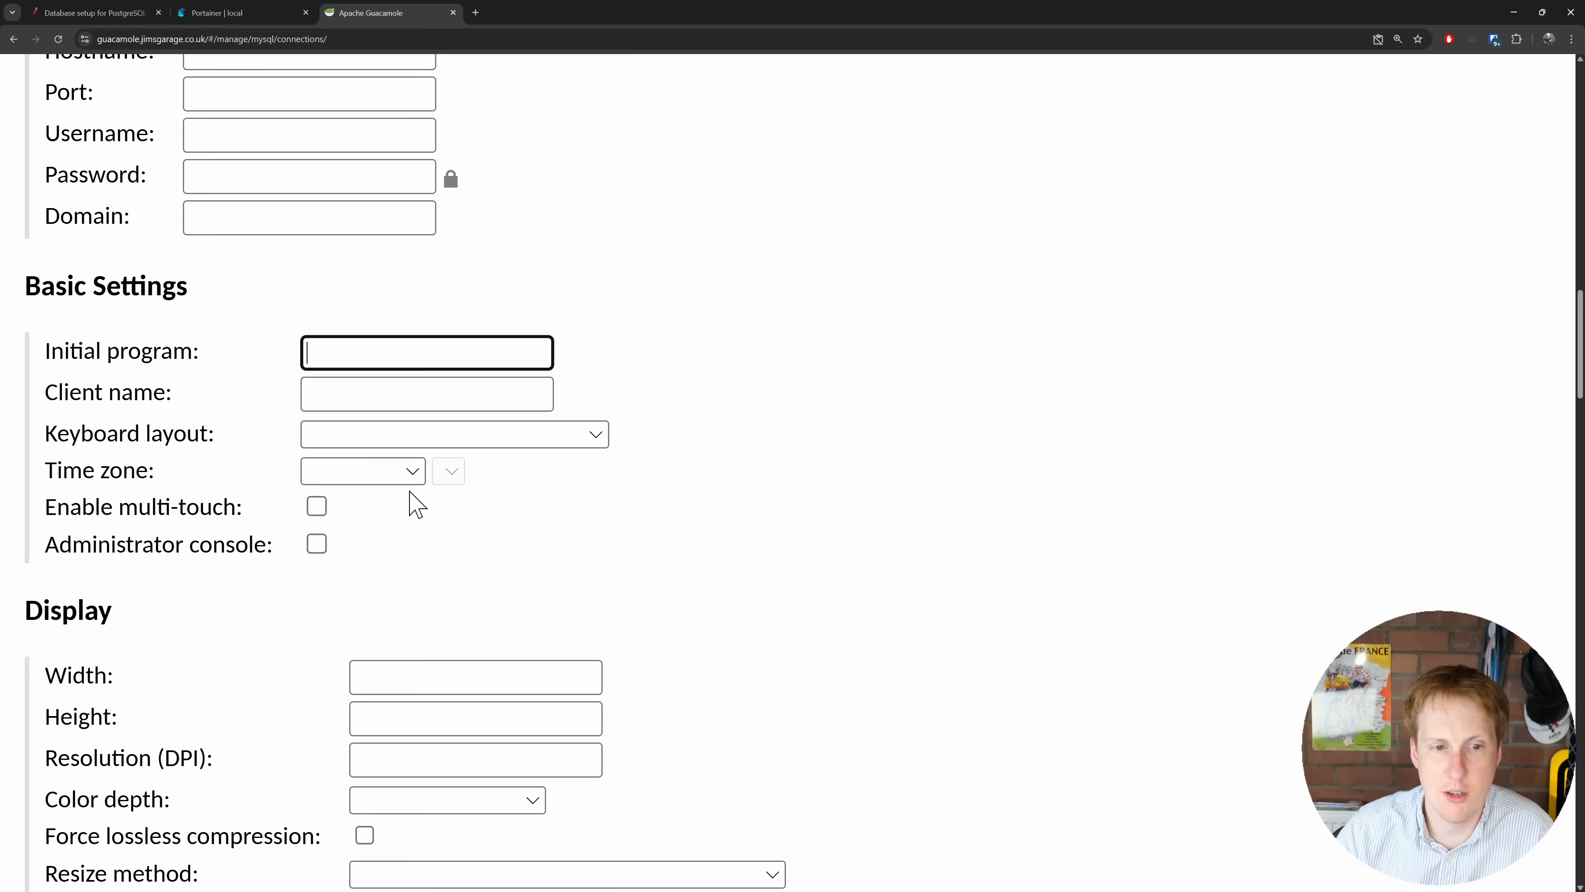
pyautogui.scroll(-4, 421, 516)
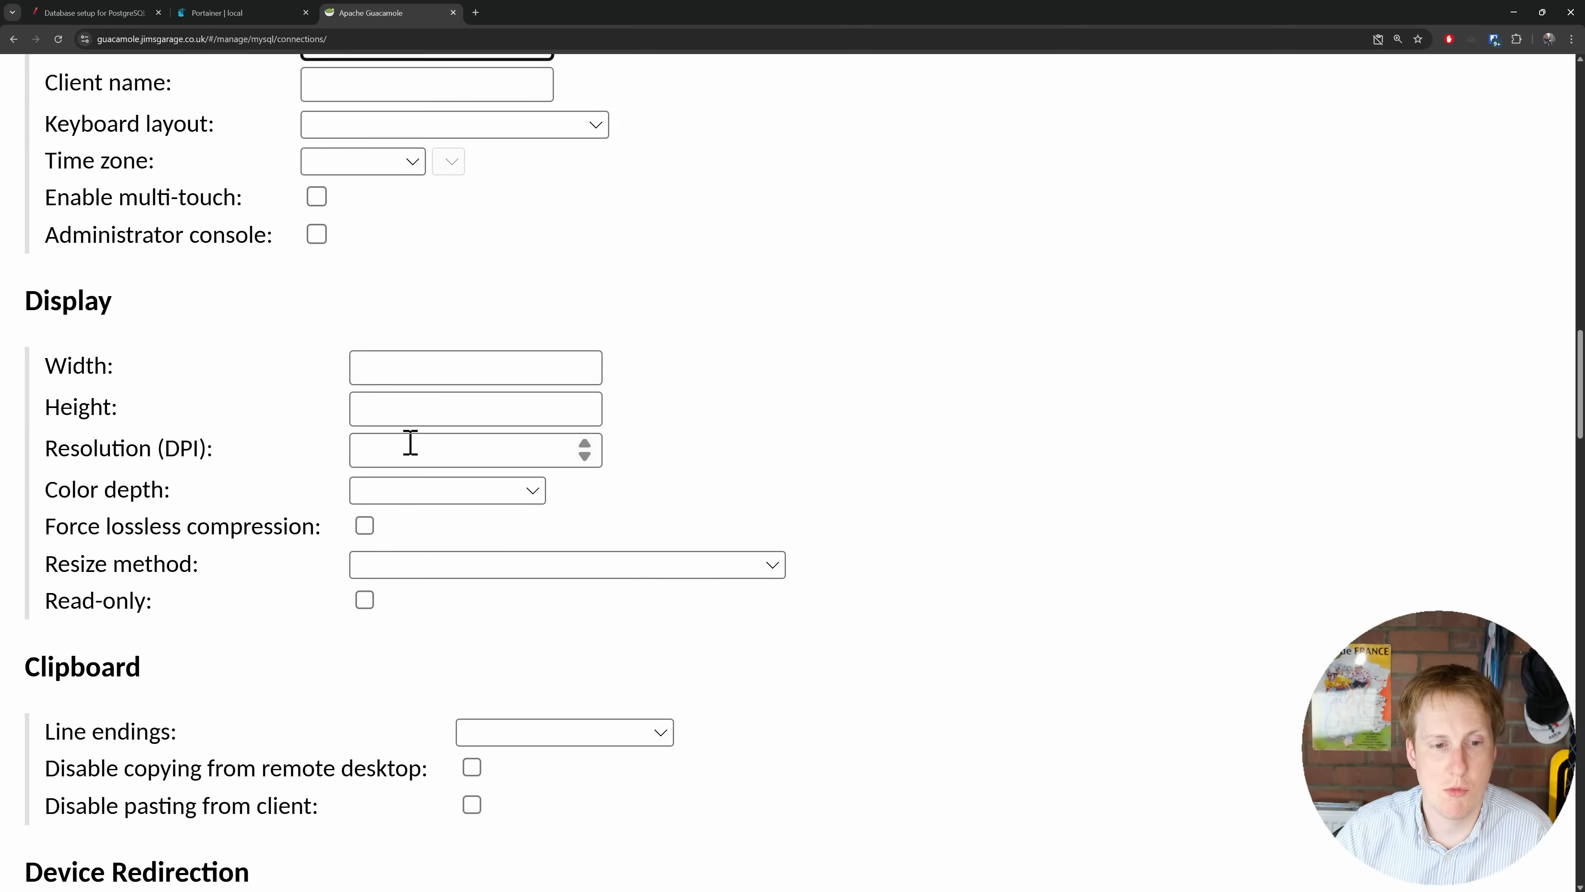
pyautogui.scroll(-5, 412, 456)
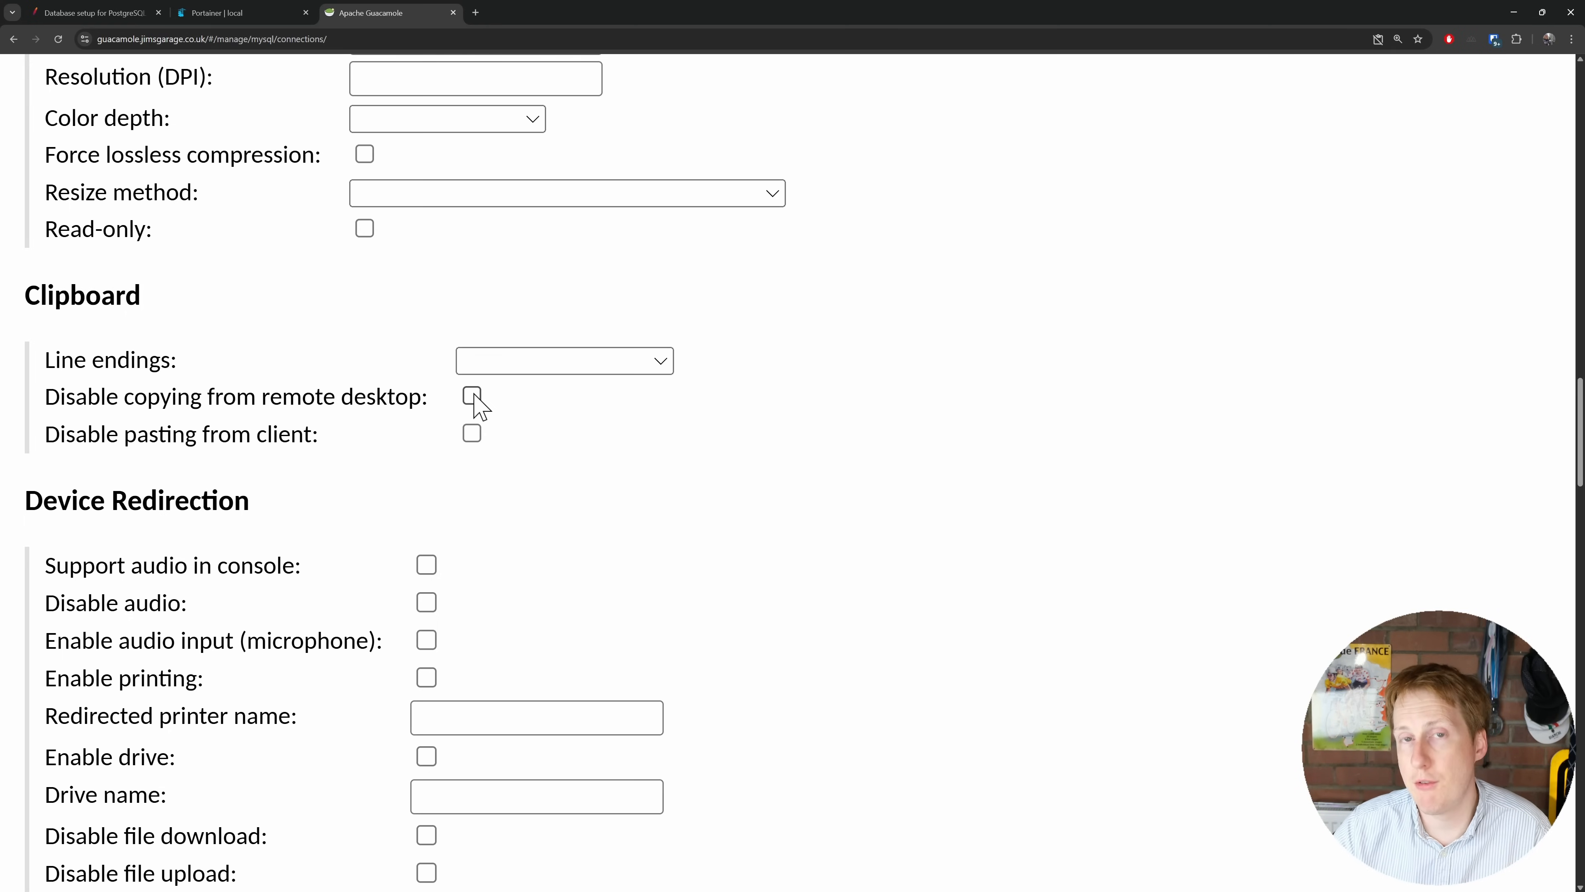
pyautogui.scroll(-4, 499, 407)
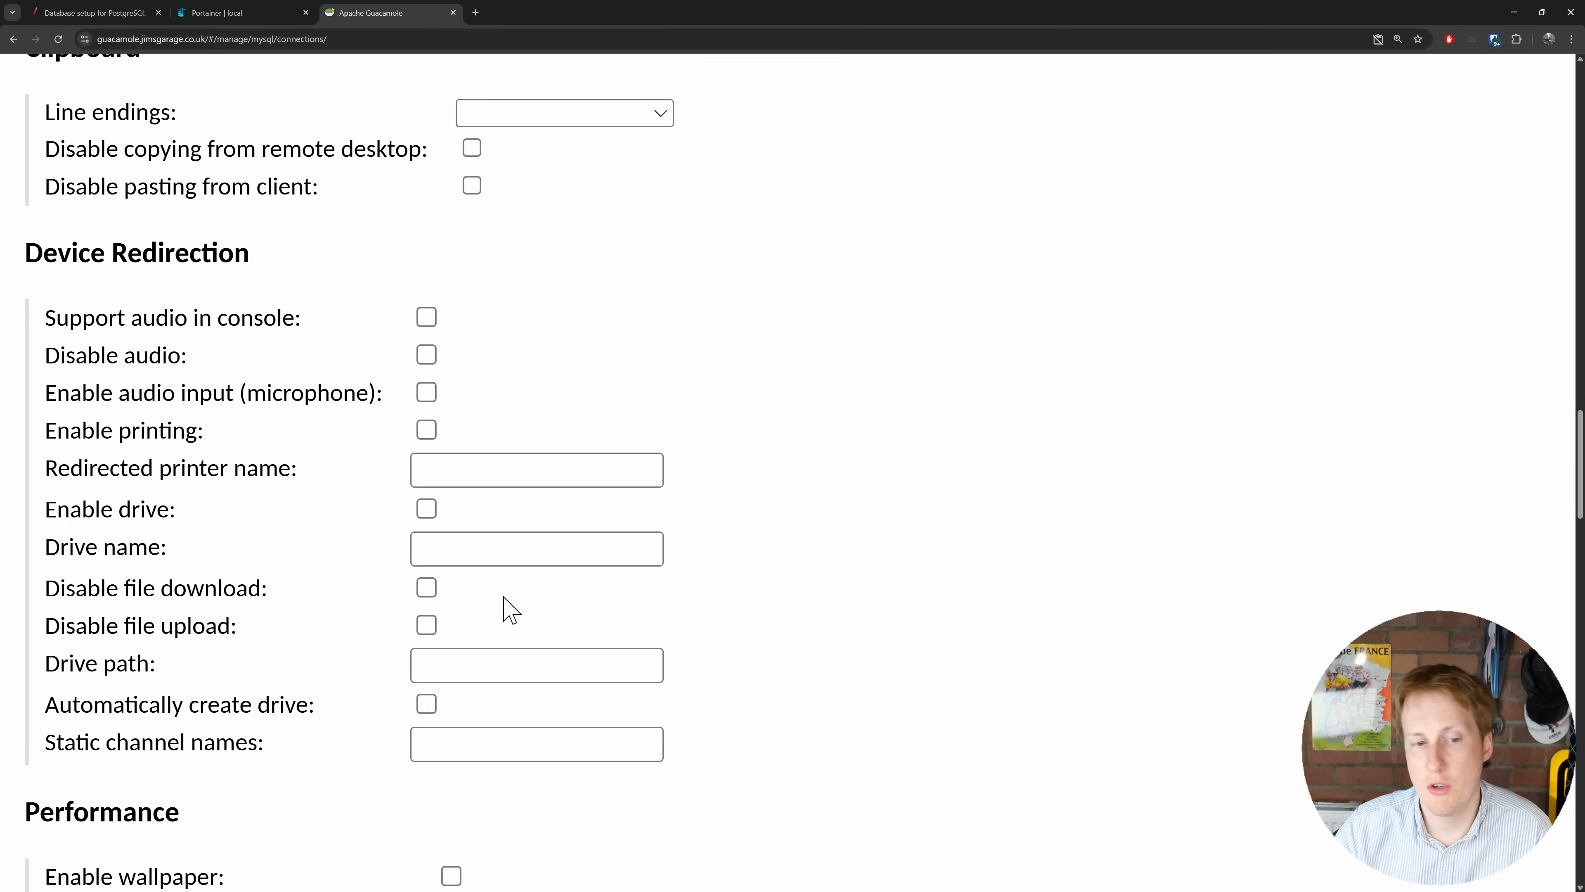
pyautogui.scroll(-5, 505, 599)
pyautogui.scroll(-4, 505, 603)
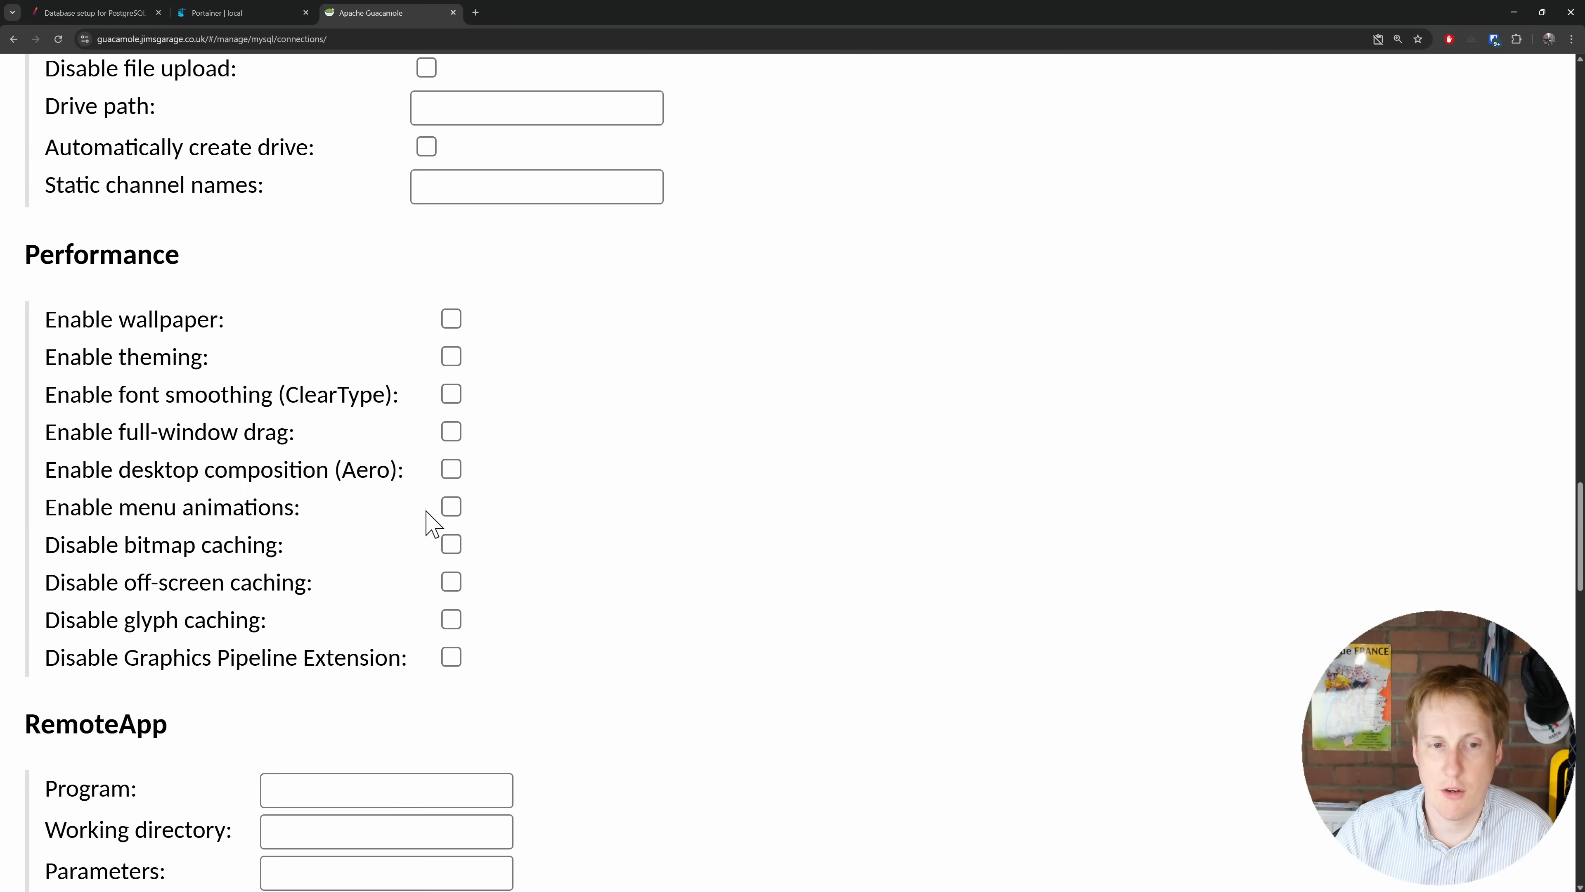
pyautogui.scroll(-8, 432, 524)
pyautogui.scroll(-2, 820, 590)
# Step: Scroll to the bottom of the Win-11 connection form and save it
pyautogui.scroll(-2, 821, 589)
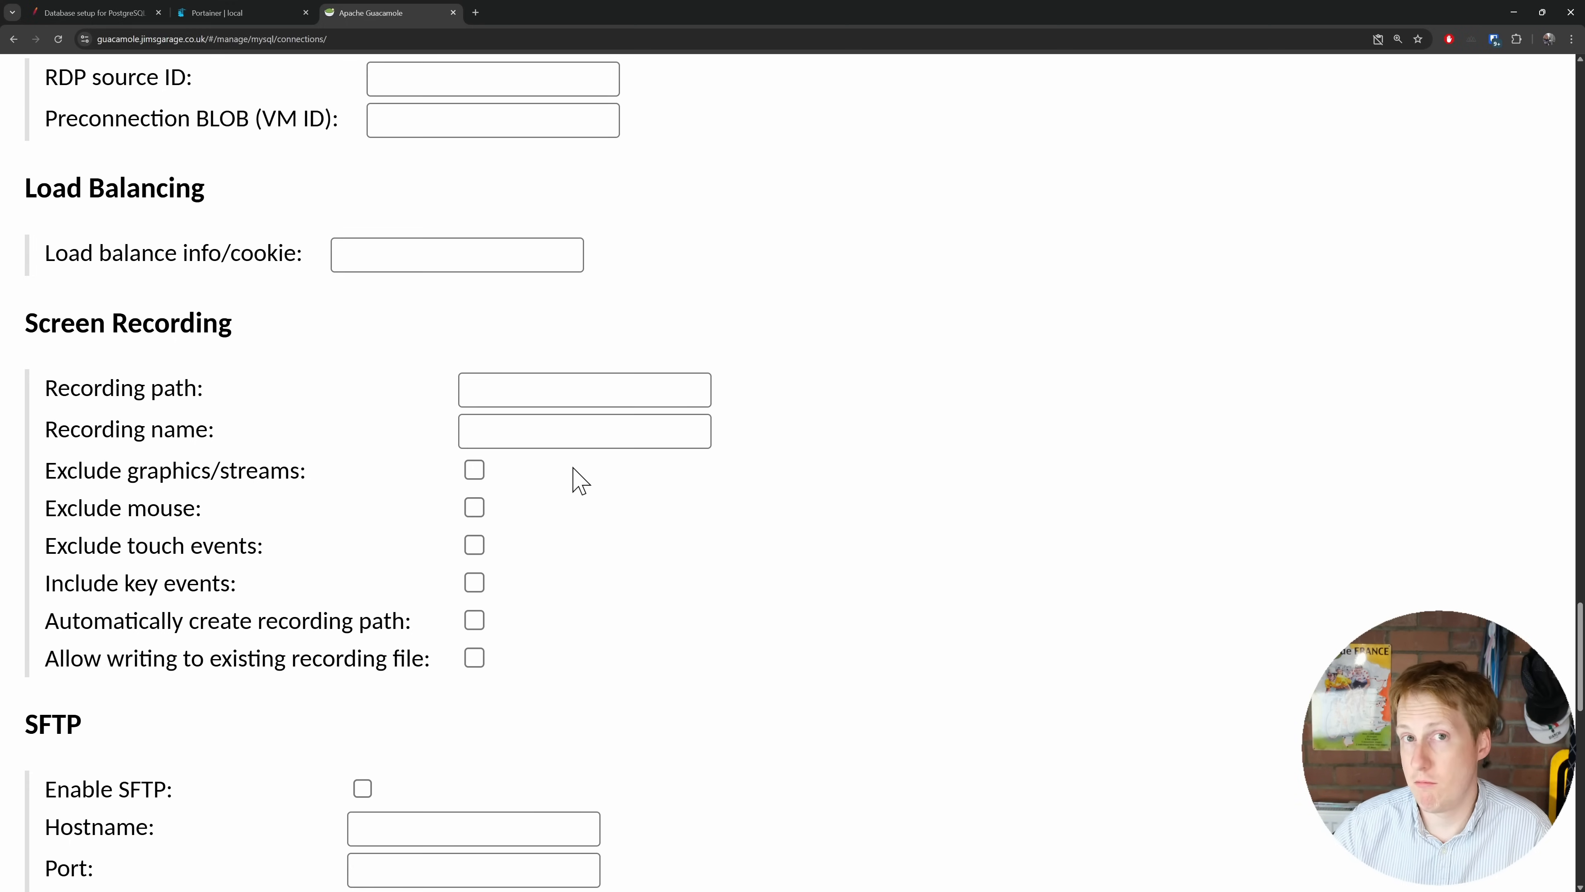
pyautogui.scroll(-6, 556, 499)
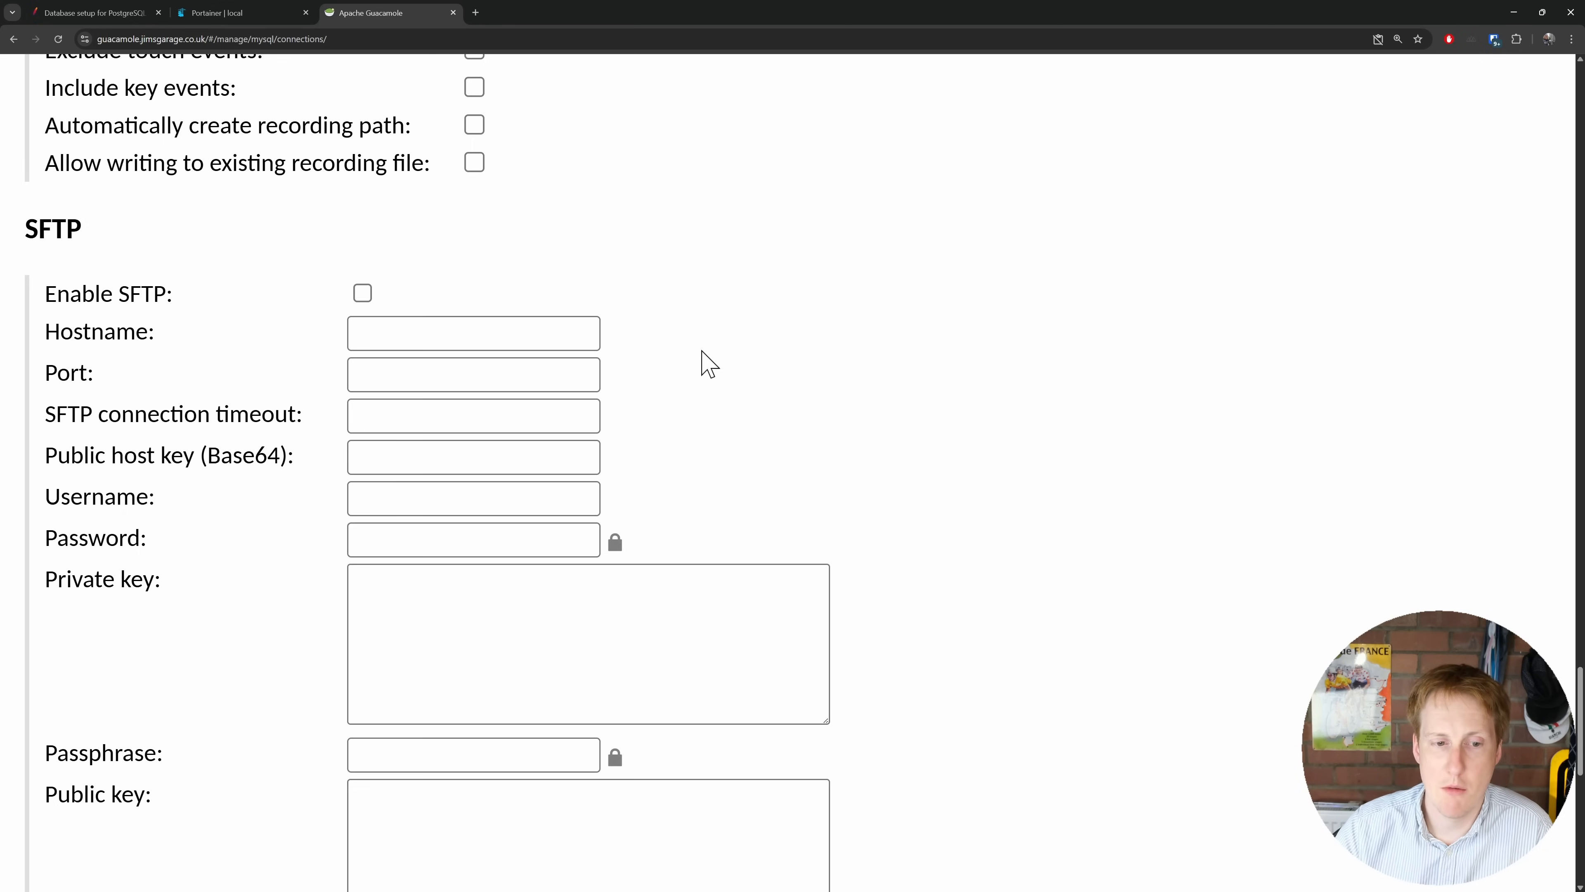
pyautogui.scroll(-4, 780, 431)
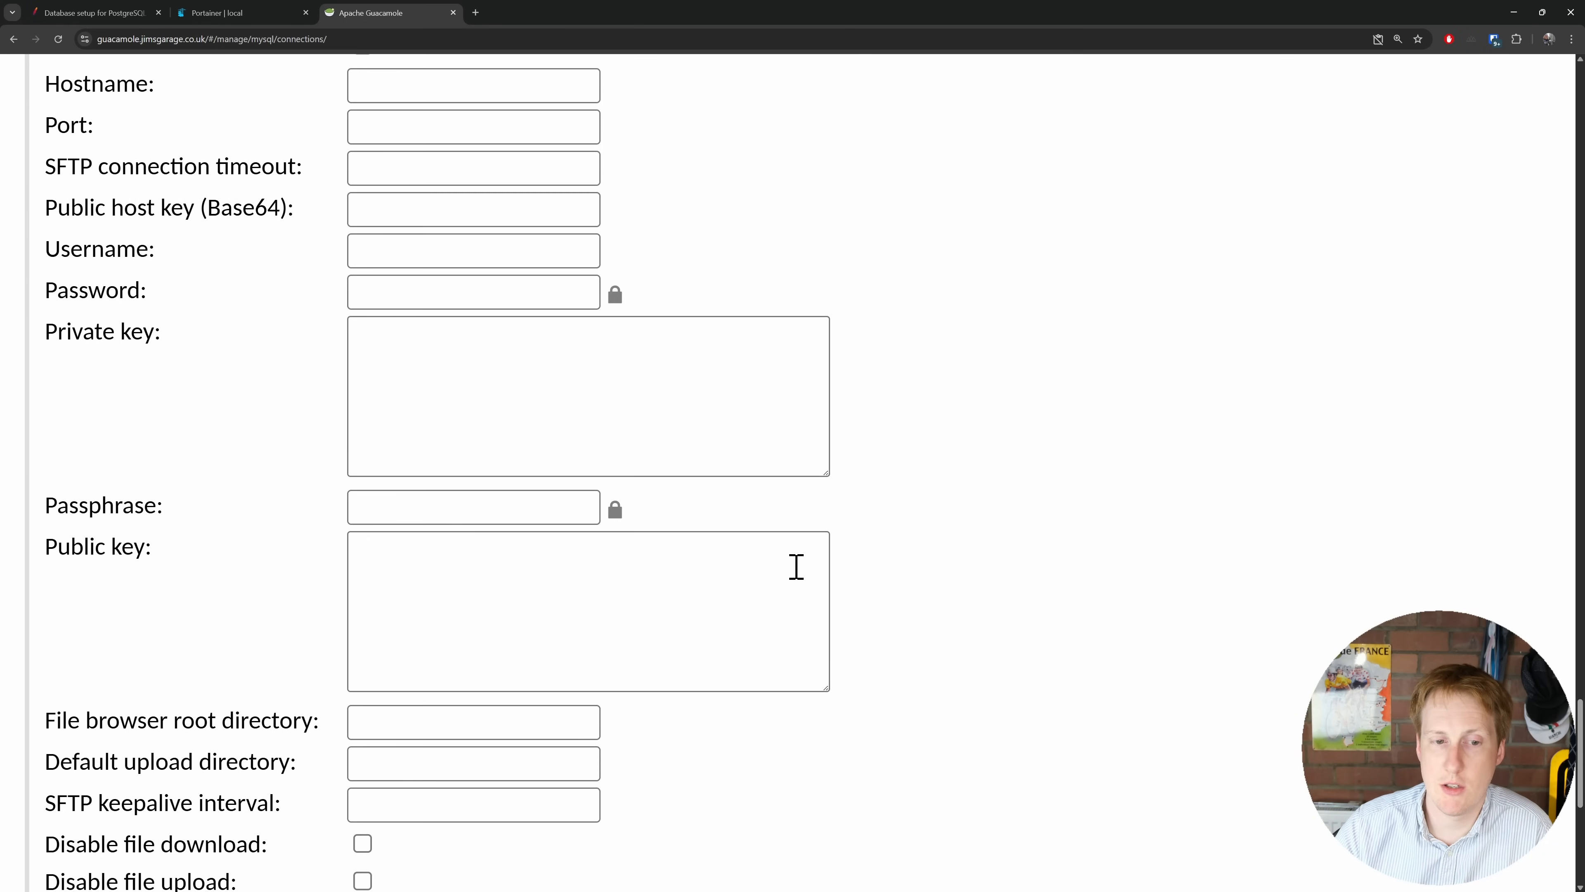
pyautogui.scroll(-9, 863, 609)
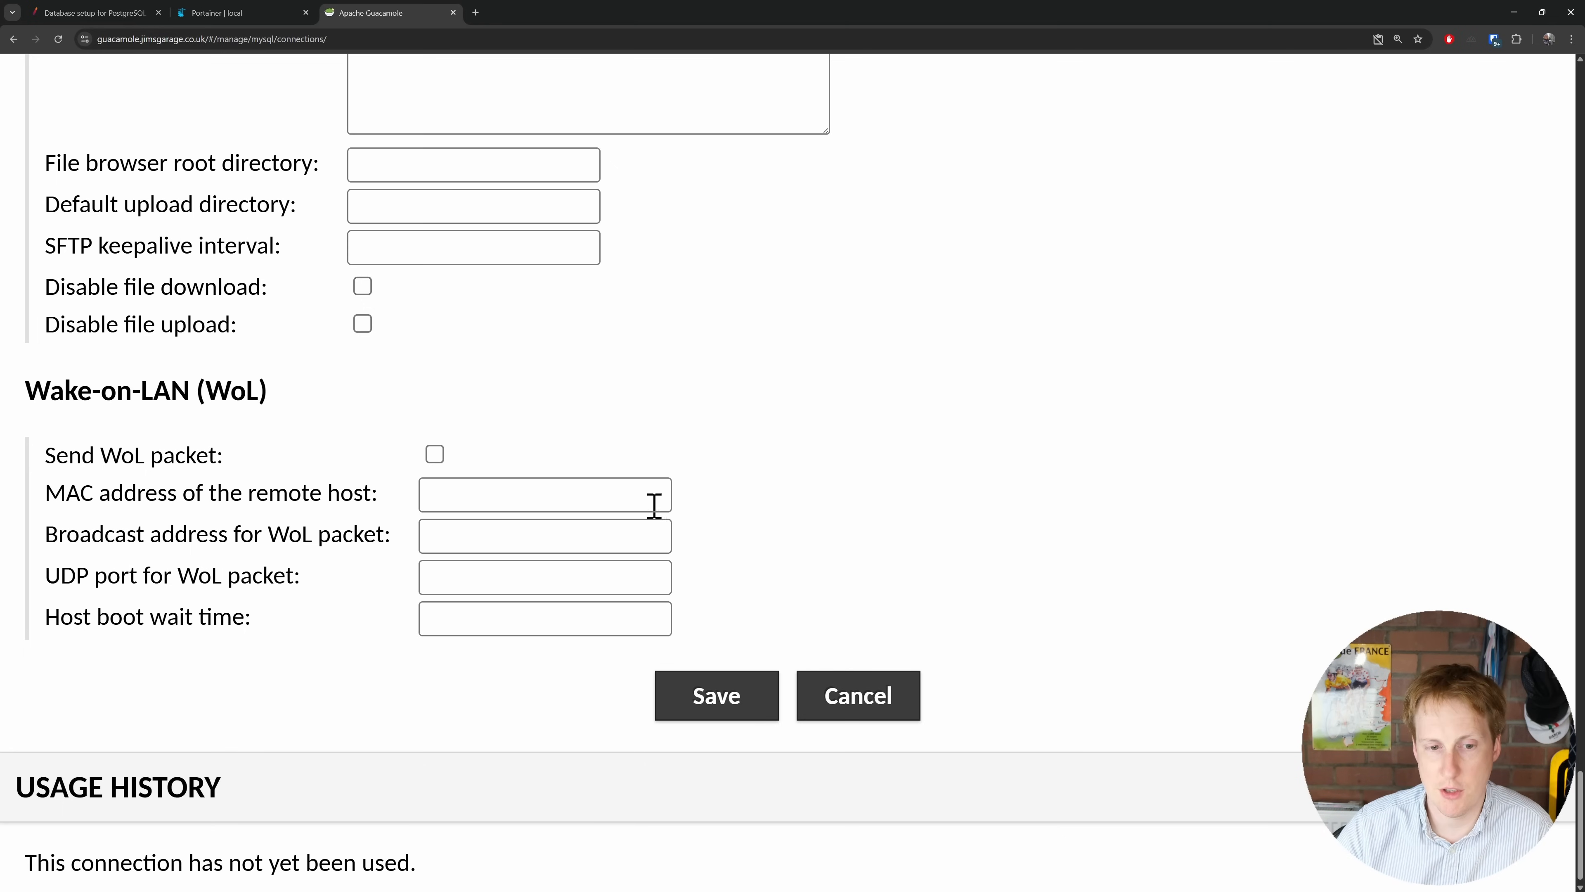
pyautogui.click(725, 698)
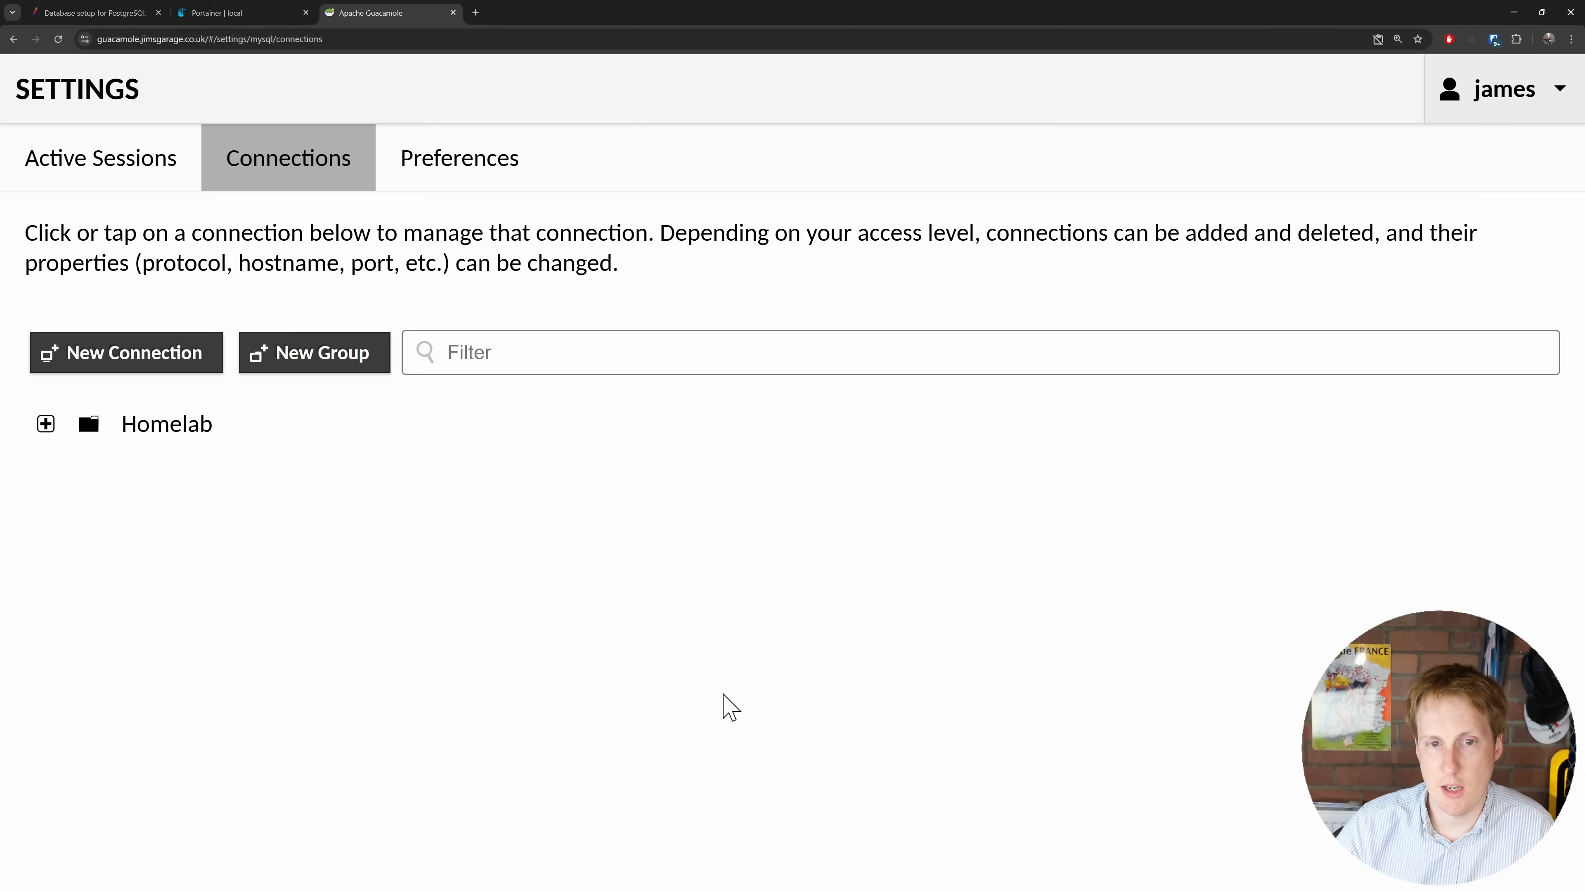
# Step: Expand Homelab > Windows in settings and peek at the Win-11 connection's settings
pyautogui.click(46, 428)
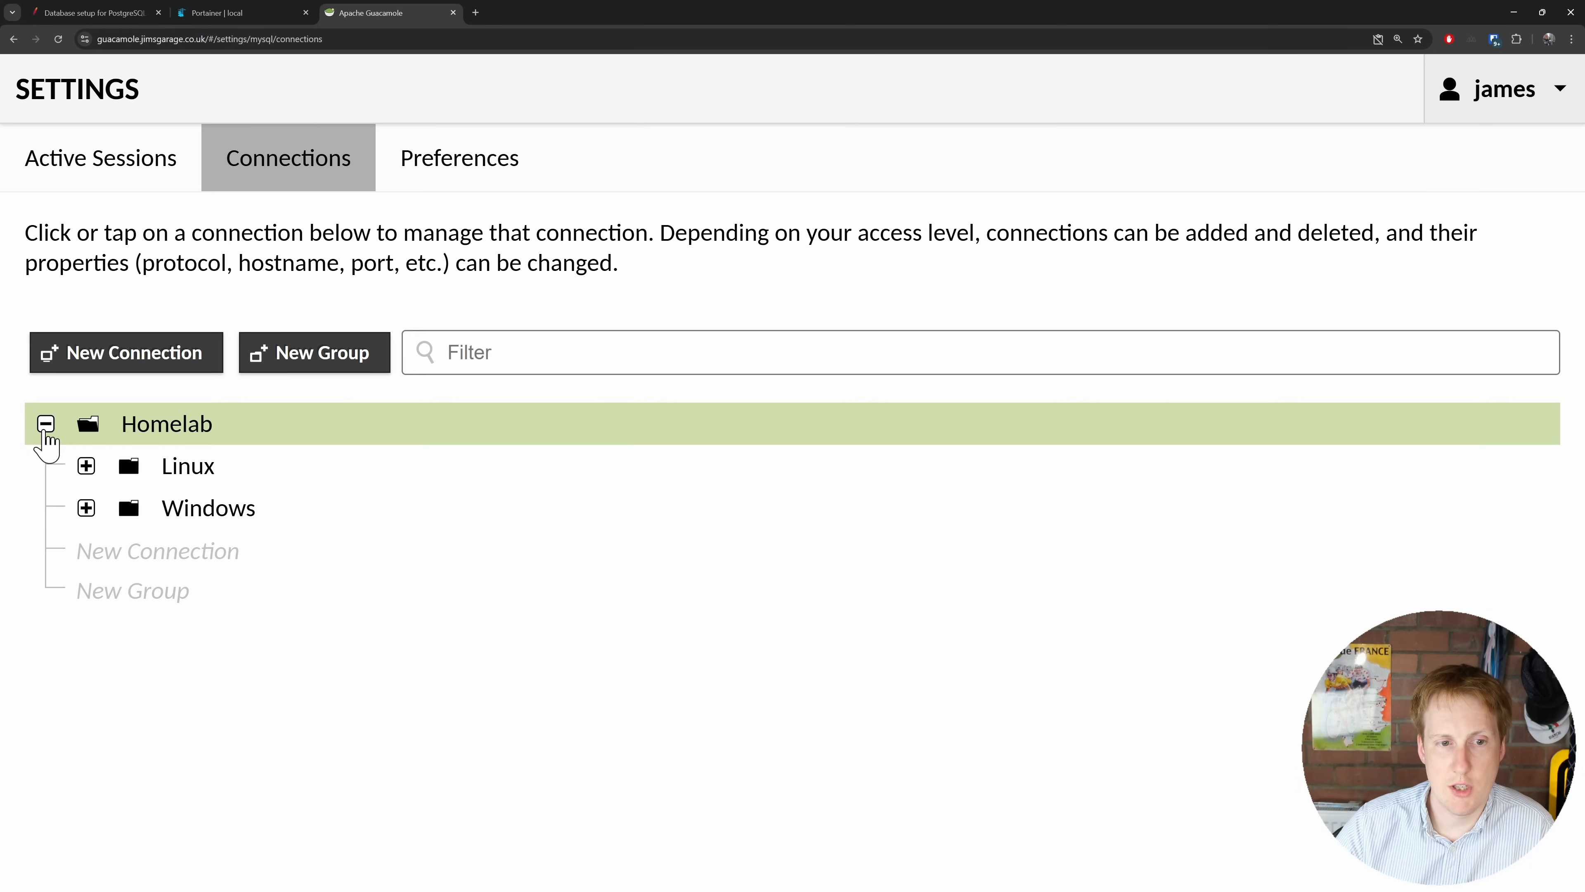
pyautogui.click(87, 507)
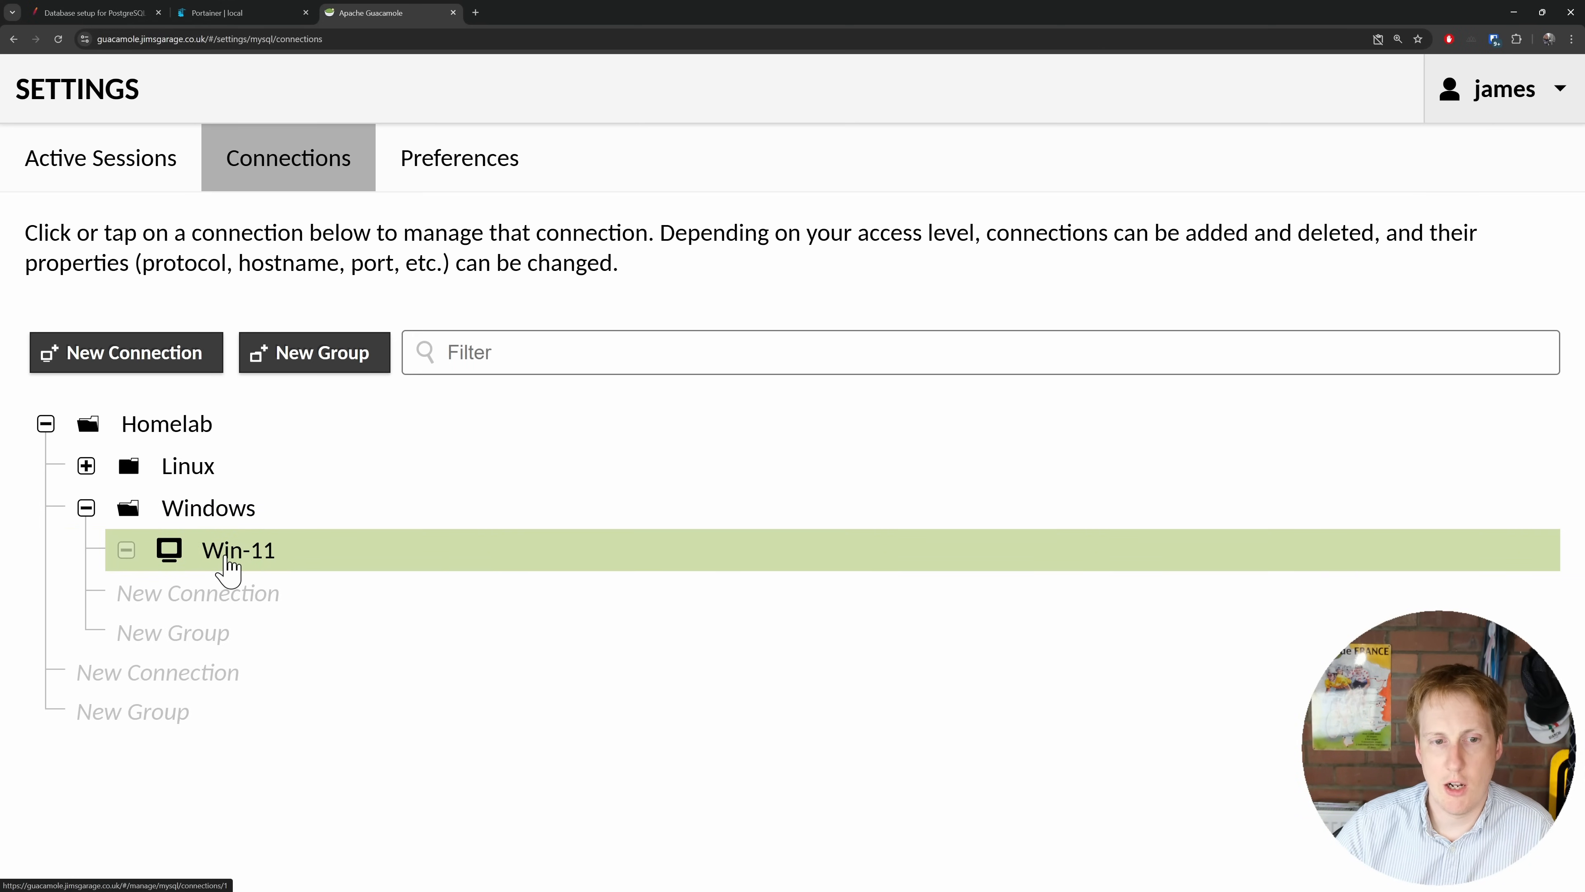
pyautogui.click(240, 553)
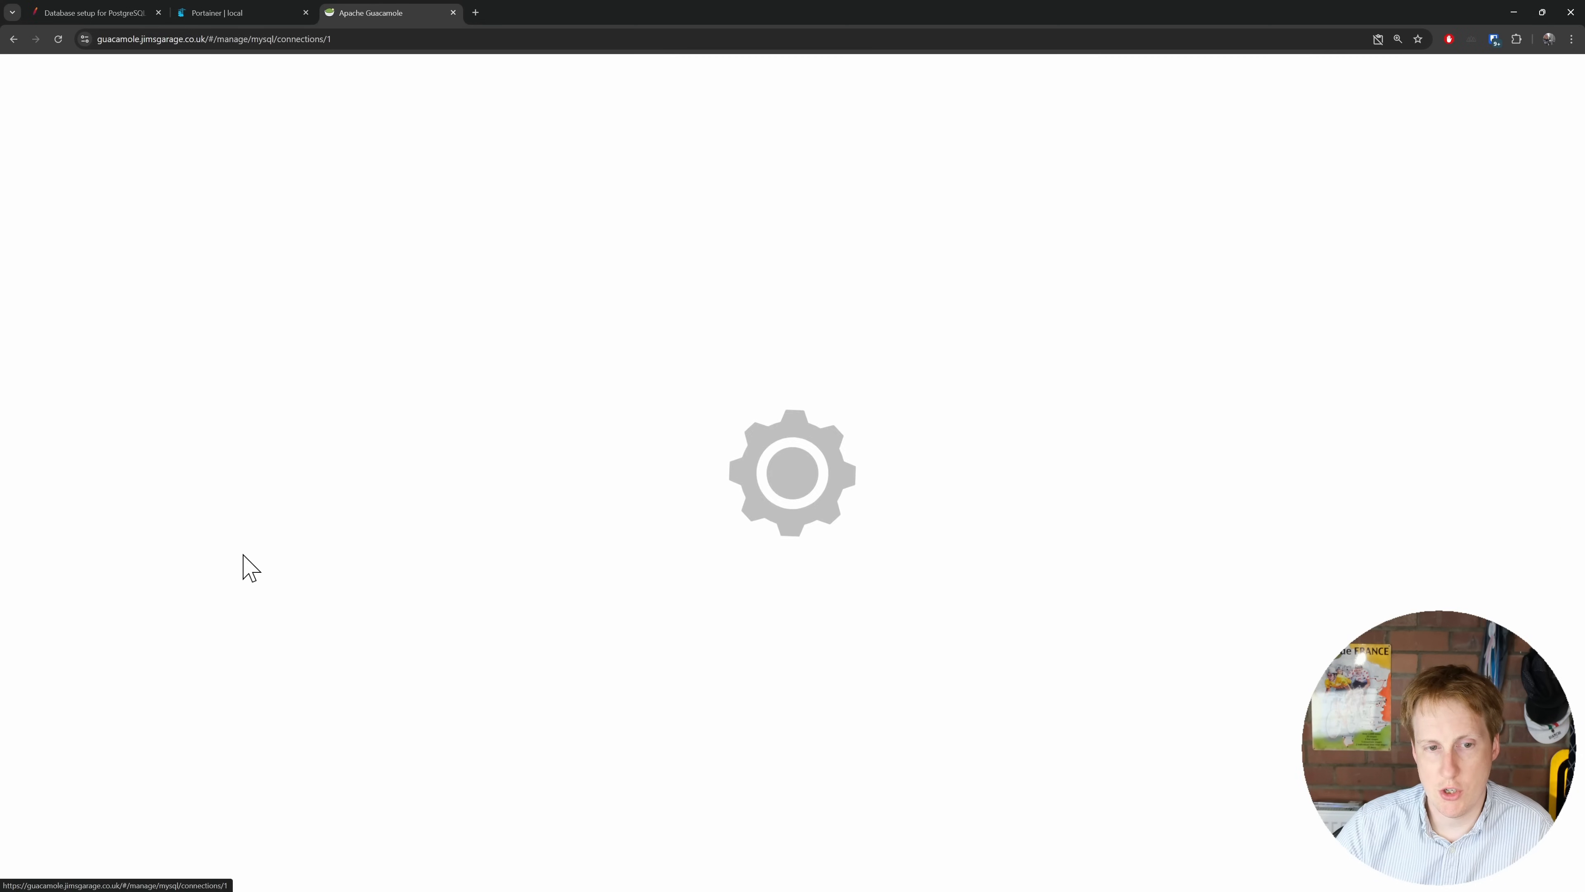
pyautogui.hotkey('alt', 'Left')
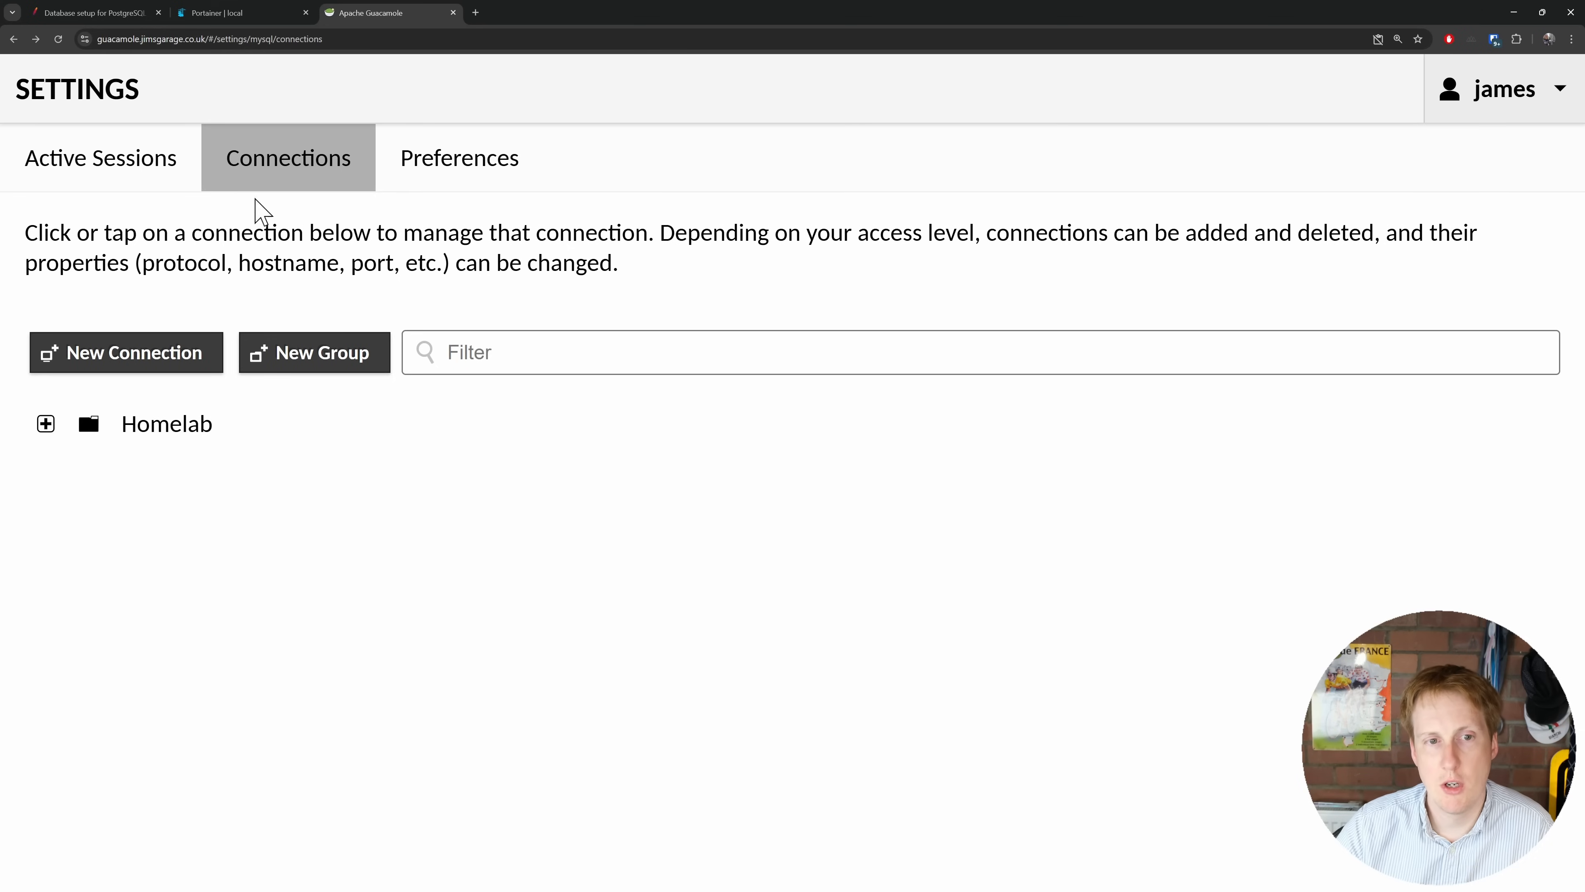
# Step: From the Guacamole home page, expand Homelab > Windows and launch Win-11
pyautogui.click(1534, 97)
pyautogui.click(1529, 153)
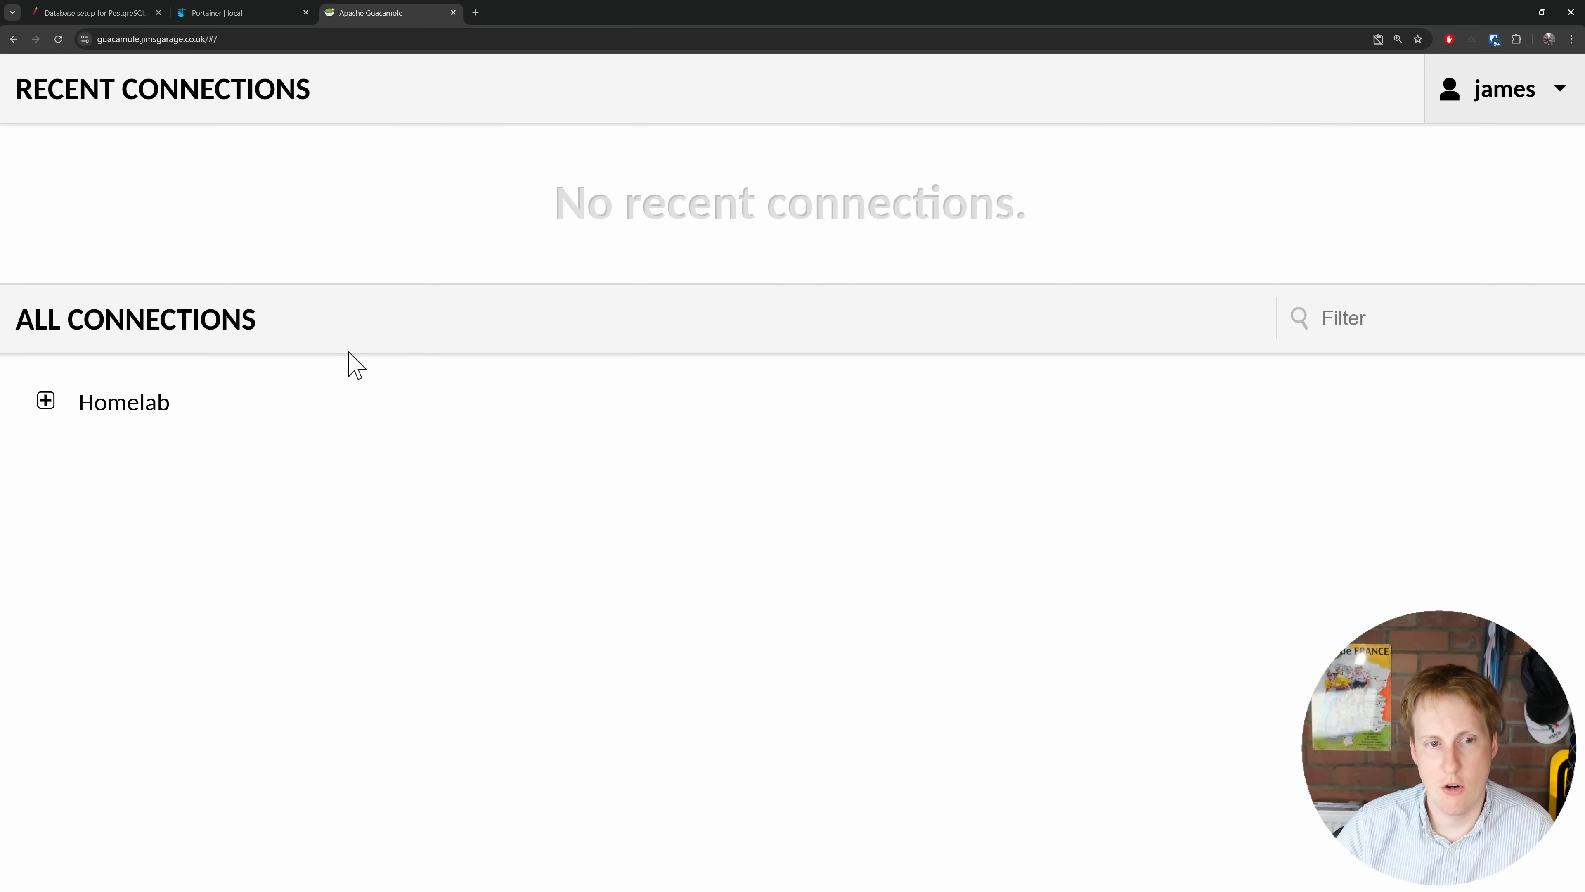
pyautogui.click(45, 404)
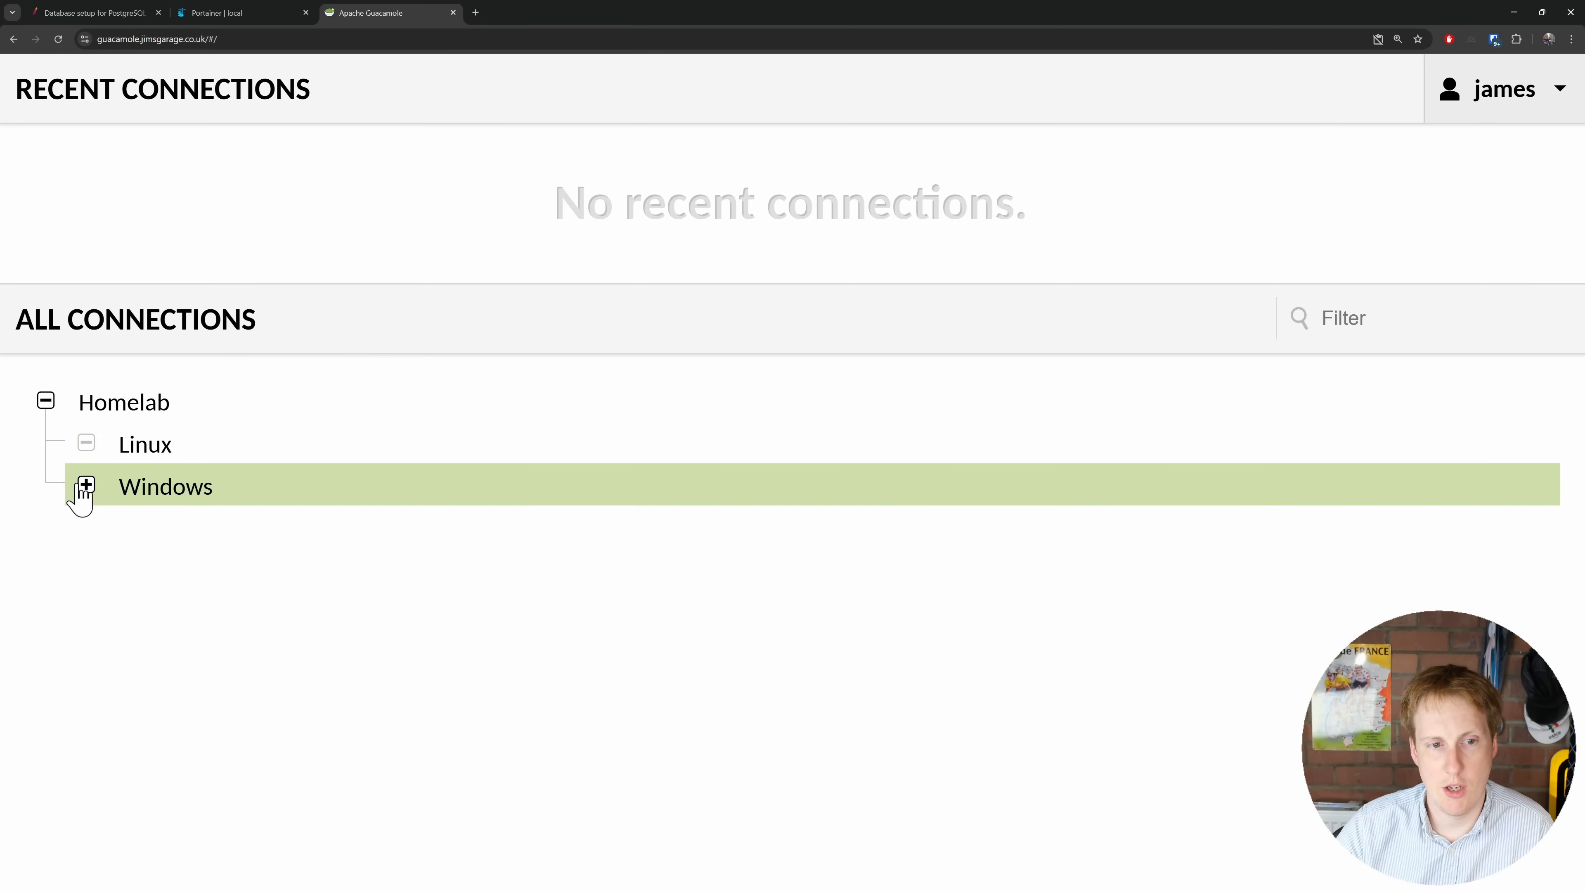
pyautogui.click(82, 486)
pyautogui.click(698, 528)
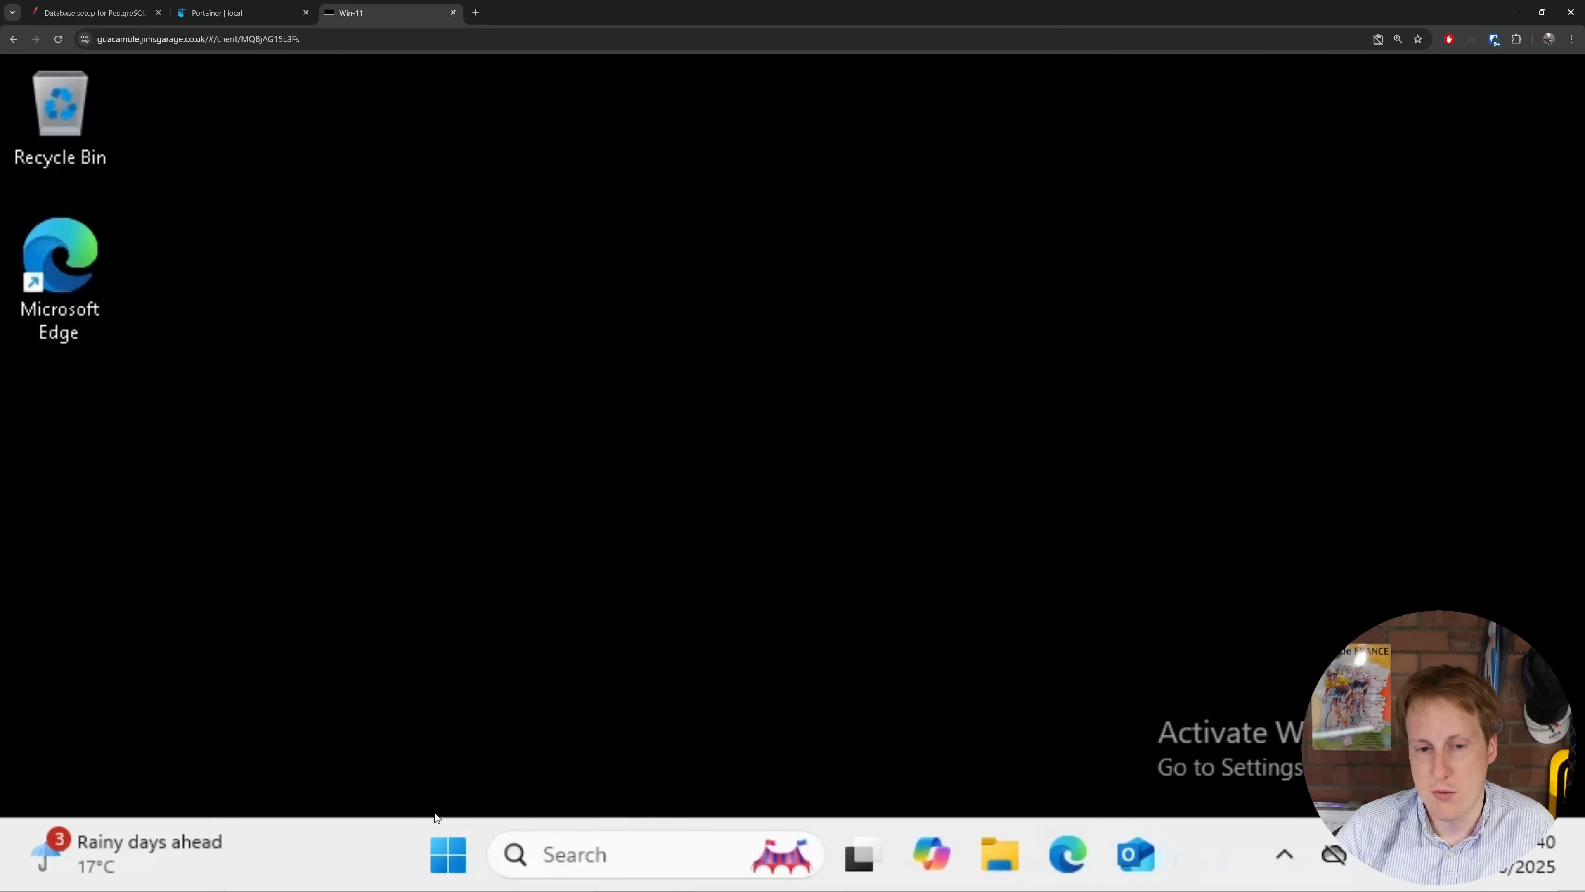
# Step: Leave the Win-11 remote desktop and return to the Guacamole home page
pyautogui.click(453, 847)
pyautogui.click(453, 847)
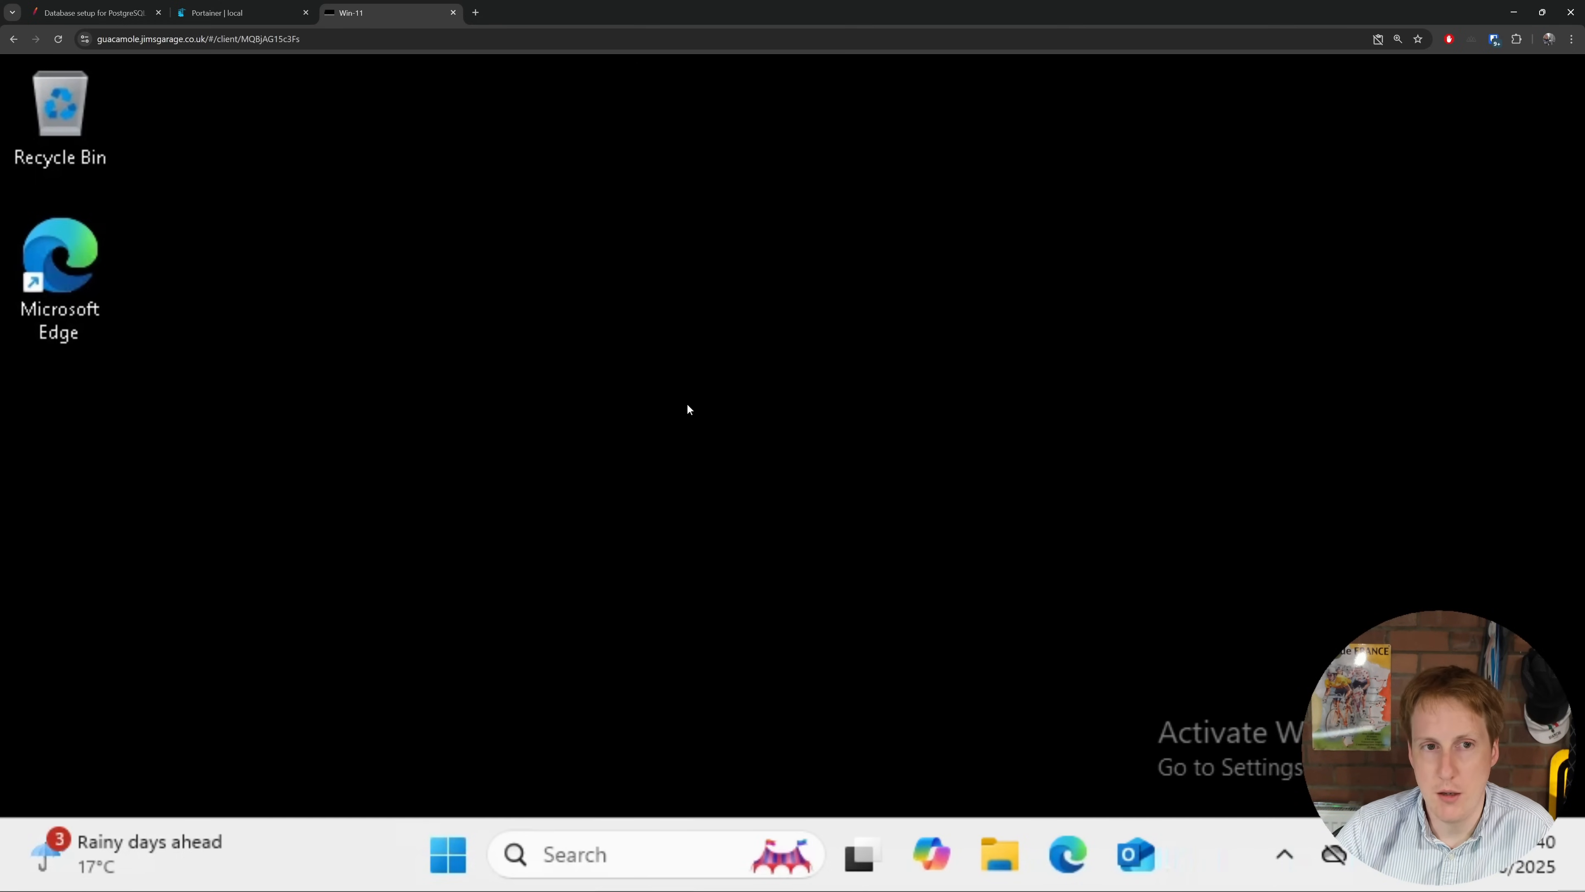
pyautogui.hotkey('alt', 'Left')
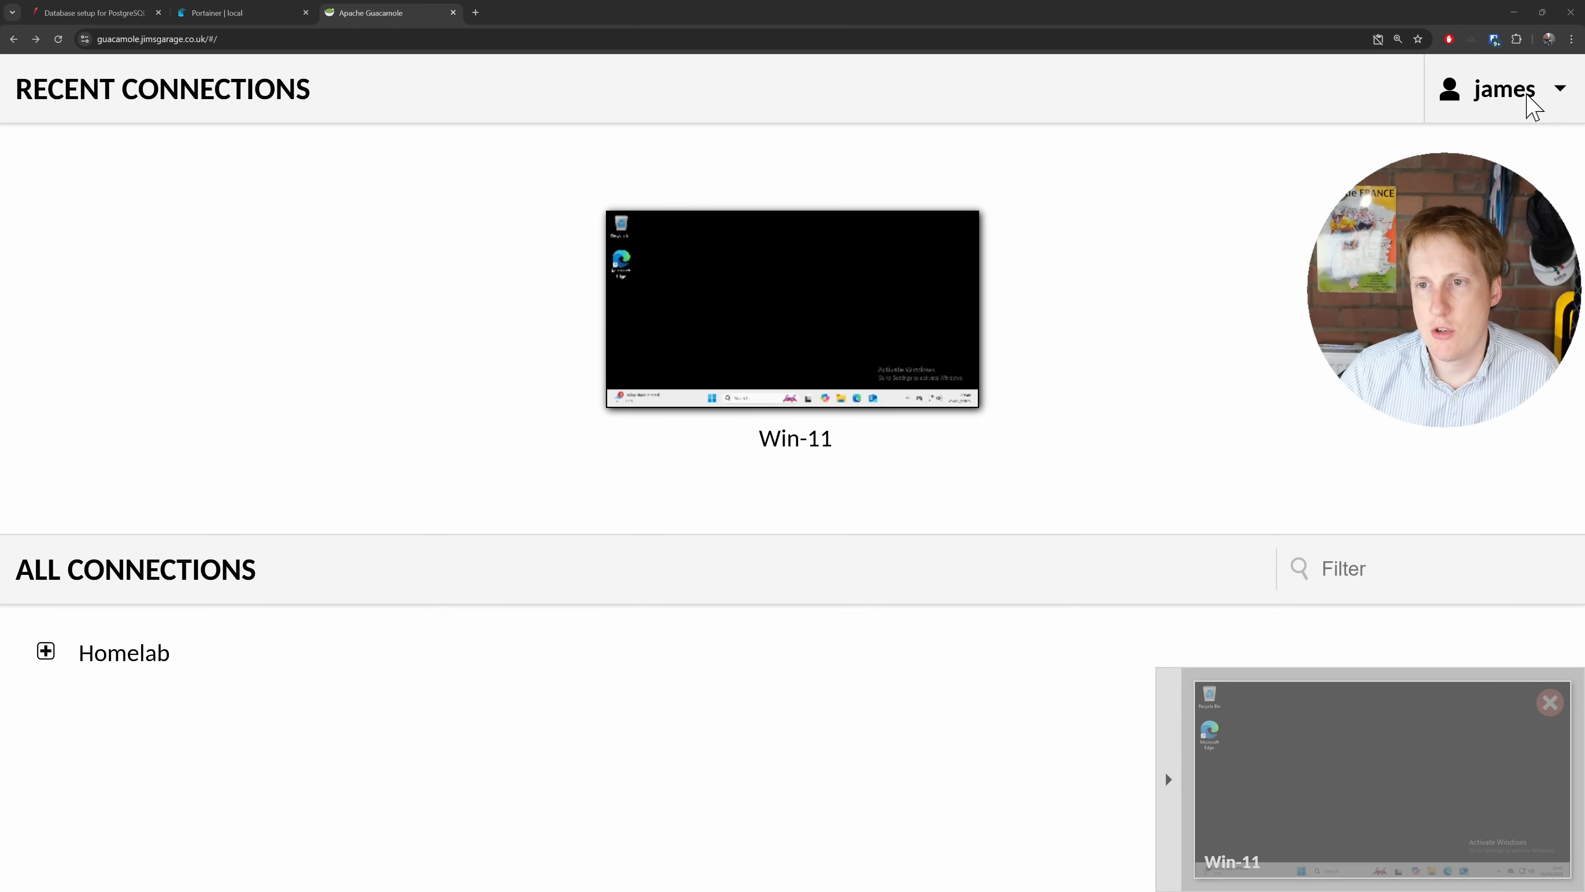
# Step: Open Settings from the account menu and show the Connections list with the Homelab group
pyautogui.click(1532, 106)
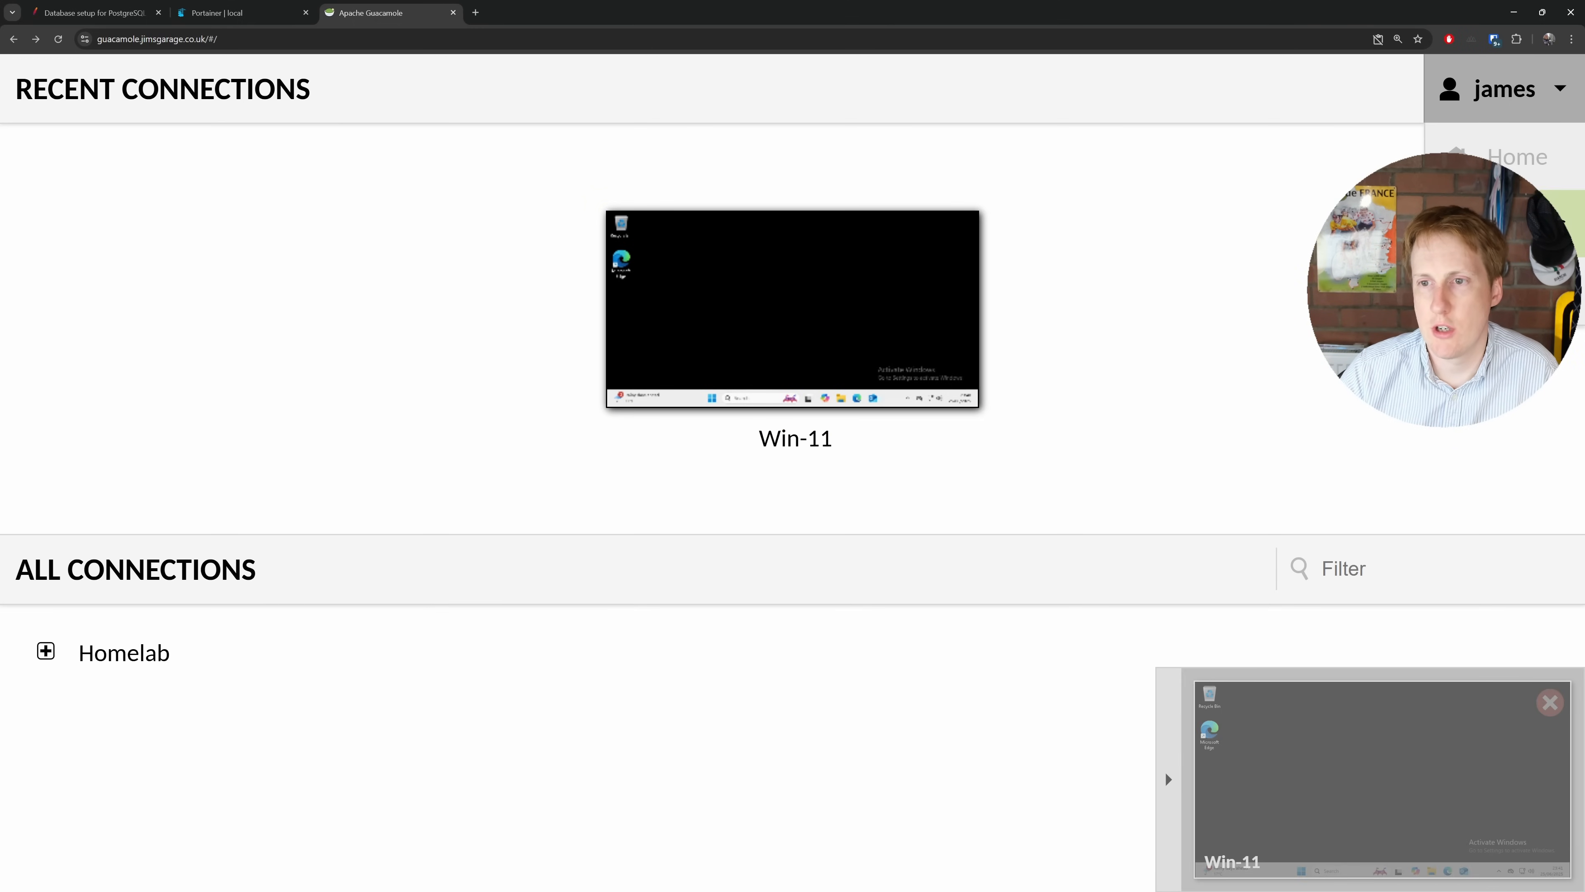
pyautogui.click(1504, 222)
pyautogui.click(304, 168)
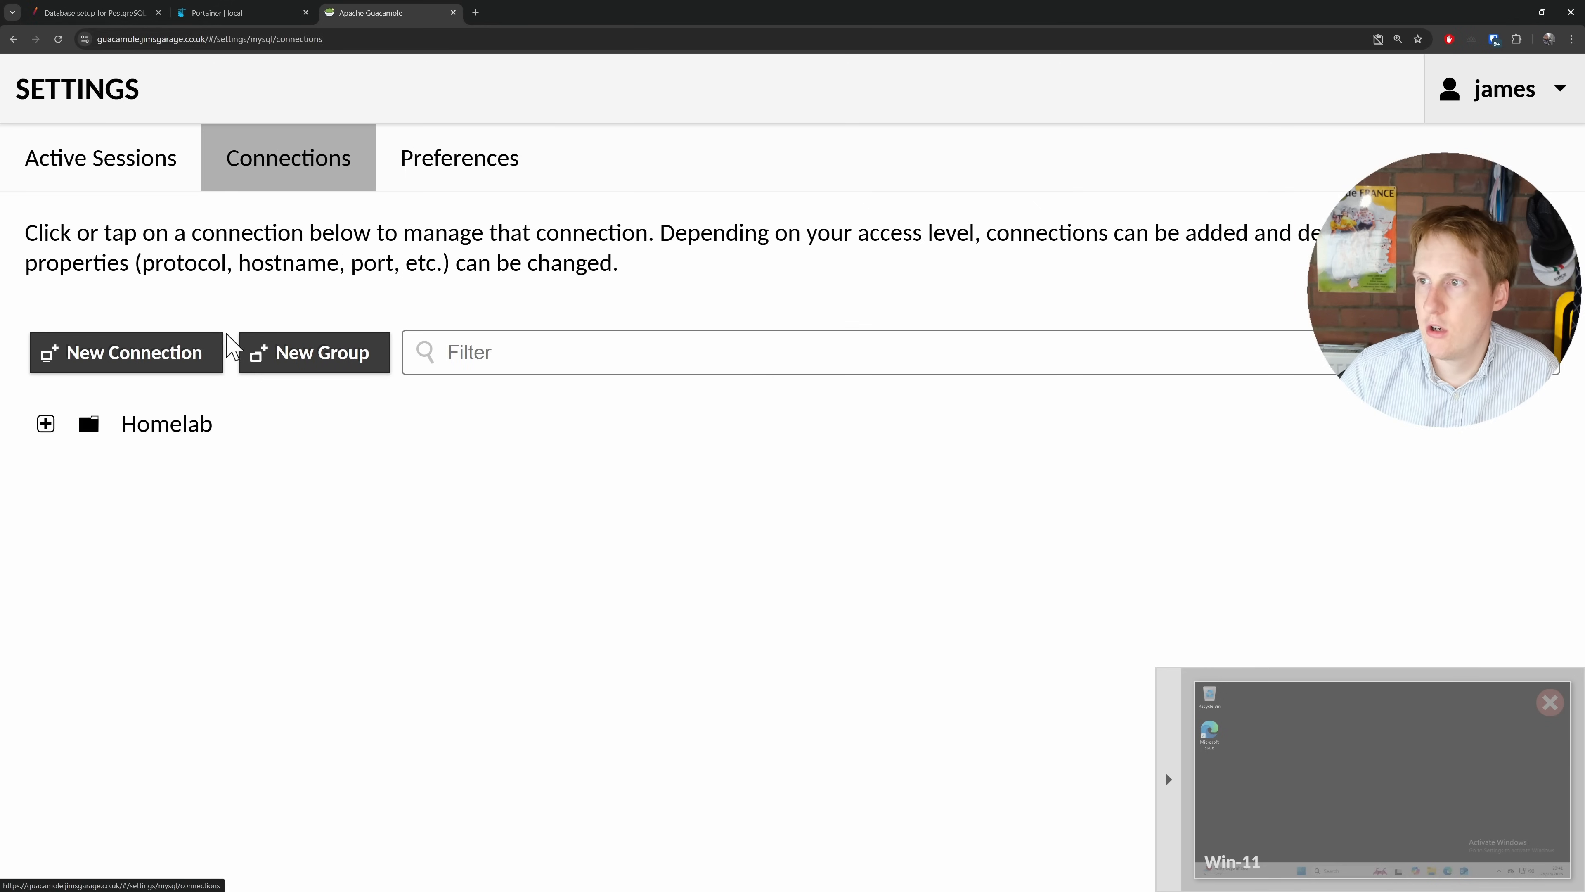
# Step: Start a new connection located in the ROOT > Homelab > Linux group
pyautogui.click(81, 359)
pyautogui.click(188, 218)
pyautogui.click(172, 252)
pyautogui.click(212, 292)
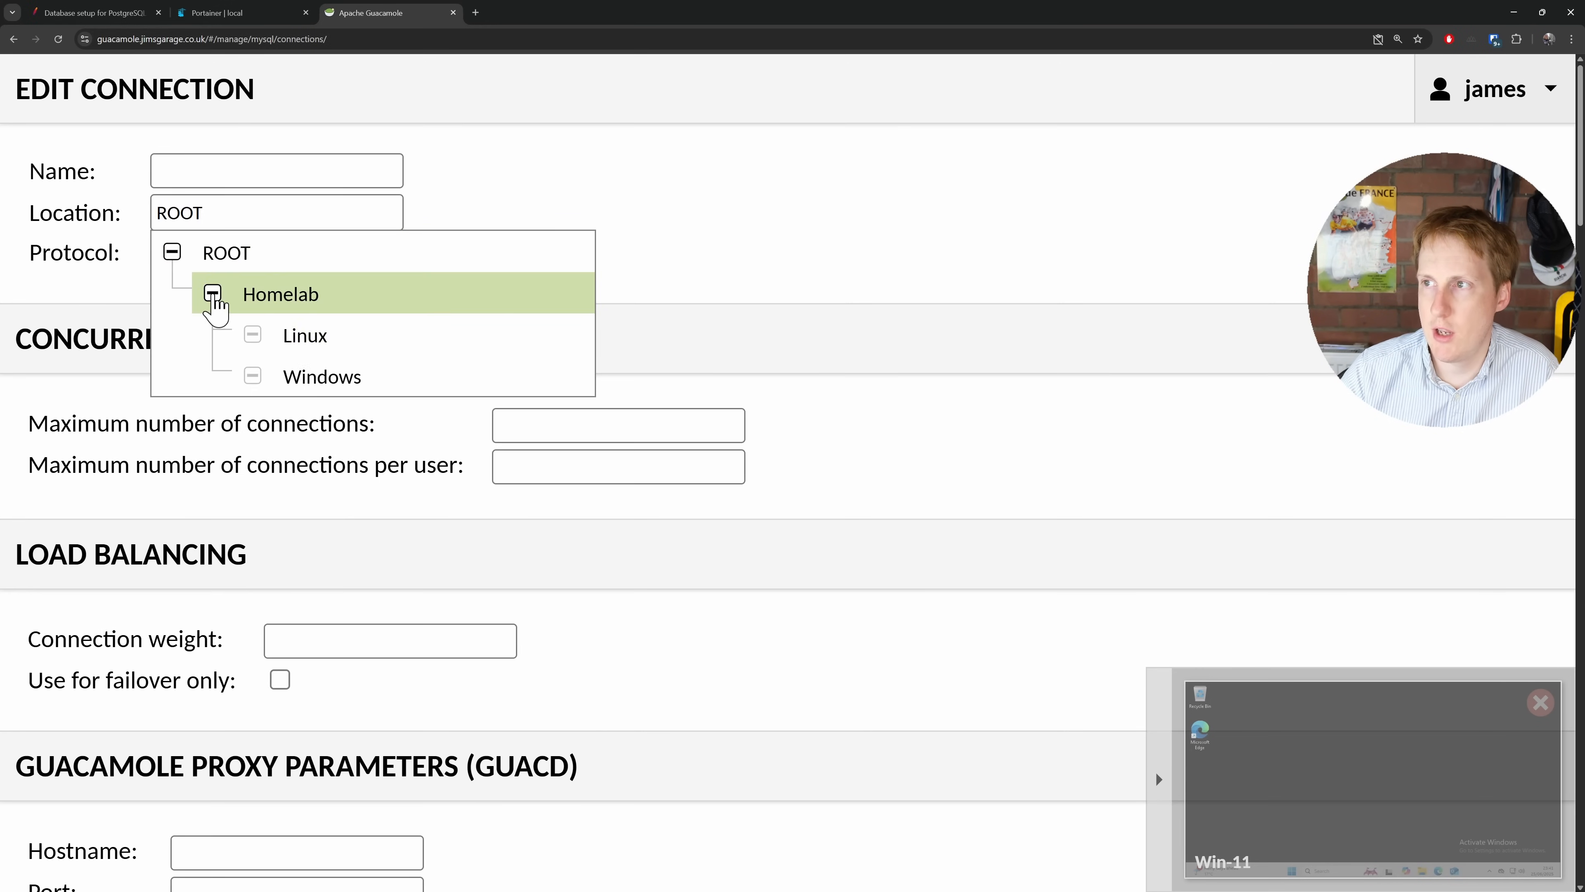
pyautogui.click(268, 346)
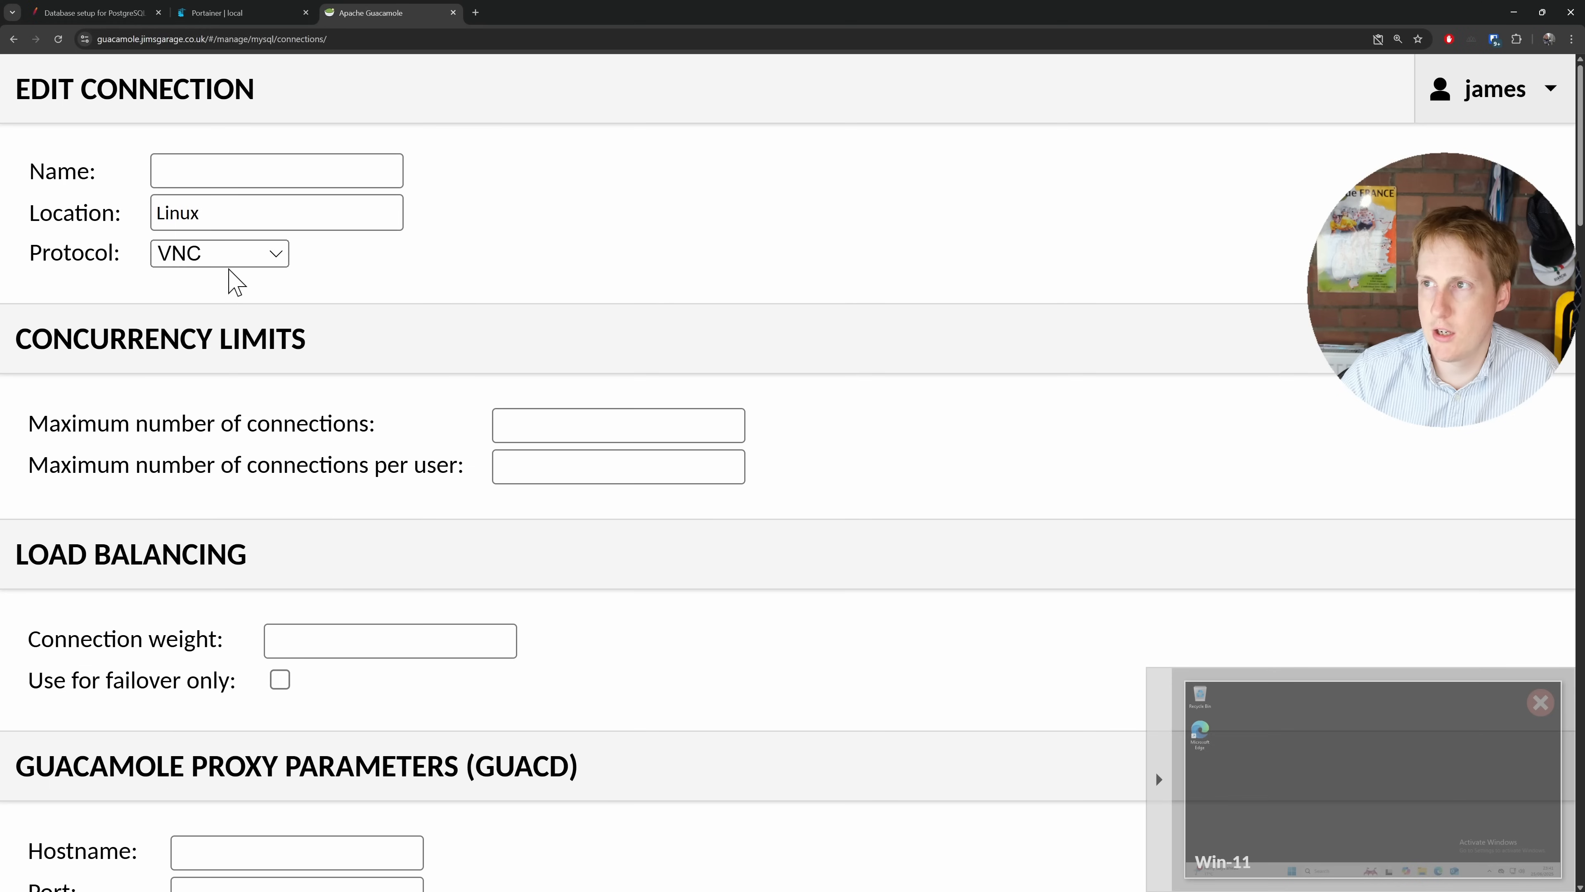
# Step: Set the new connection's protocol to SSH and begin entering its name
pyautogui.click(221, 256)
pyautogui.click(218, 342)
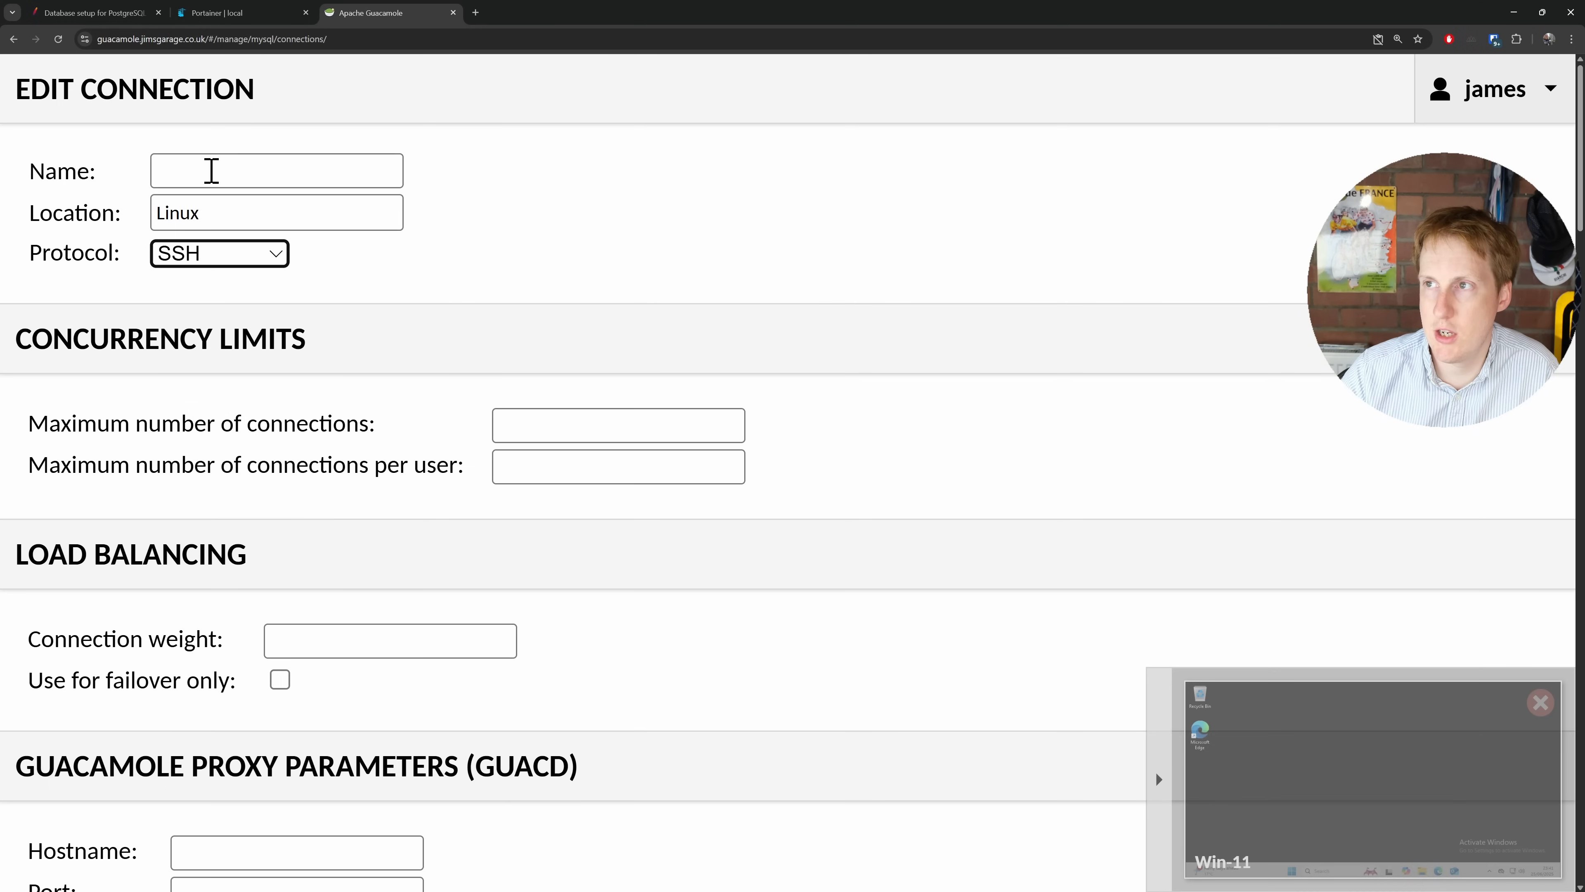
pyautogui.click(177, 156)
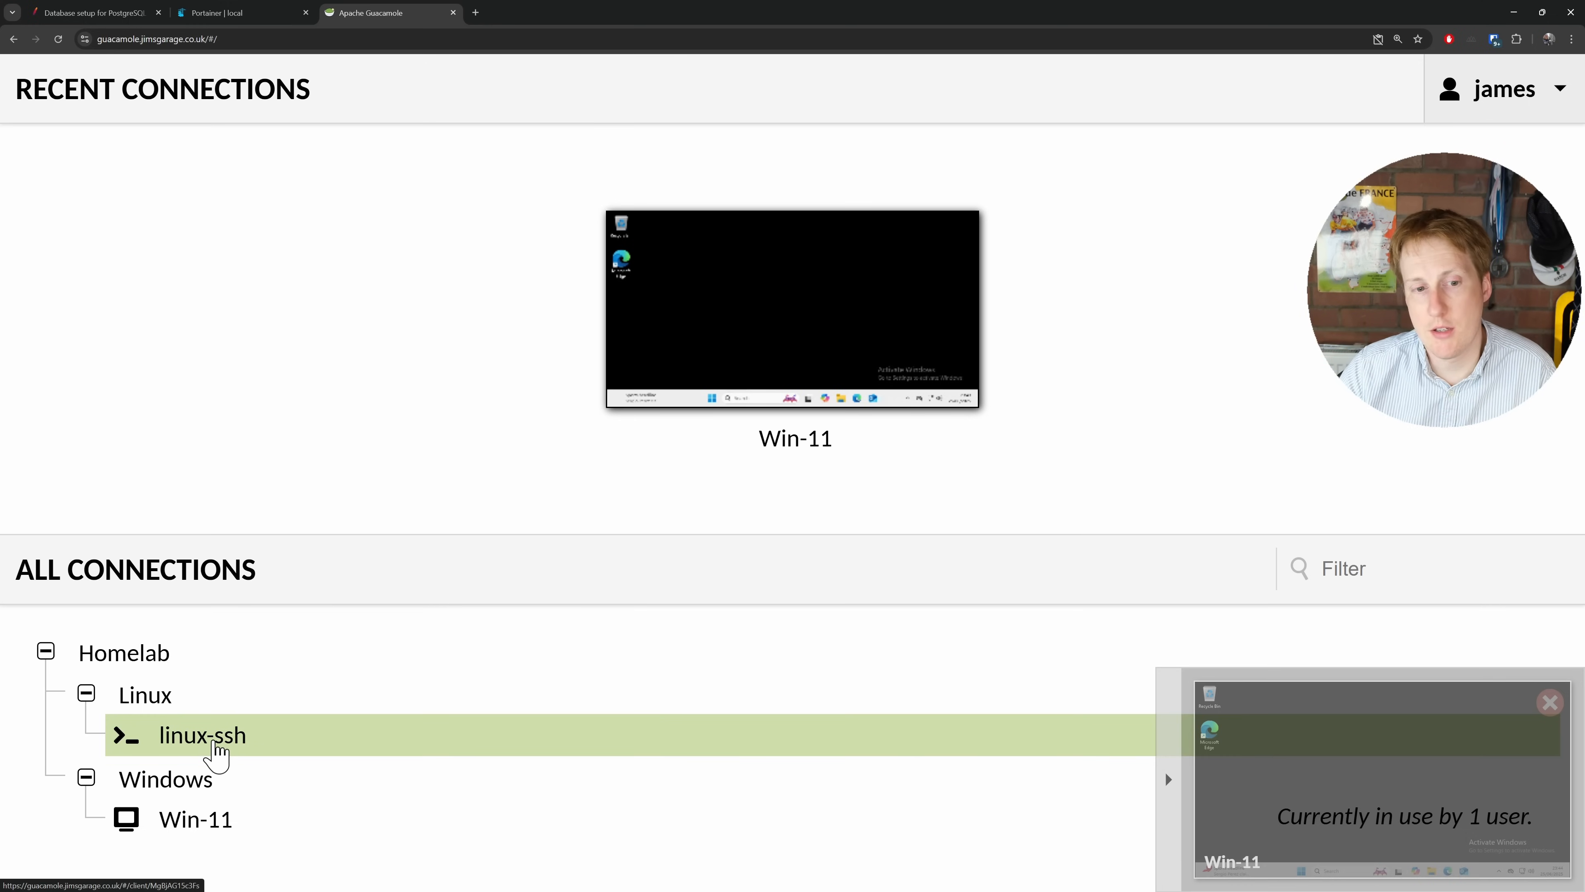
pyautogui.click(214, 744)
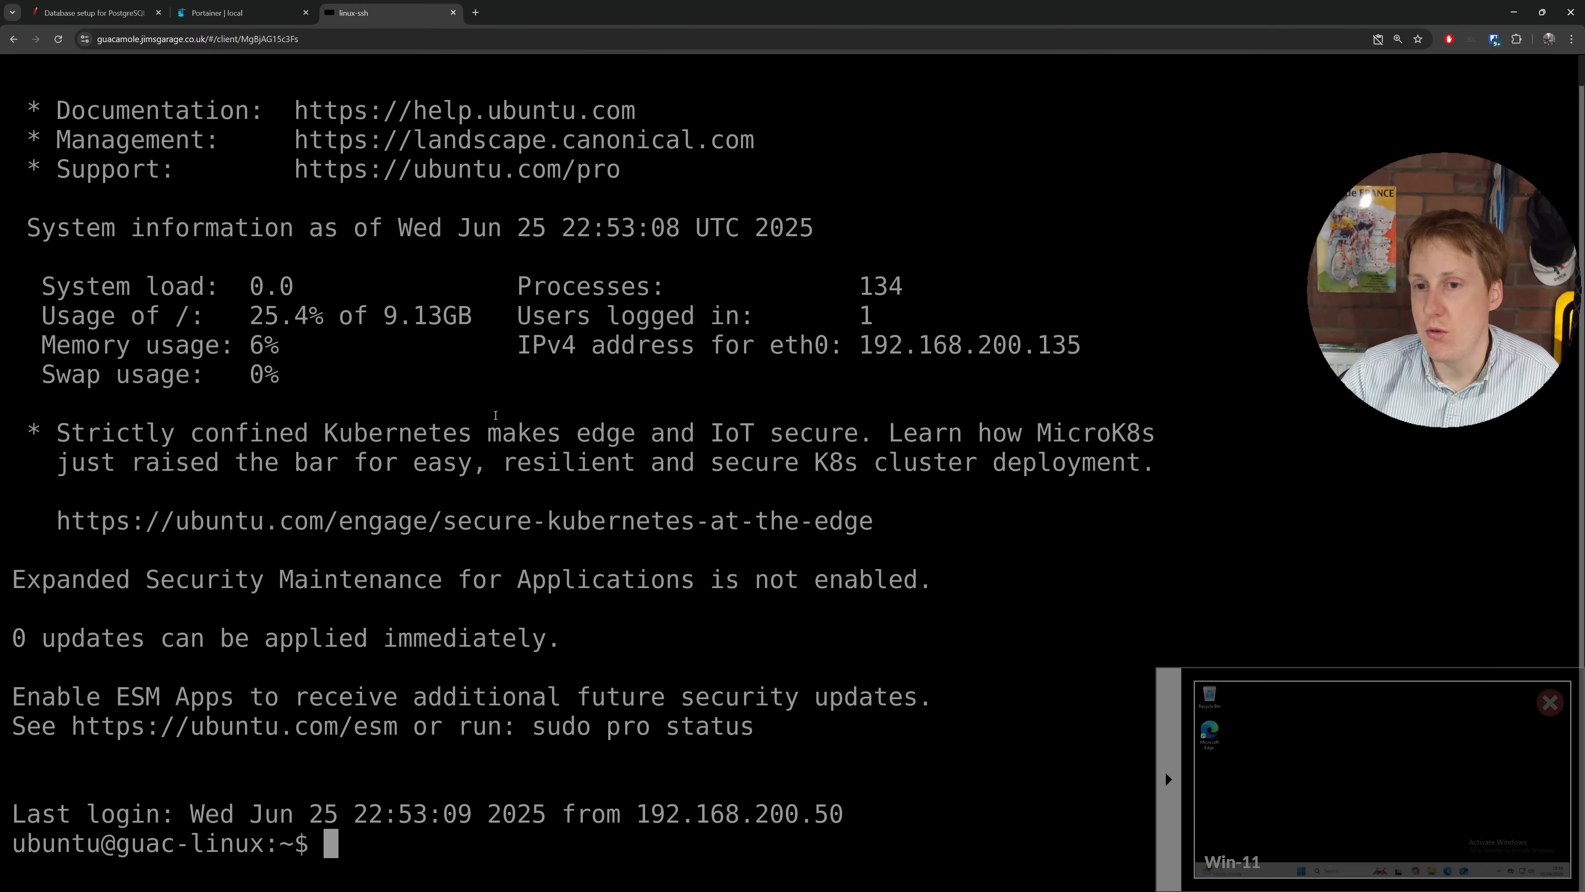
pyautogui.hotkey('alt', 'Left')
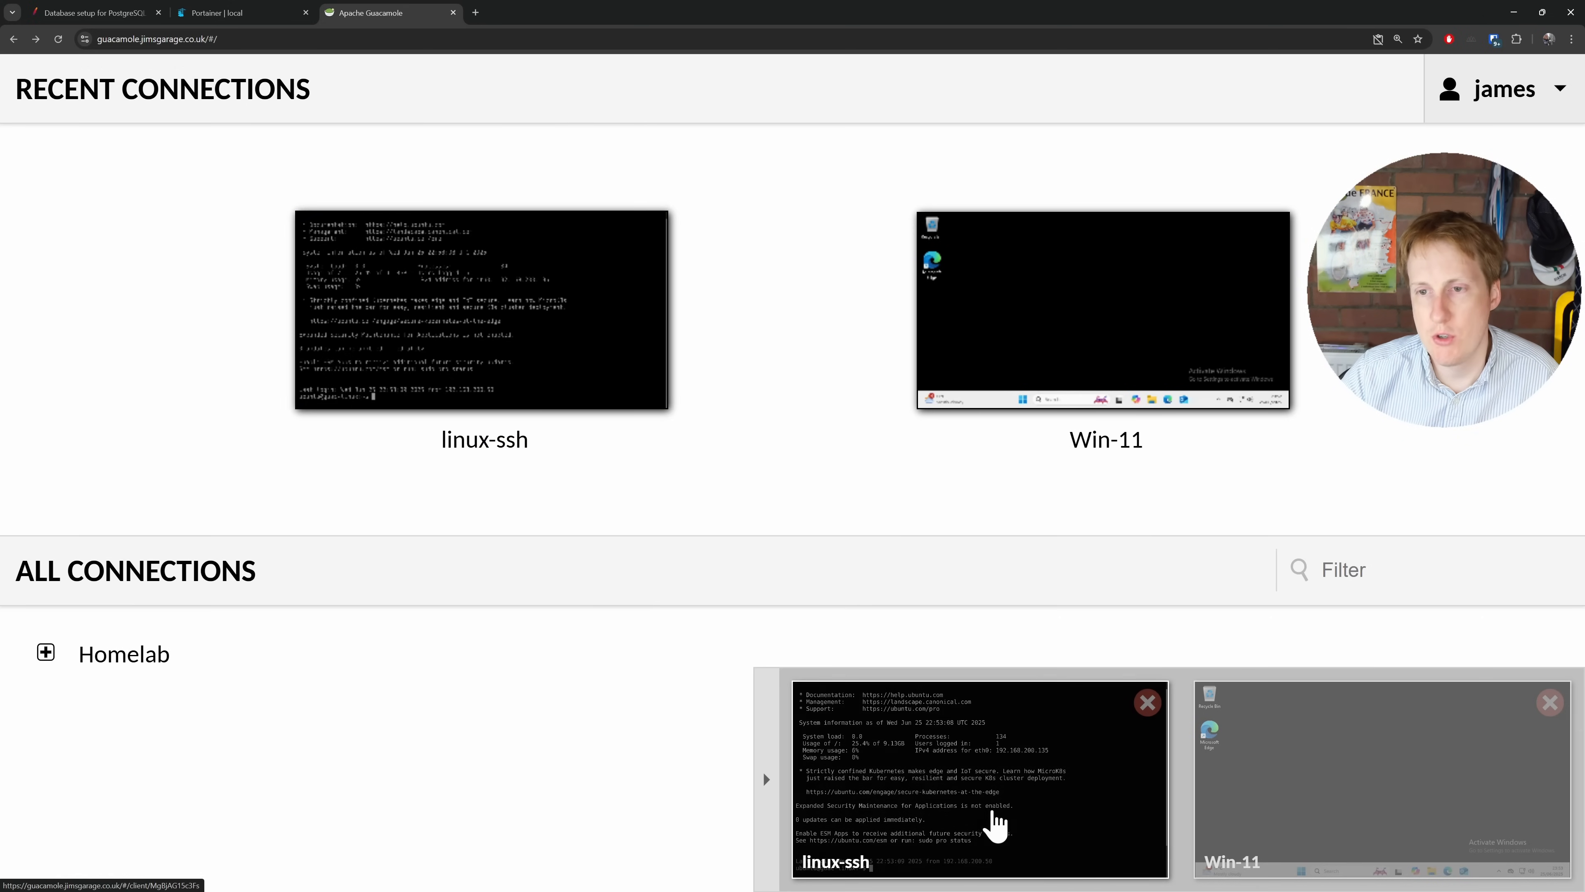
pyautogui.click(1285, 792)
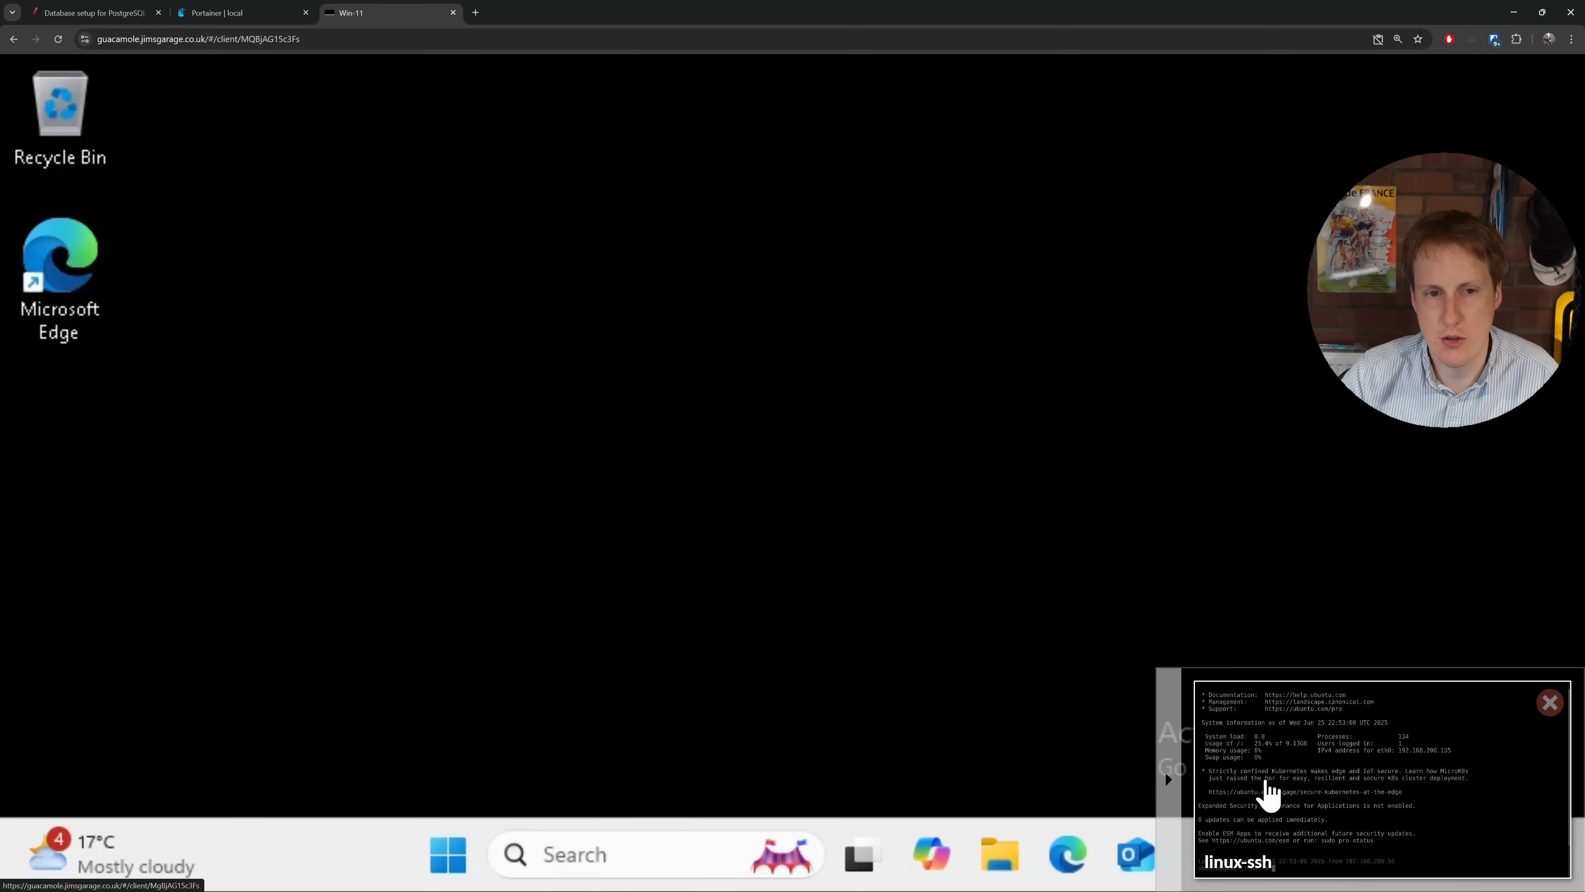
pyautogui.click(1330, 772)
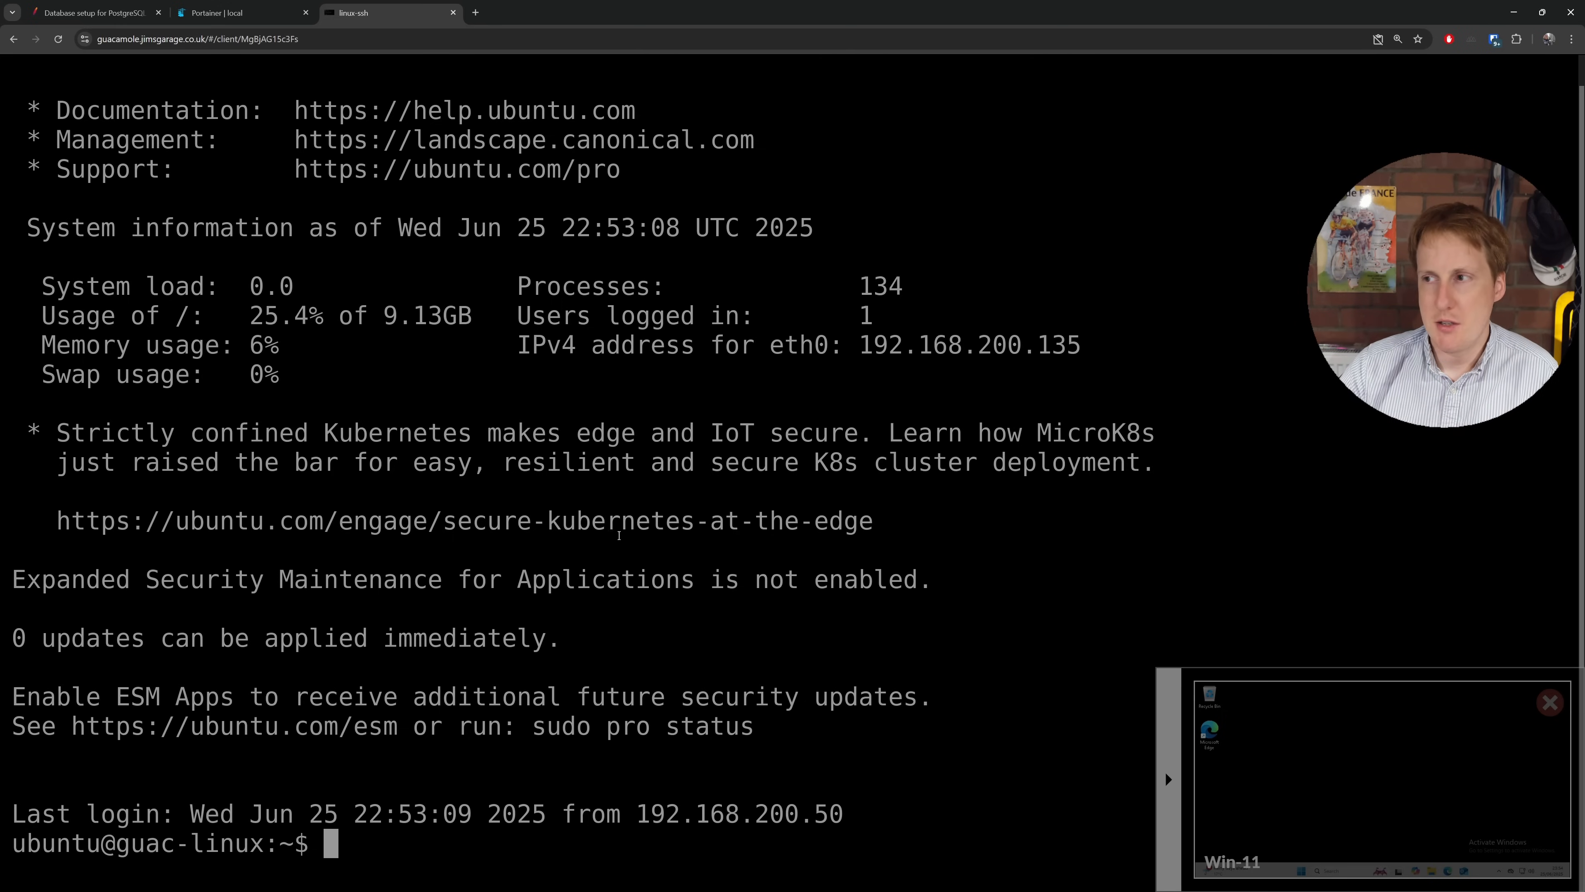
pyautogui.hotkey('alt', 'Left')
pyautogui.hotkey('alt', 'Left')
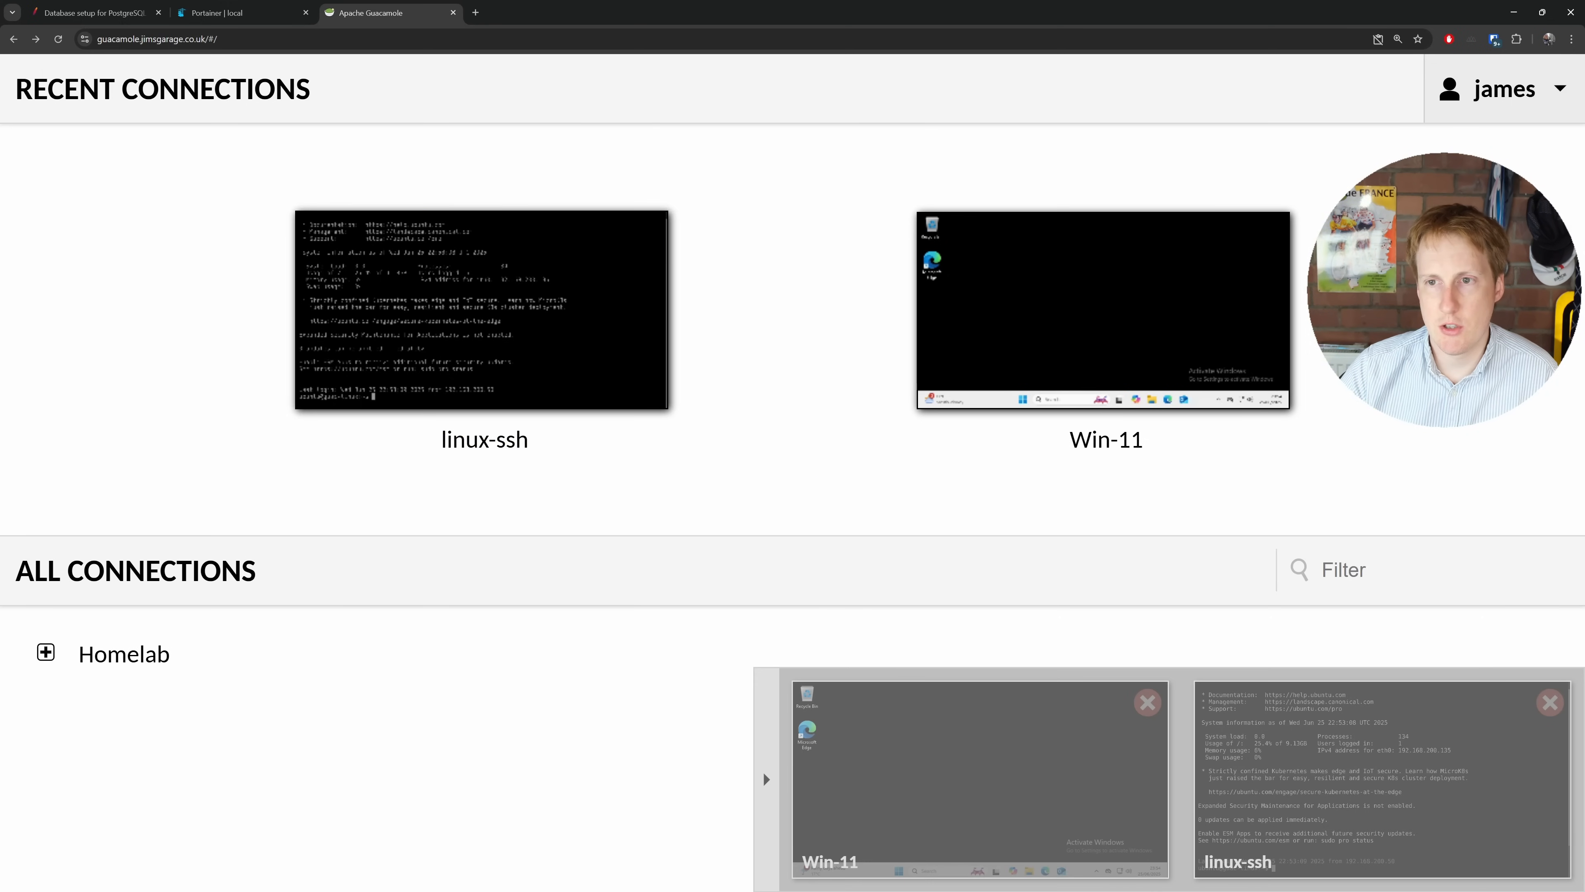
# Step: Kill both the Win-11 and linux-ssh active sessions from Settings
pyautogui.click(1504, 89)
pyautogui.click(1516, 218)
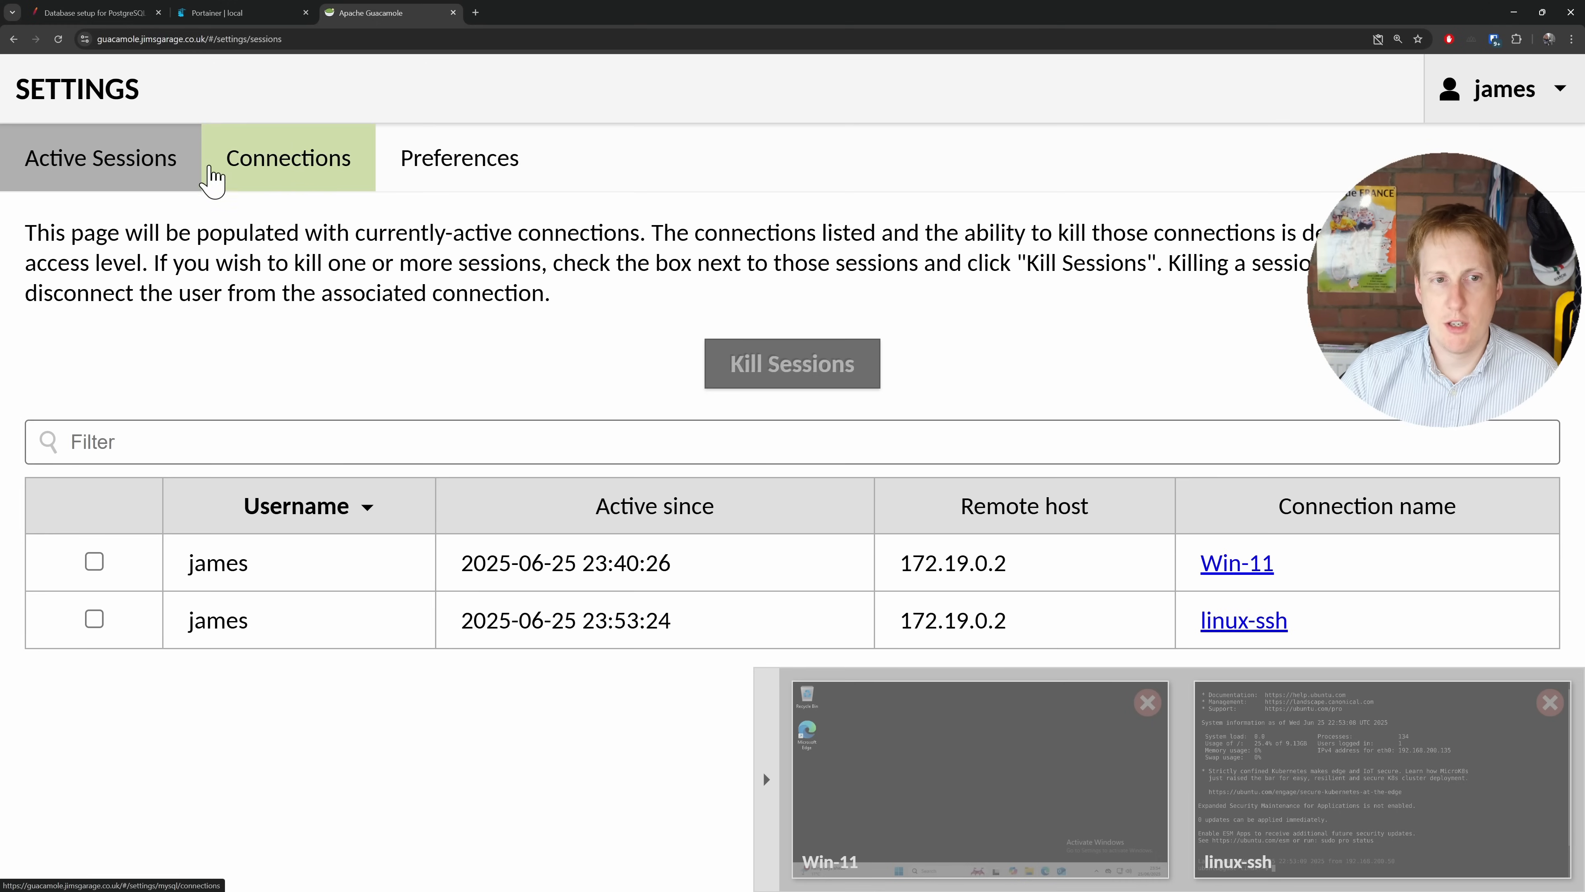
pyautogui.click(94, 563)
pyautogui.click(94, 619)
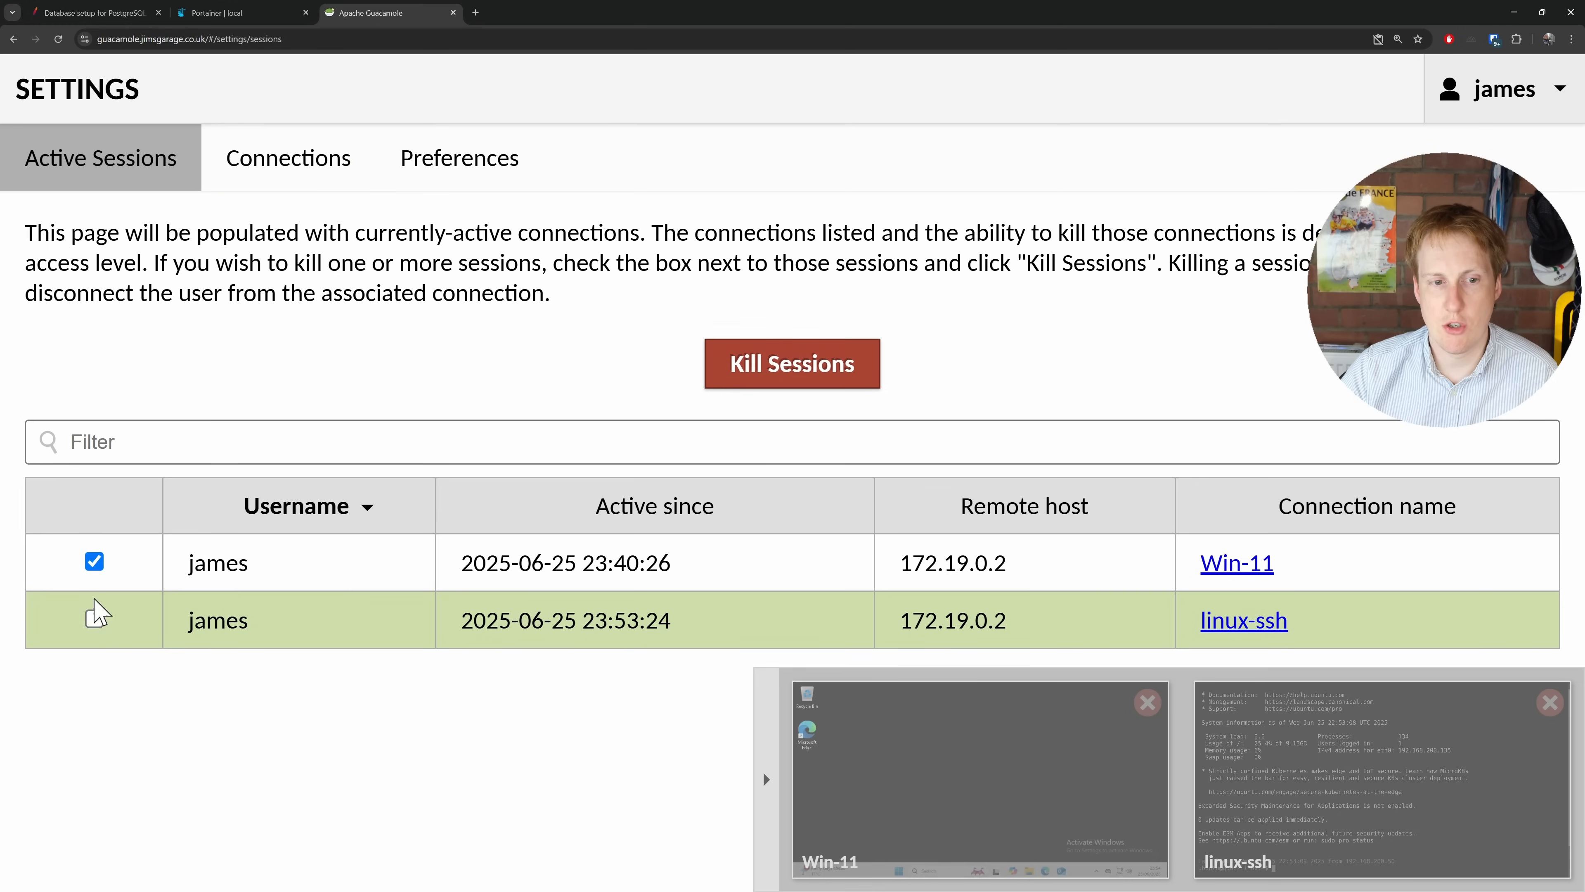
pyautogui.click(755, 375)
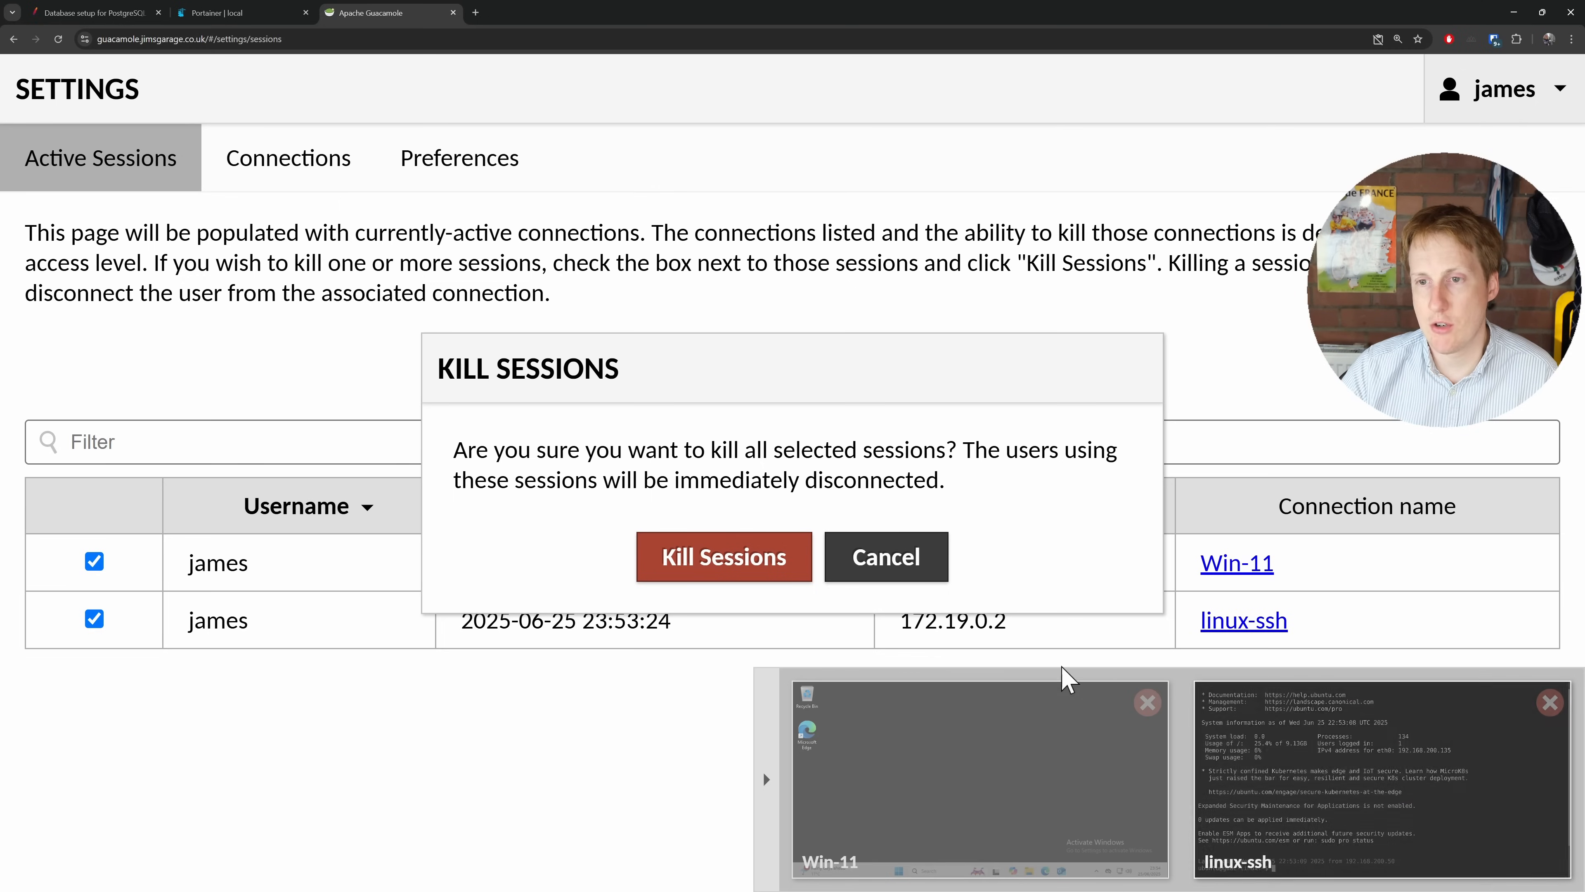
pyautogui.click(740, 571)
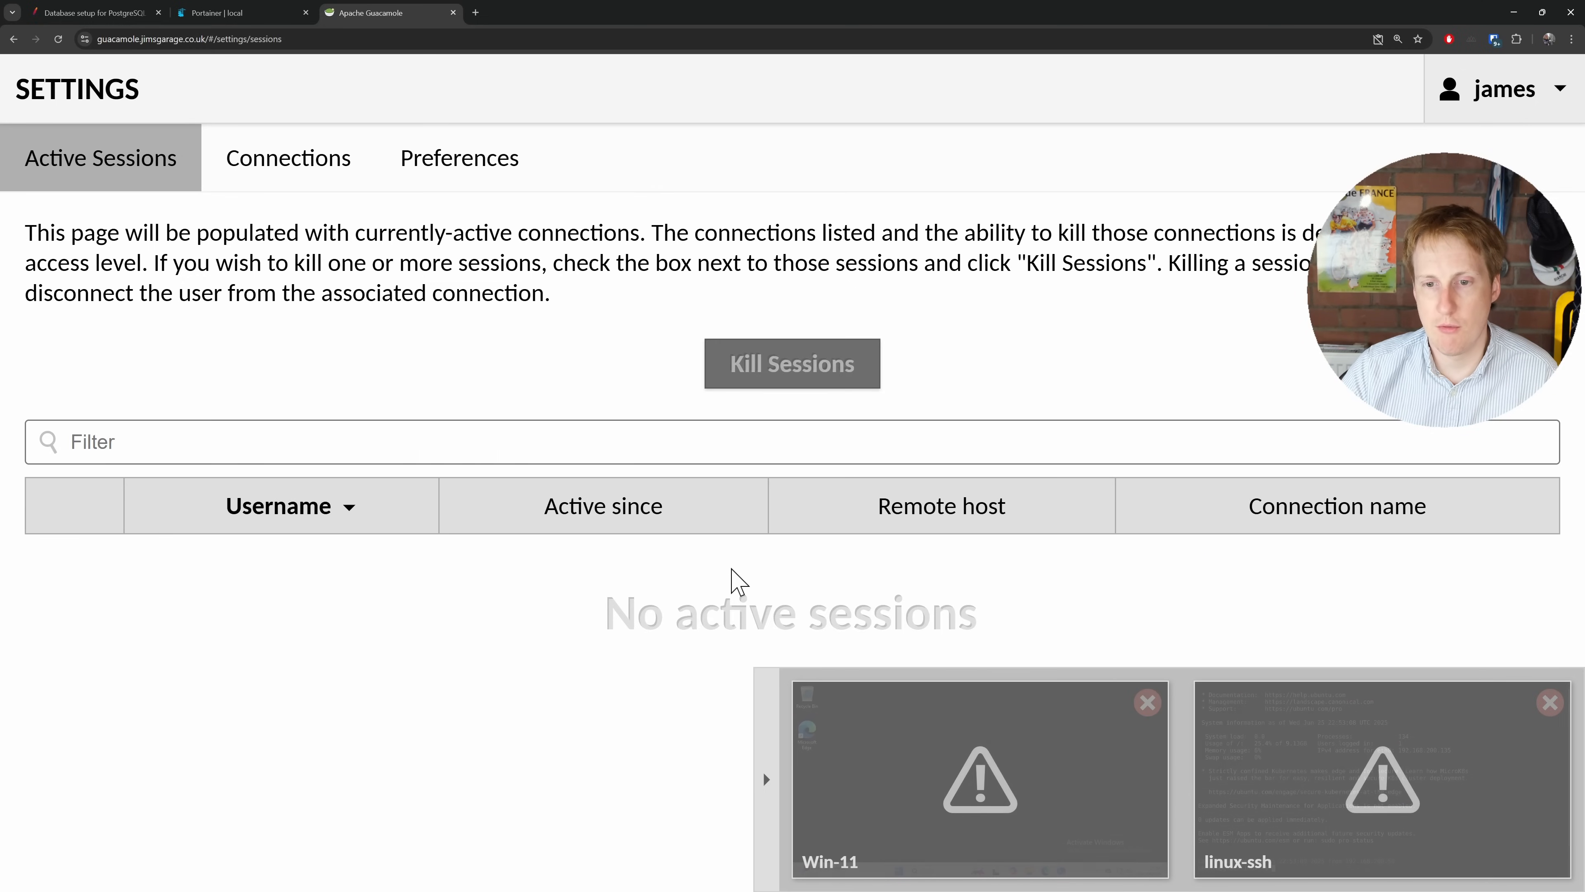
# Step: Dismiss the disconnected session previews and load the cloud Guacamole login at 100.65.33.91:8095
pyautogui.click(1155, 704)
pyautogui.click(1546, 705)
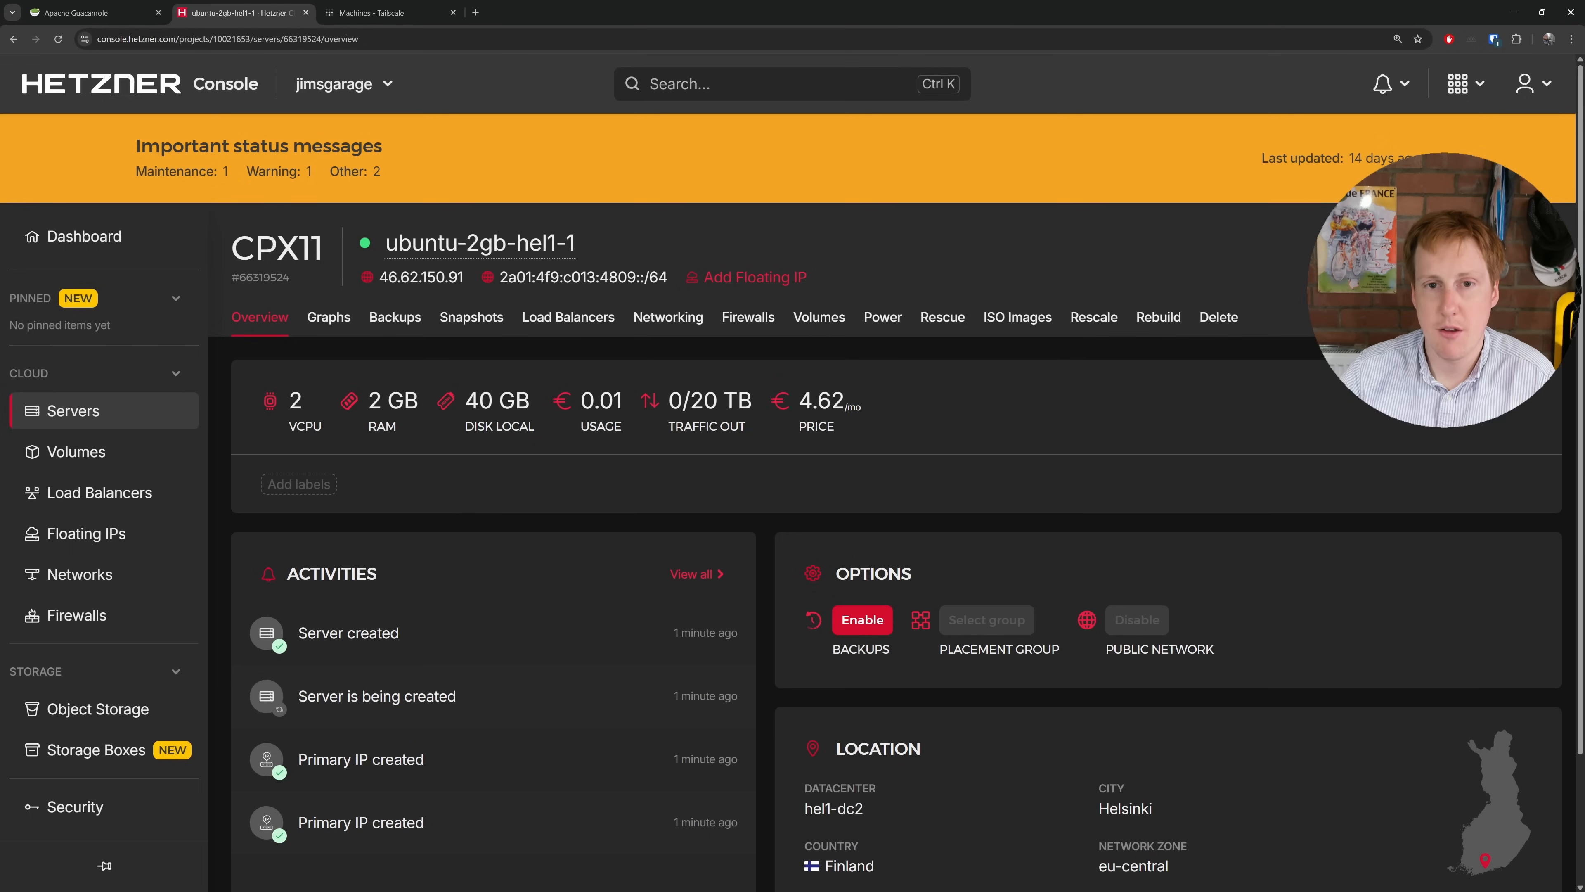
pyautogui.hotkey('ctrl', 'Tab')
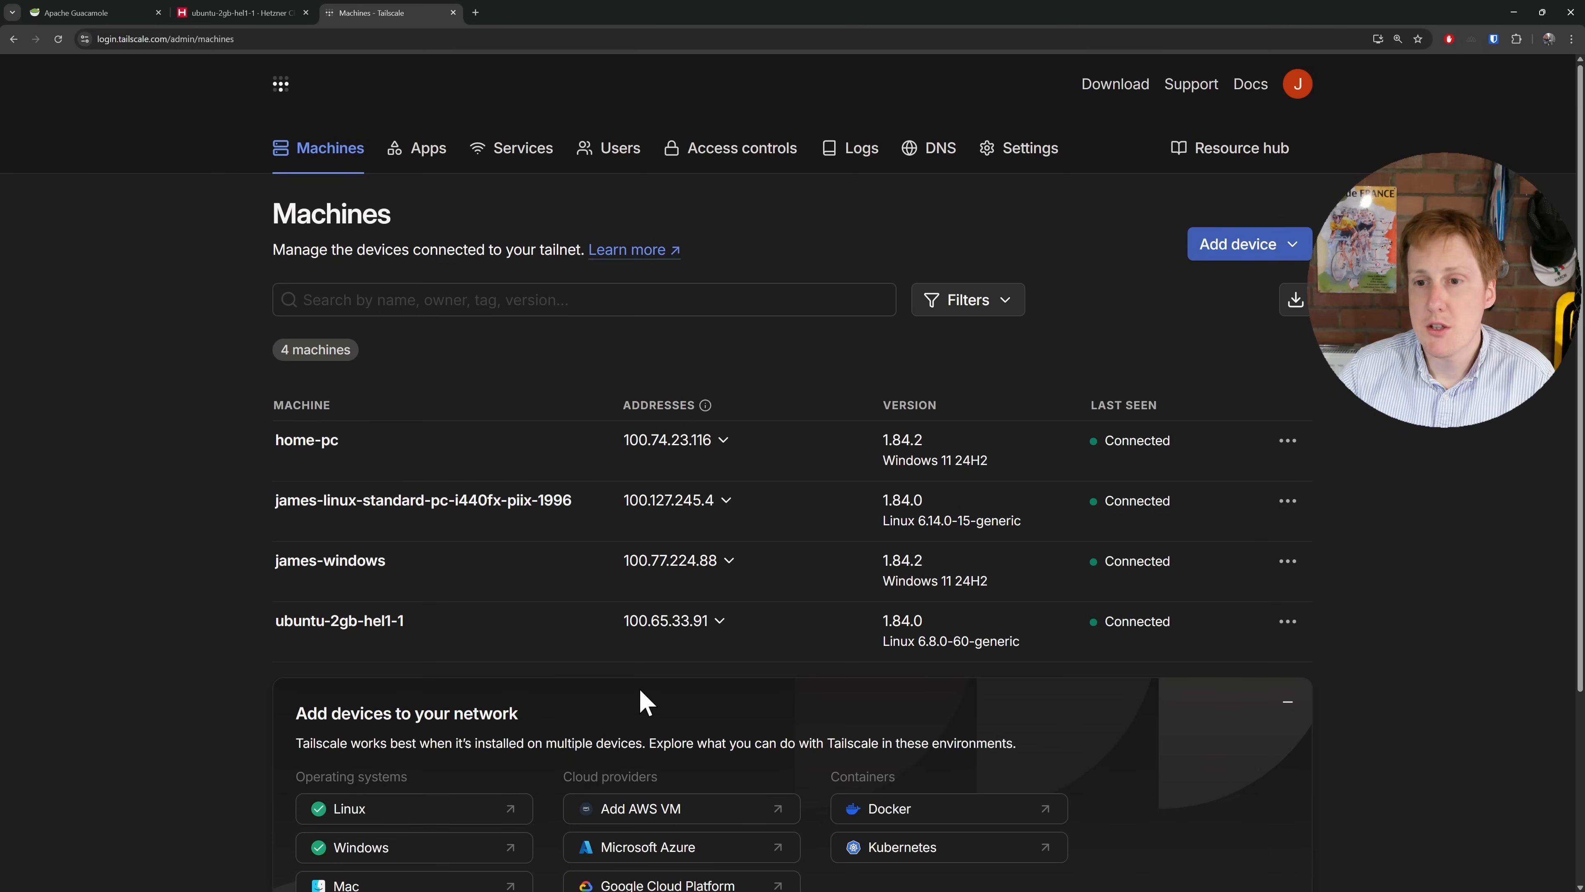
pyautogui.moveTo(650, 661)
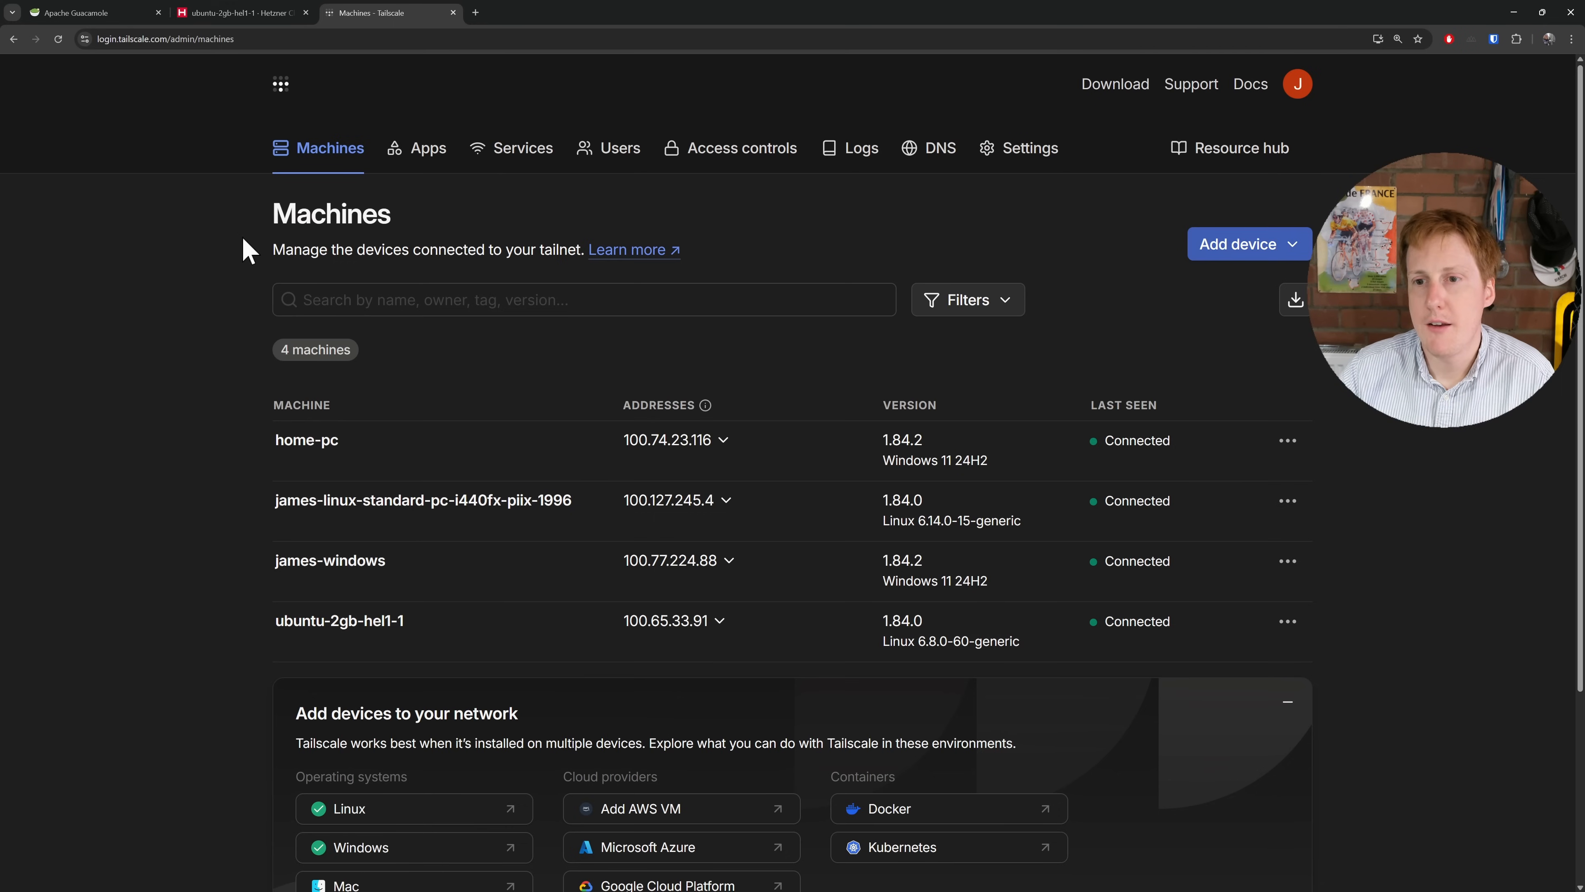
pyautogui.click(66, 15)
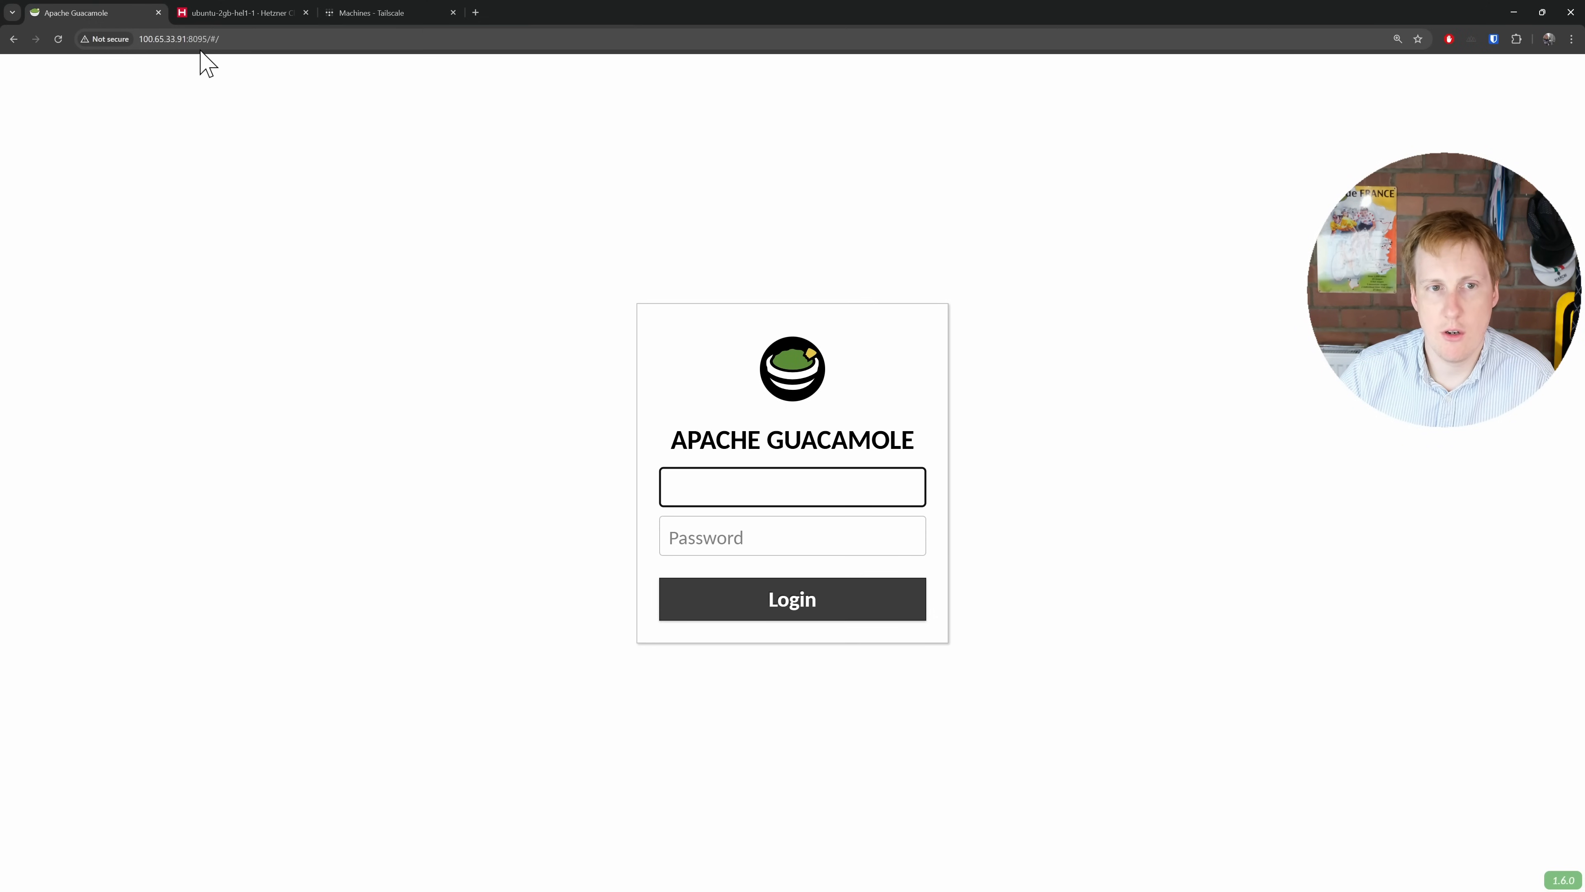
# Step: Sign in to the cloud Guacamole with saved admin credentials, dismiss browser prompts, and open Settings
pyautogui.click(559, 446)
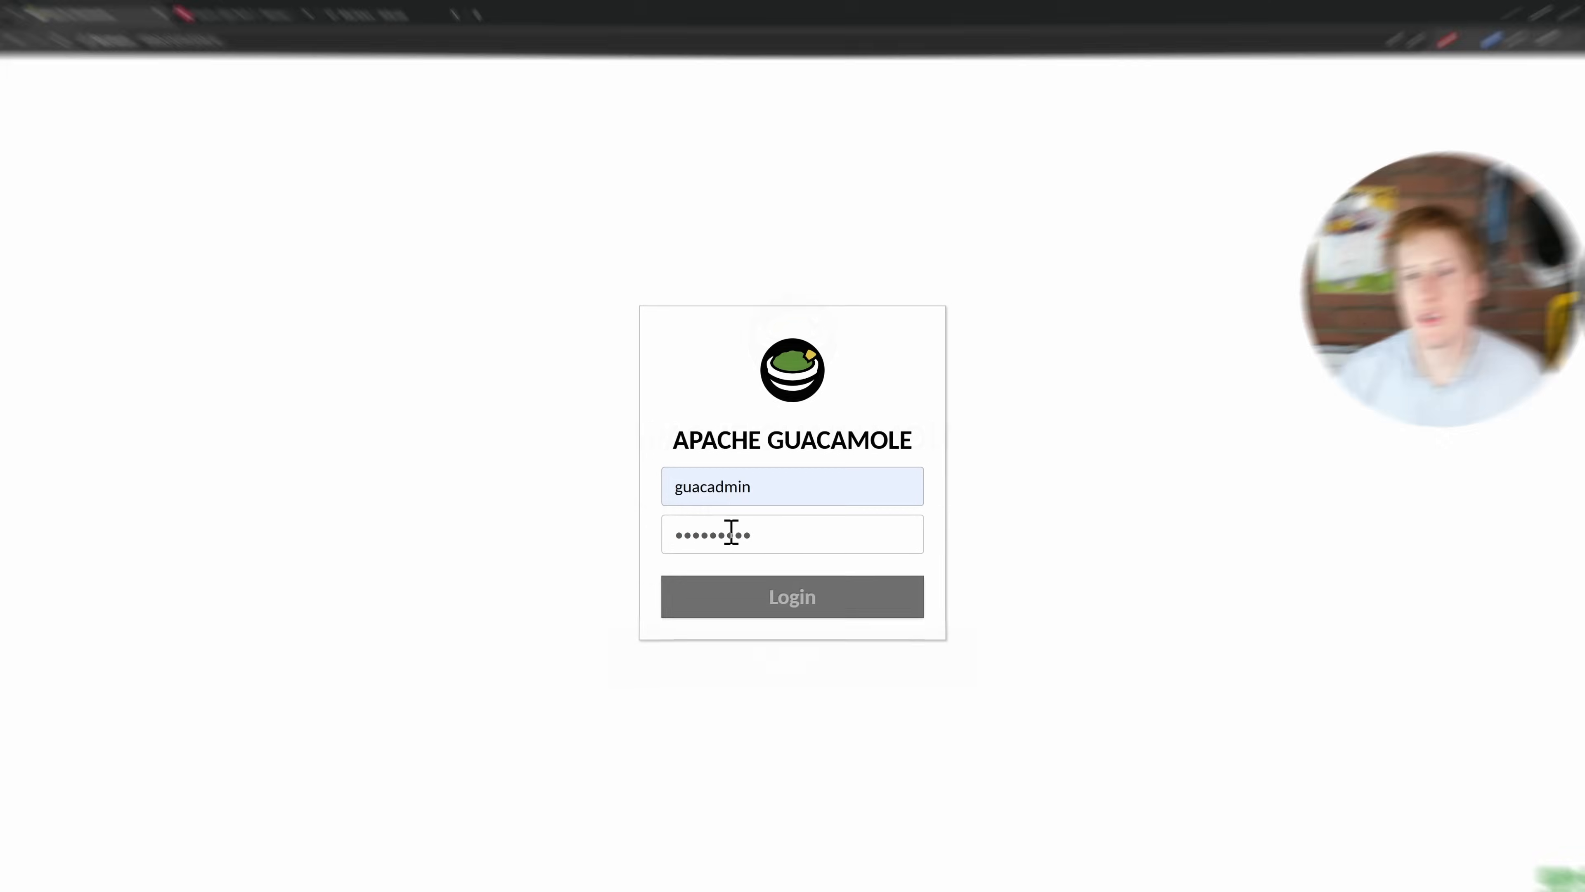
pyautogui.press('Return')
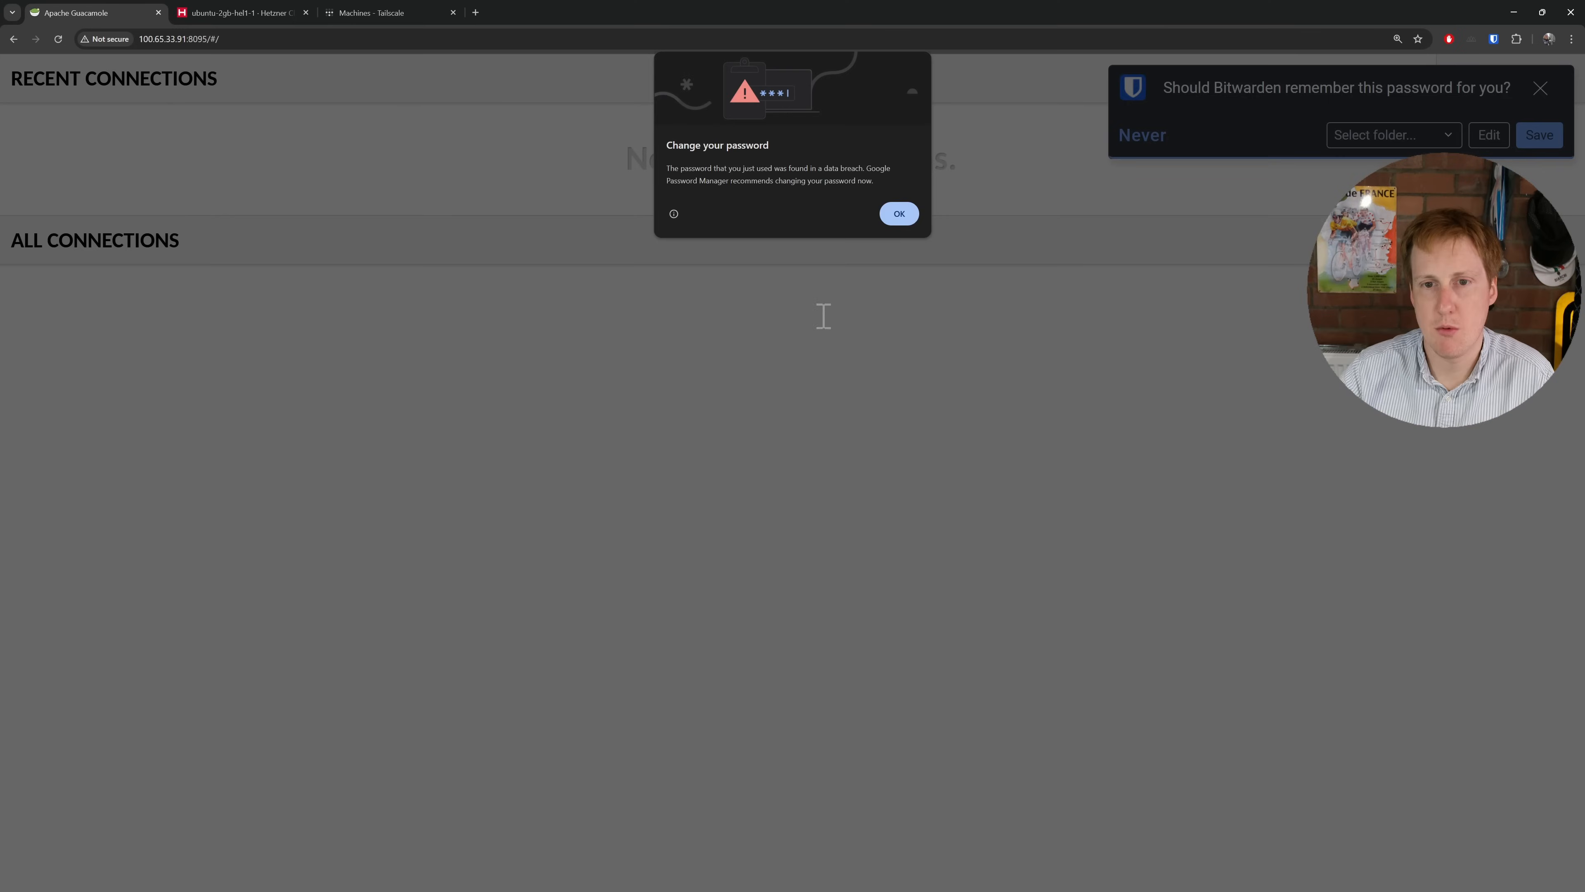
pyautogui.click(899, 214)
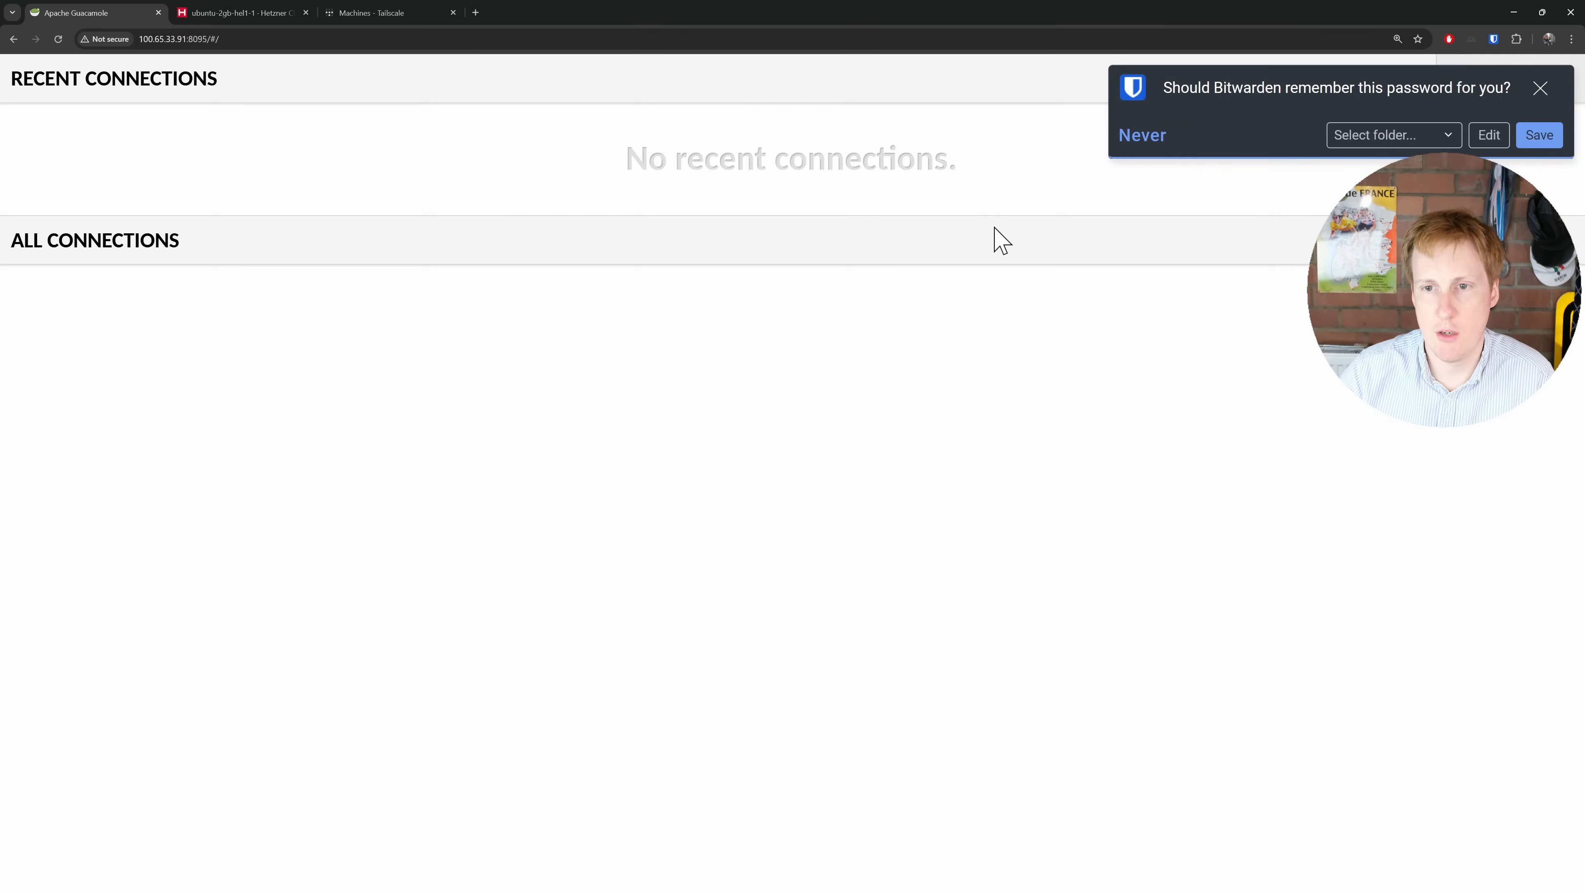
pyautogui.click(1540, 88)
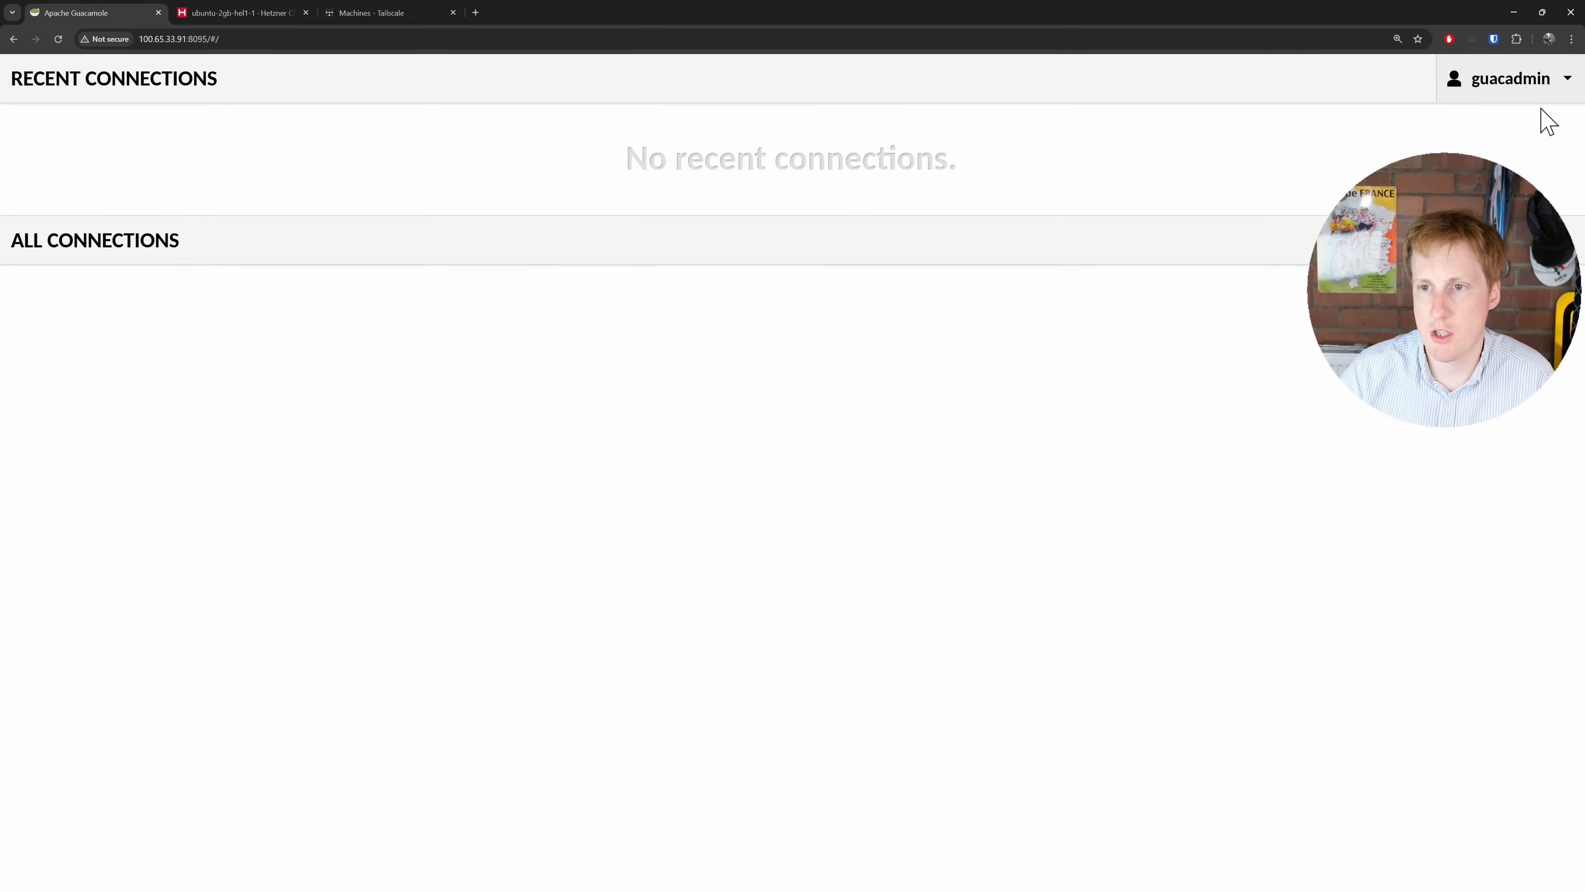
pyautogui.click(1526, 81)
pyautogui.click(1552, 183)
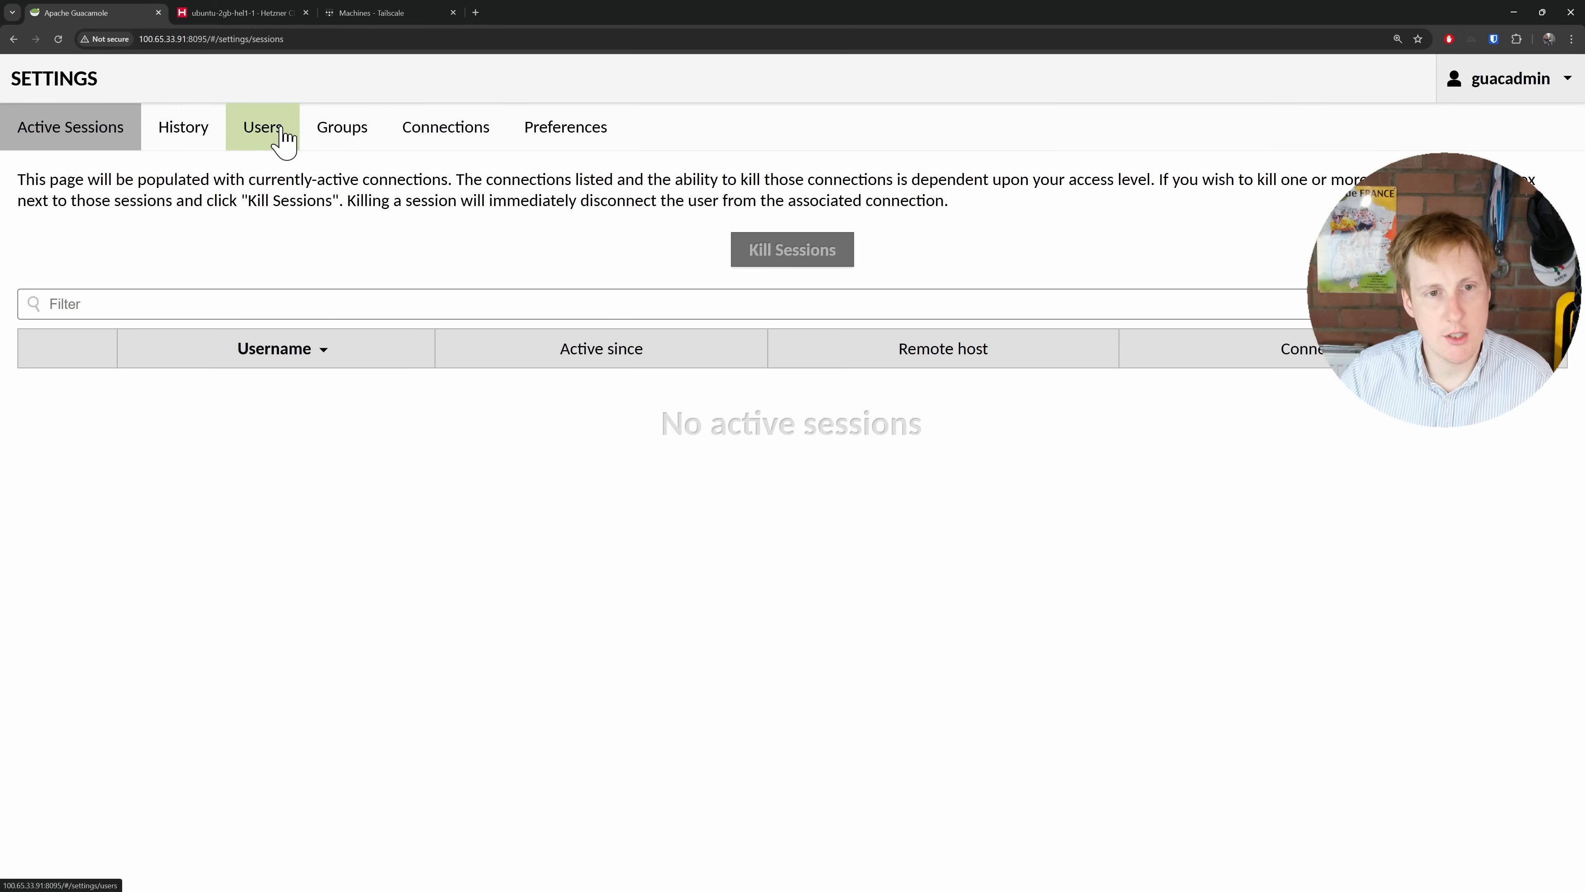
# Step: Start a new connection with hostname 100.77.224.88 and port 3389
pyautogui.click(452, 147)
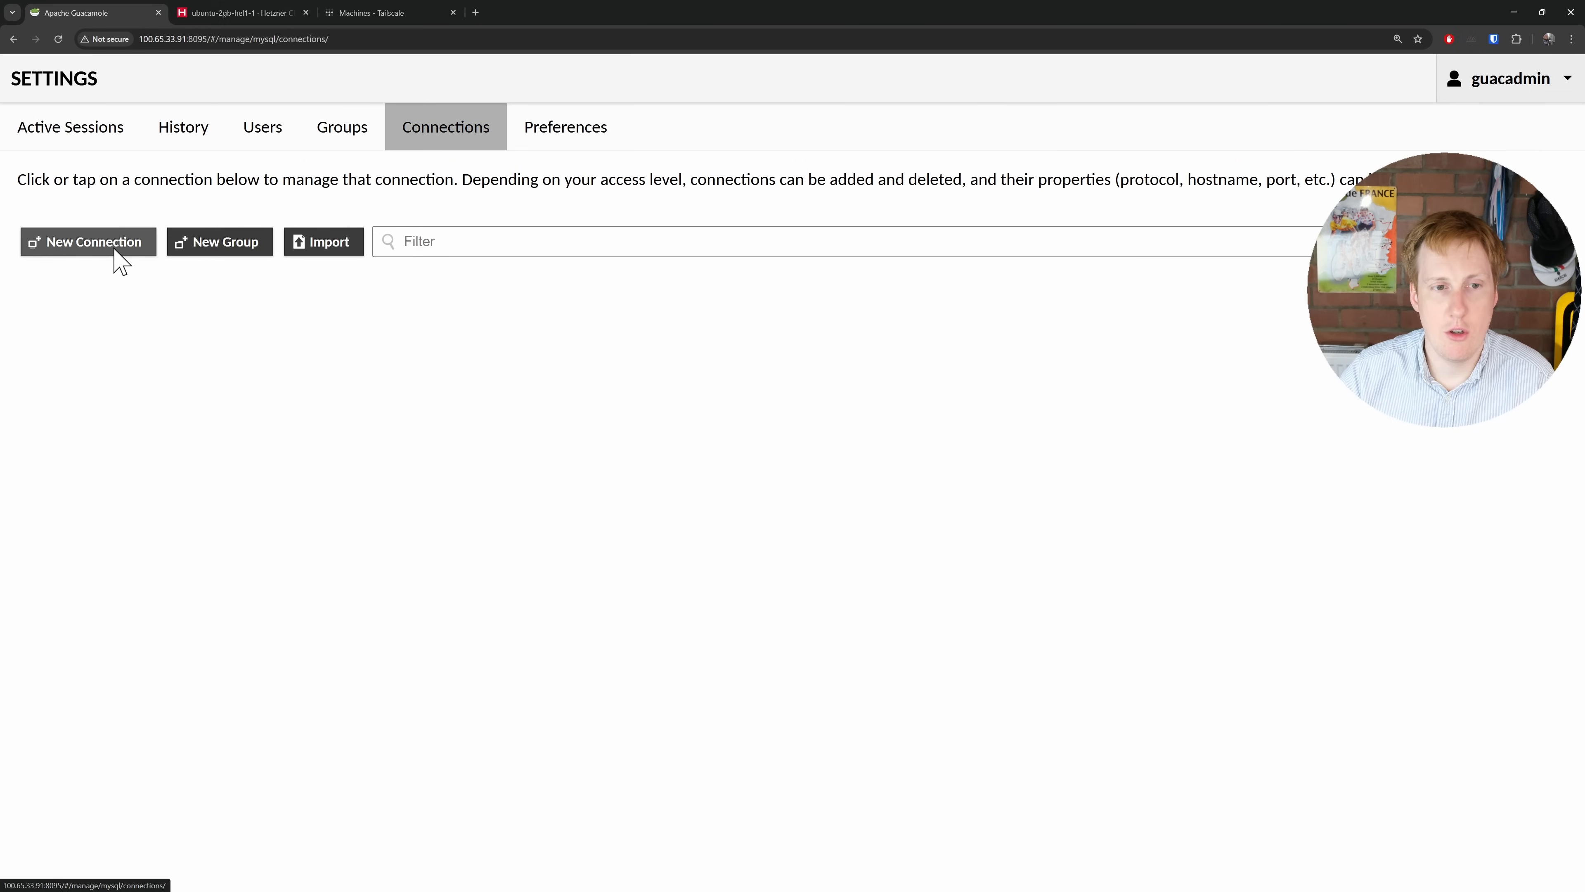
pyautogui.click(120, 260)
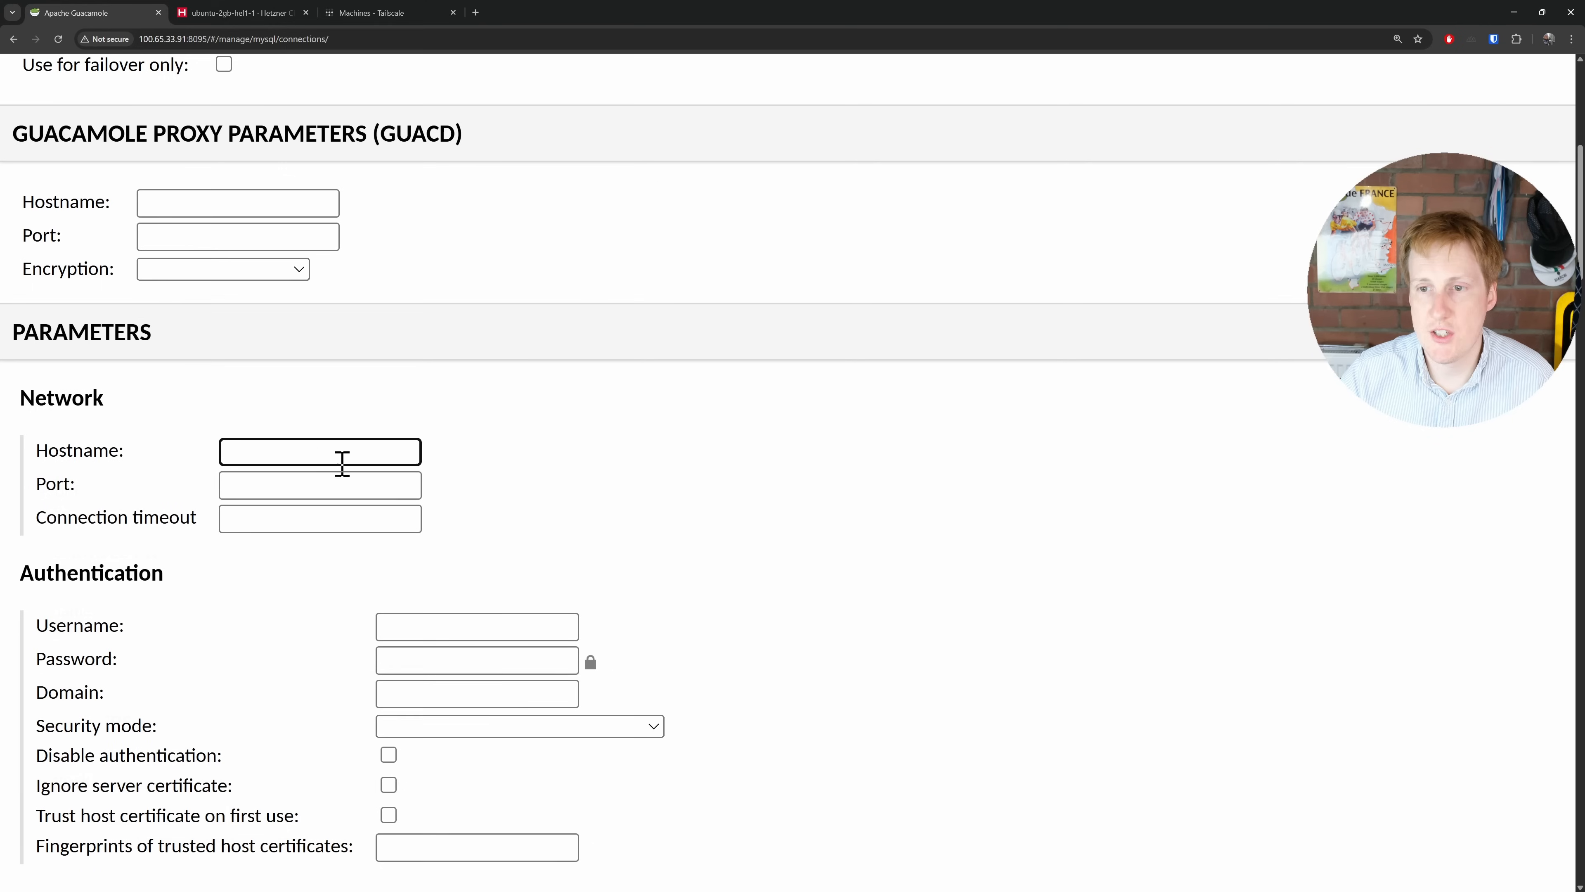
pyautogui.rightClick(314, 460)
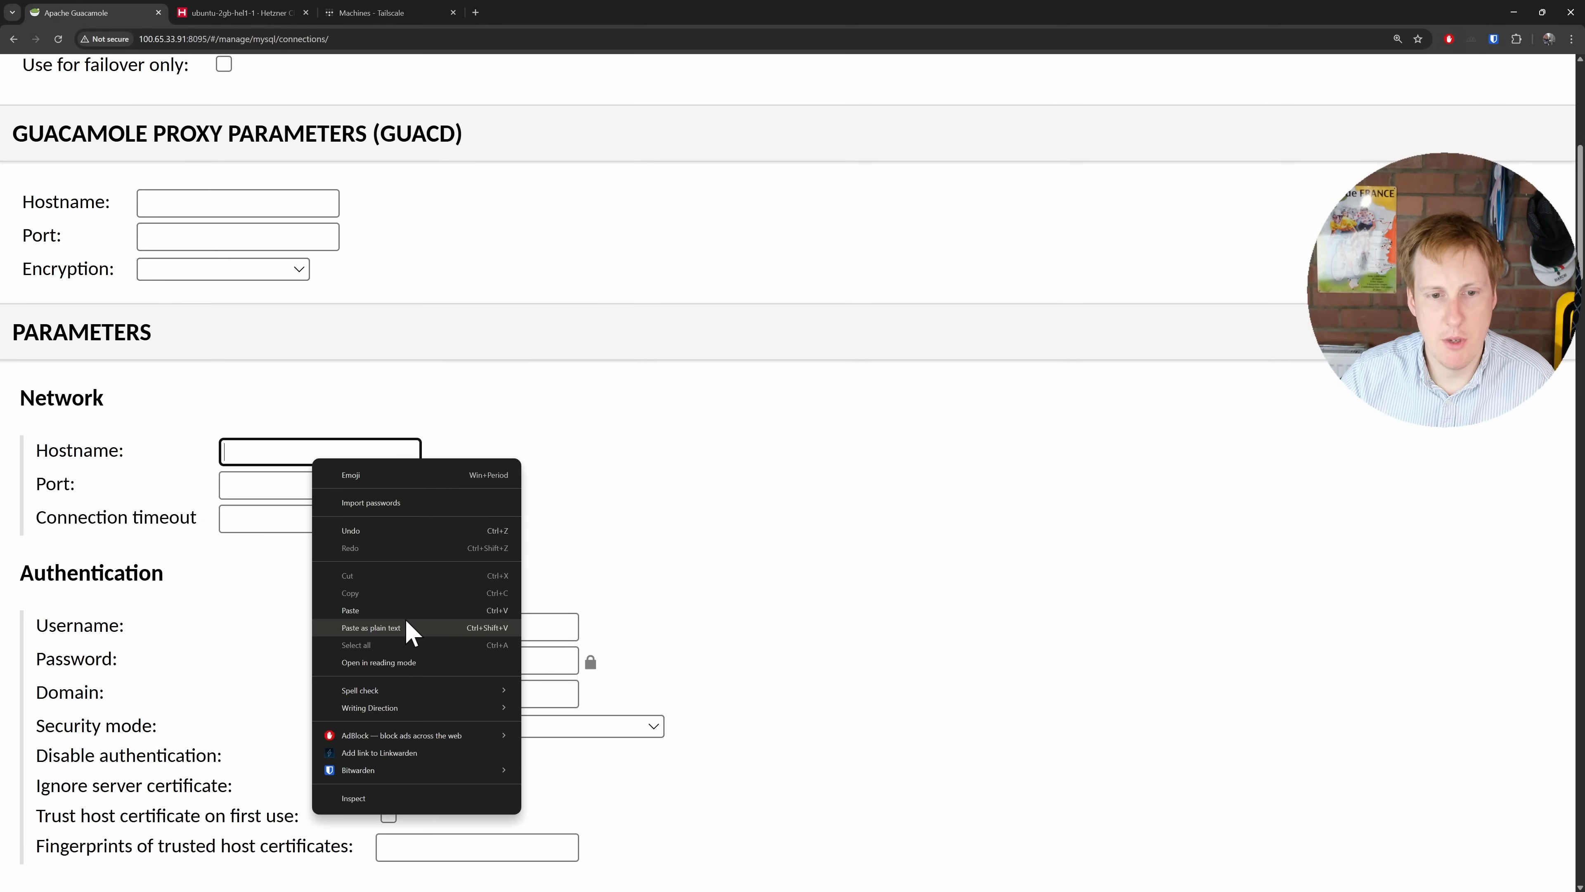
pyautogui.click(350, 610)
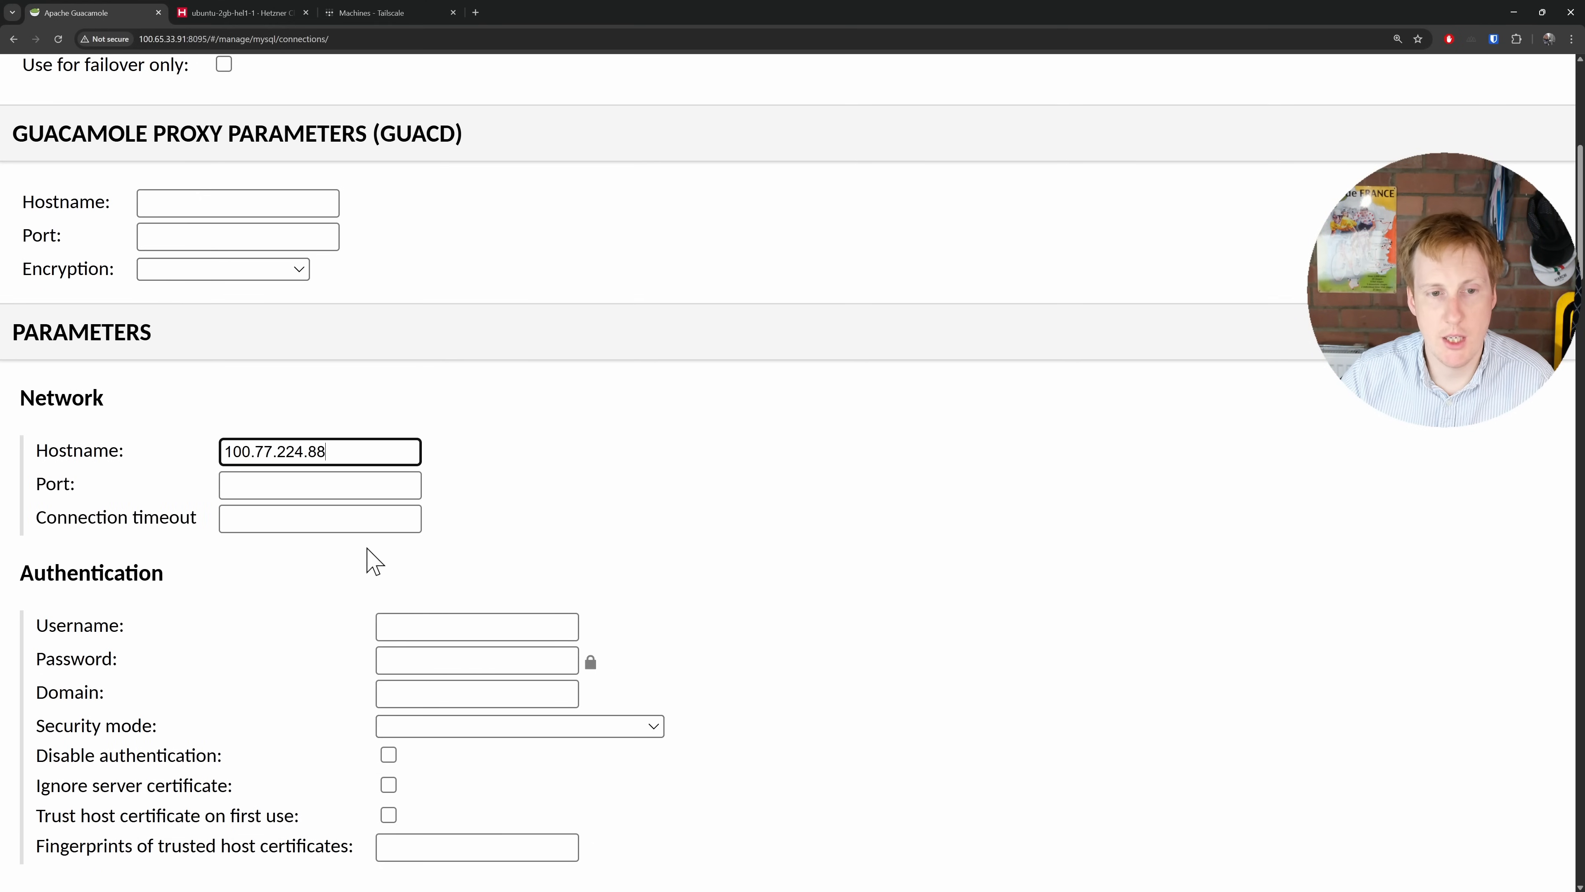
pyautogui.click(318, 485)
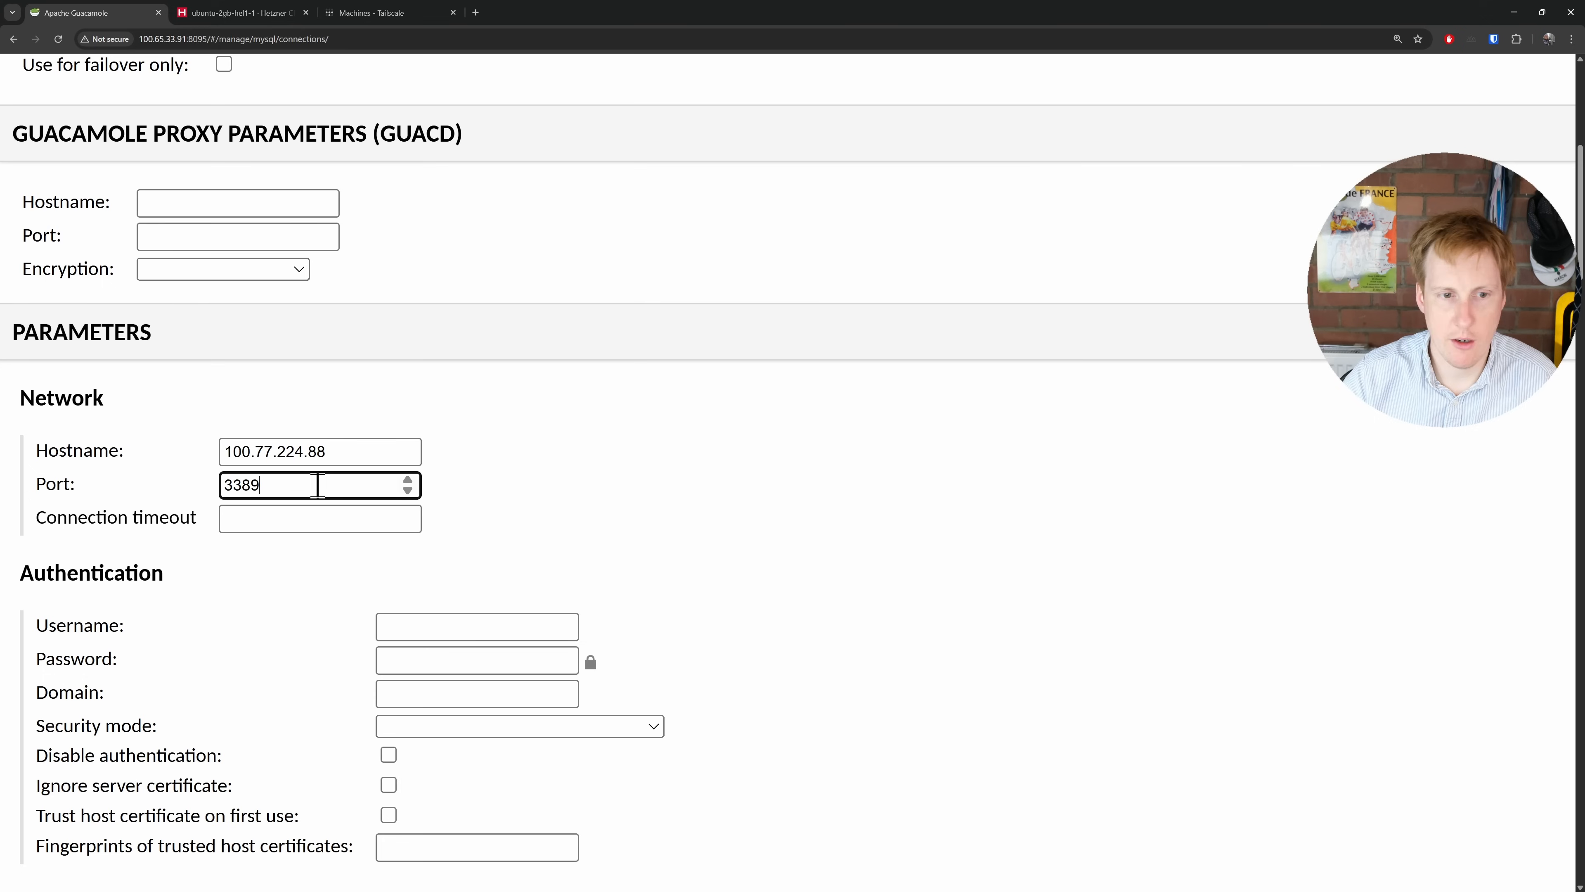
pyautogui.scroll(-3, 330, 481)
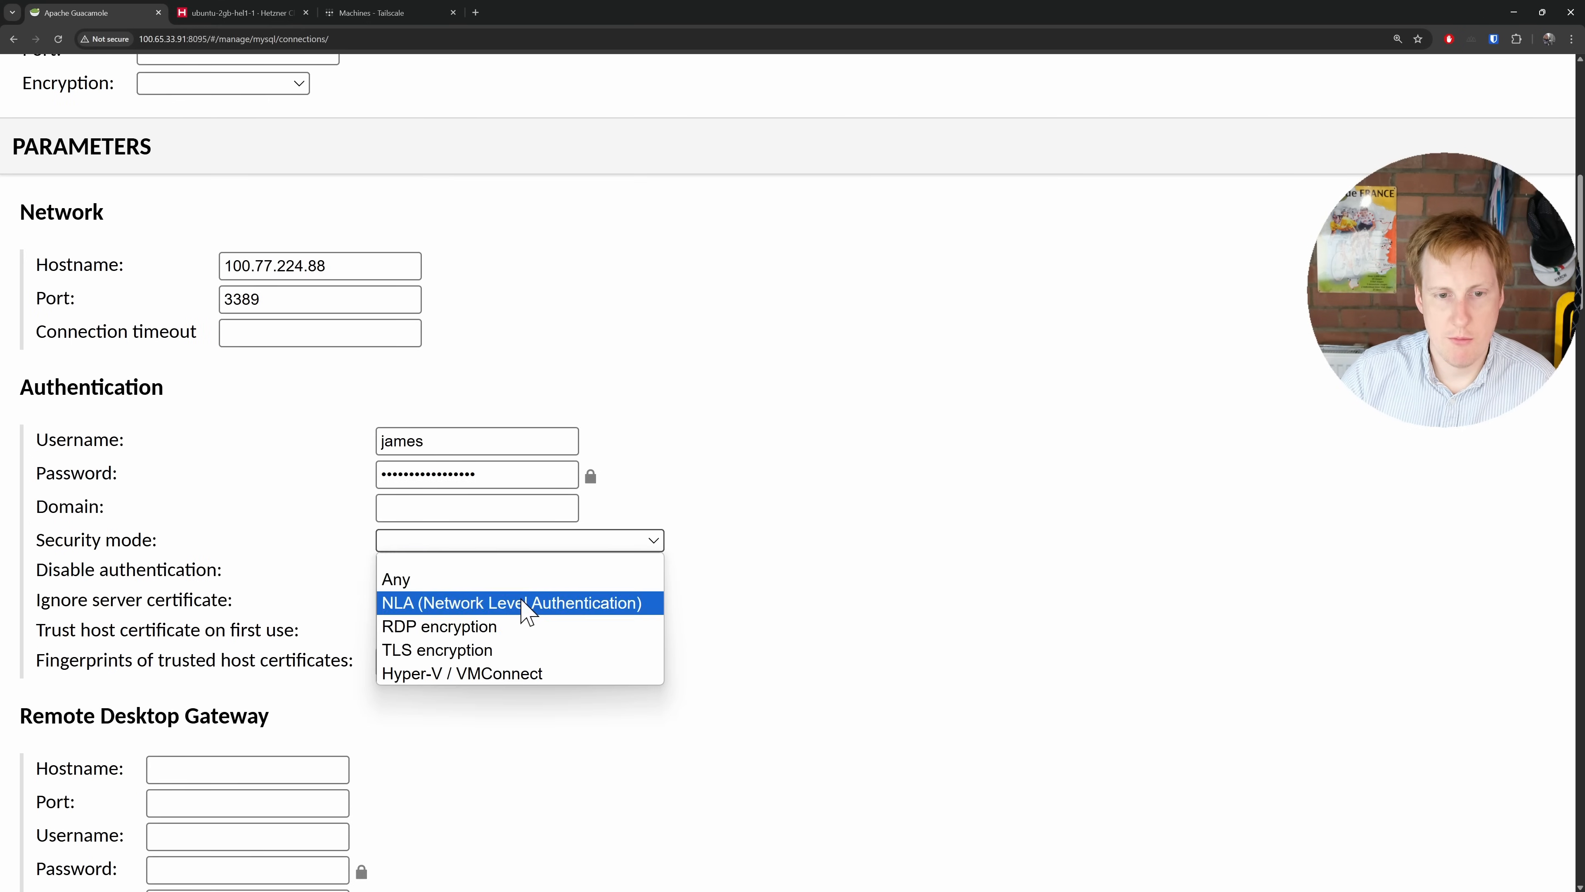
# Step: Set security mode to NLA, ignore the server certificate, and save the win-11 connection
pyautogui.click(523, 604)
pyautogui.click(388, 600)
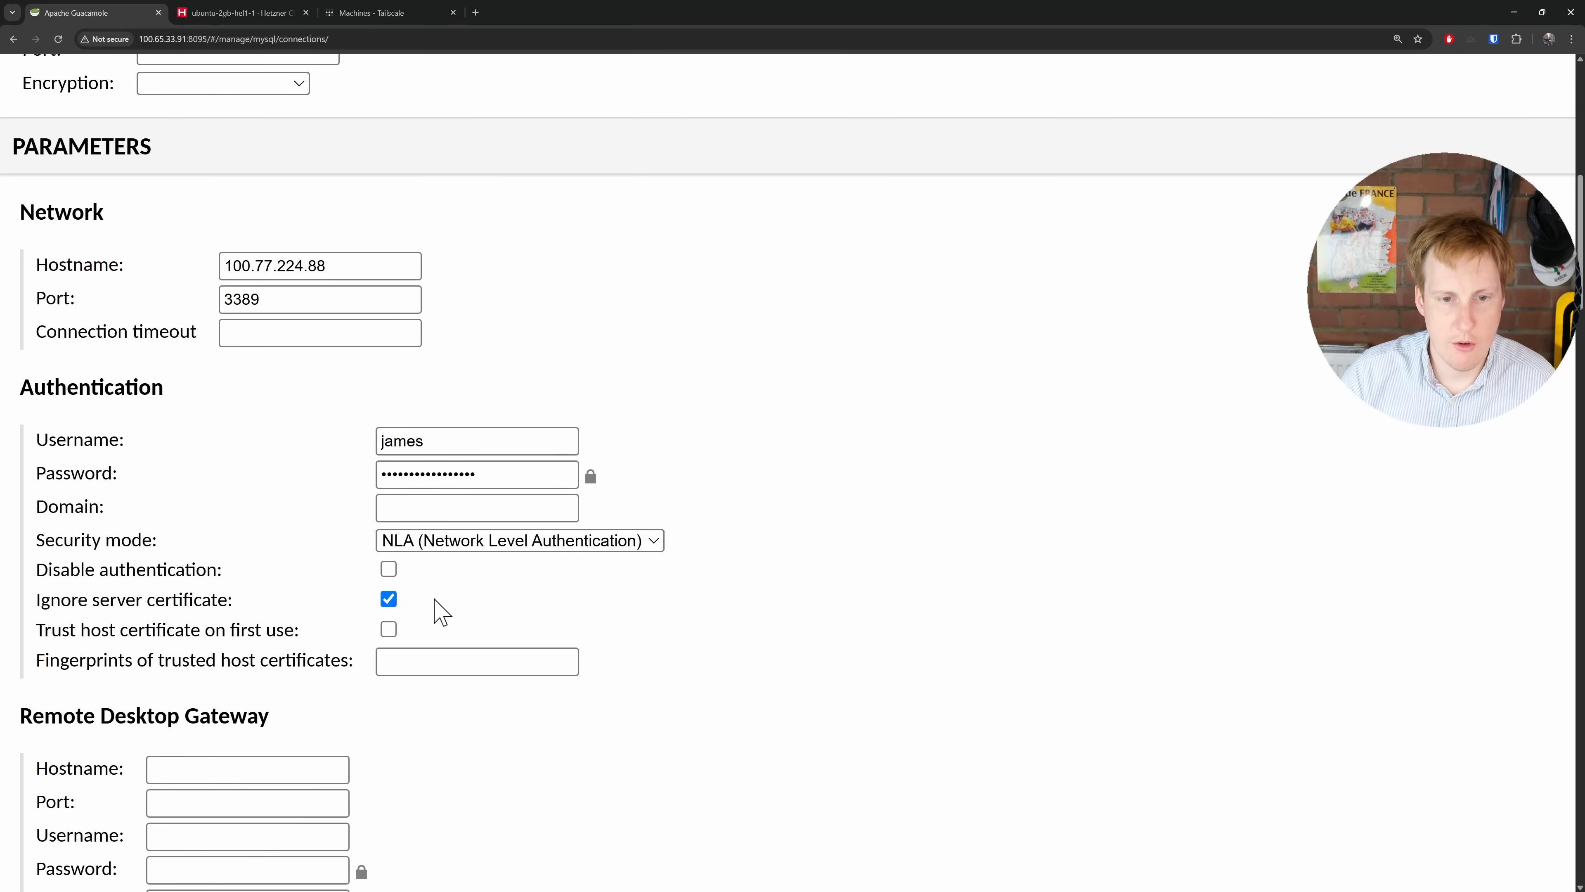
pyautogui.scroll(-10, 647, 712)
pyautogui.scroll(-20, 654, 718)
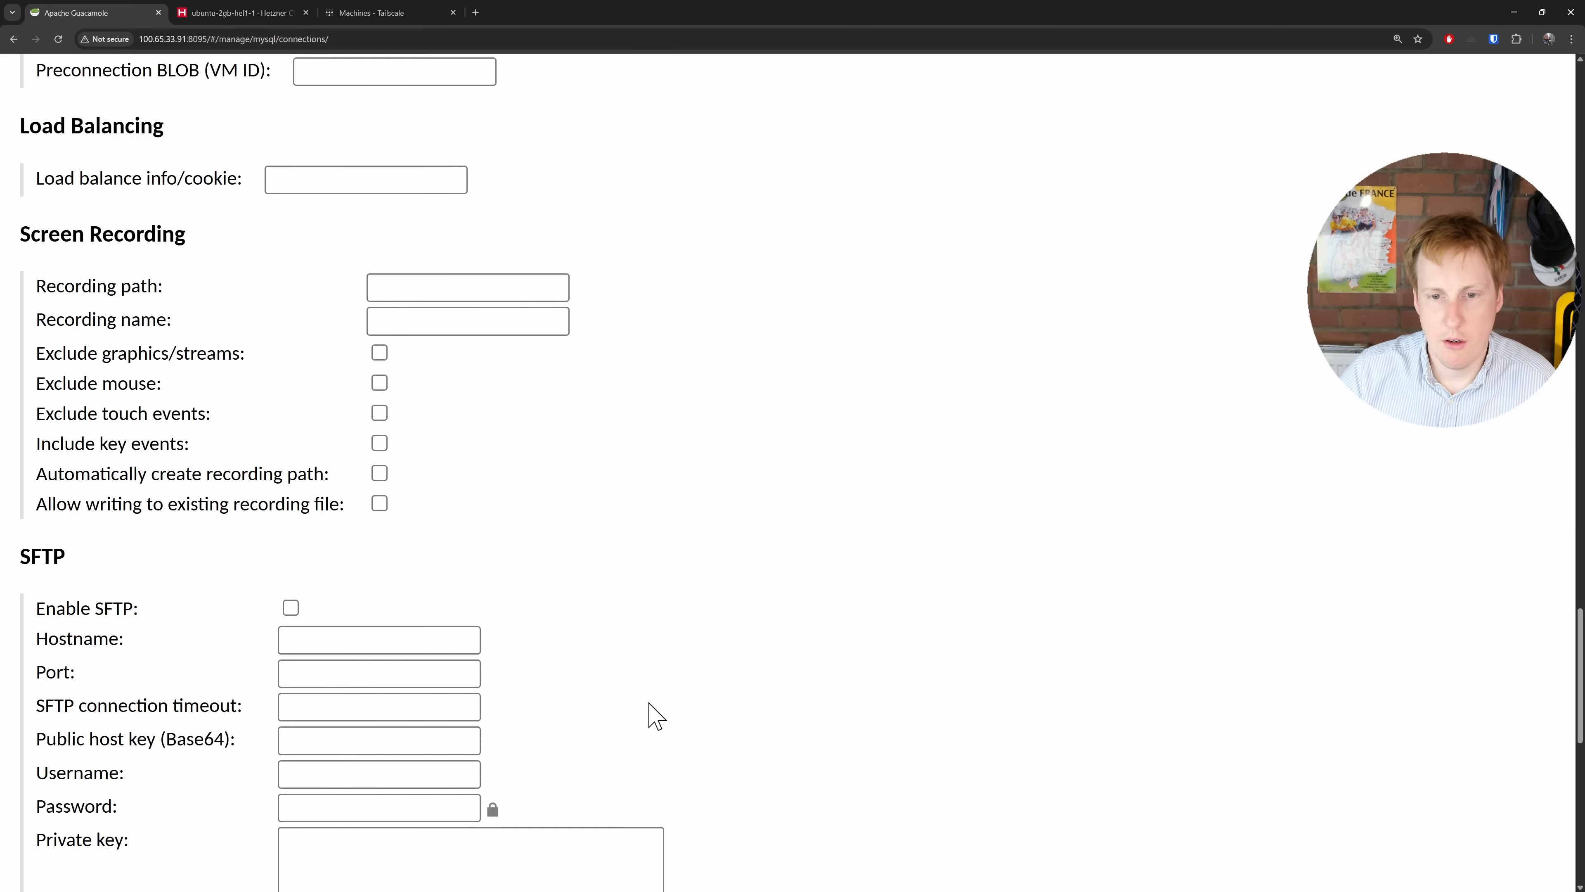
pyautogui.click(726, 726)
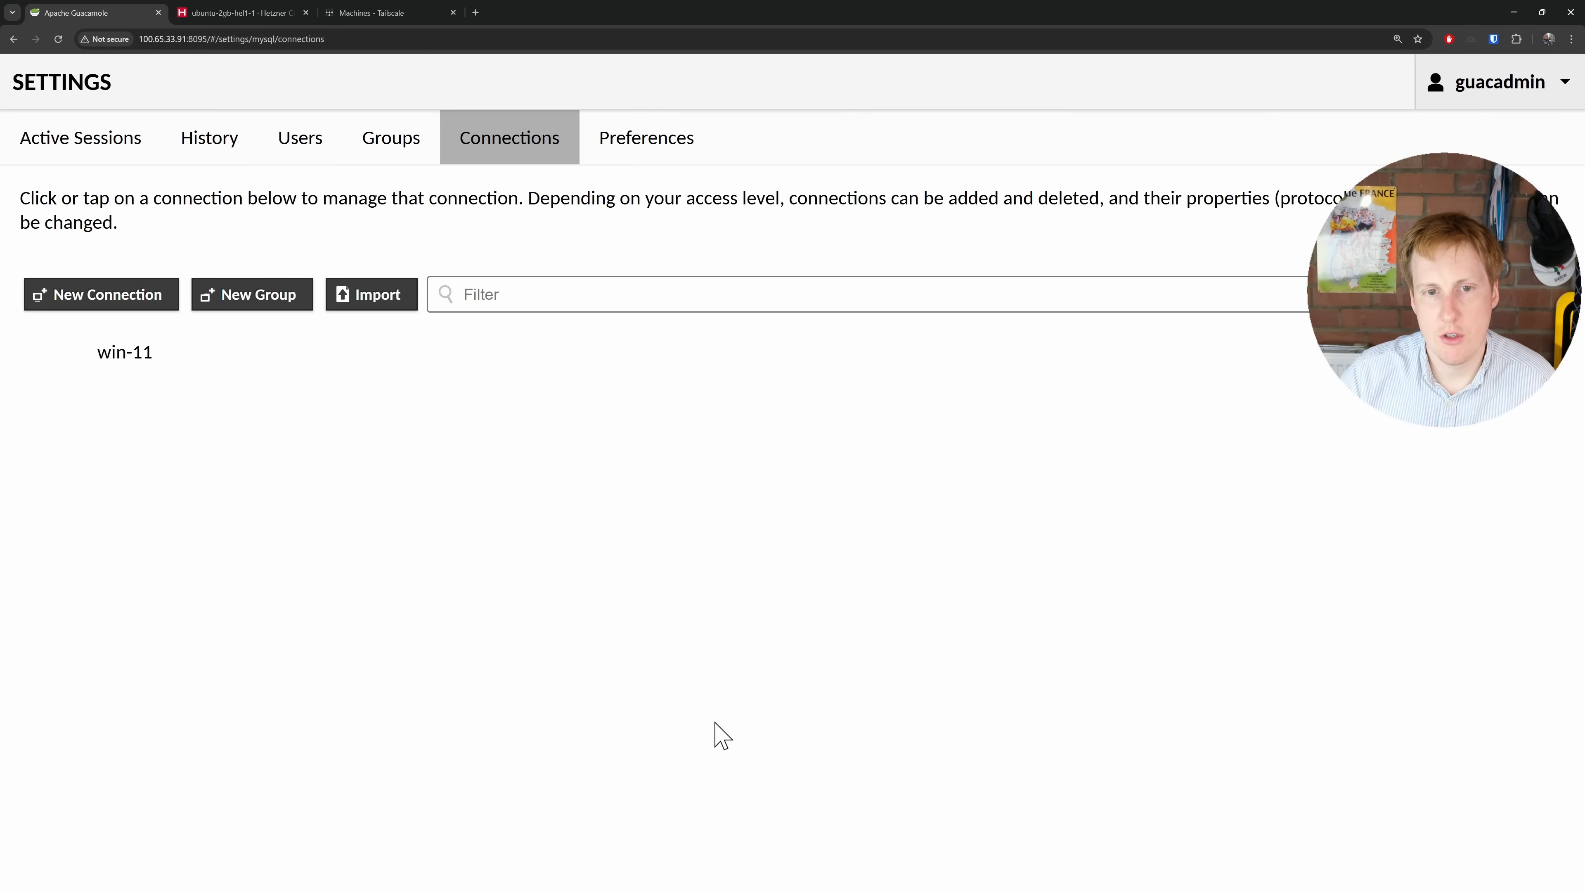
# Step: Go back to the home page and launch the win-11 remote desktop connection
pyautogui.click(1492, 94)
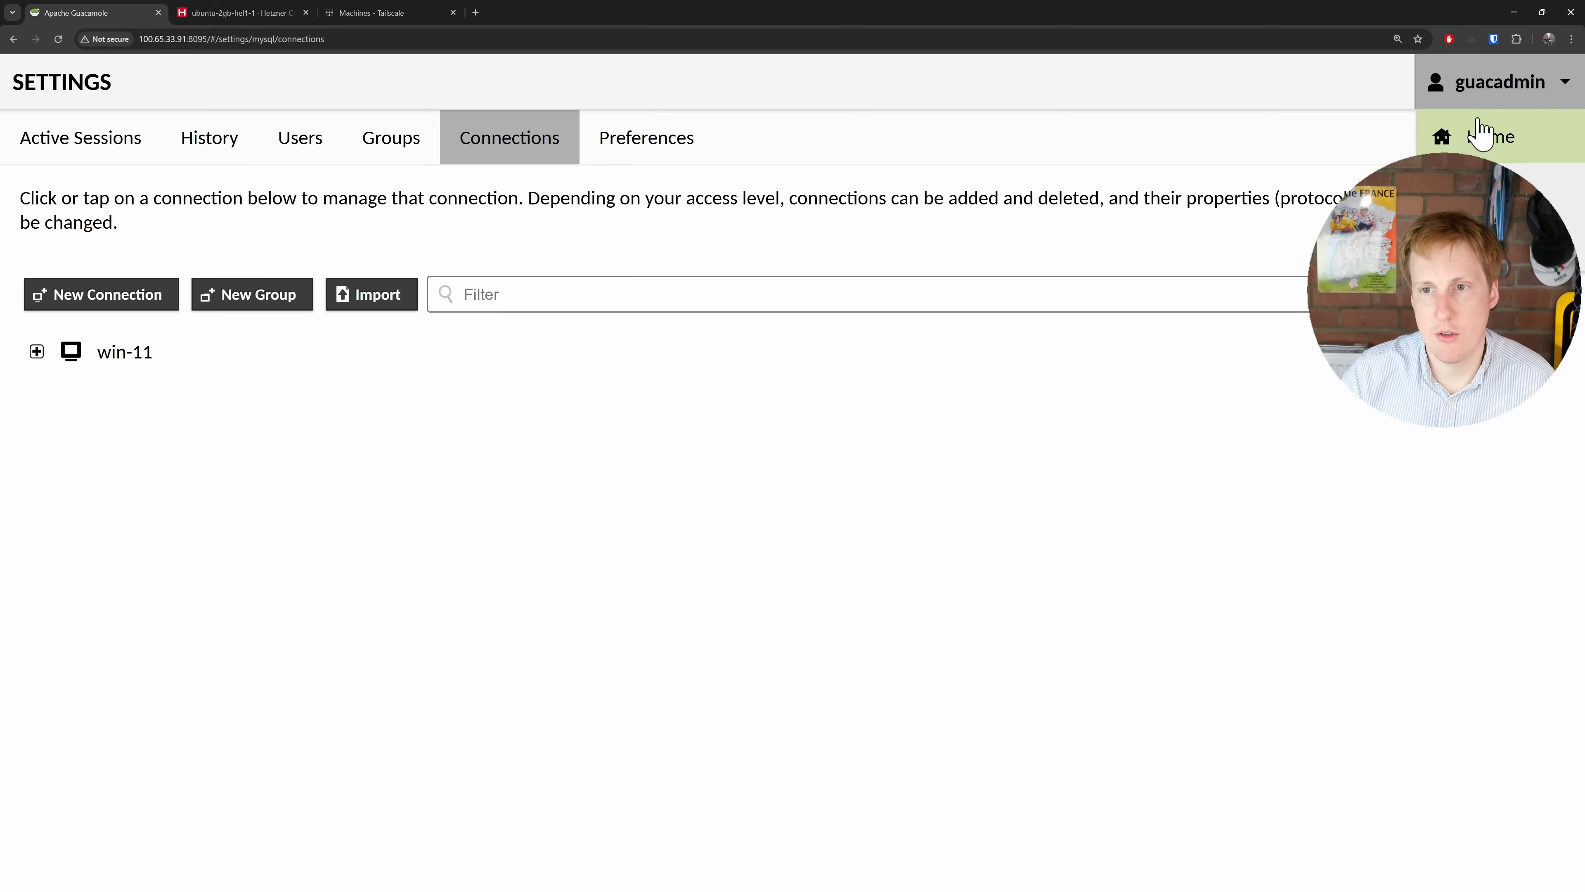
pyautogui.click(1479, 133)
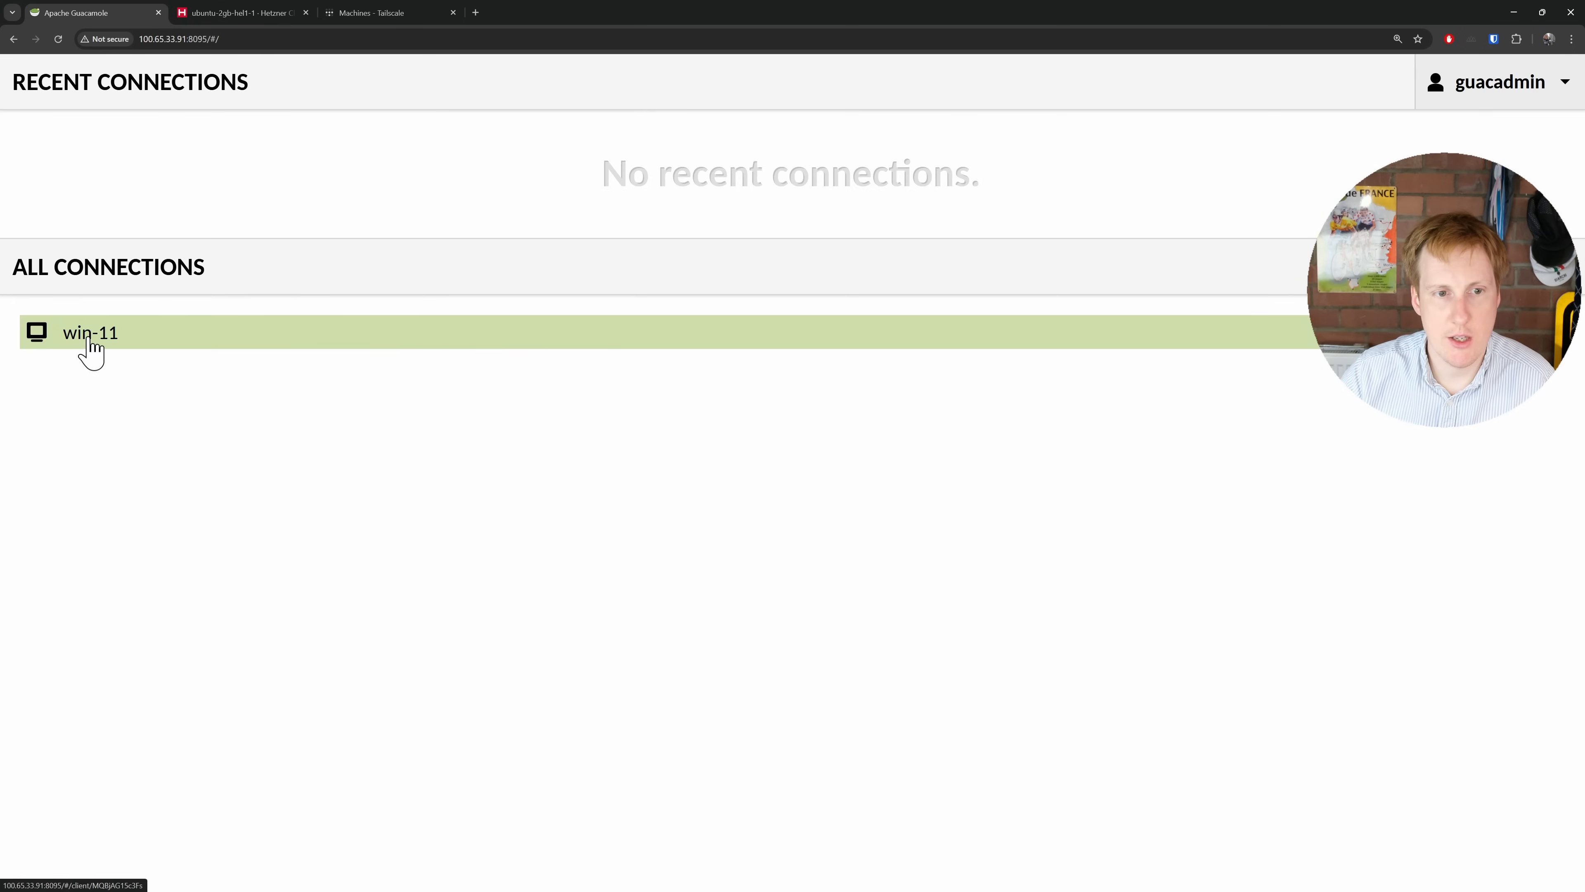
pyautogui.click(90, 337)
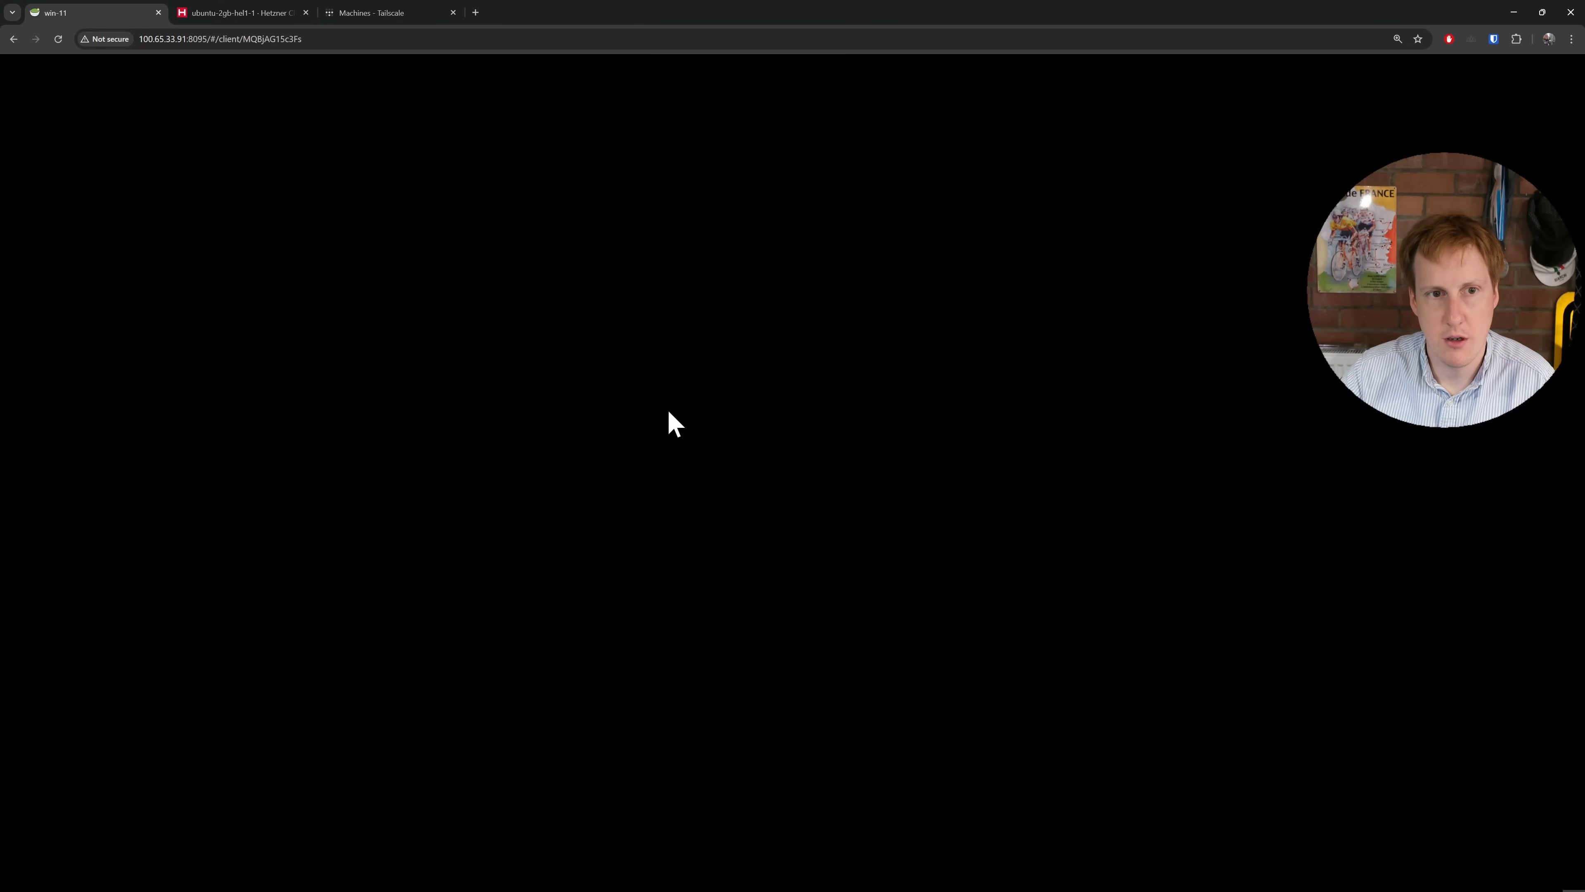